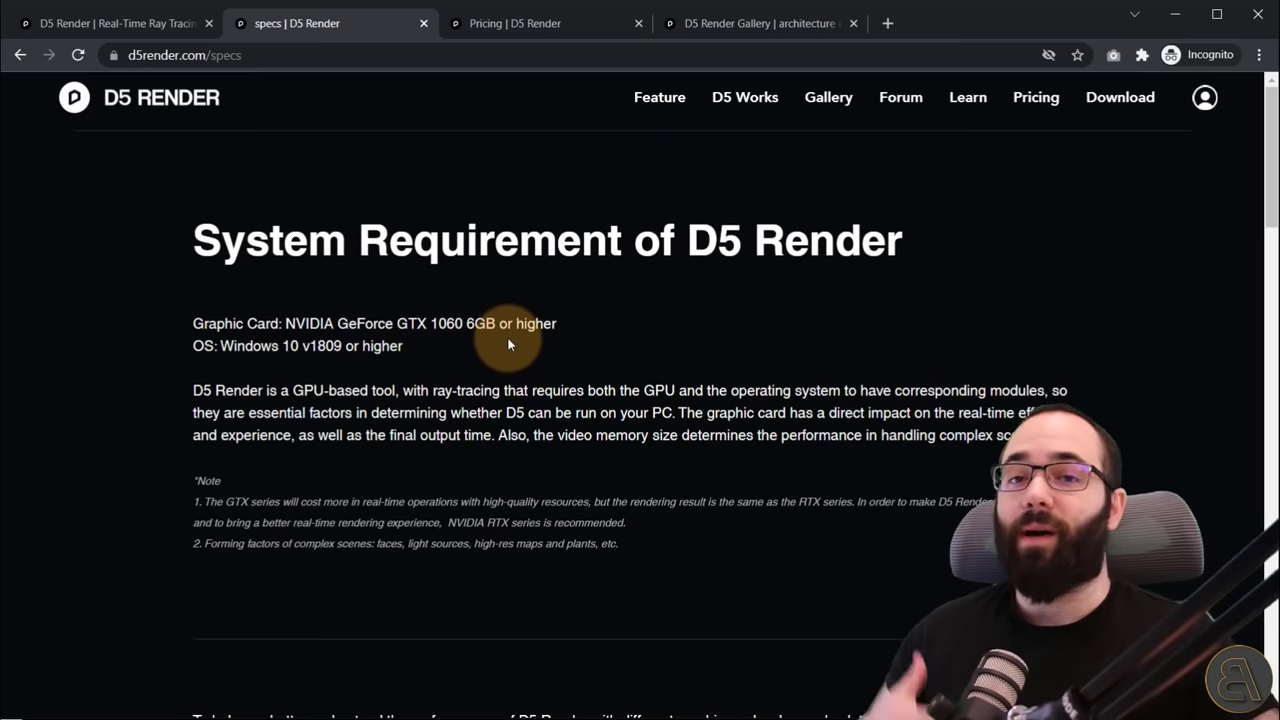
- Review the D5 Render system requirements and the Living Room and City View benchmark tables by graphics card
scroll(566, 365, down, 1)
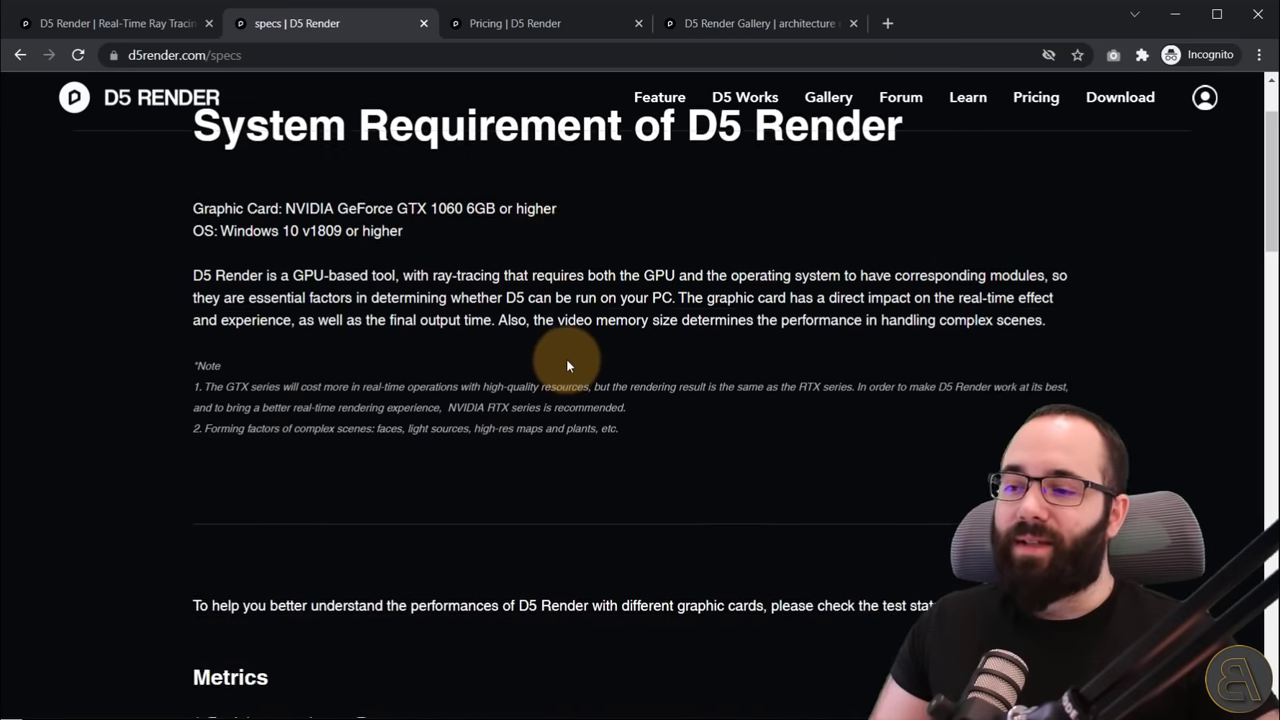
scroll(566, 365, down, 10)
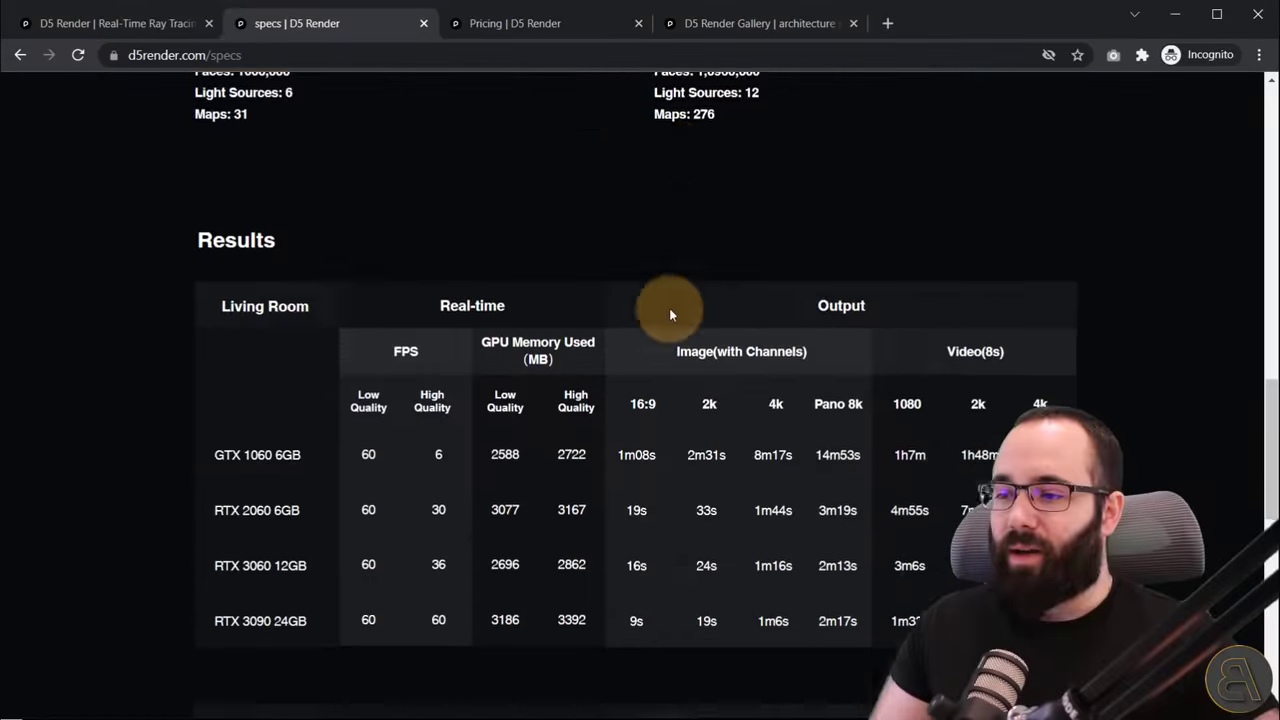
scroll(363, 311, down, 1)
scroll(570, 370, down, 2)
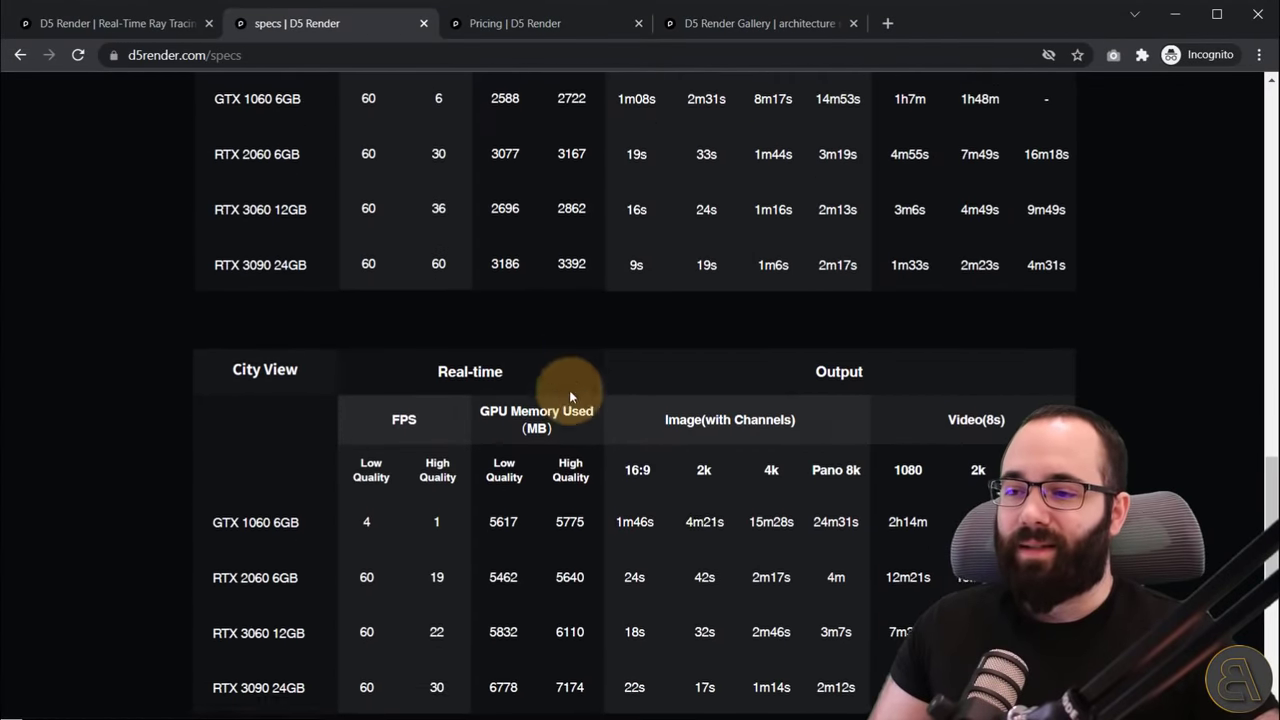
scroll(654, 337, down, 3)
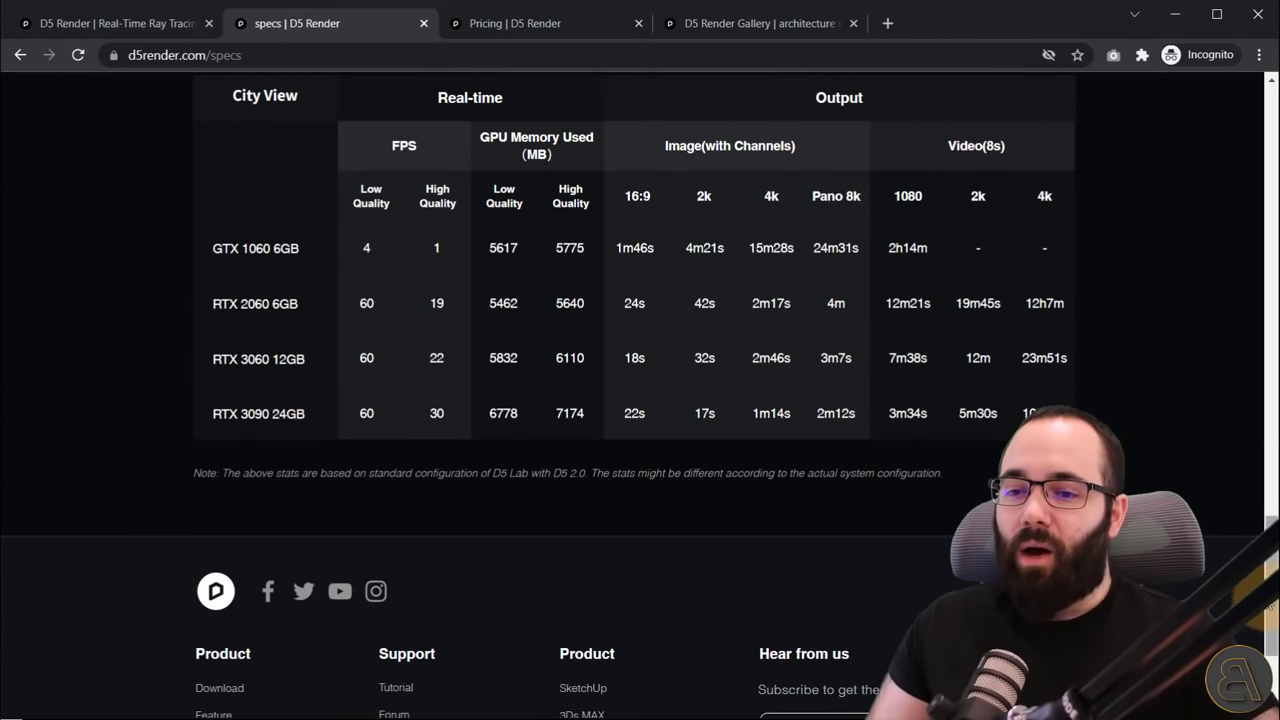
drag(1275, 605, 1272, 150)
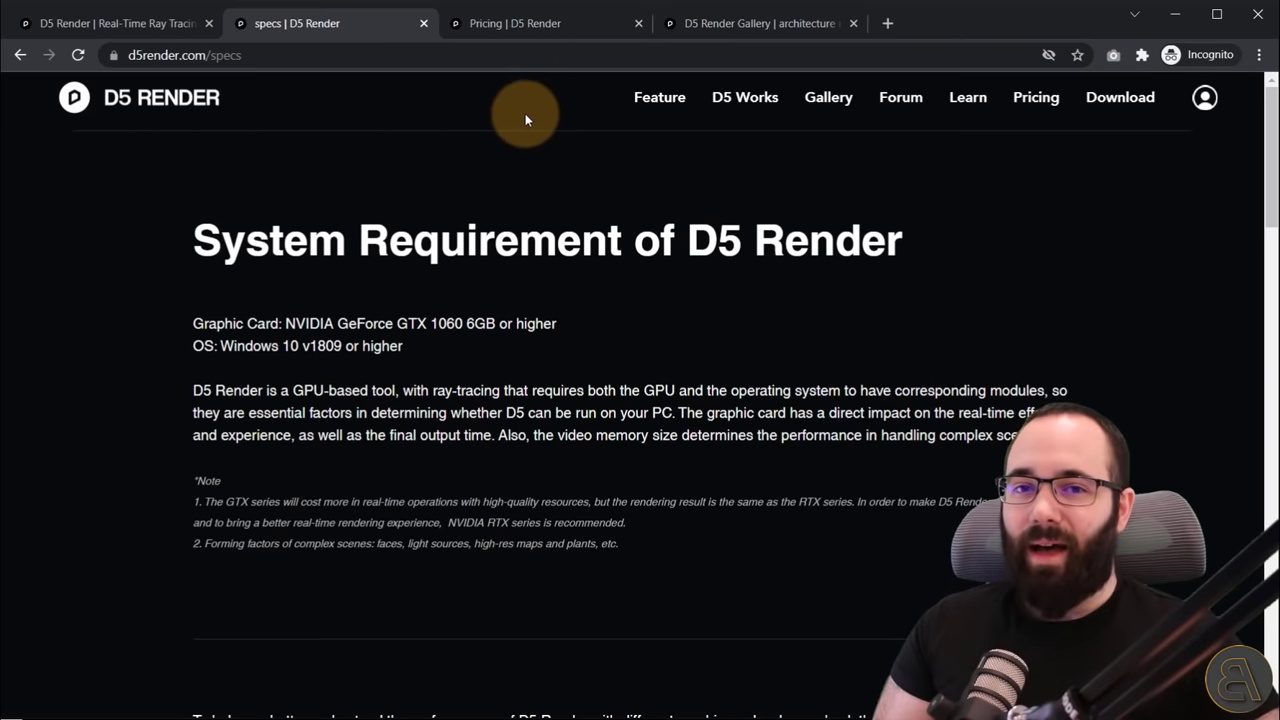
- Go to the D5 Render pricing page and open the Community plan's free download page separately
click(471, 28)
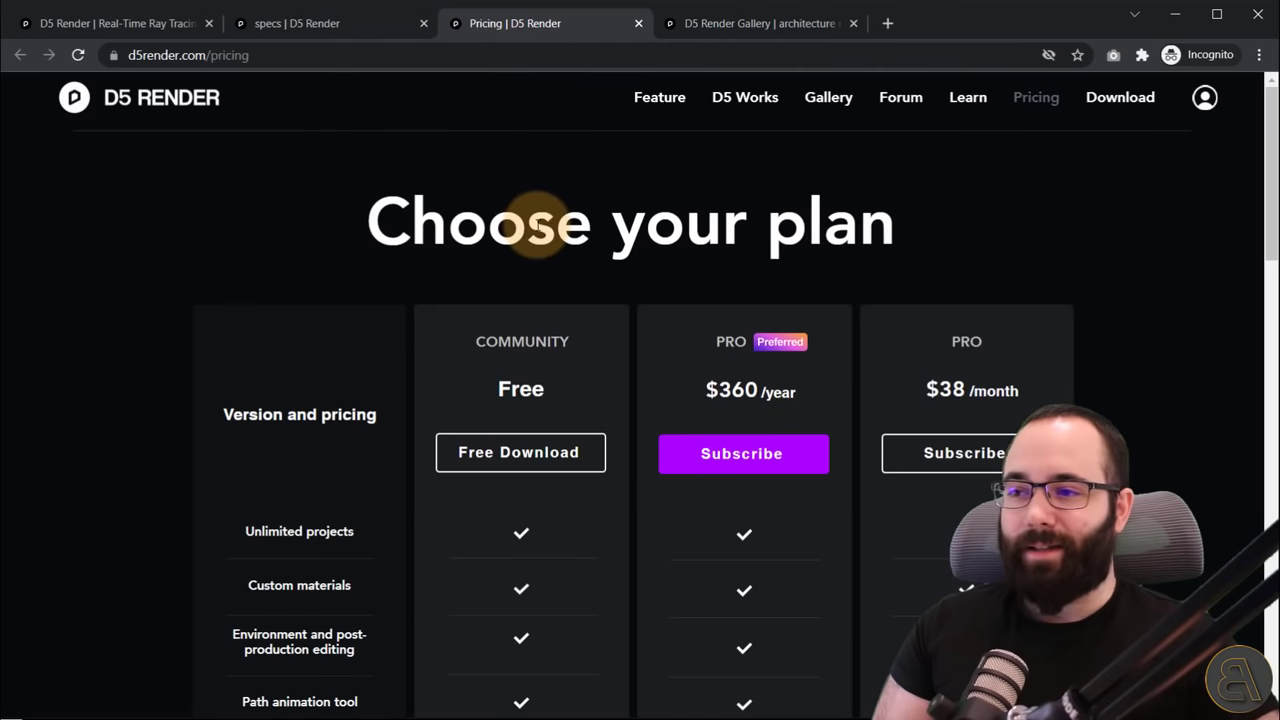
scroll(440, 270, down, 1)
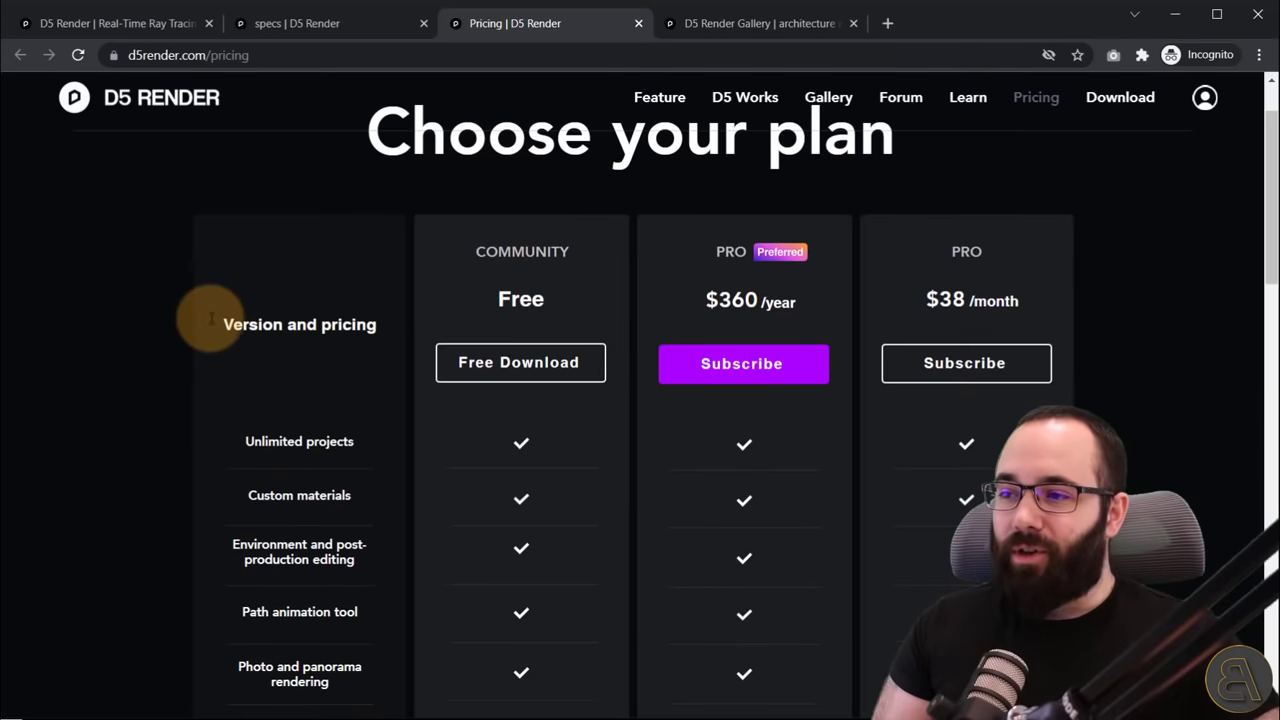
scroll(490, 370, up, 1)
scroll(501, 380, up, 1)
drag(468, 340, 576, 388)
click(575, 398)
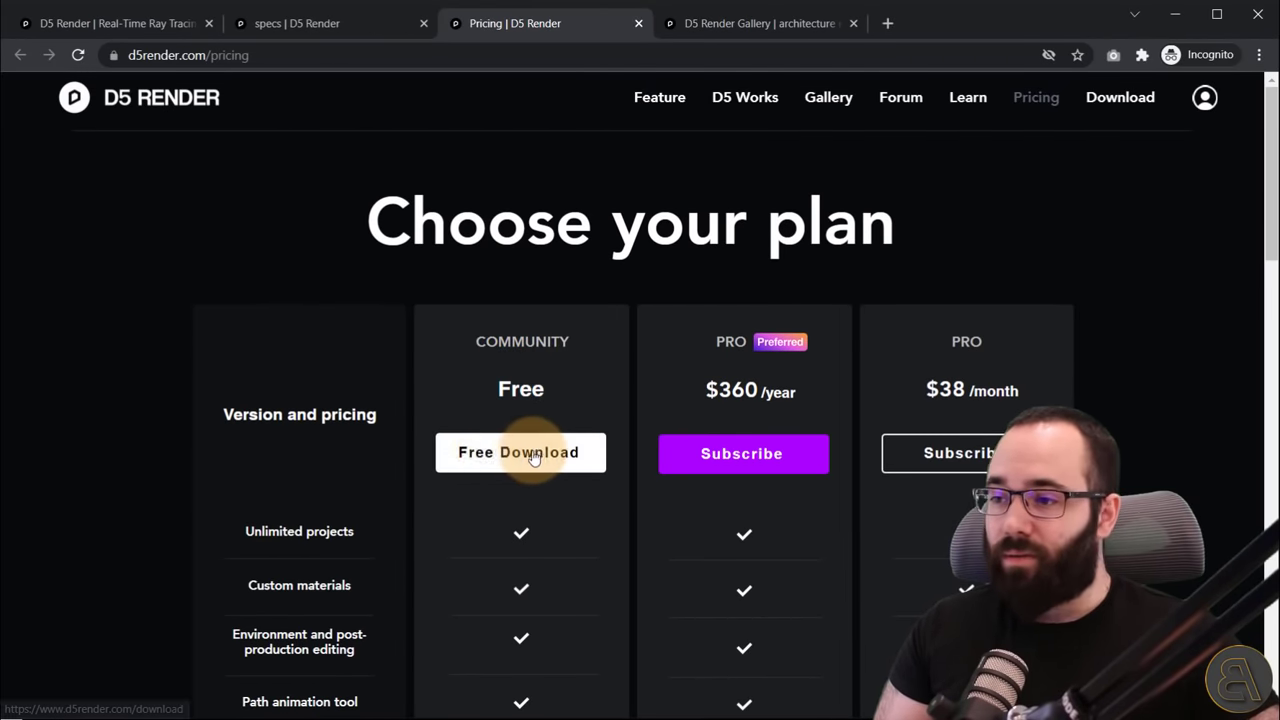
middle_click(491, 449)
click(677, 23)
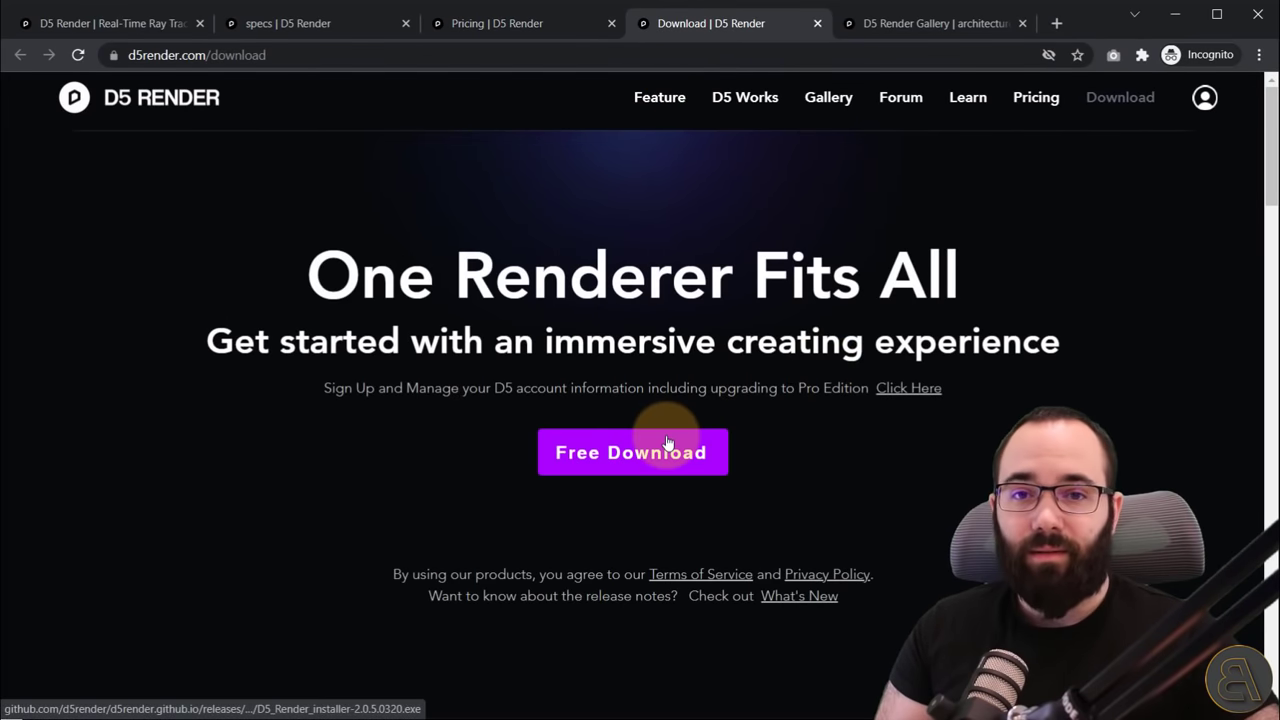
- Return to the pricing page and compare the features, assets and support of the Community and Pro plans
click(515, 35)
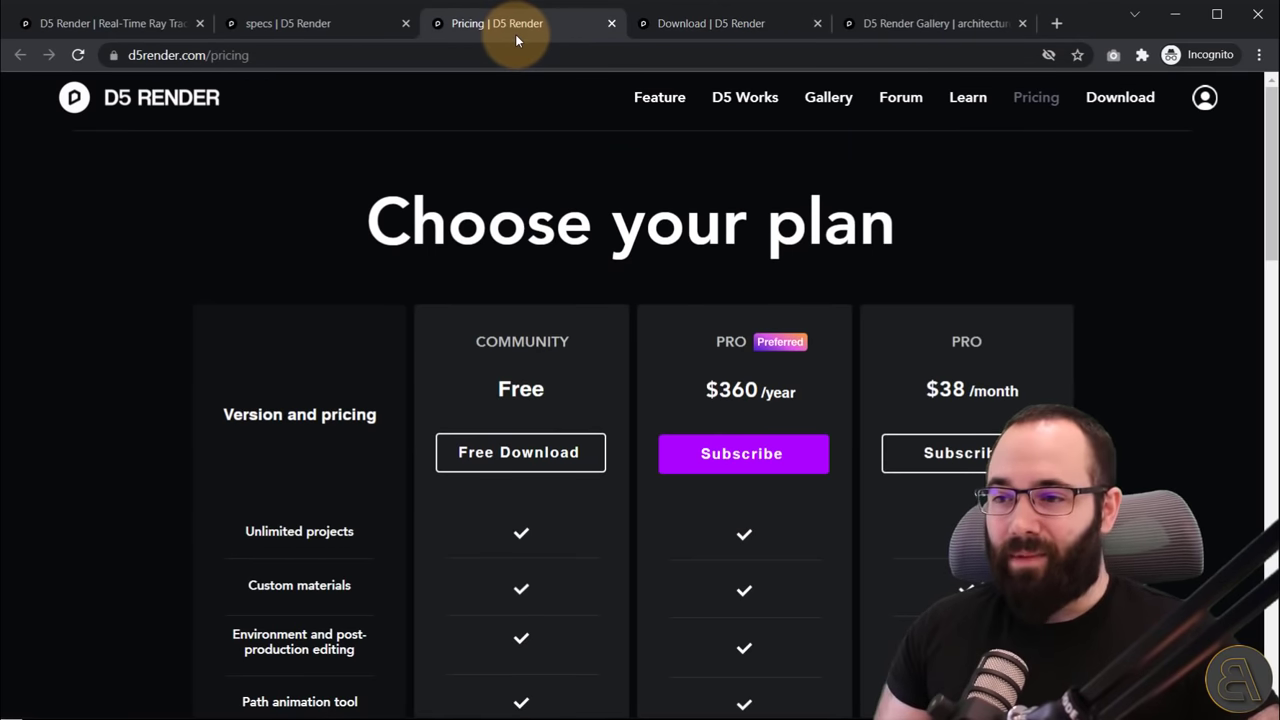
scroll(504, 250, down, 1)
scroll(504, 250, down, 1)
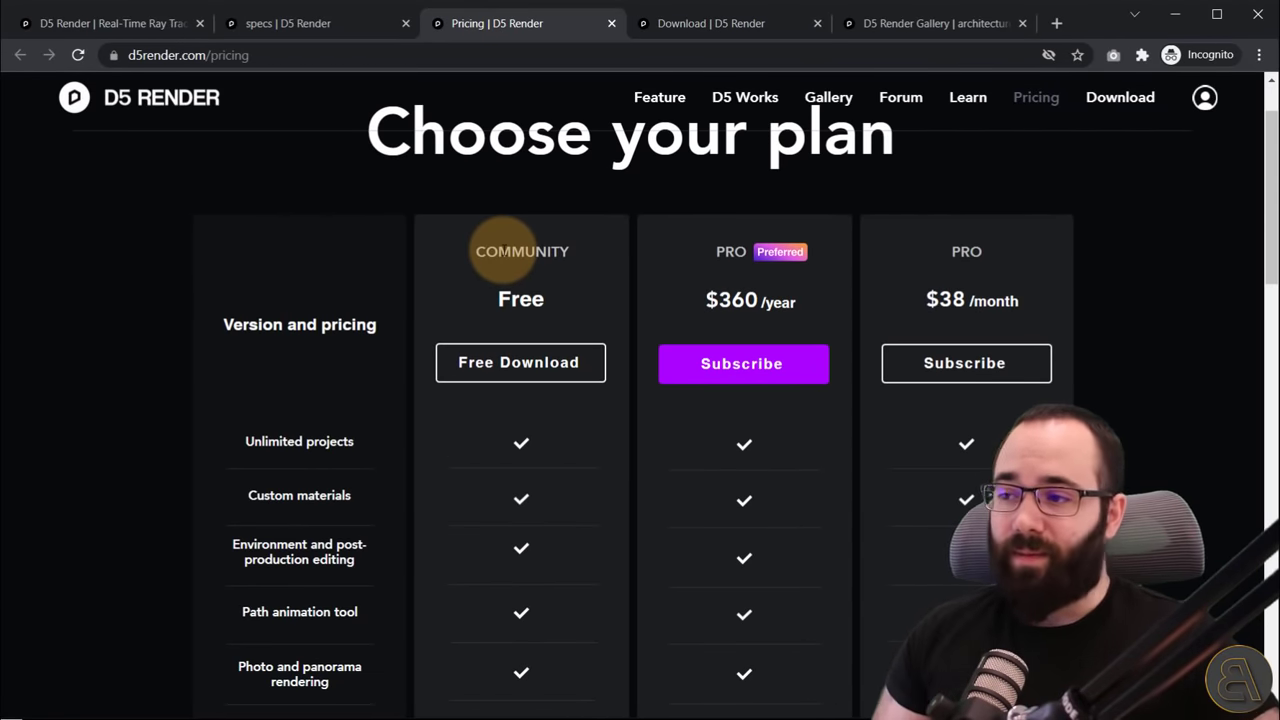
scroll(560, 440, down, 3)
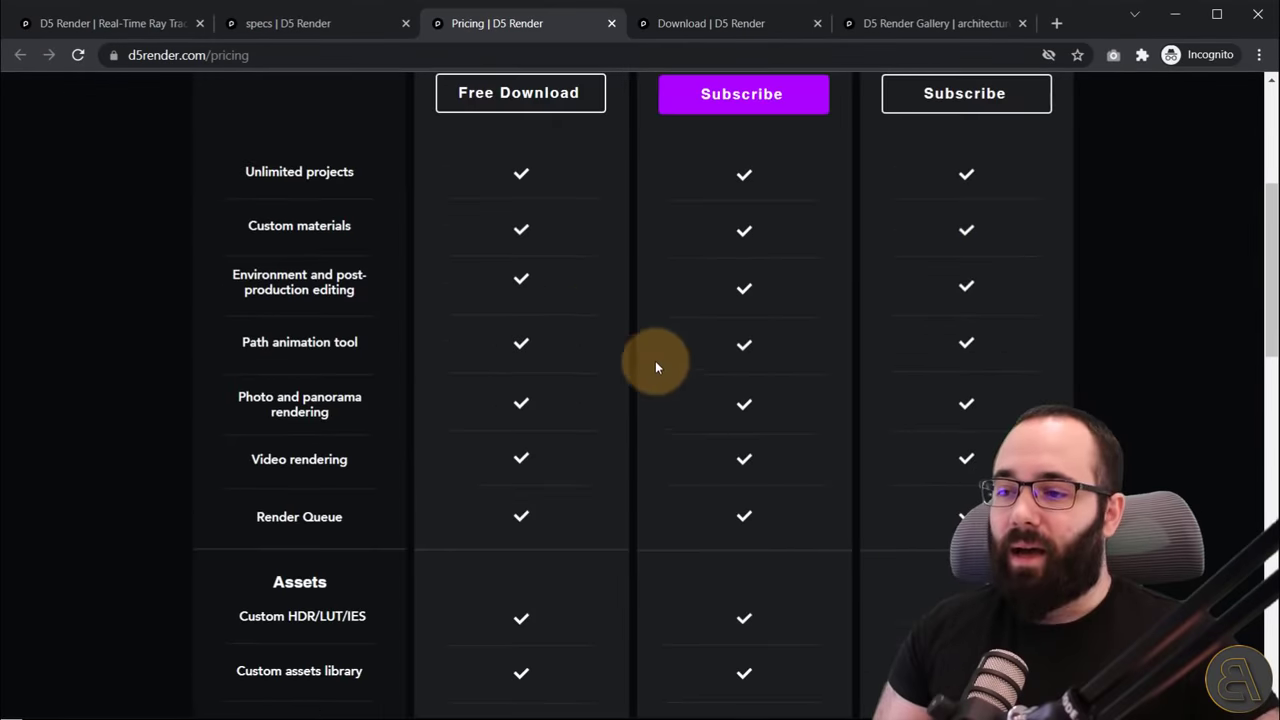
scroll(600, 392, down, 6)
scroll(520, 400, up, 2)
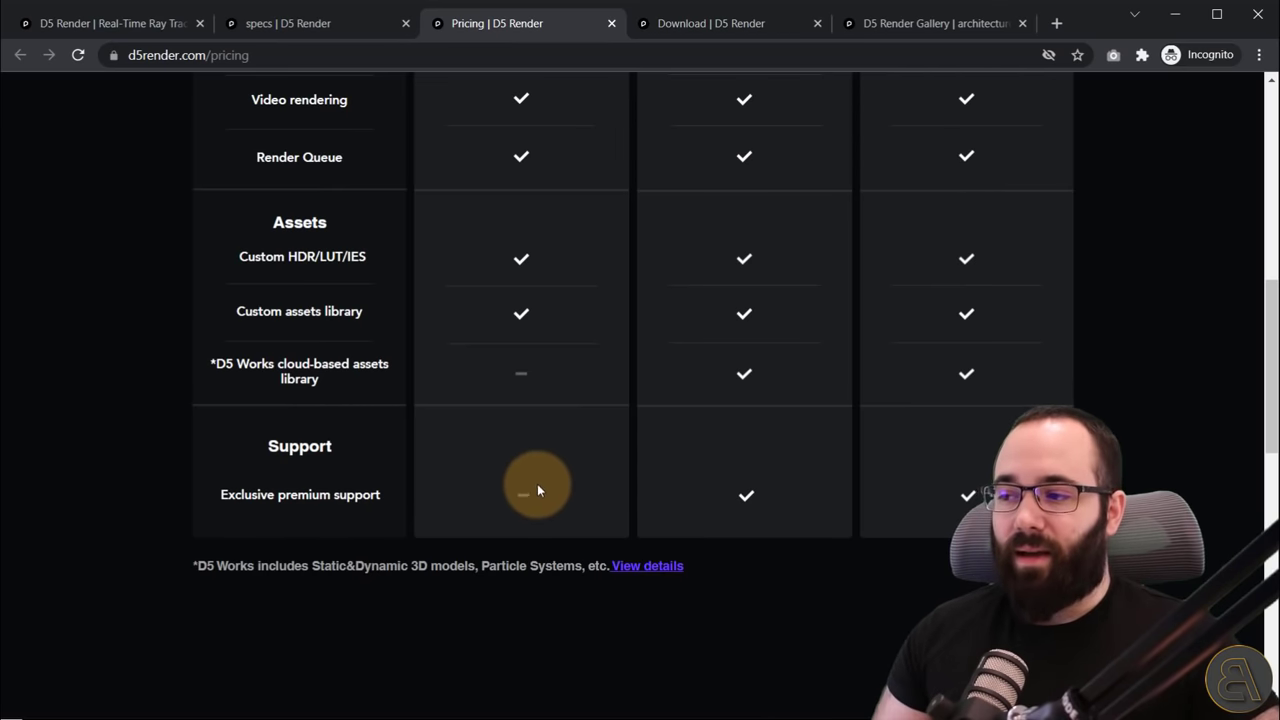
scroll(660, 490, up, 6)
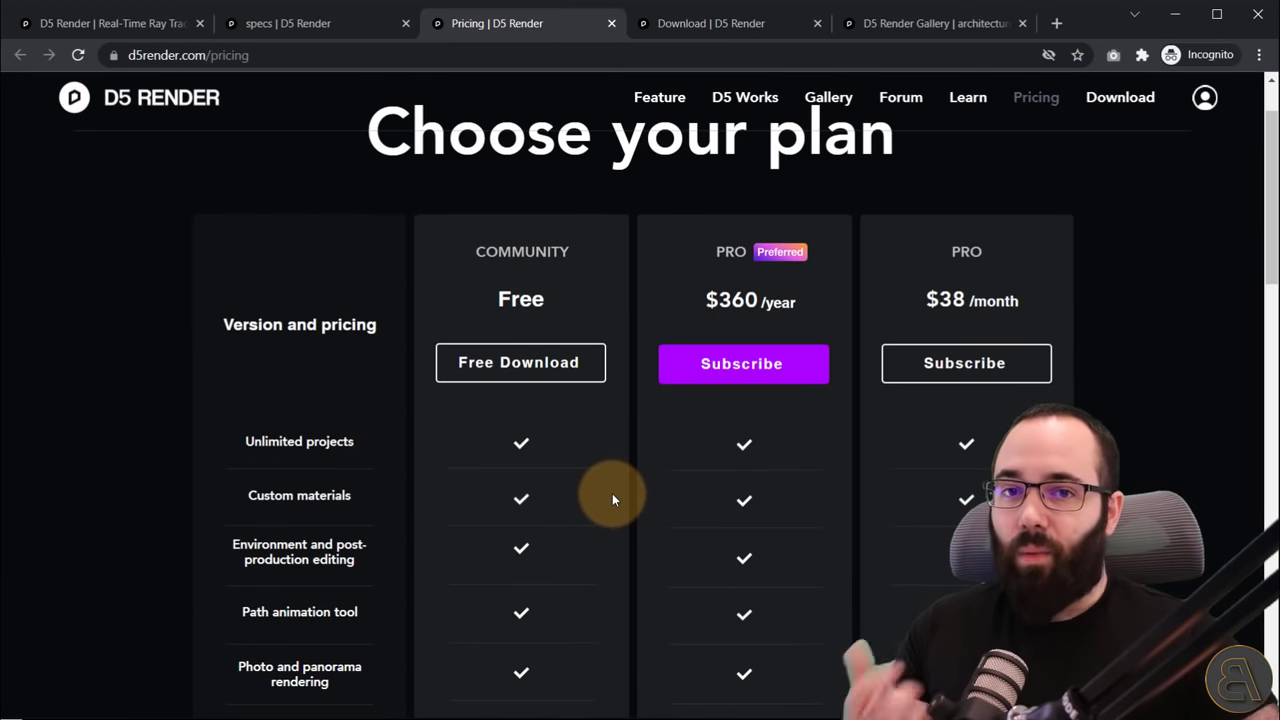
scroll(560, 482, down, 1)
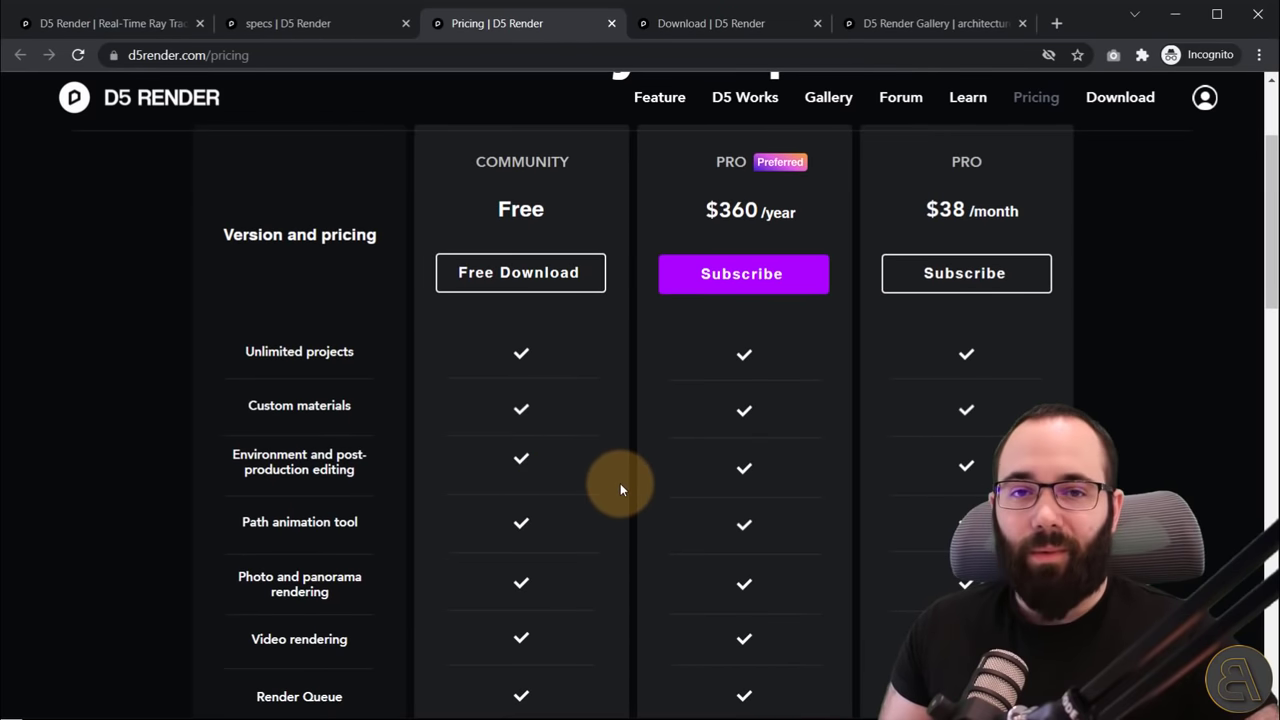
scroll(600, 370, up, 1)
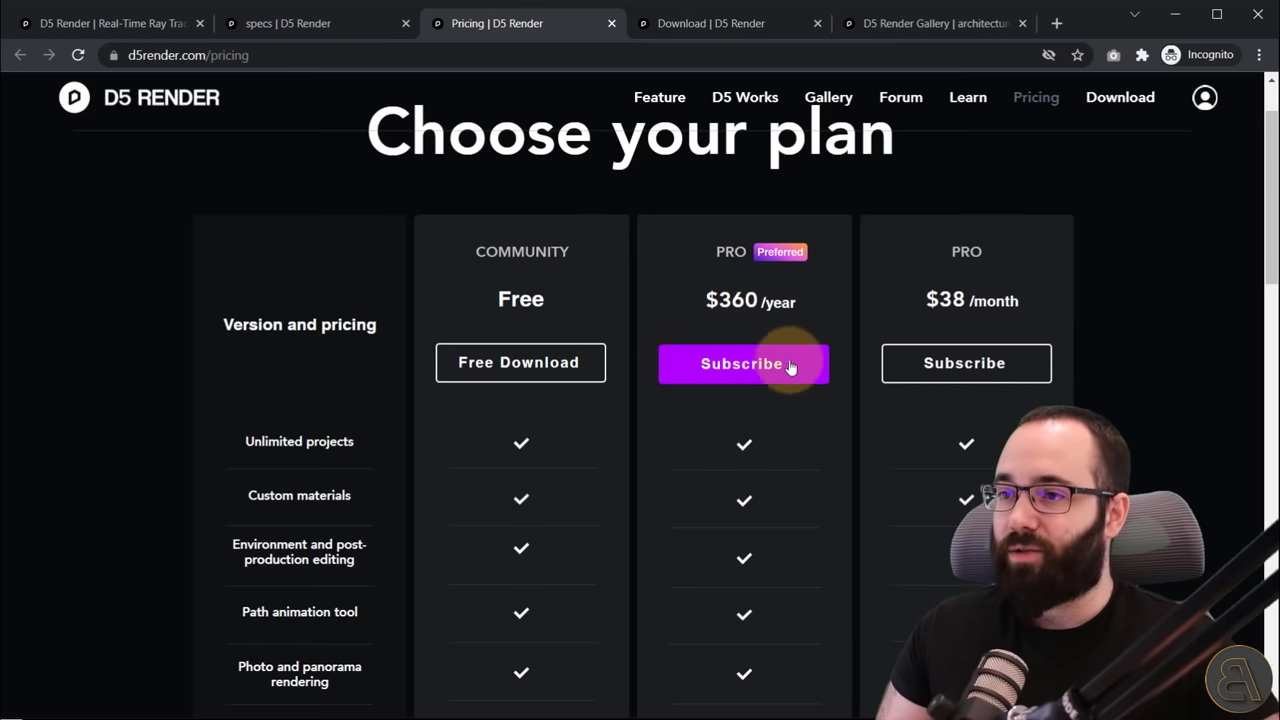
scroll(700, 320, up, 1)
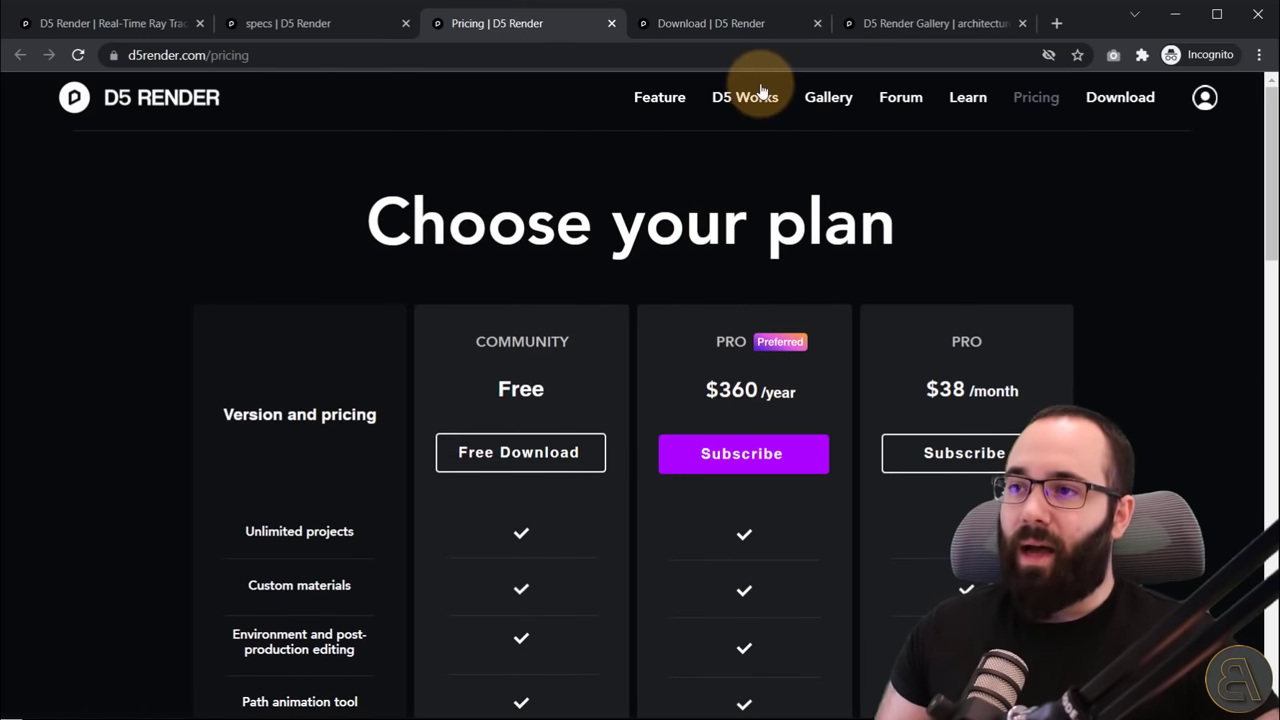
- Browse the D5 Render gallery and examine its sample interior, landscape and city renderings
click(878, 23)
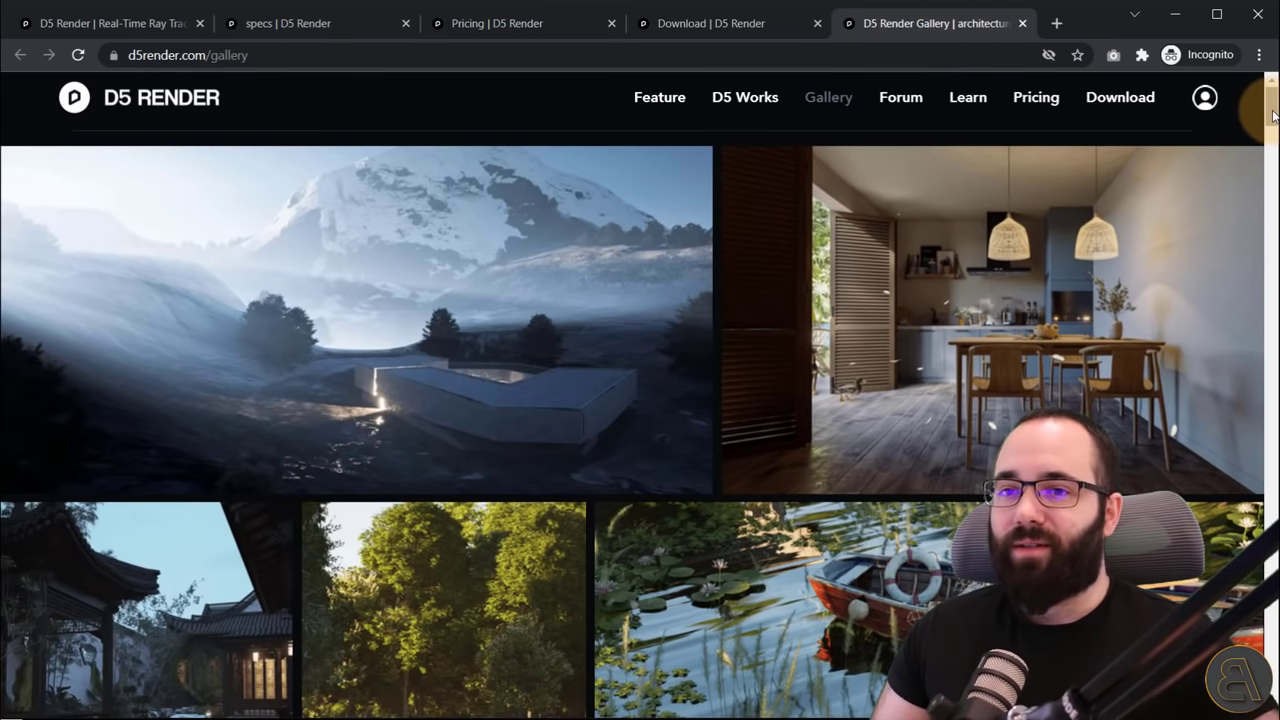
scroll(1273, 130, down, 2)
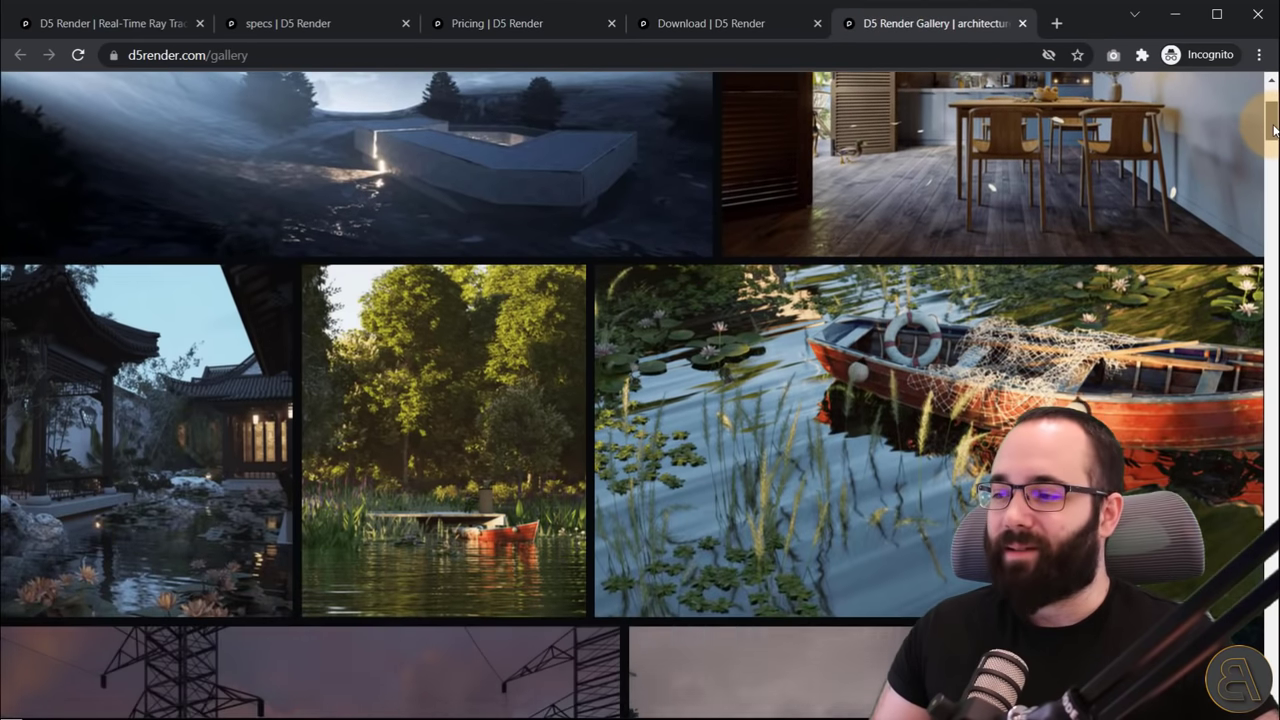
scroll(1271, 122, up, 2)
drag(1268, 117, 1266, 201)
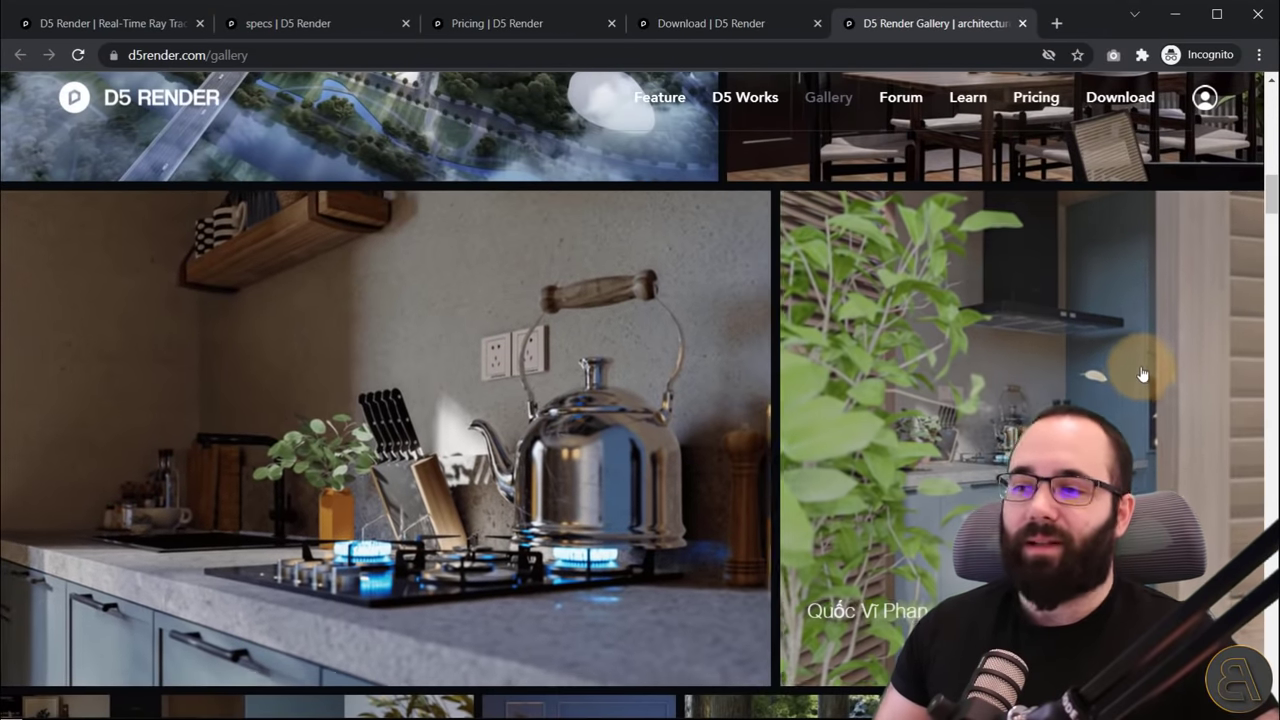
scroll(1114, 396, down, 4)
scroll(694, 594, down, 1)
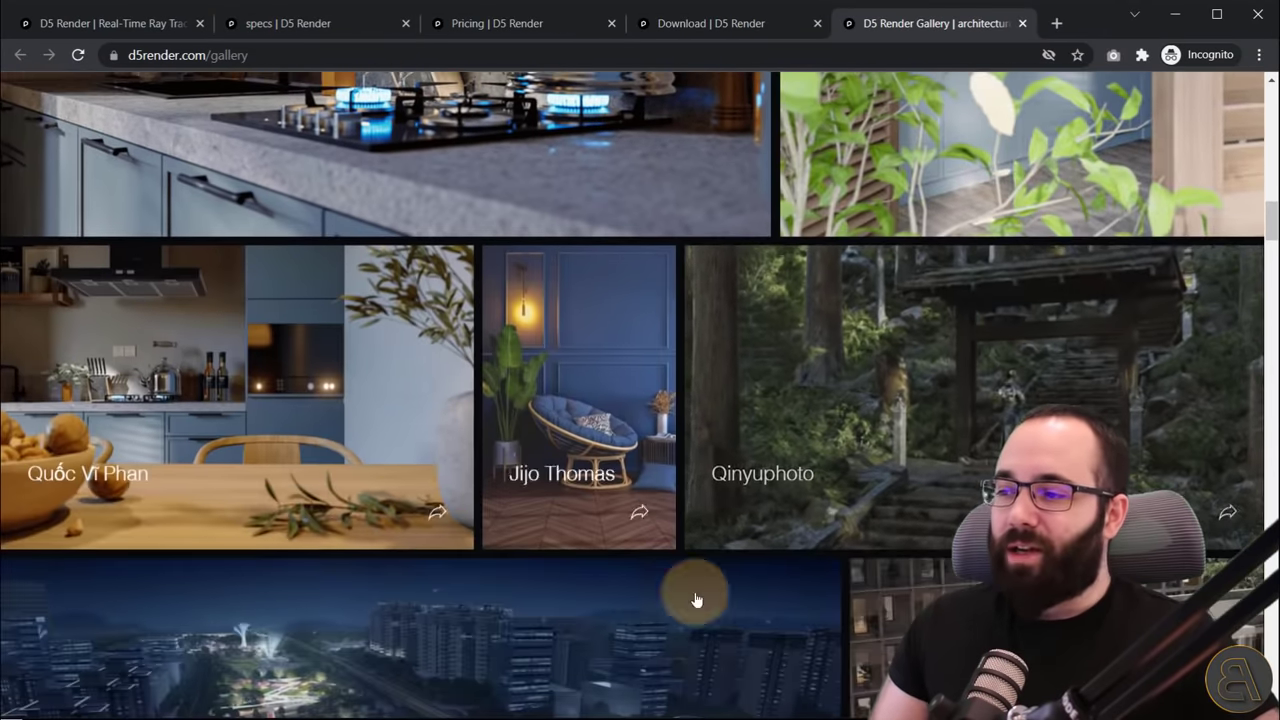
scroll(386, 443, down, 2)
scroll(397, 458, down, 1)
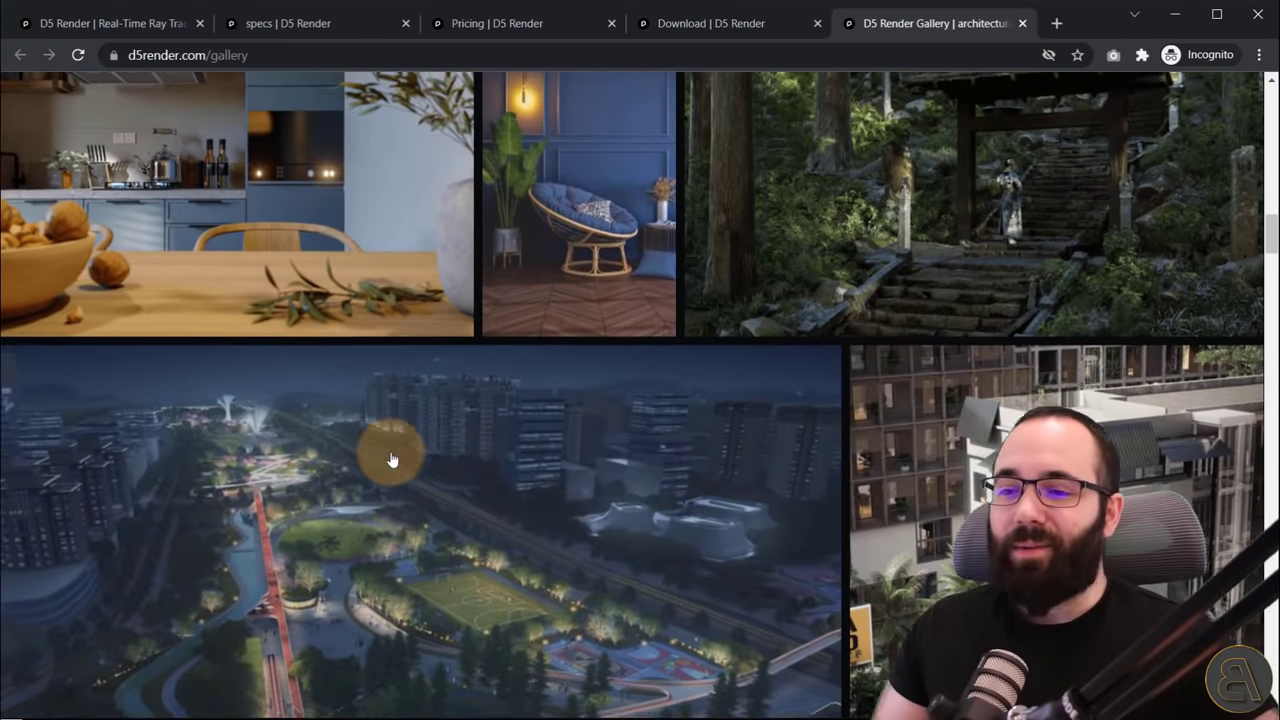
scroll(460, 375, up, 1)
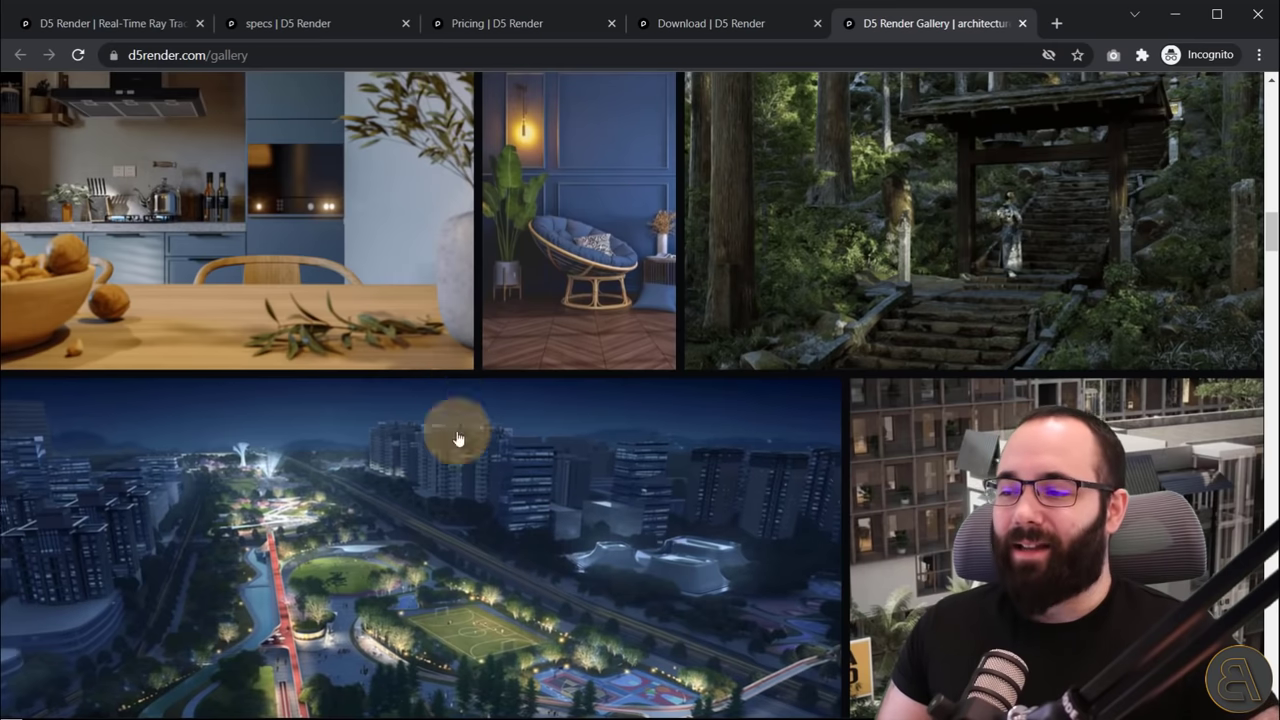
mouse_move(614, 234)
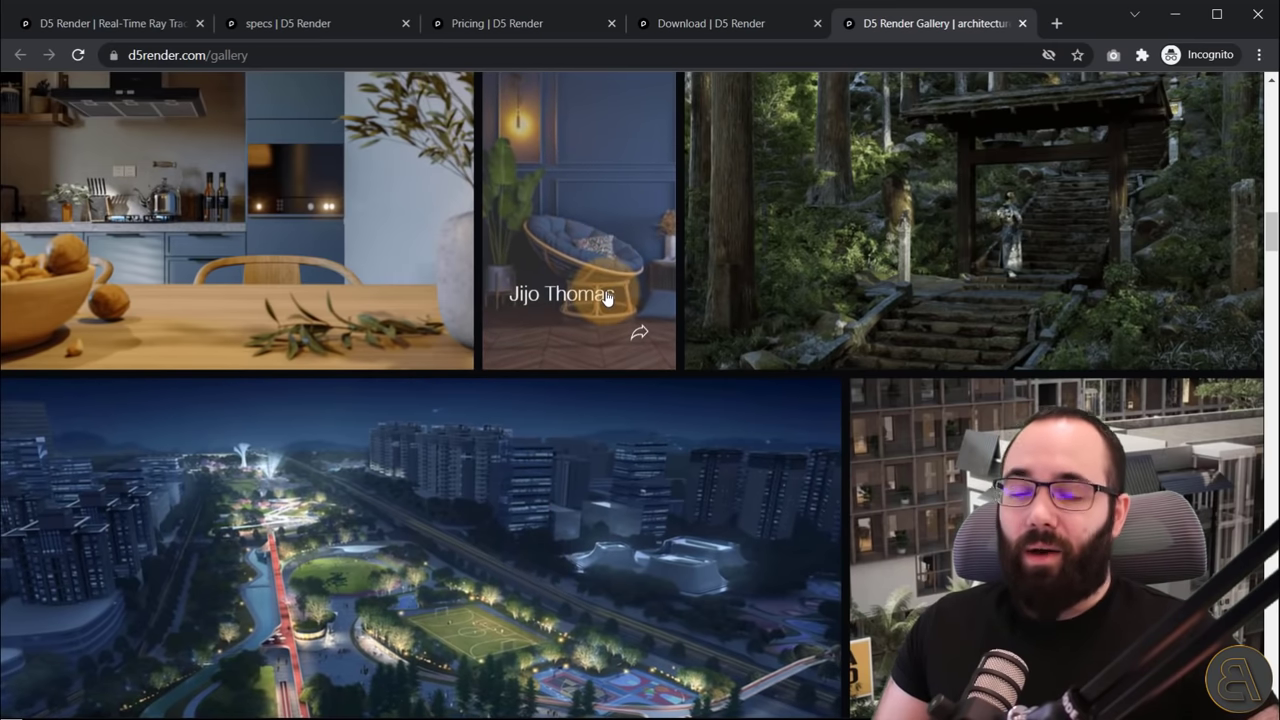
- Return to the download page and examine the D5 Converters offered and the modelling software versions they support
click(741, 24)
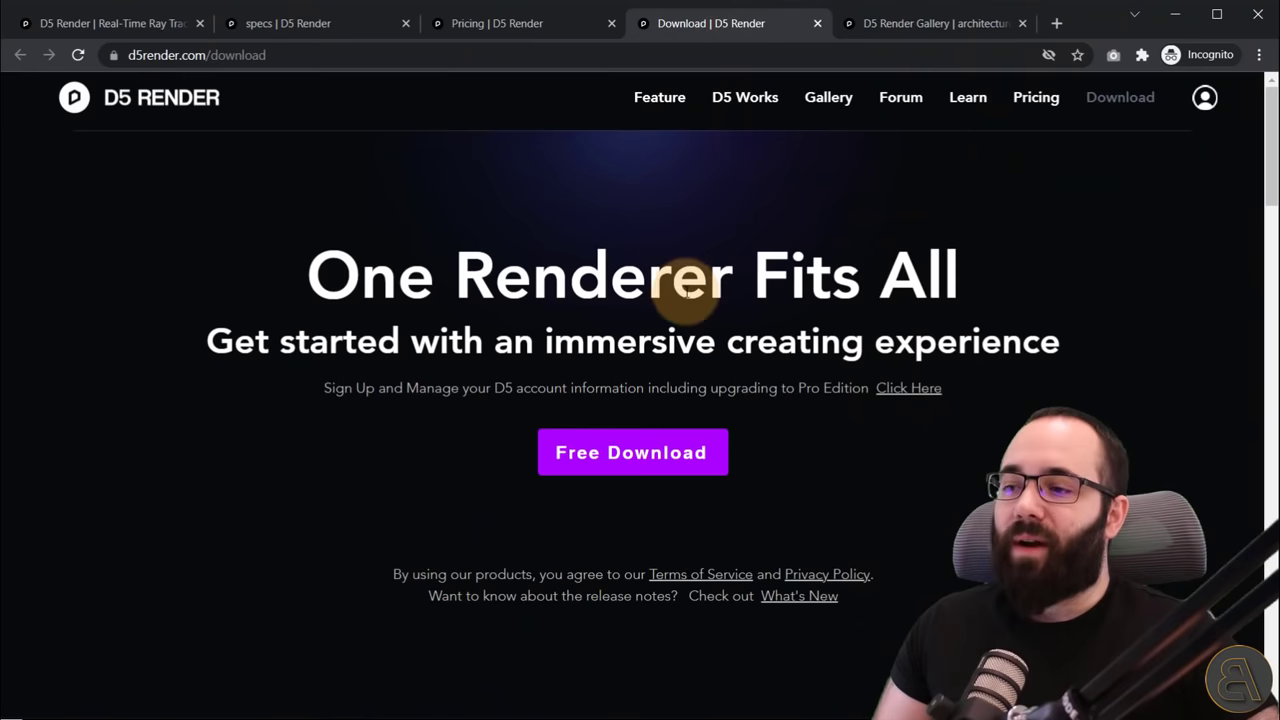
scroll(800, 394, down, 7)
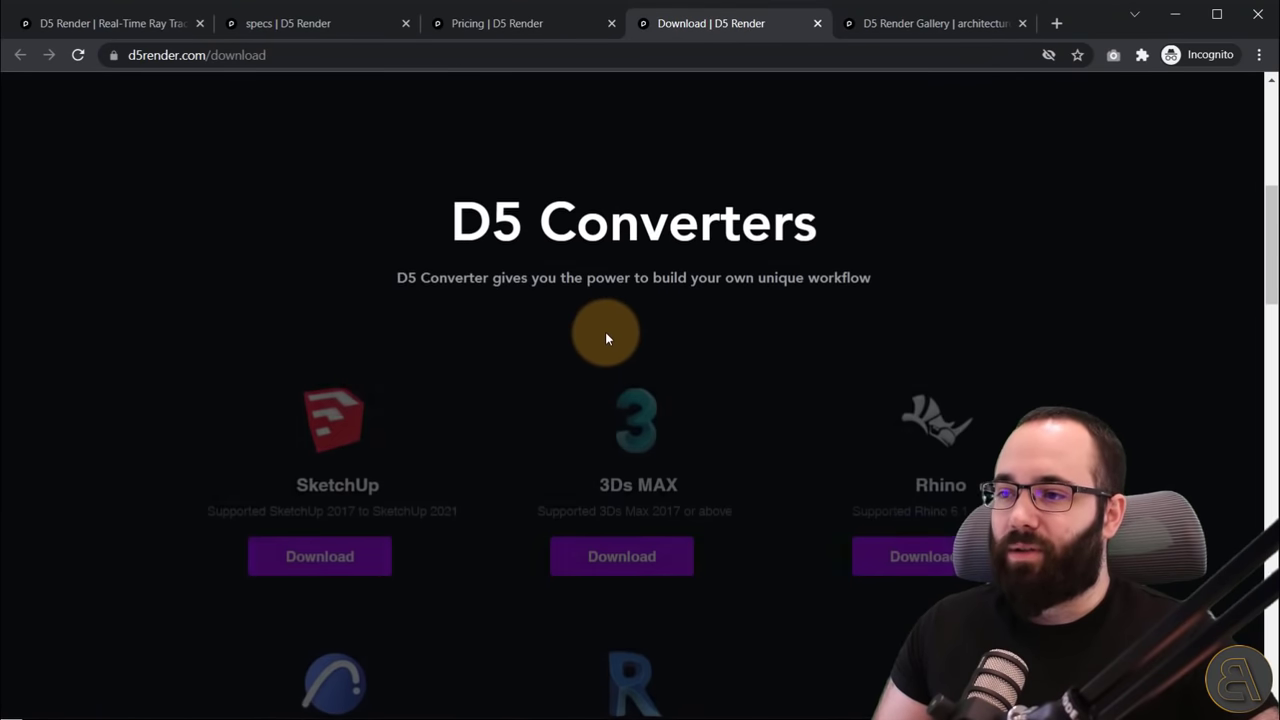
scroll(720, 371, up, 1)
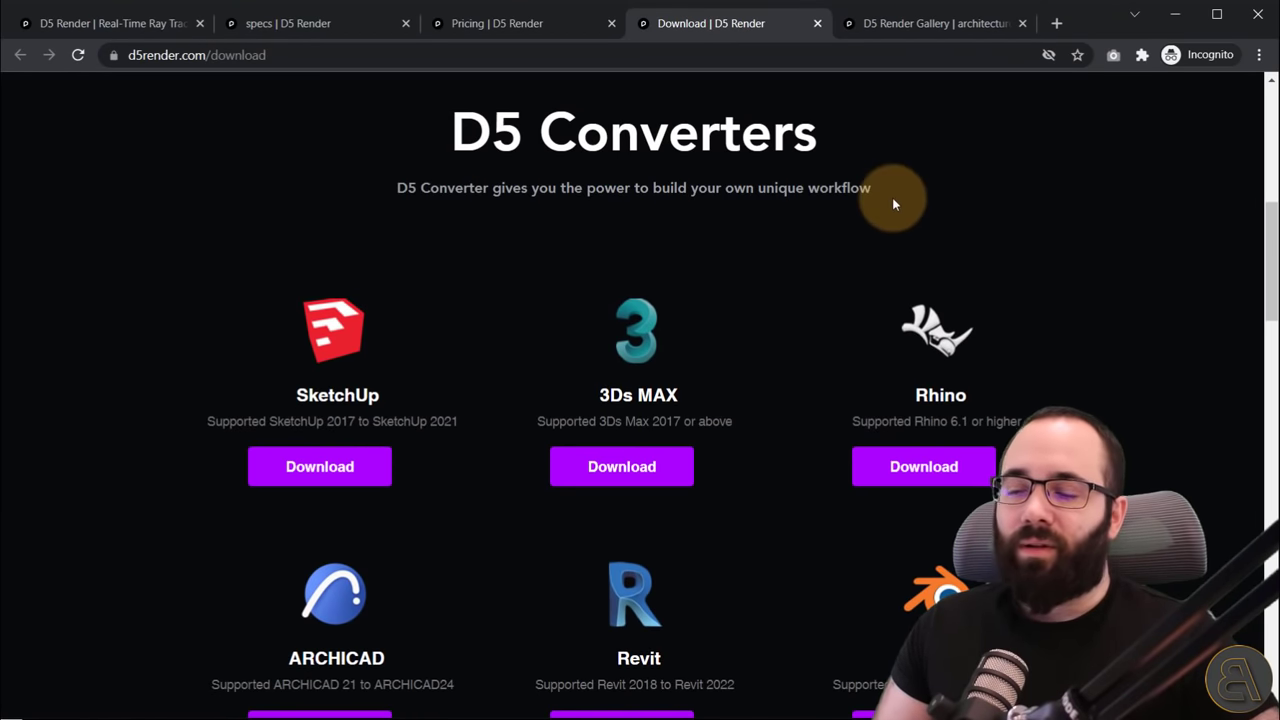
scroll(835, 345, down, 1)
scroll(835, 345, down, 1)
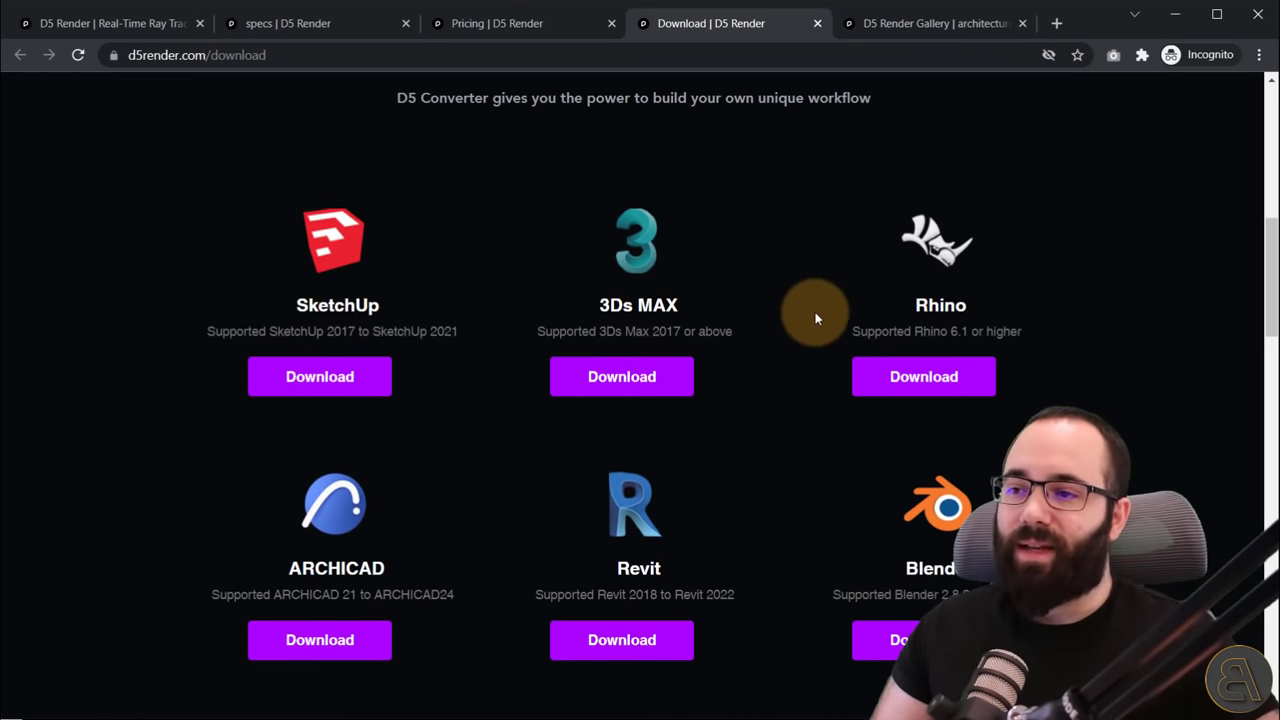
scroll(358, 525, down, 2)
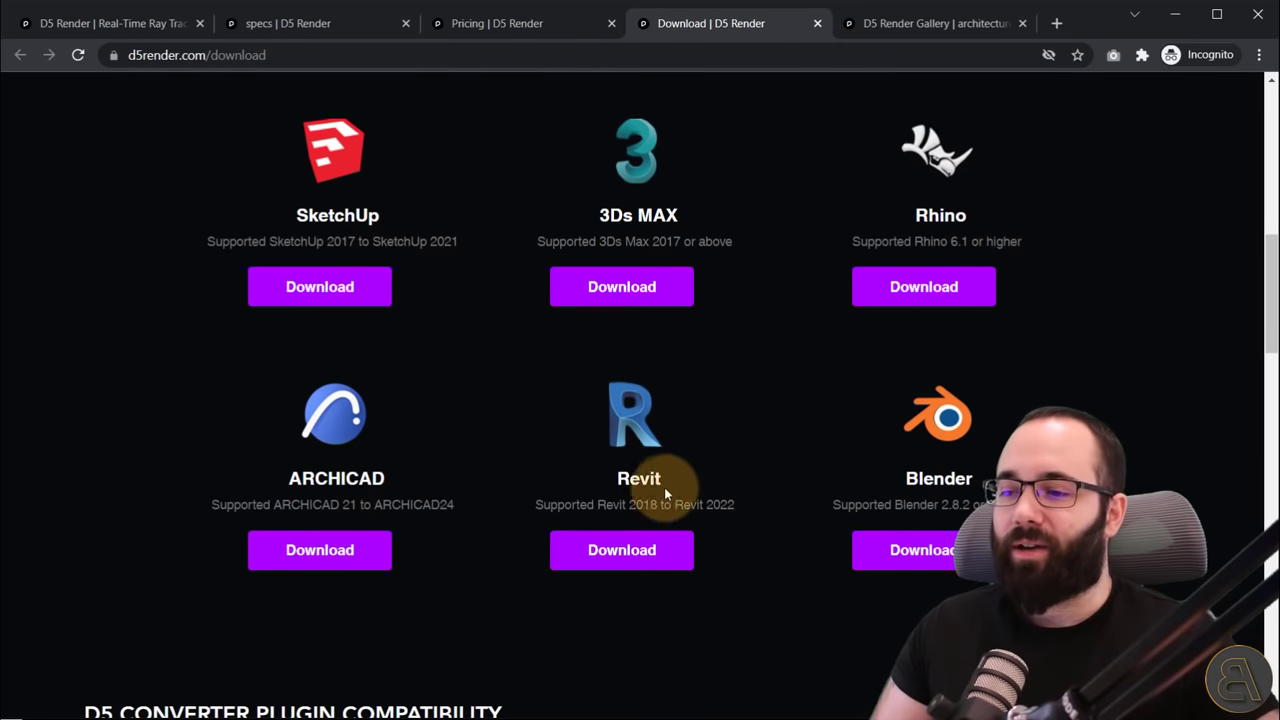
scroll(851, 471, down, 3)
scroll(718, 478, up, 3)
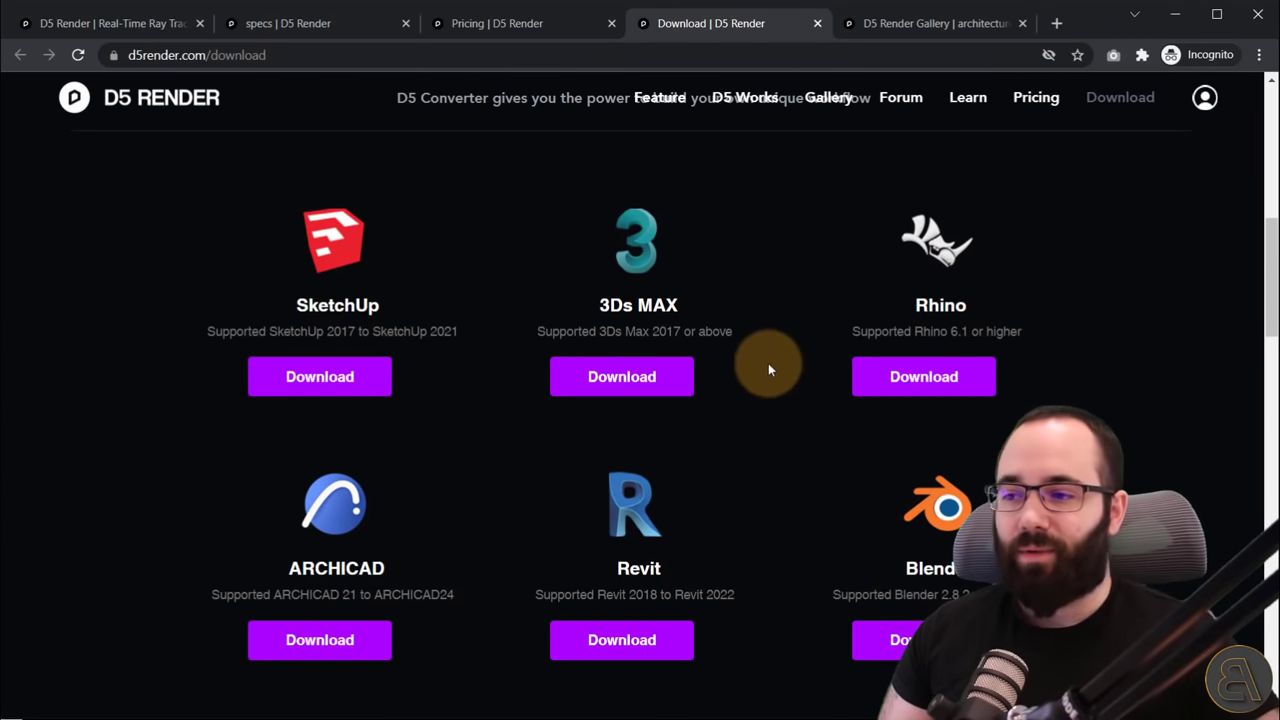
scroll(640, 445, down, 1)
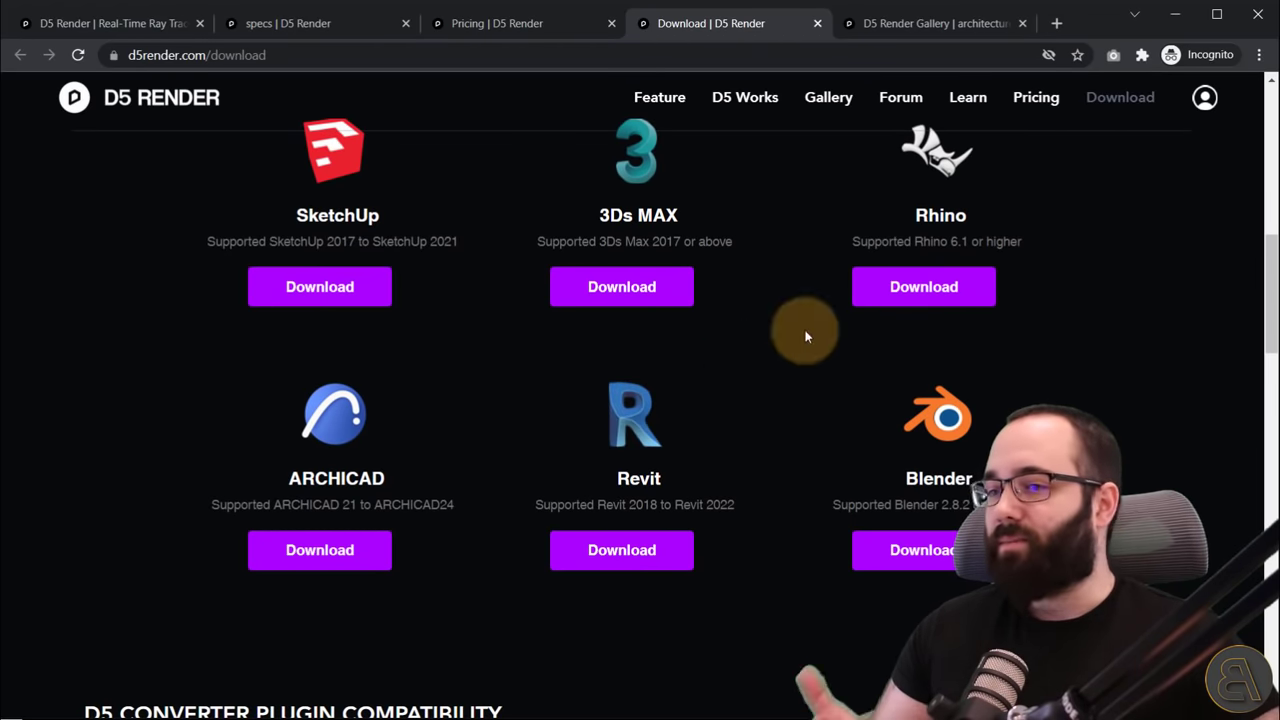
scroll(408, 266, up, 1)
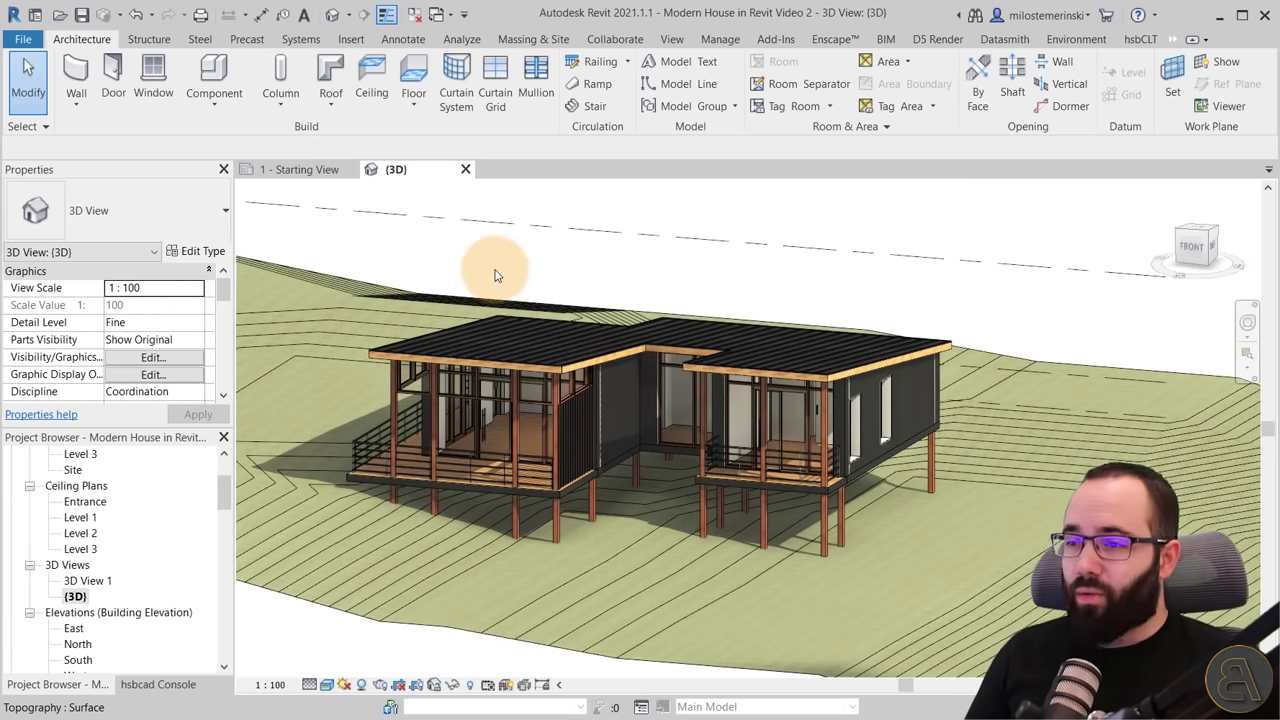
- Start D5 Render from the Revit 3D view of the house and create a new .drs project for it
shift+middle_drag(800, 307, 728, 345)
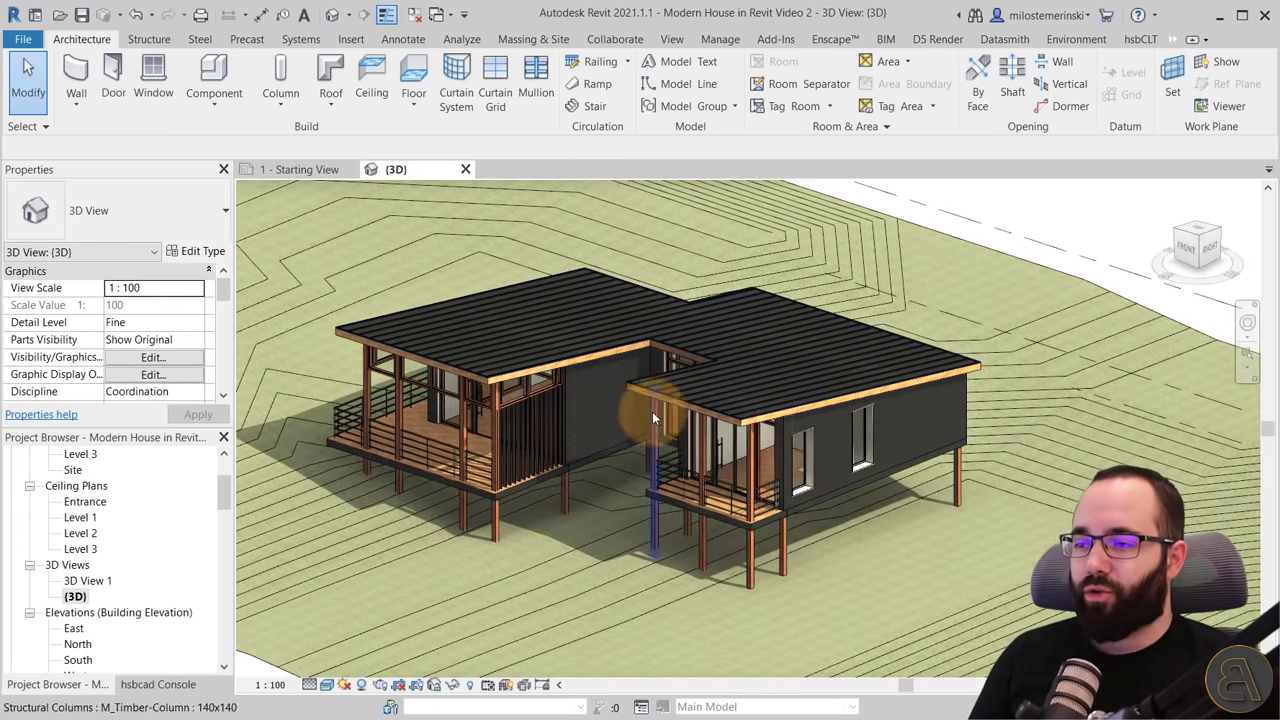
shift+middle_drag(614, 421, 578, 401)
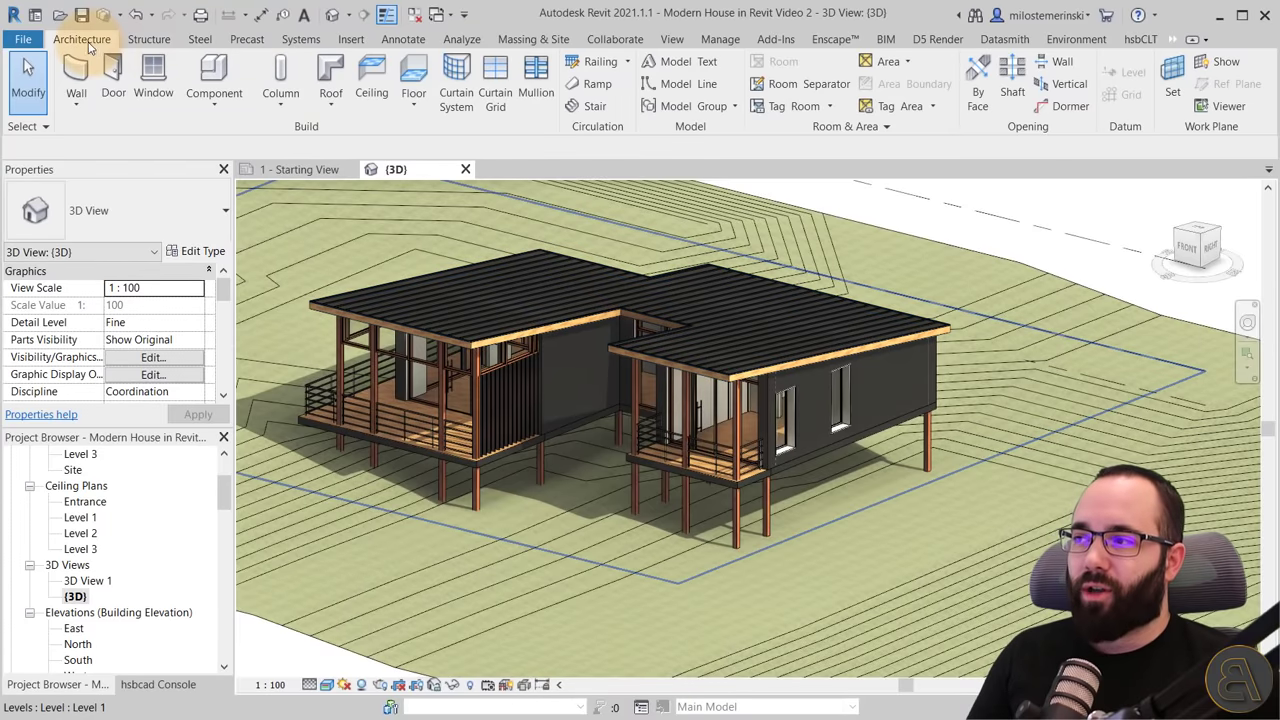
click(938, 39)
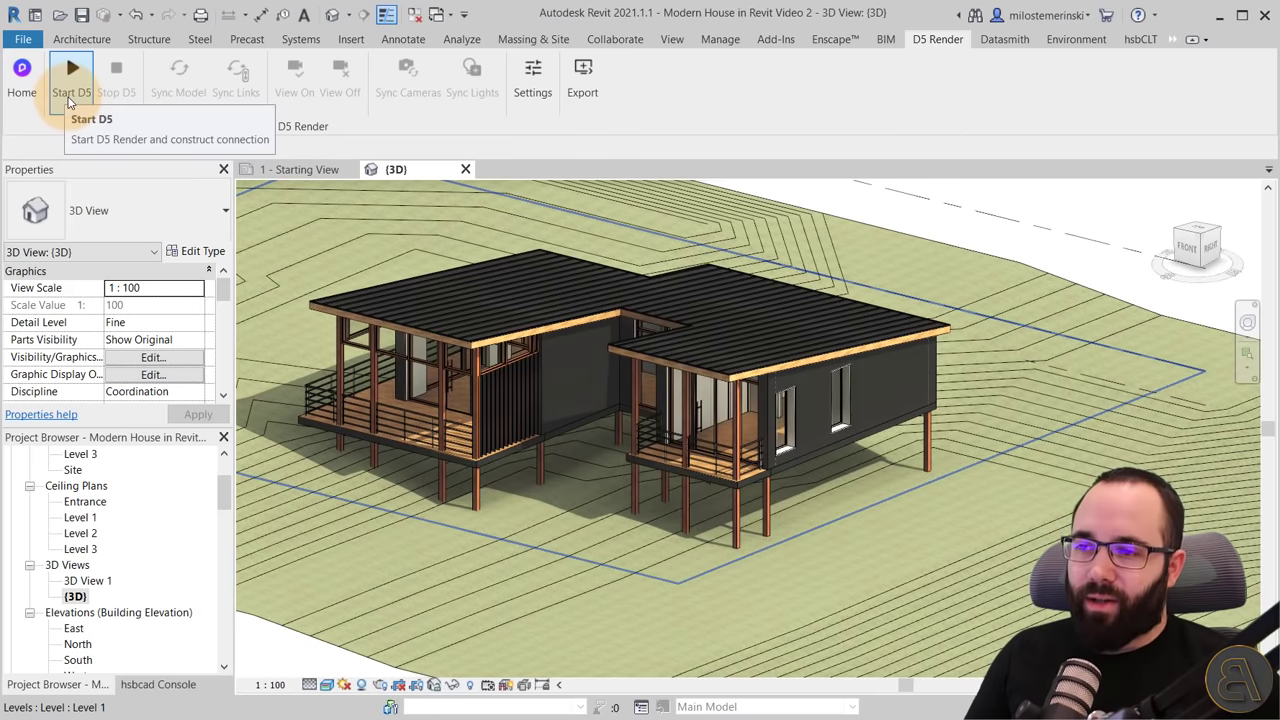
click(68, 100)
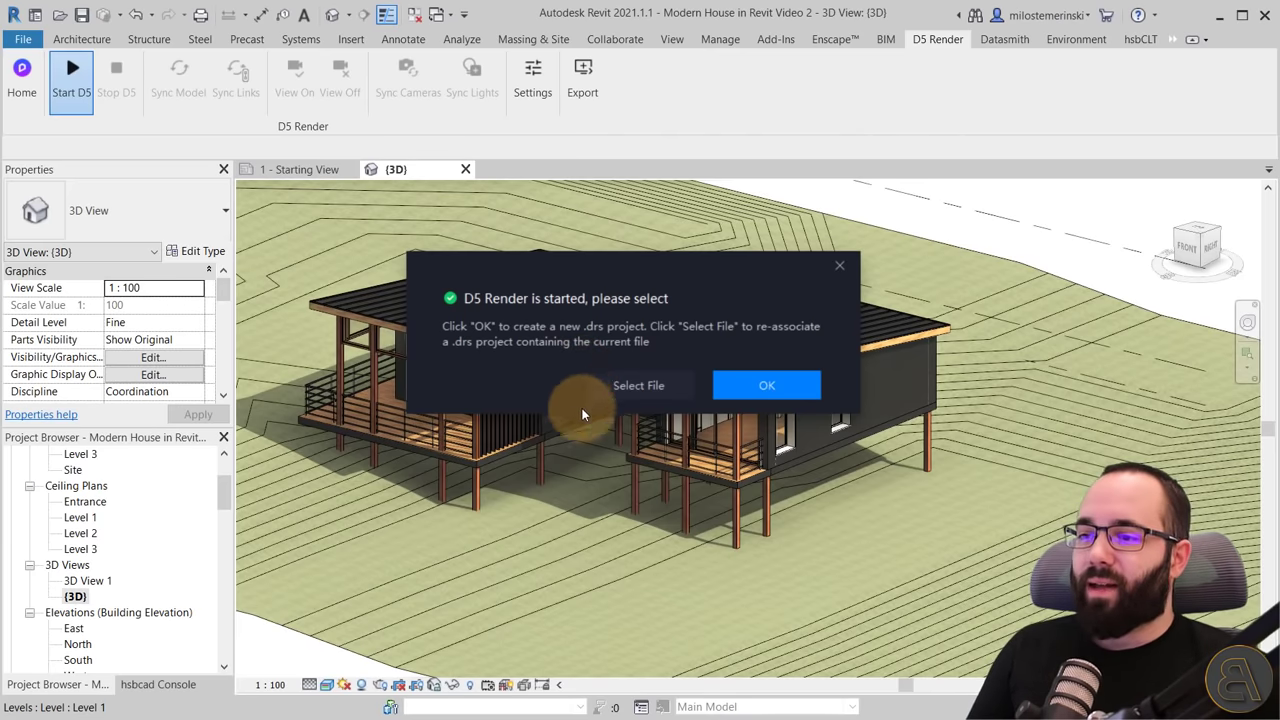
click(767, 387)
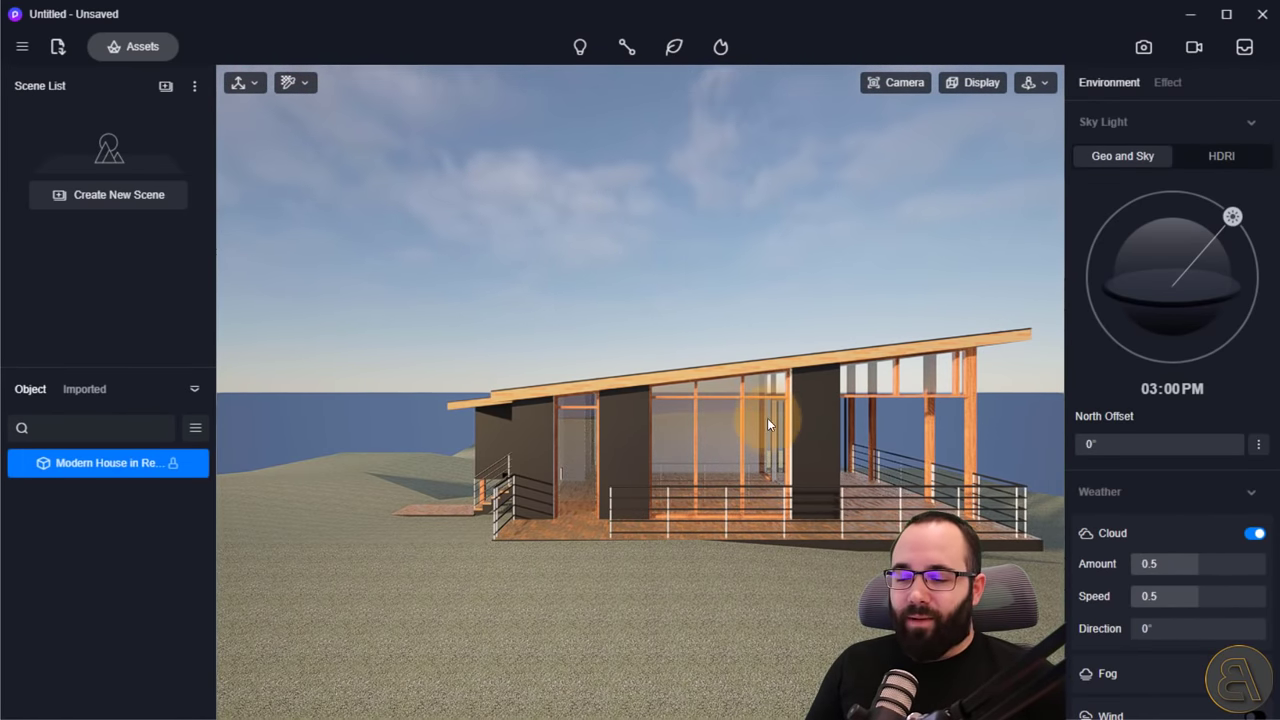
- Examine the house model from several sides, inspect its object properties, and review the main menu's file commands
middle_drag(759, 419, 451, 462)
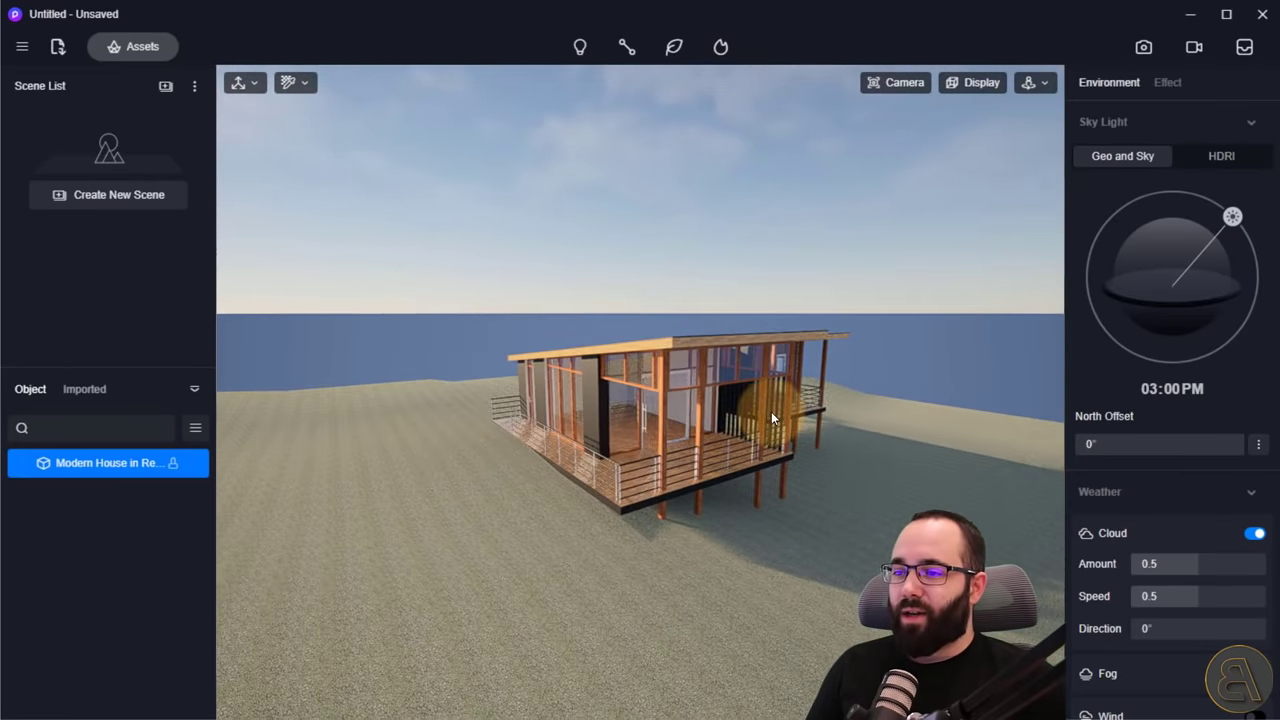
scroll(772, 410, up, 3)
middle_drag(651, 349, 369, 324)
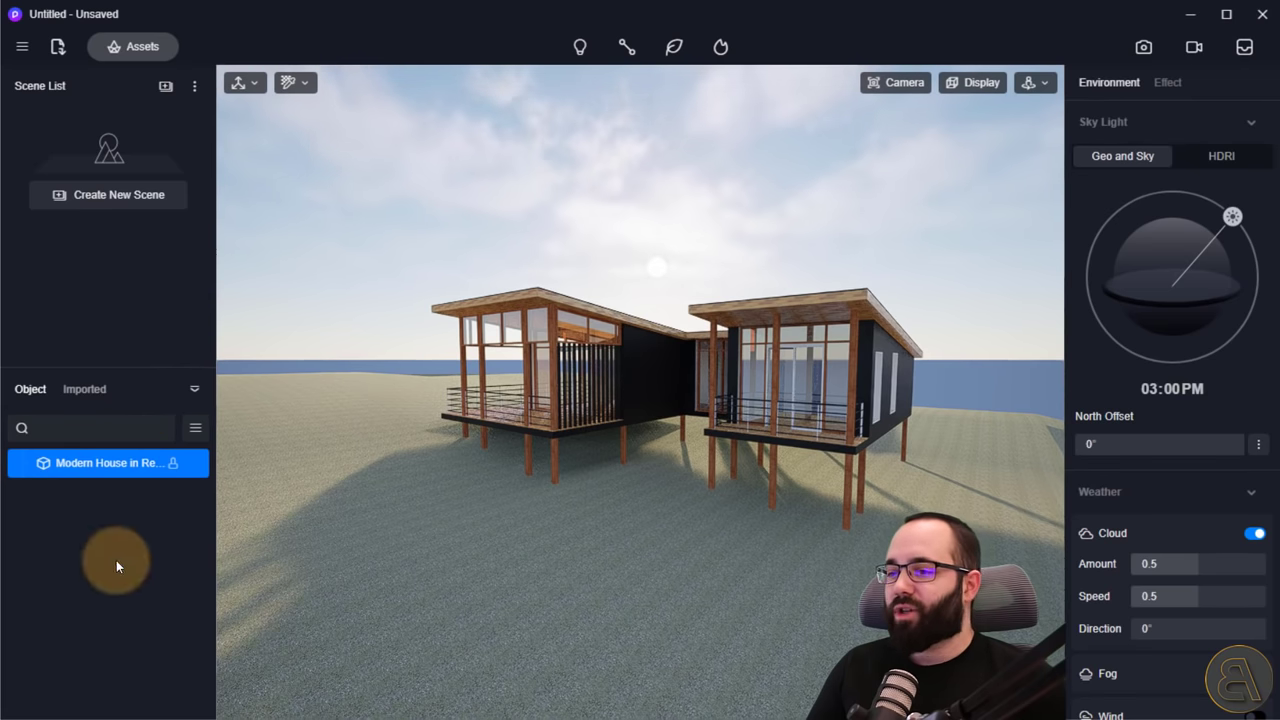
click(92, 463)
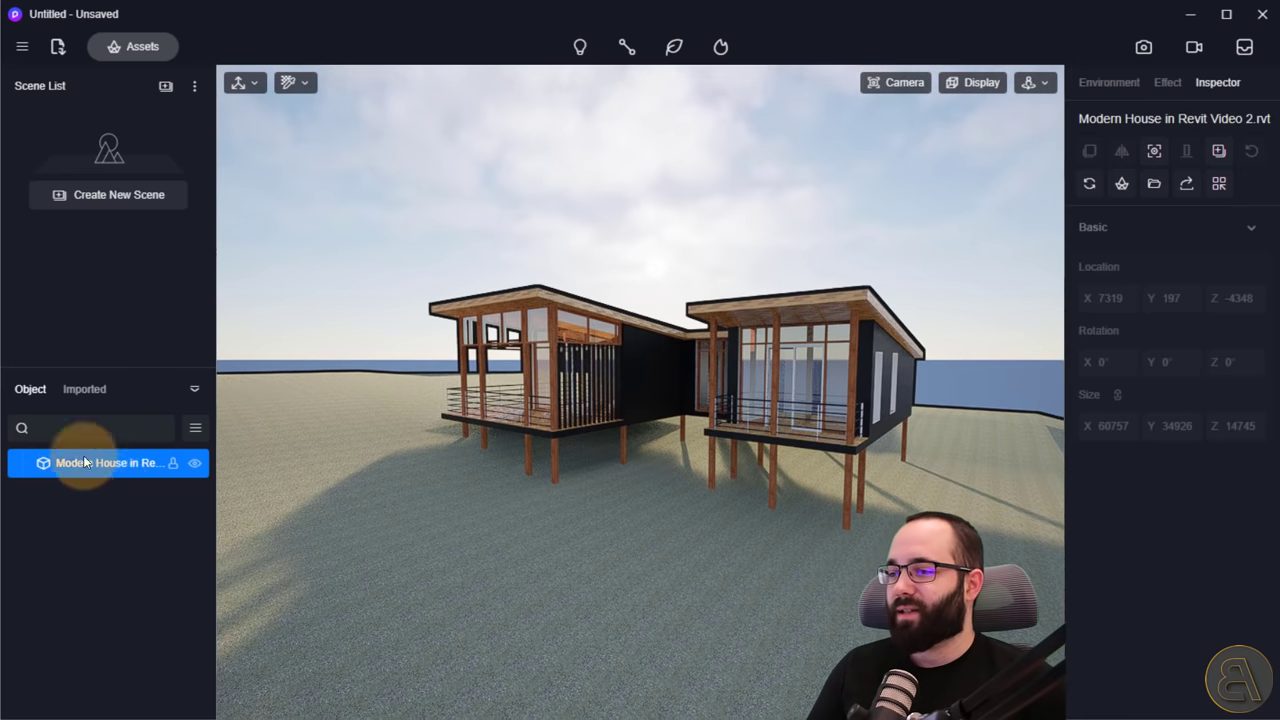
click(406, 260)
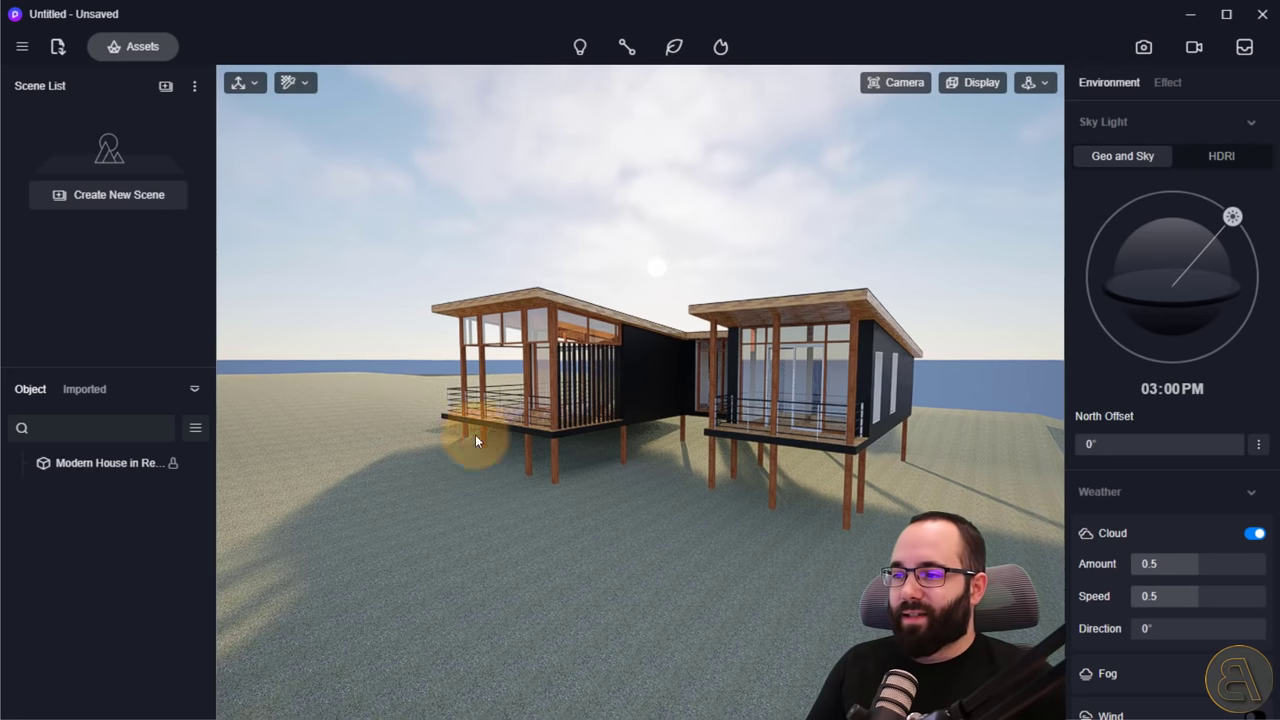
click(22, 46)
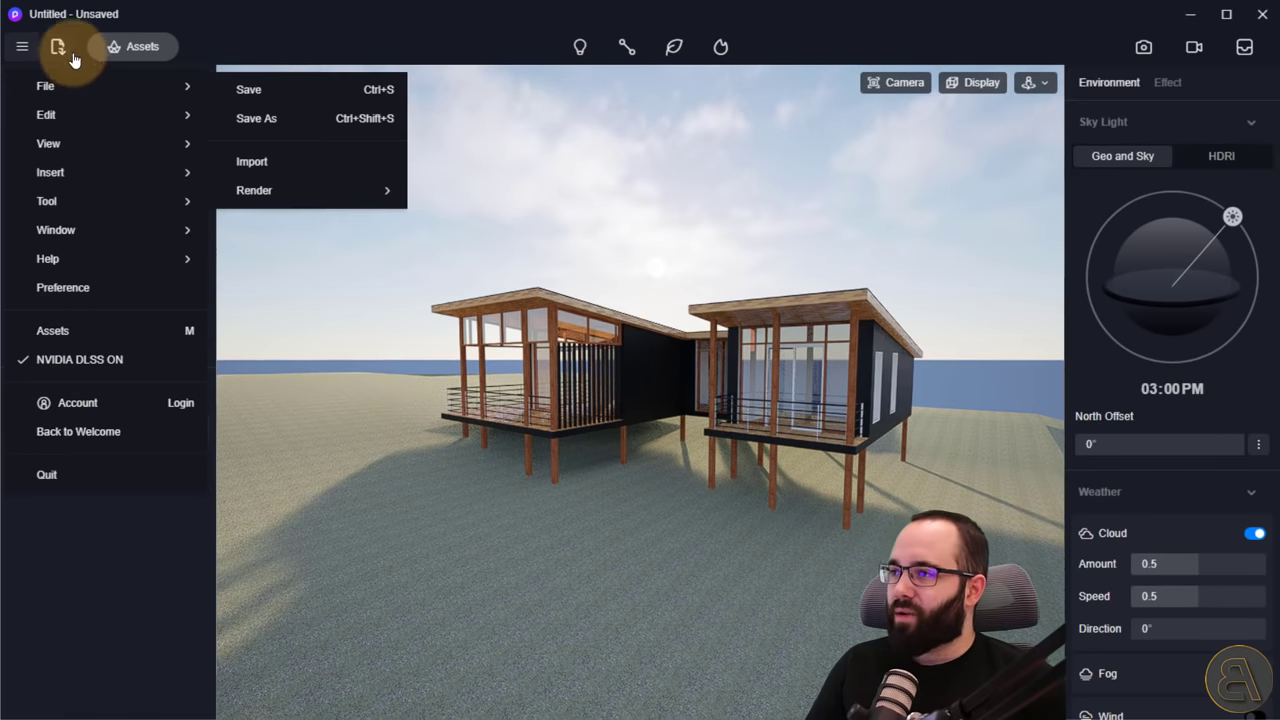
click(170, 18)
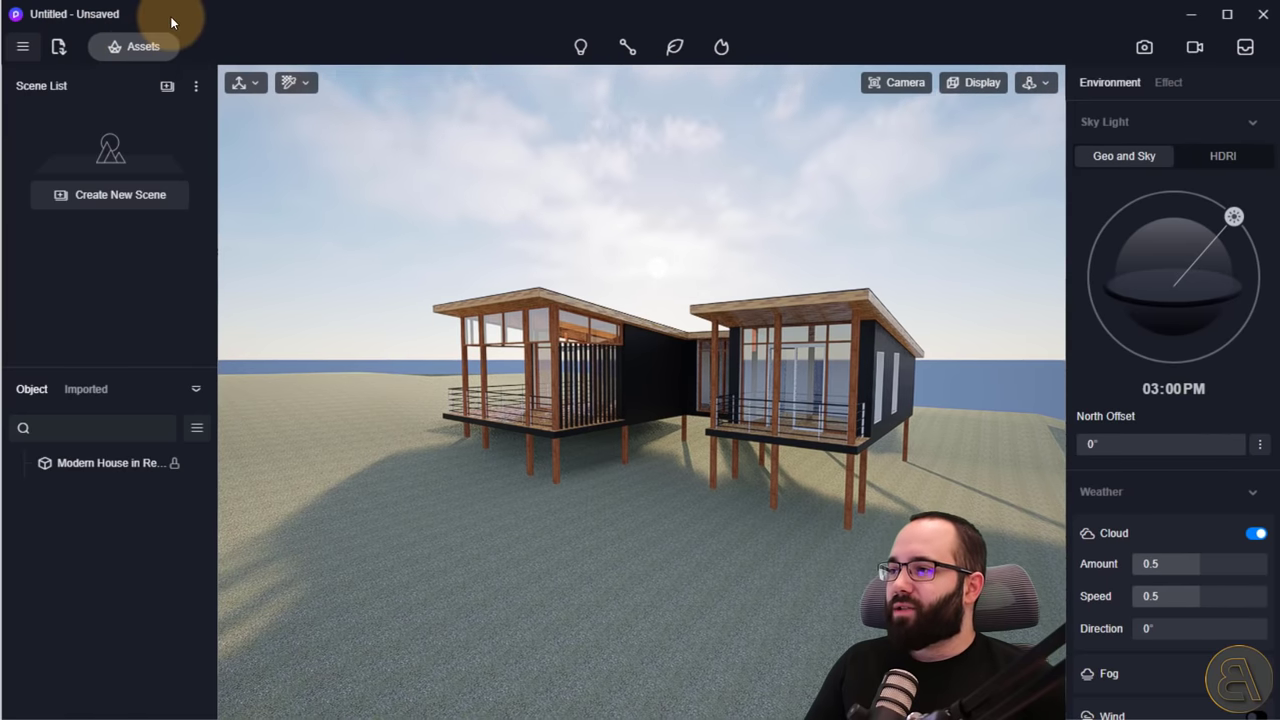
- Browse the online asset library's Material and Model categories, and close the library
click(130, 50)
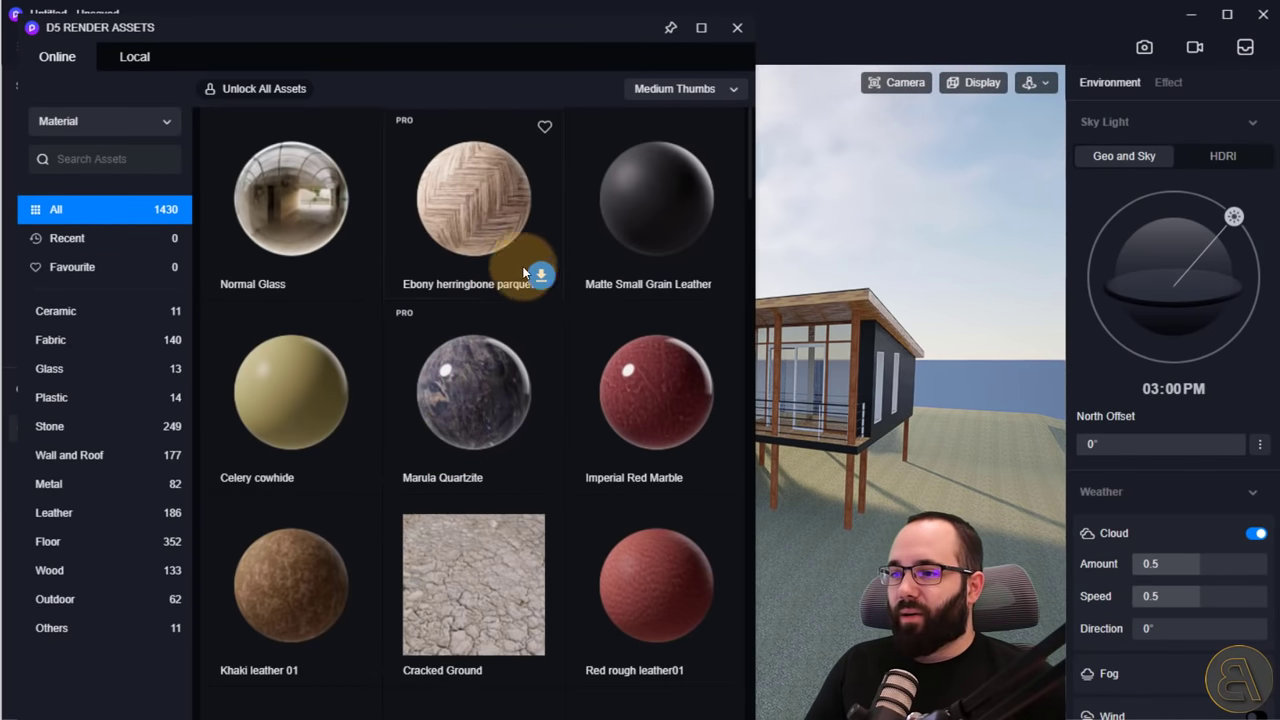
scroll(520, 295, down, 4)
scroll(503, 322, down, 1)
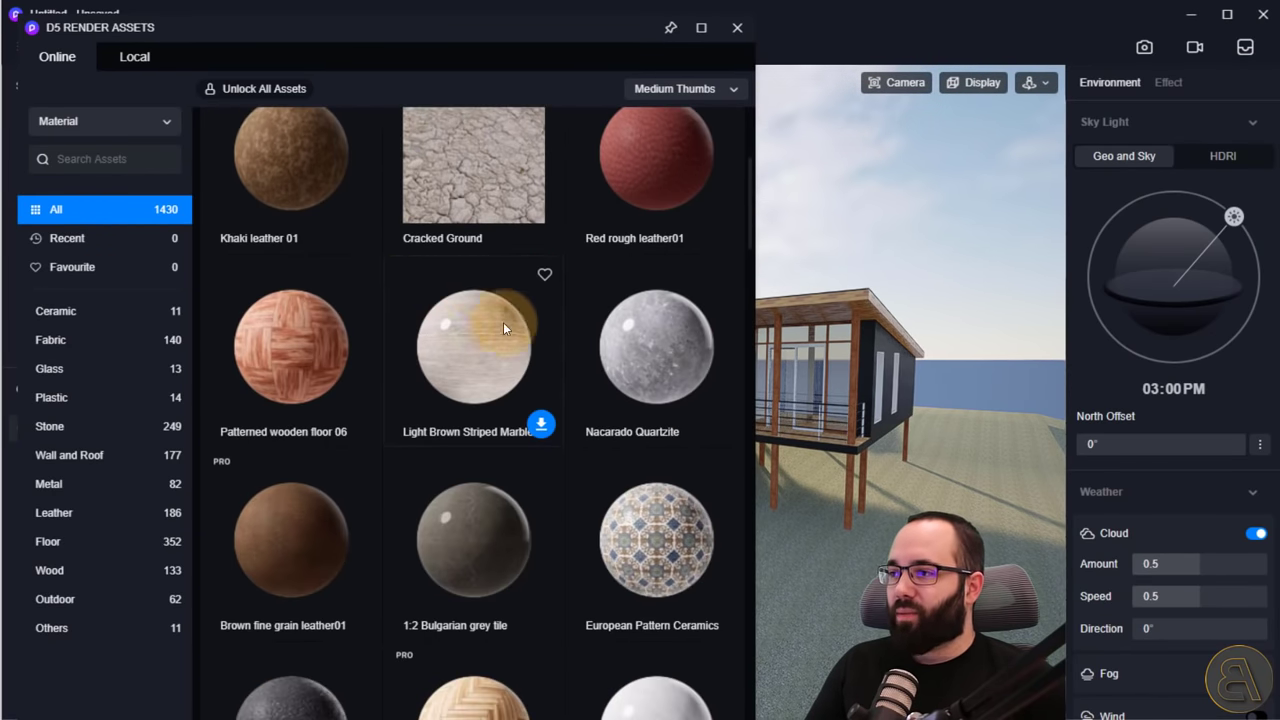
click(166, 127)
click(116, 158)
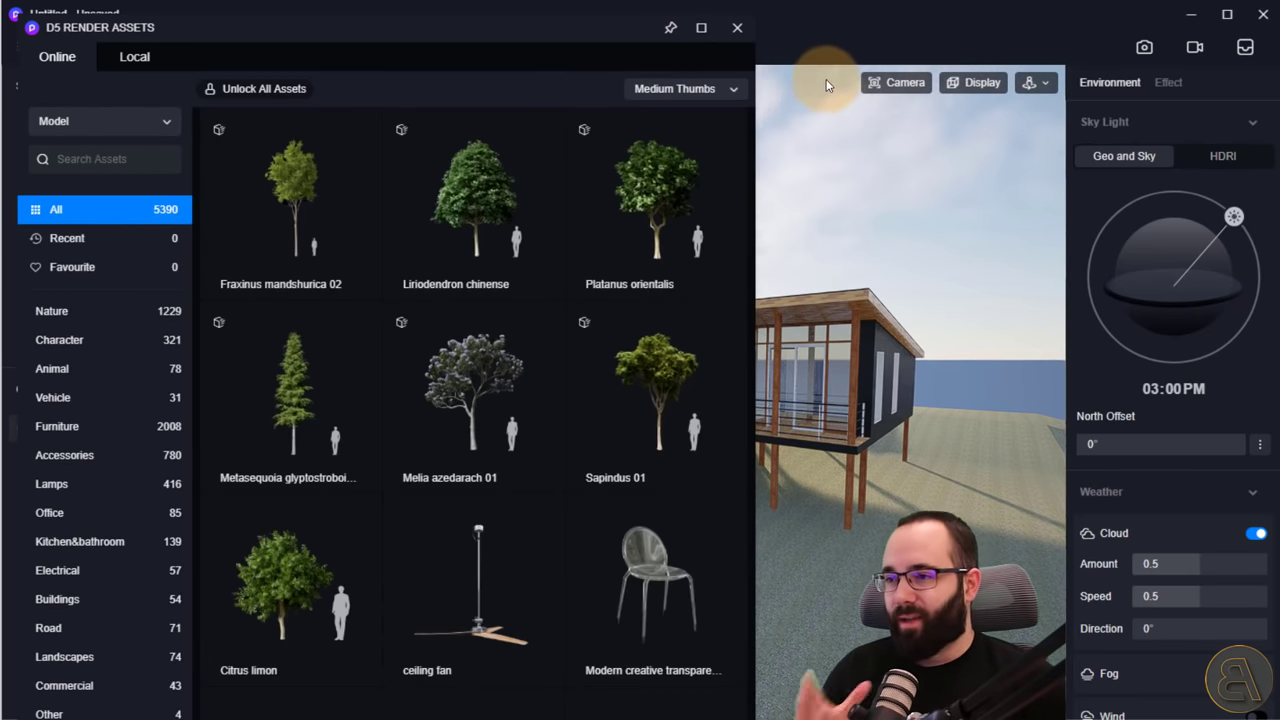
click(737, 27)
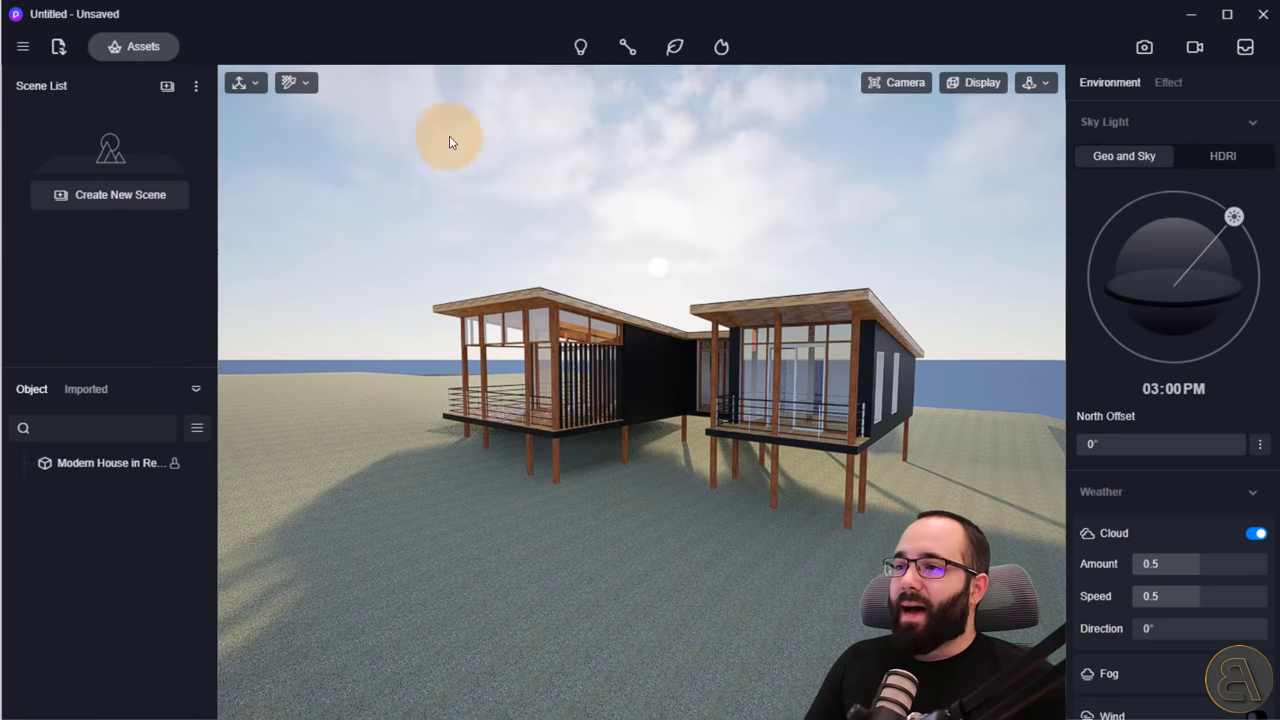
- Review the character and vehicle path tools, the vegetation Brush, Scatter and Path tools, and the Particle assets
click(629, 50)
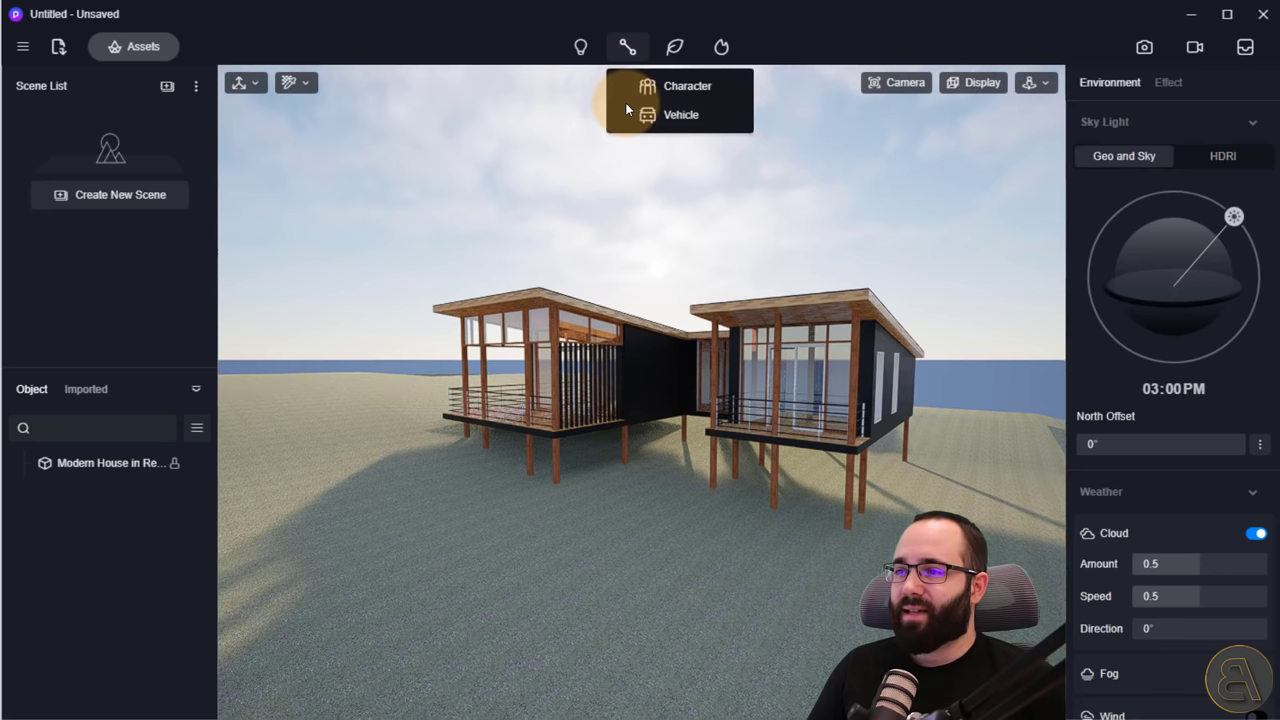
click(631, 47)
click(671, 48)
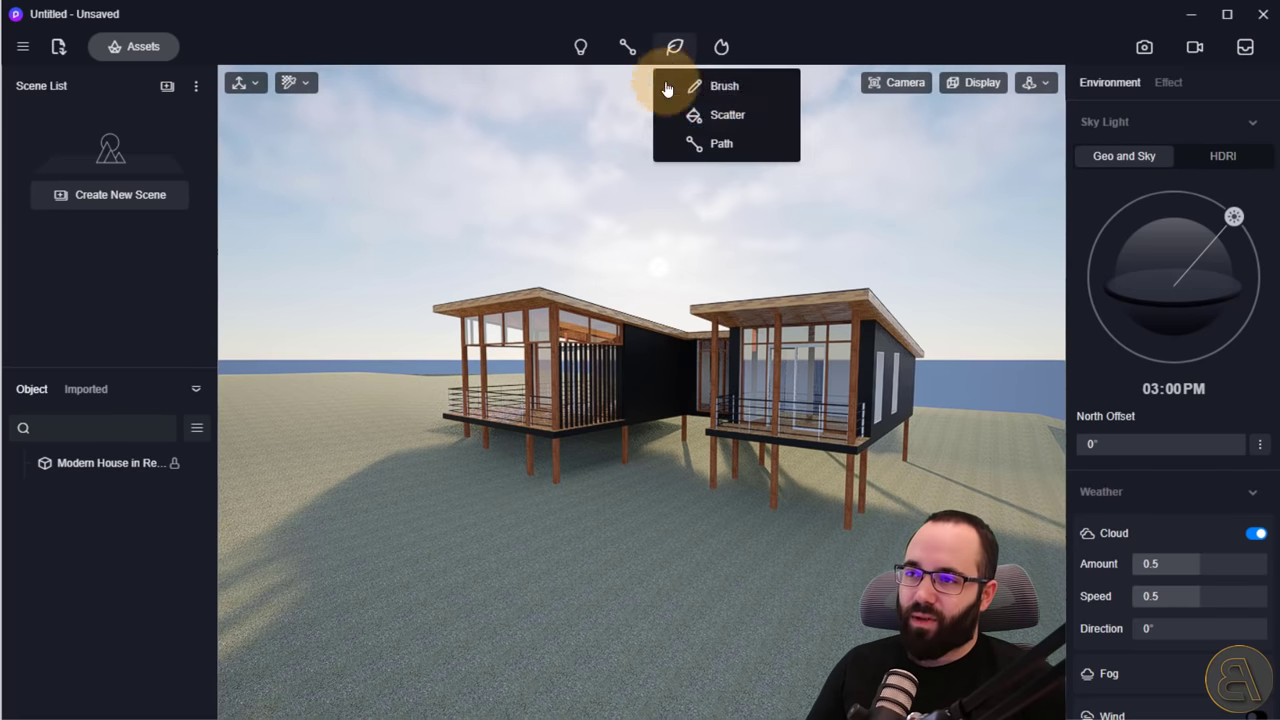
click(720, 50)
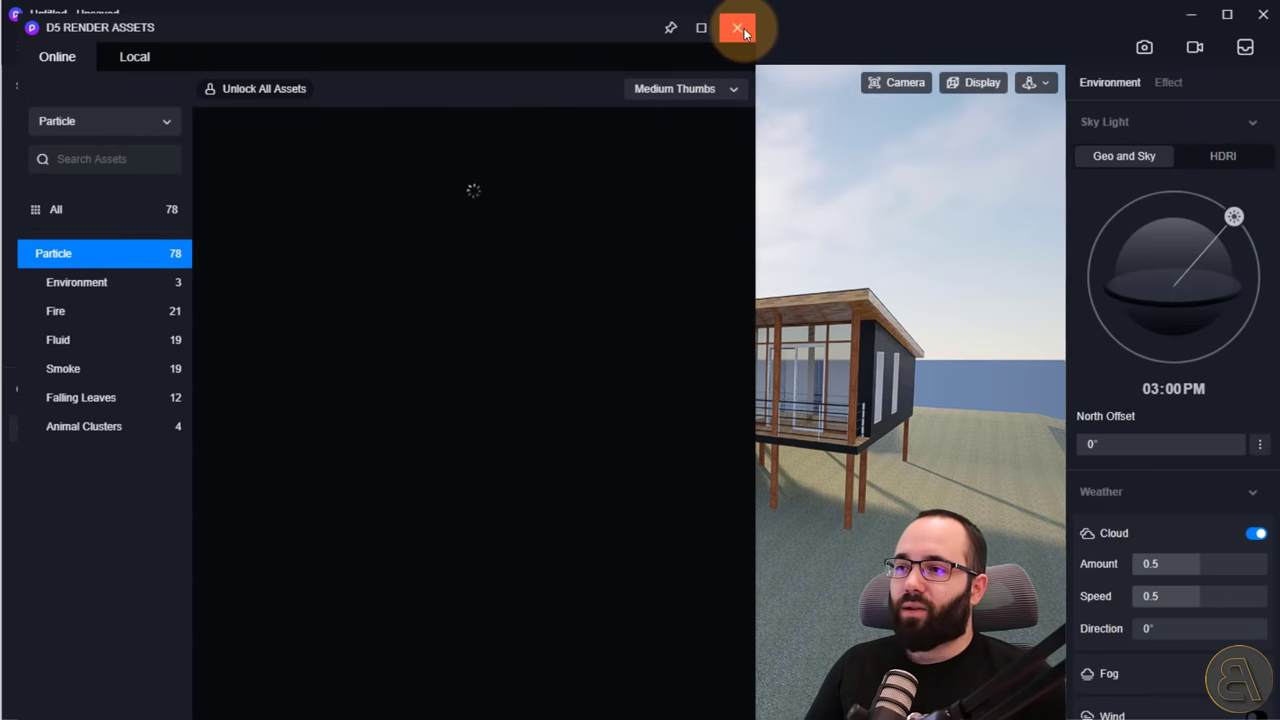
click(744, 32)
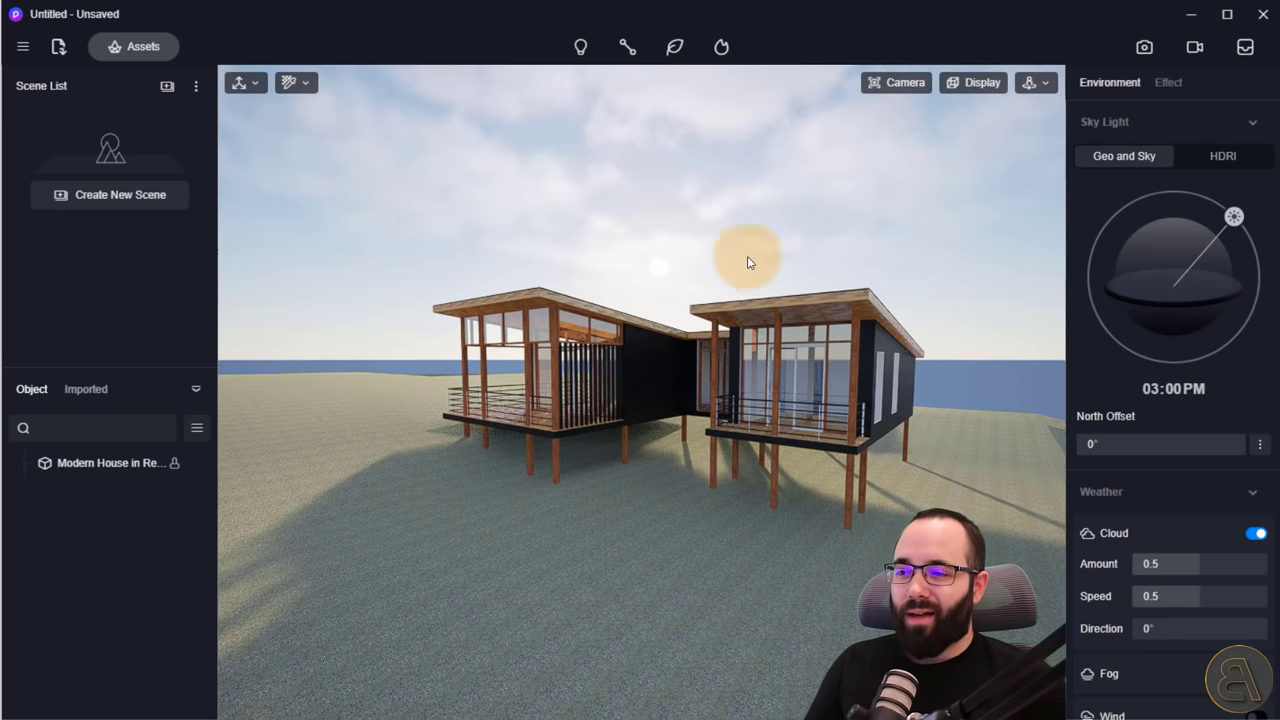
- Change the sky light to the HDRI sky Early Morning and review the LUT and post-processing effect settings
right_drag(700, 281, 727, 404)
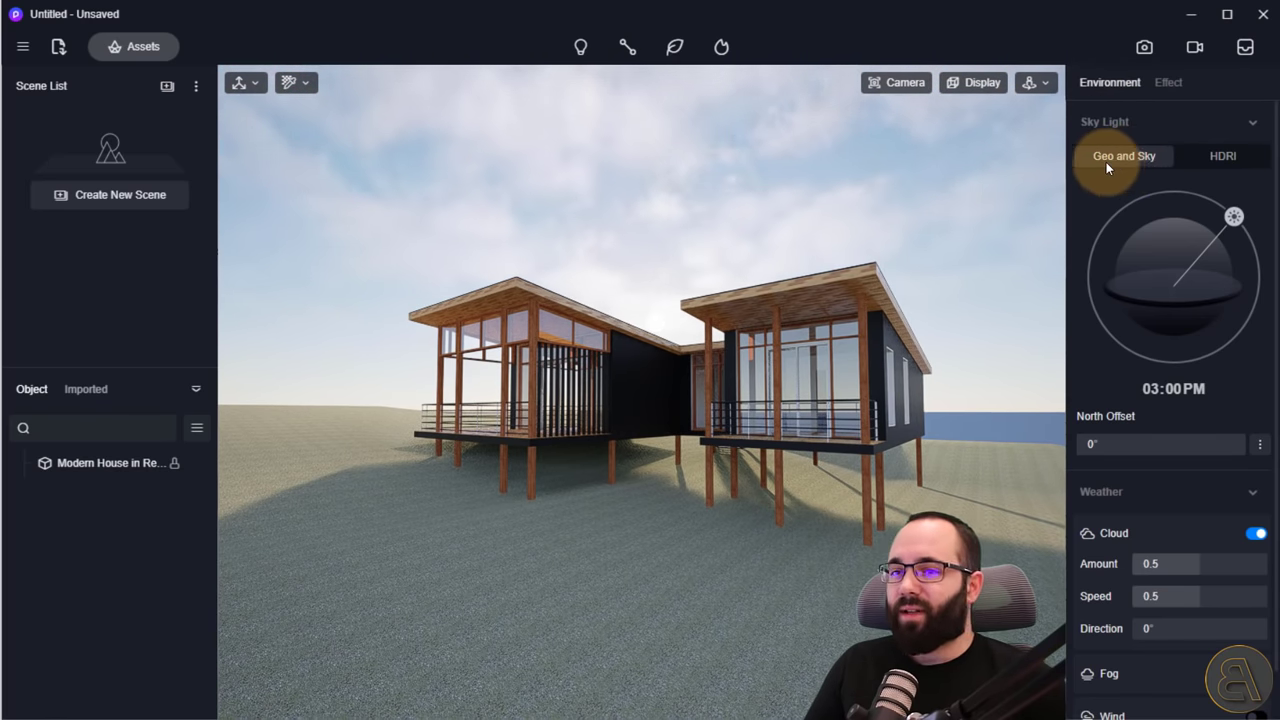
click(1212, 158)
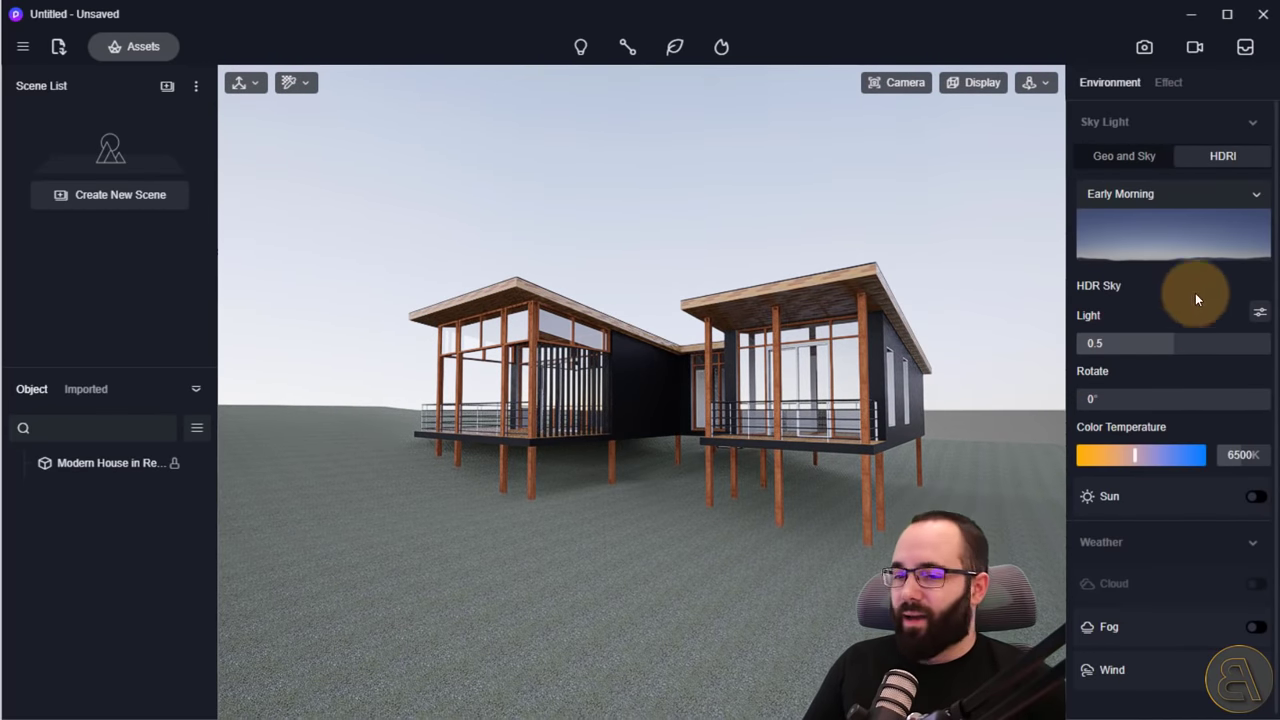
scroll(1176, 249, down, 1)
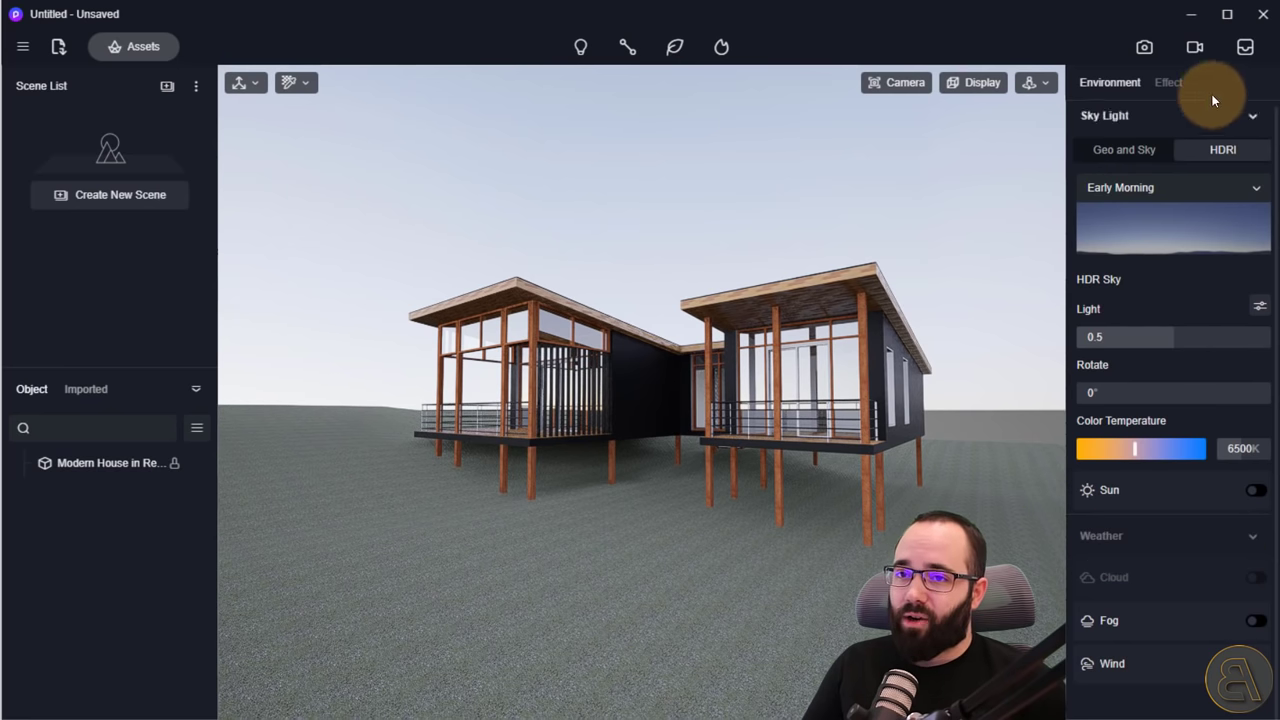
click(1168, 82)
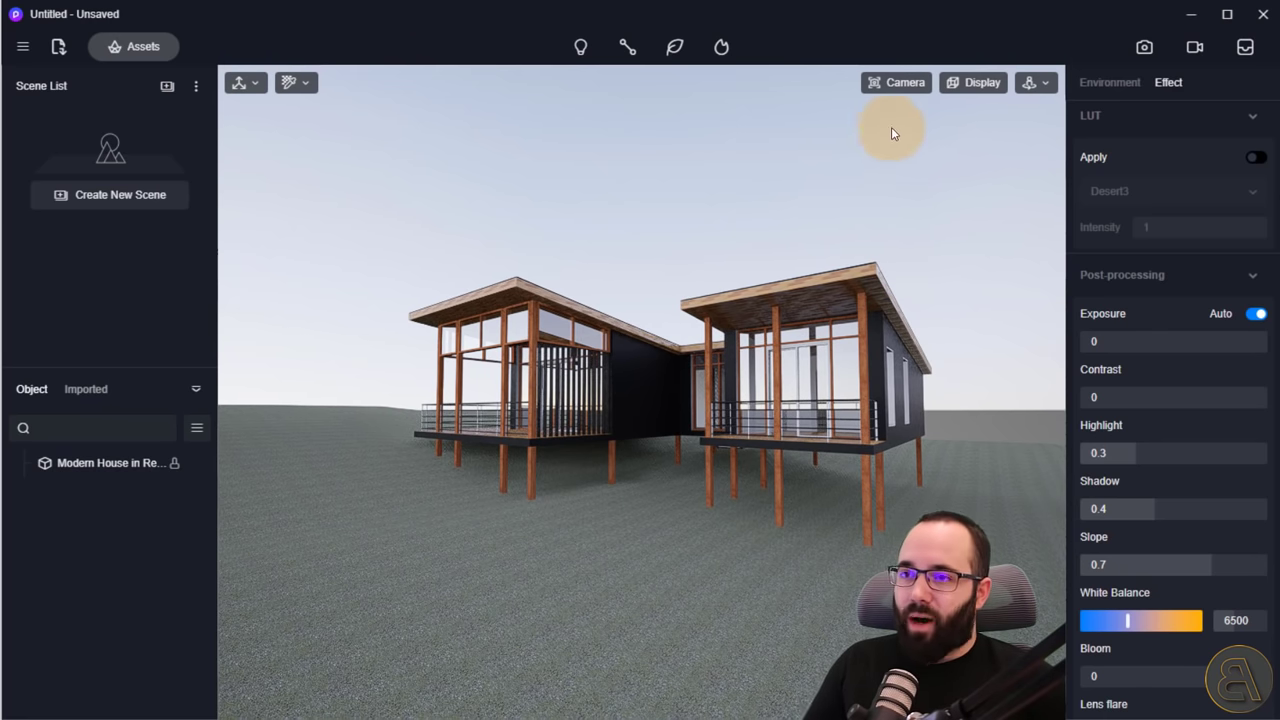
click(334, 143)
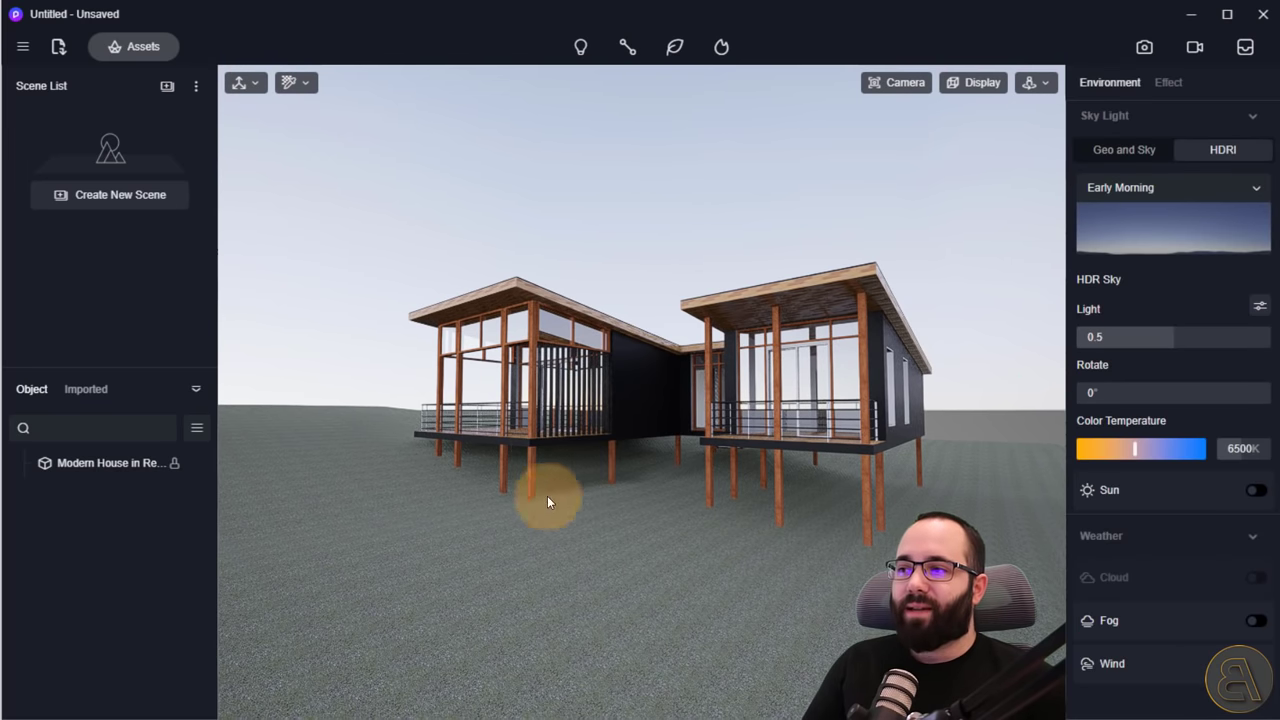
- Review the viewport's transform, material, camera, display and navigation options
click(256, 86)
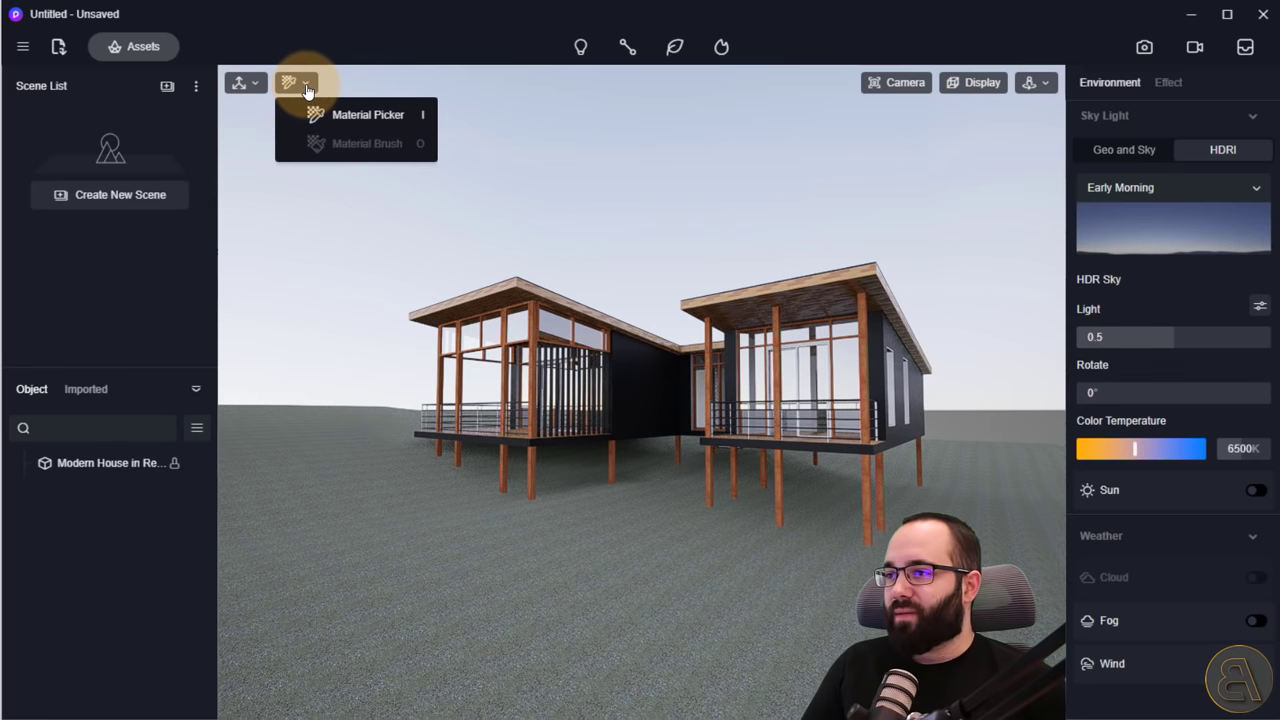
click(905, 84)
click(978, 84)
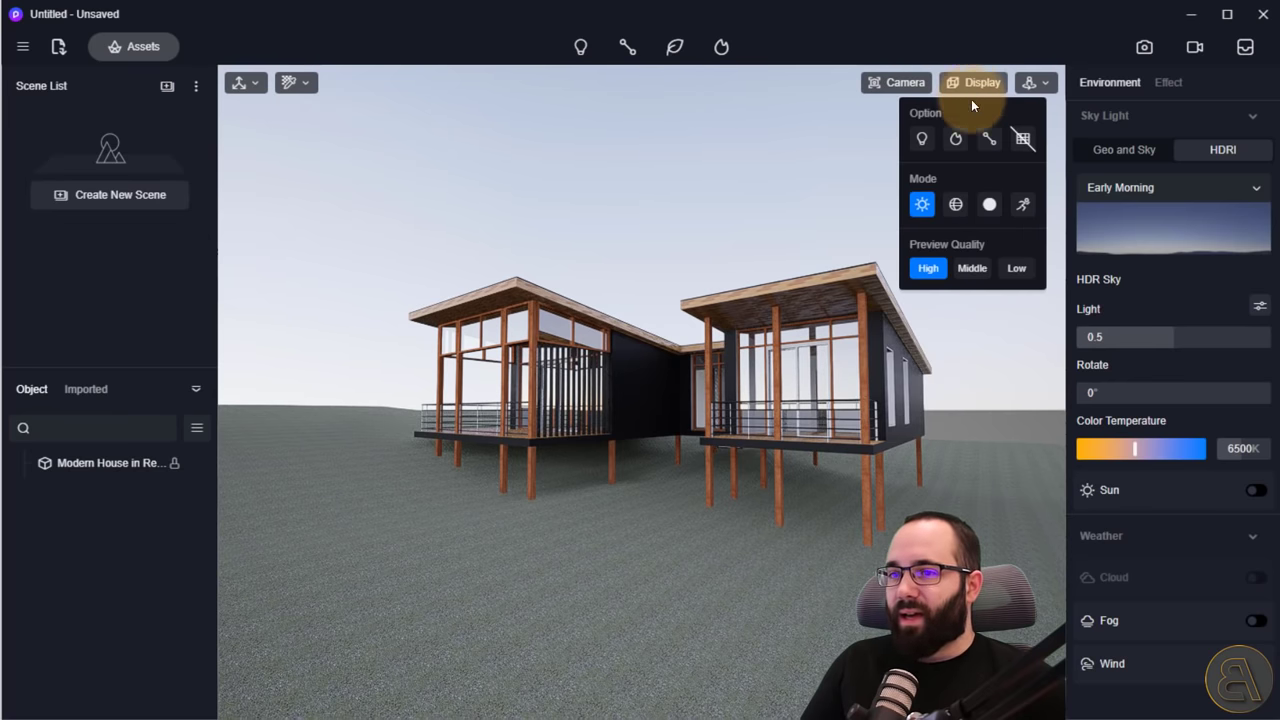
click(1042, 95)
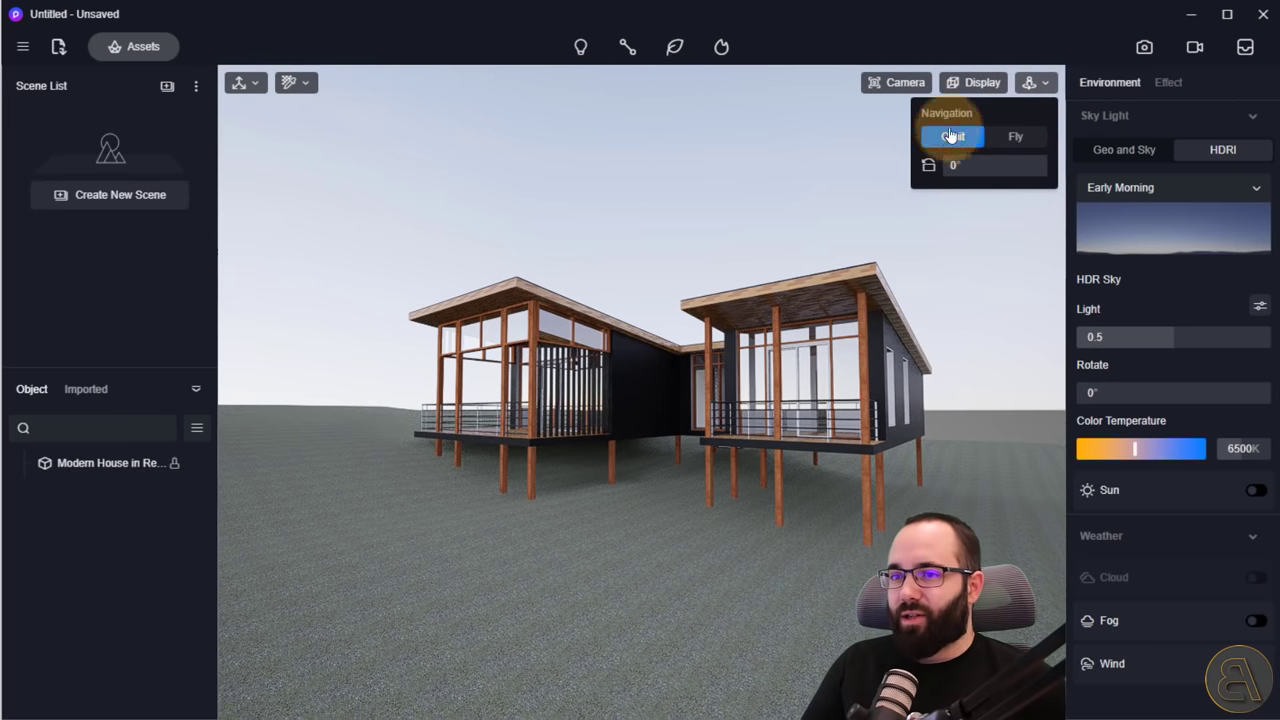
click(790, 212)
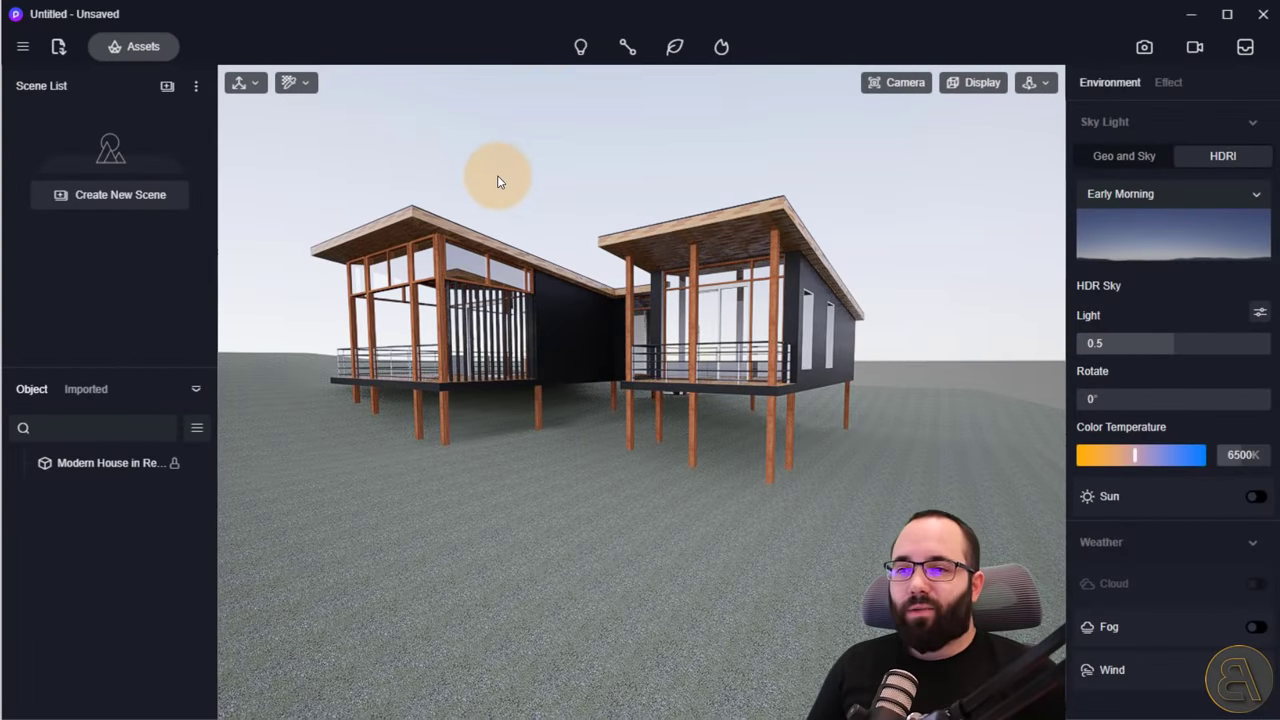
- Examine the exterior of the house from different angles using Orbit navigation
right_drag(523, 214, 565, 303)
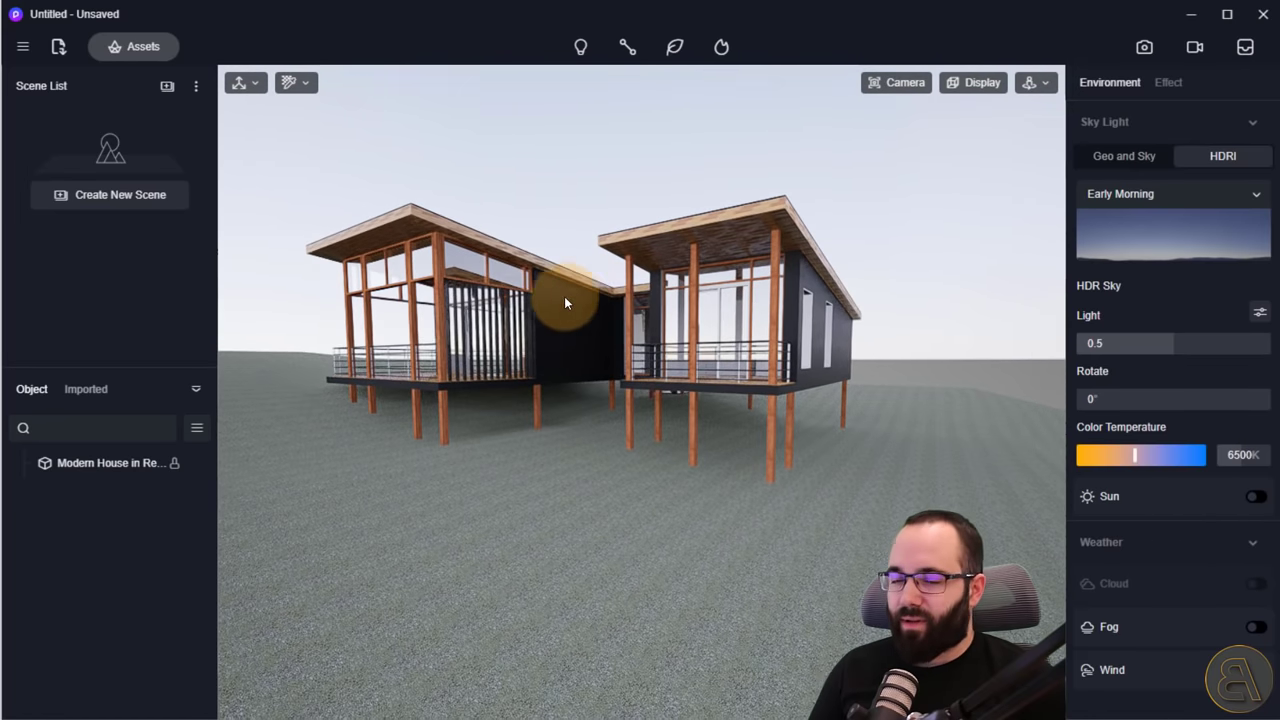
right_drag(697, 215, 626, 390)
right_drag(679, 325, 747, 261)
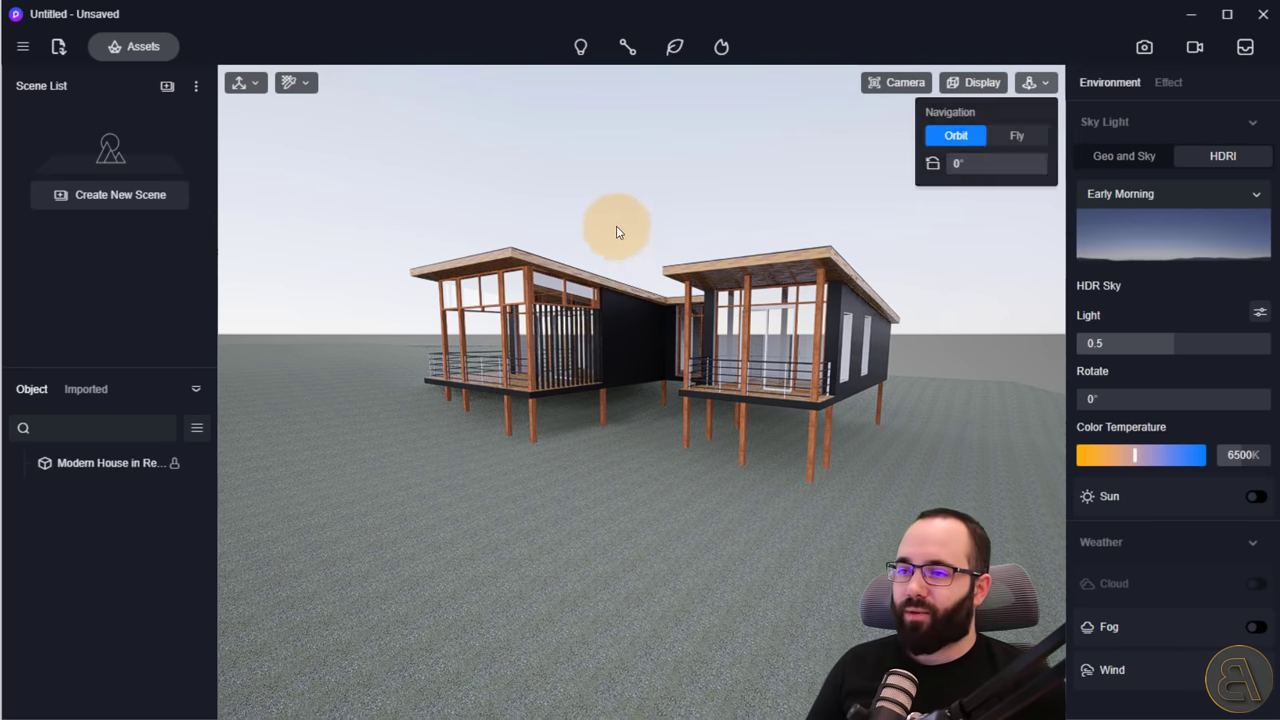
- Switch the navigation mode to Fly, and examine the terrace, interior rooms and front of the house
right_drag(620, 231, 790, 415)
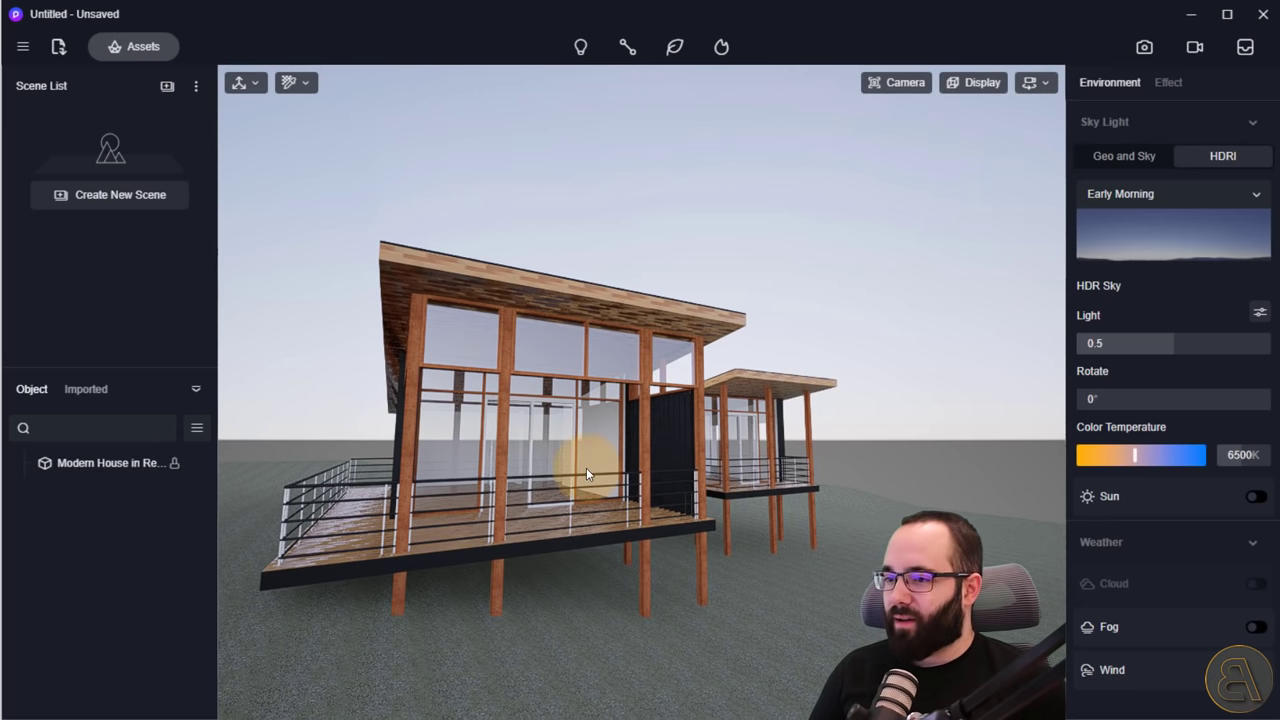
right_drag(586, 470, 233, 333)
key(w)
key(s)
key(w)
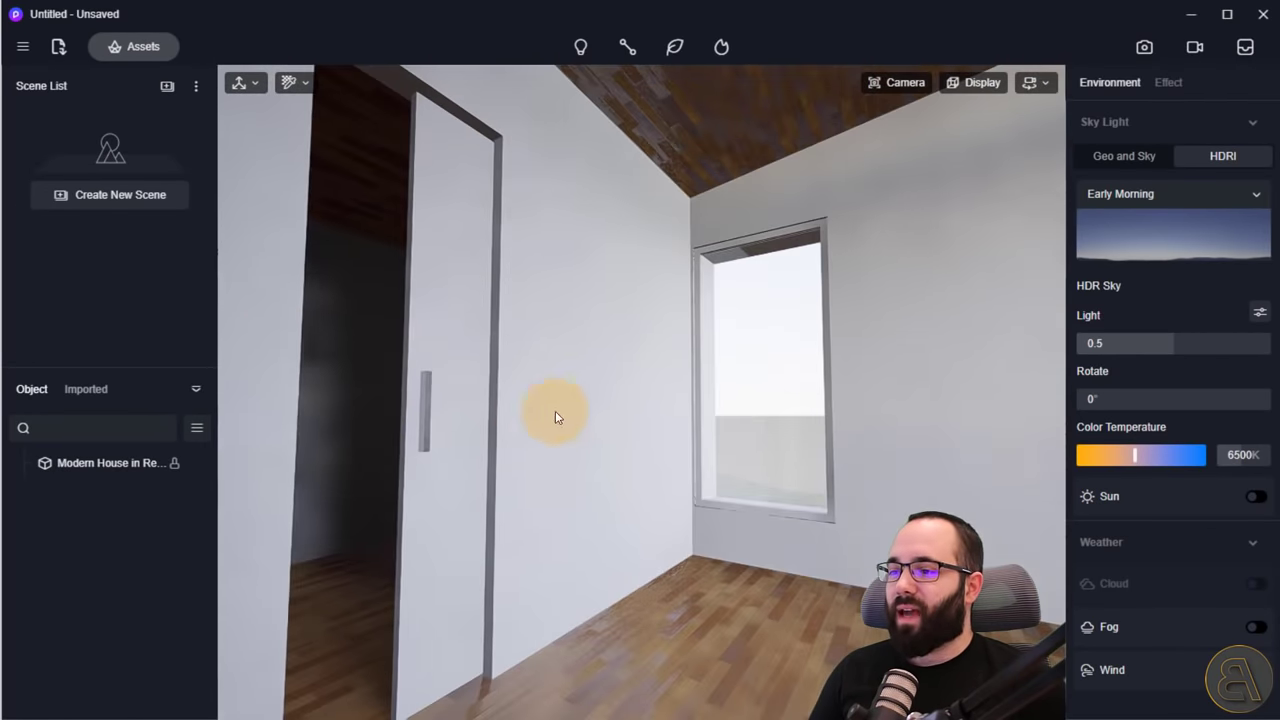
right_drag(555, 417, 464, 436)
right_drag(675, 430, 569, 451)
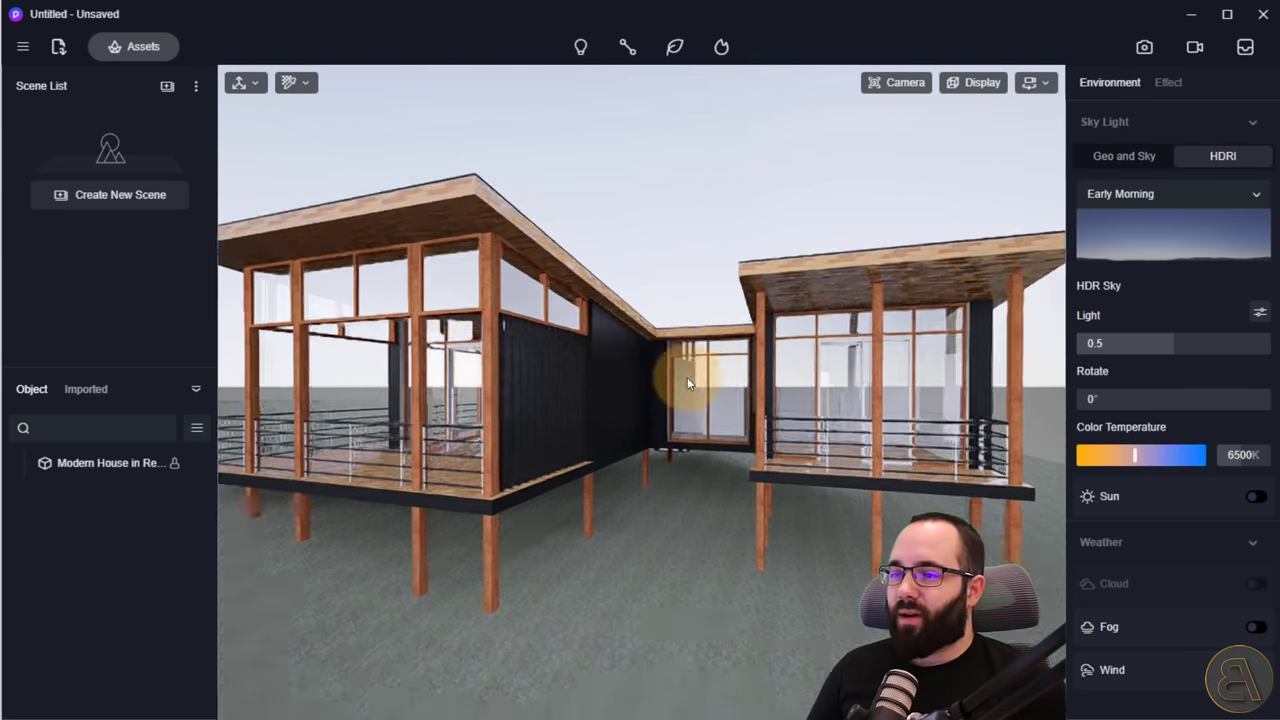
scroll(697, 441, up, 5)
scroll(697, 441, down, 8)
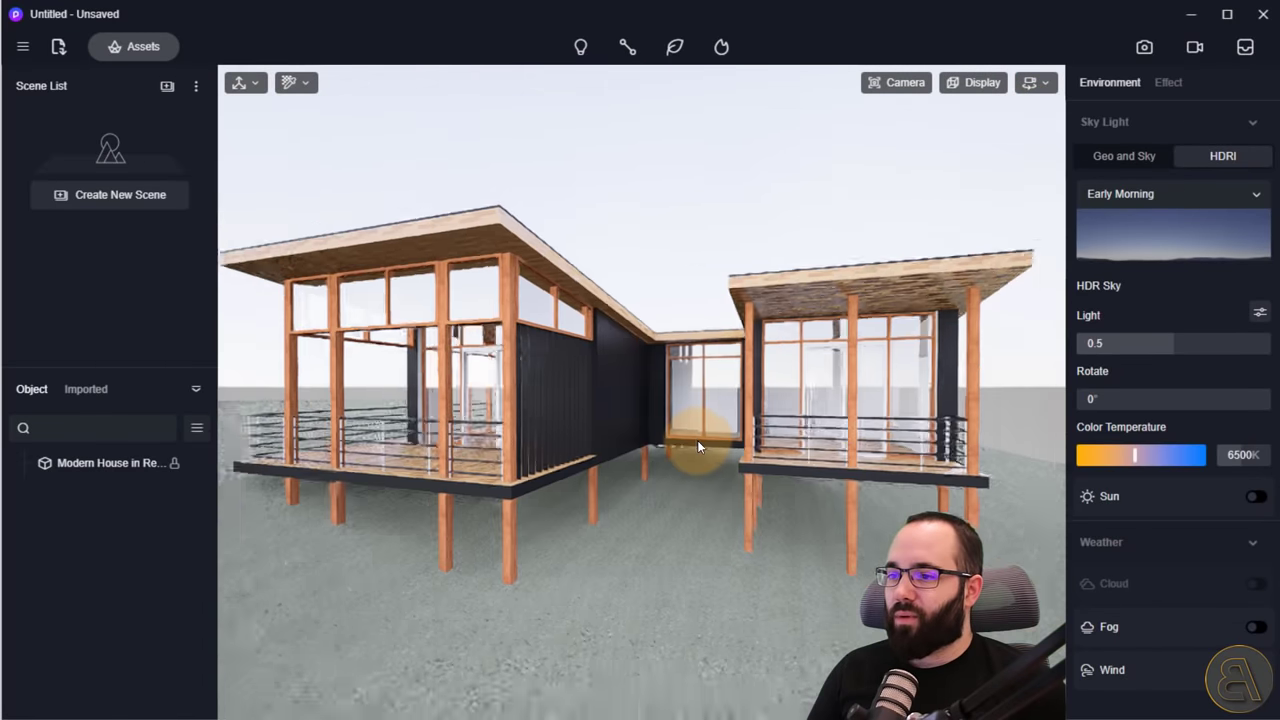
scroll(690, 416, up, 4)
scroll(683, 412, down, 2)
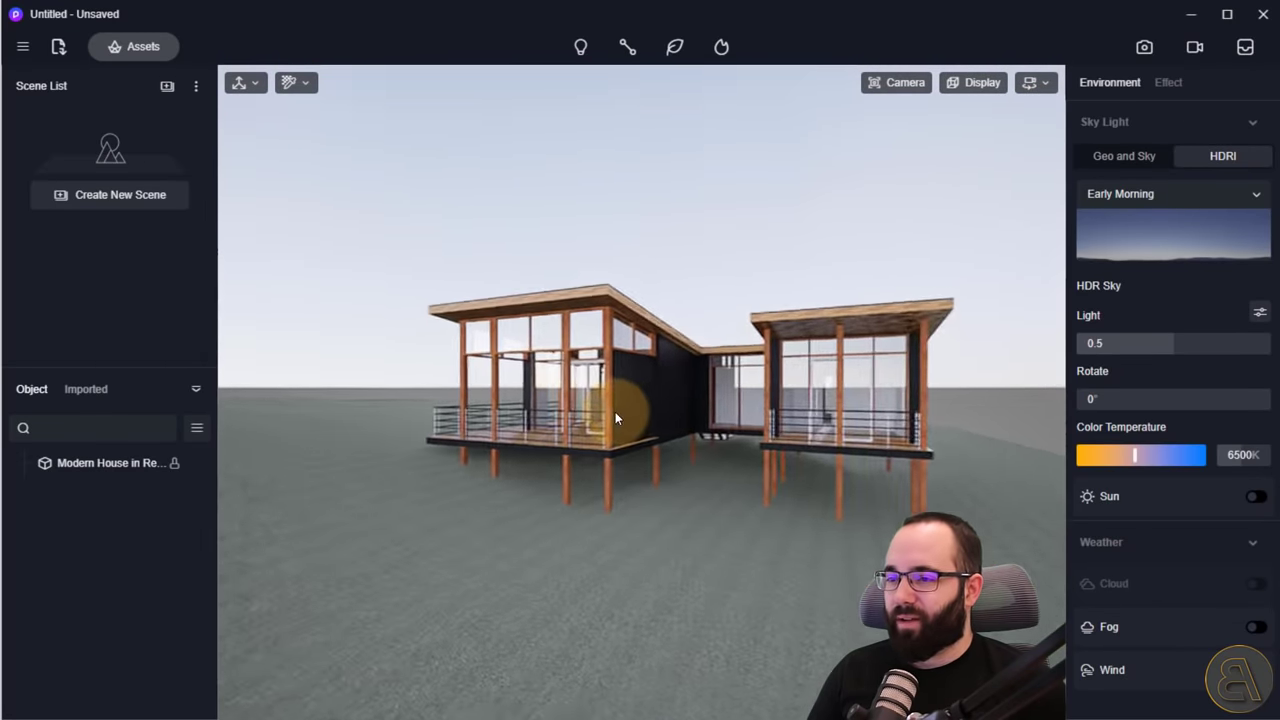
- Set the Fly navigation eye height to 1.68 m and the camera tilt to 0°, and look around the front of the house
scroll(614, 414, up, 4)
scroll(714, 414, down, 3)
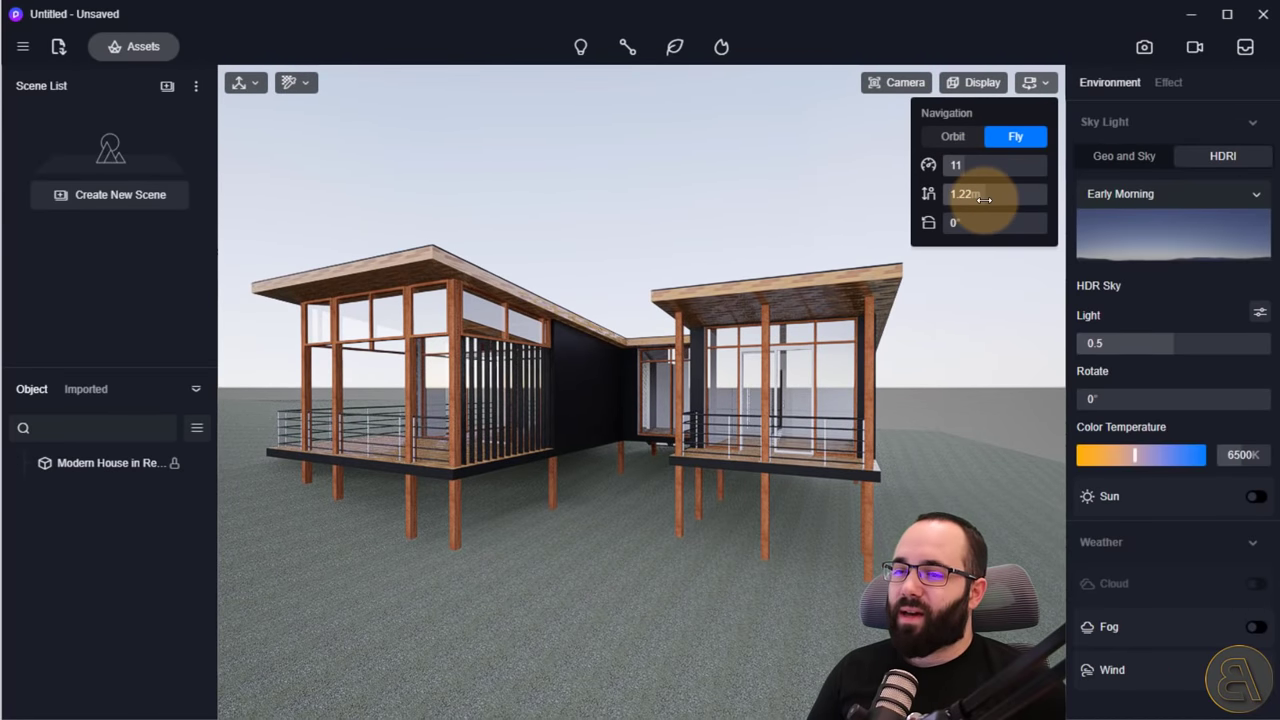
mouse_move(984, 199)
mouse_down()
mouse_move(992, 190)
mouse_move(973, 196)
mouse_move(993, 192)
mouse_up()
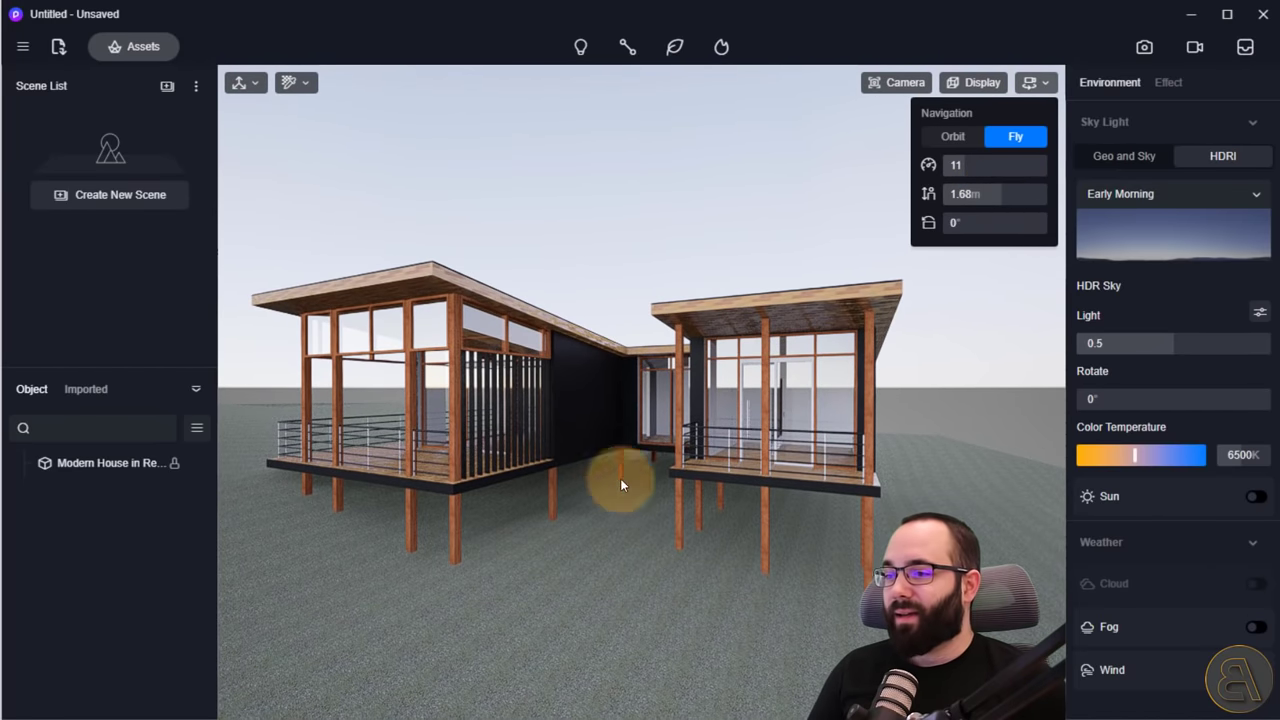
drag(958, 228, 985, 229)
text(0)
key(Return)
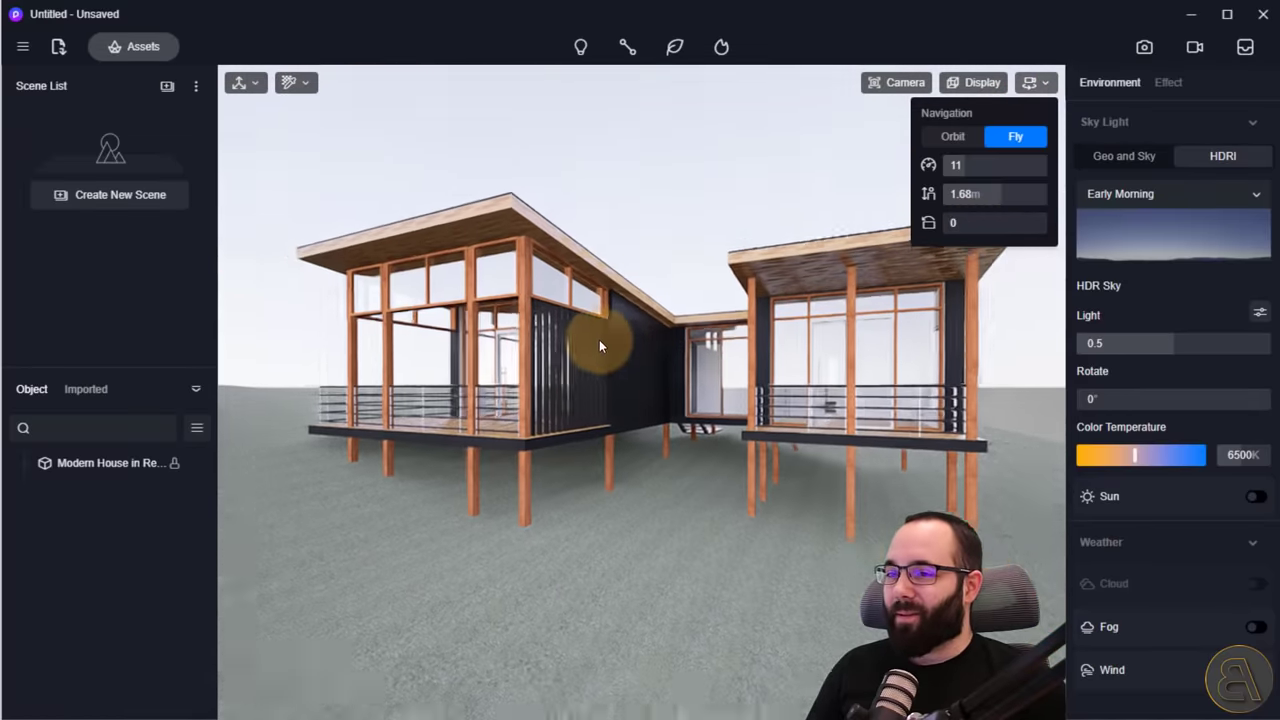
drag(599, 345, 816, 306)
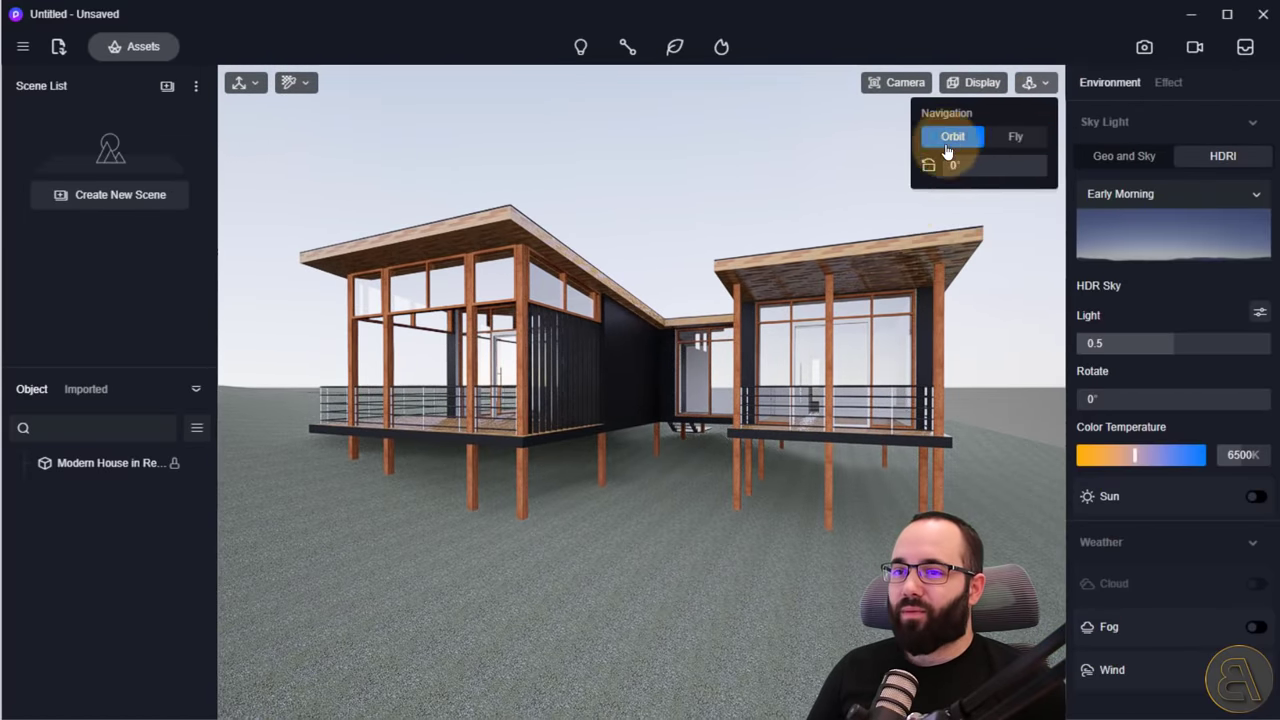
- Frame both wings of the house from low on the terrain in Orbit navigation, save the view as a scene, and recall it
mouse_move(591, 408)
mouse_down()
mouse_move(558, 413)
mouse_move(906, 429)
mouse_move(764, 407)
mouse_move(911, 379)
mouse_move(609, 408)
mouse_up()
drag(711, 377, 465, 440)
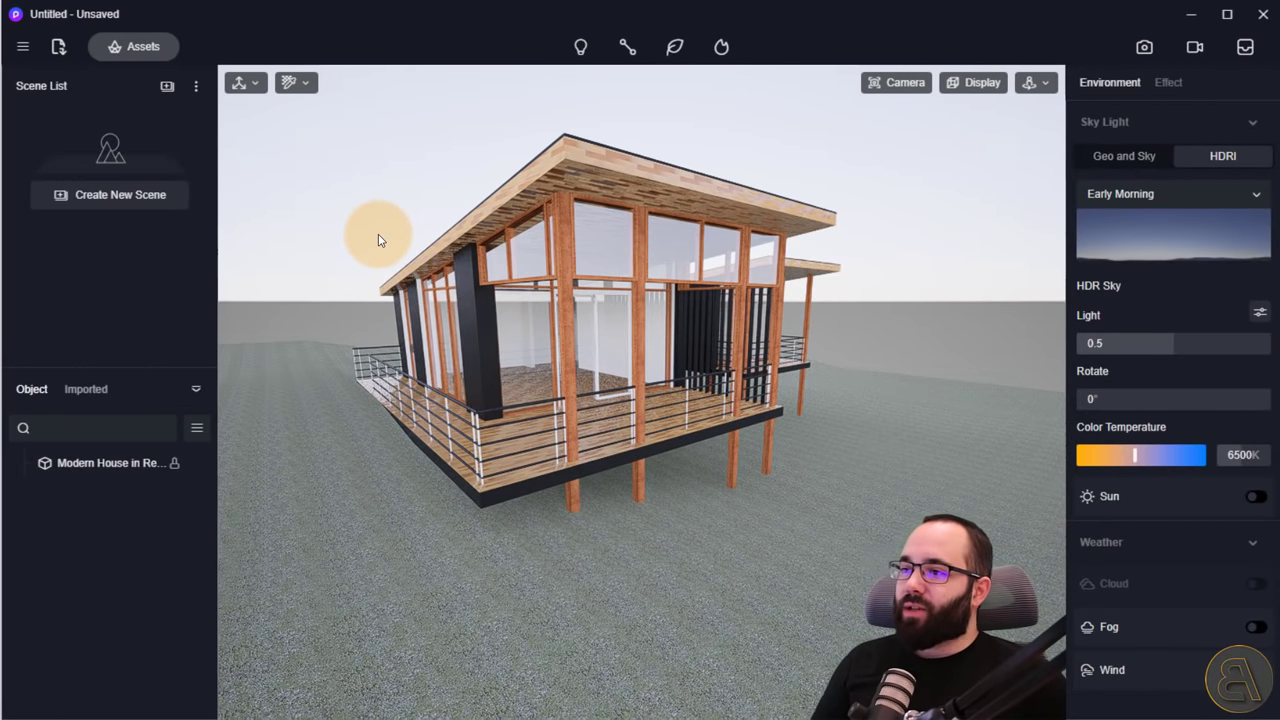
drag(378, 240, 350, 245)
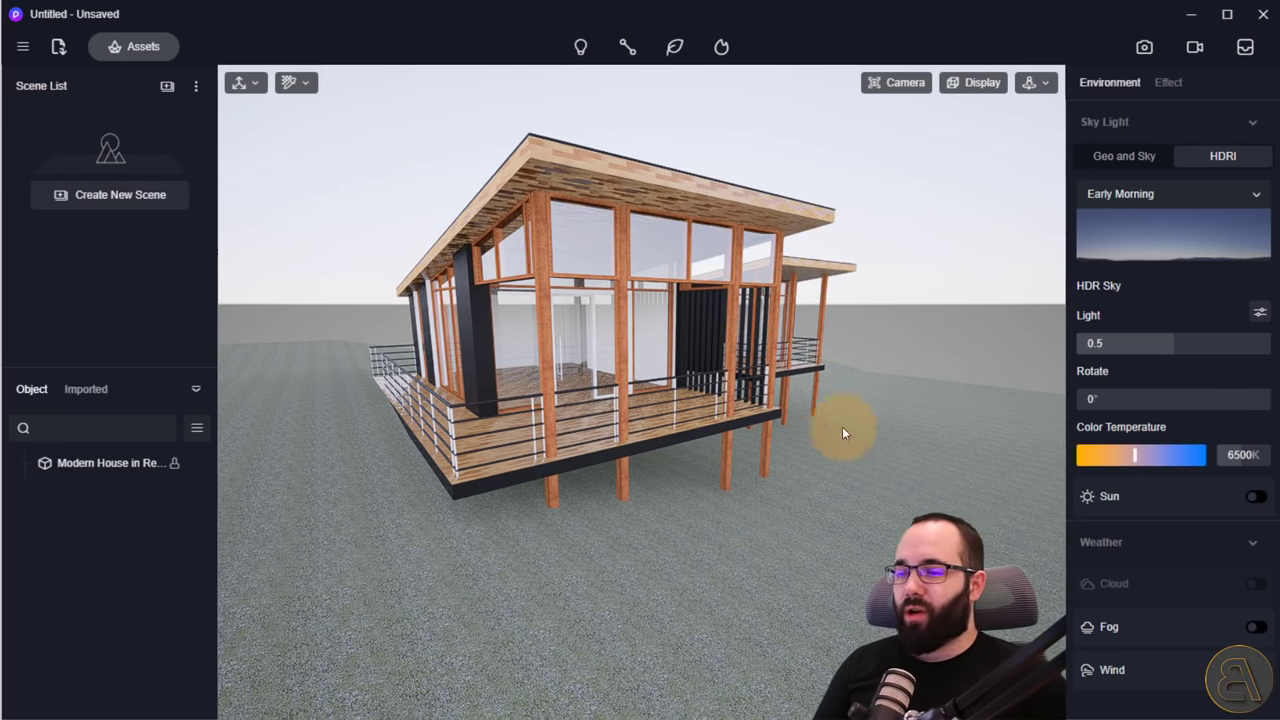
drag(842, 432, 366, 423)
drag(914, 229, 360, 254)
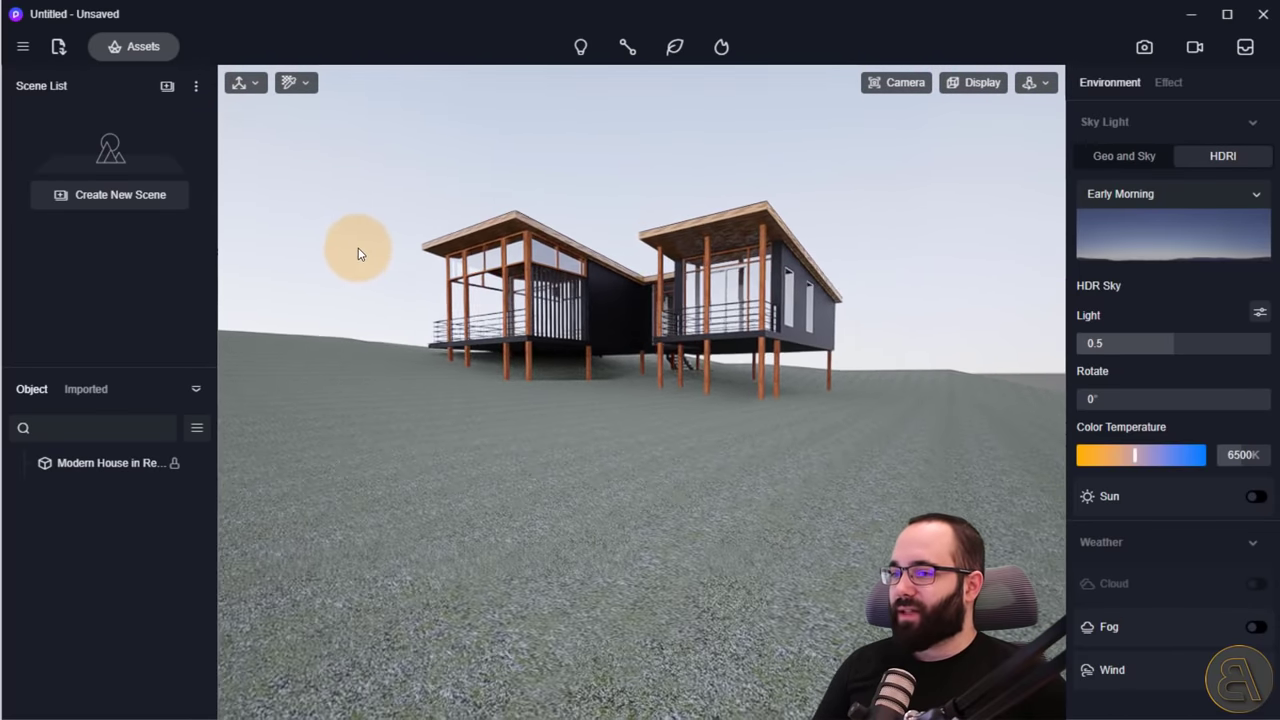
drag(858, 232, 730, 300)
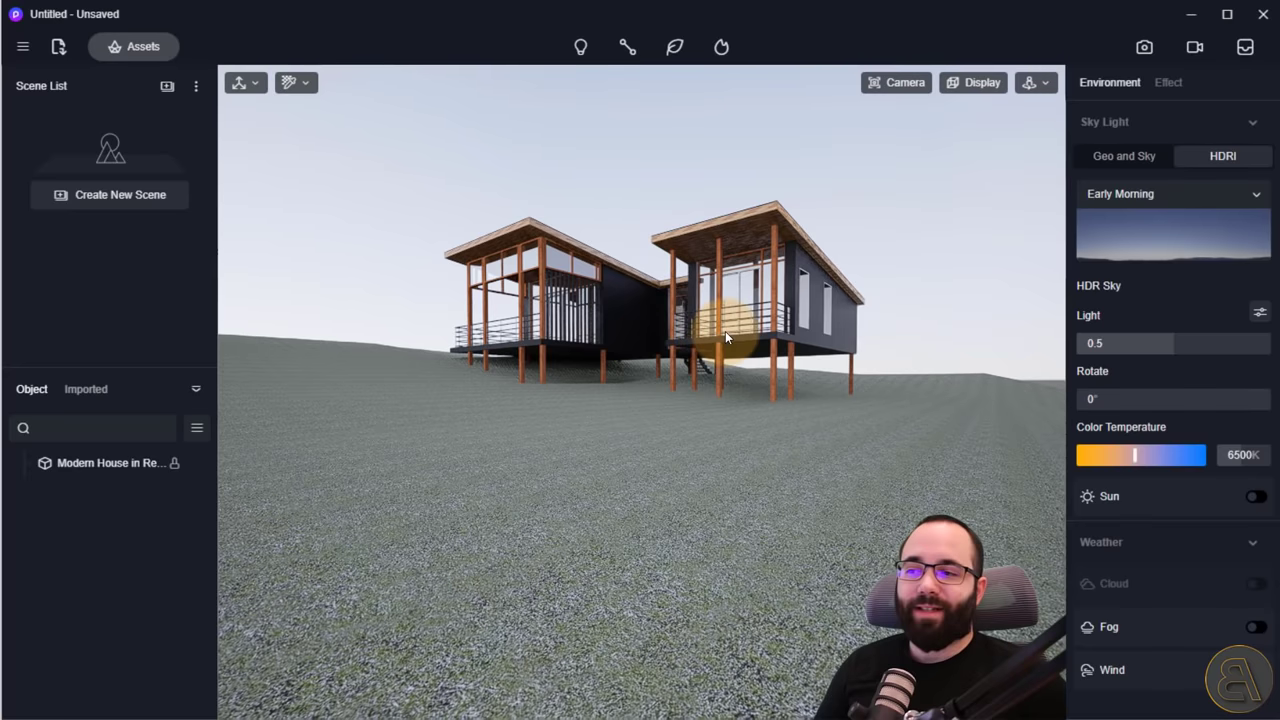
click(115, 200)
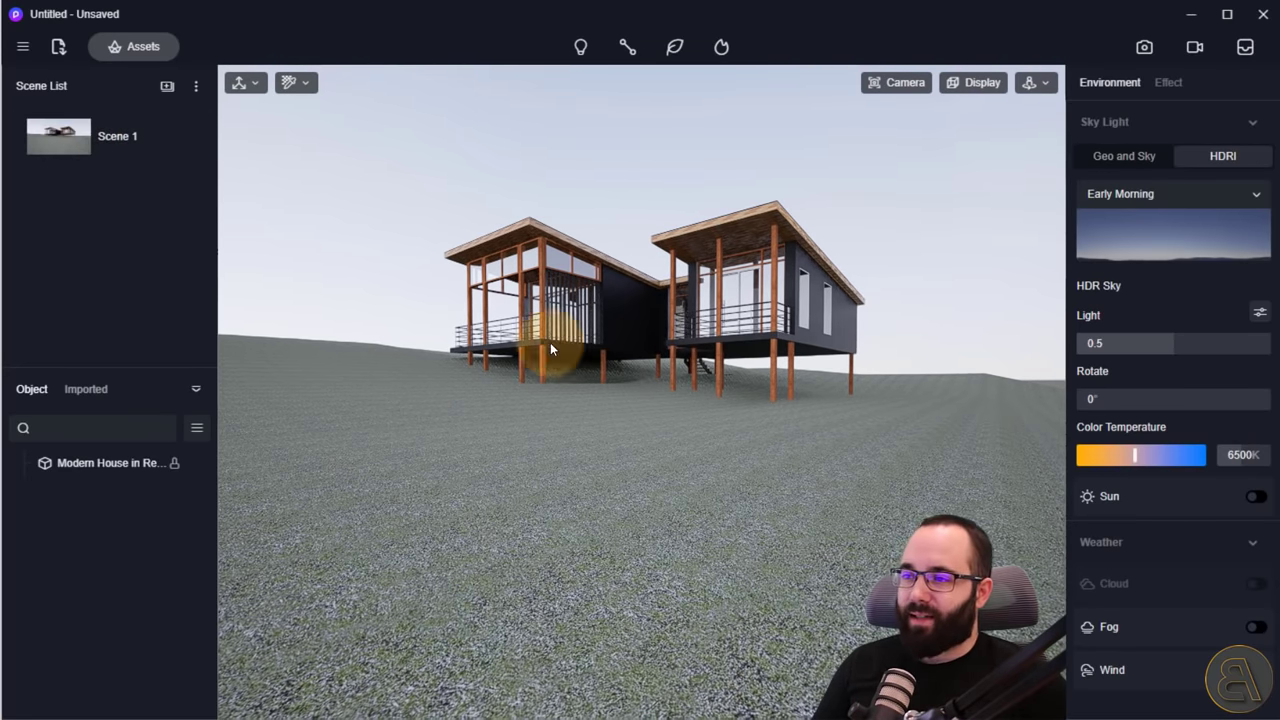
right_drag(550, 342, 203, 235)
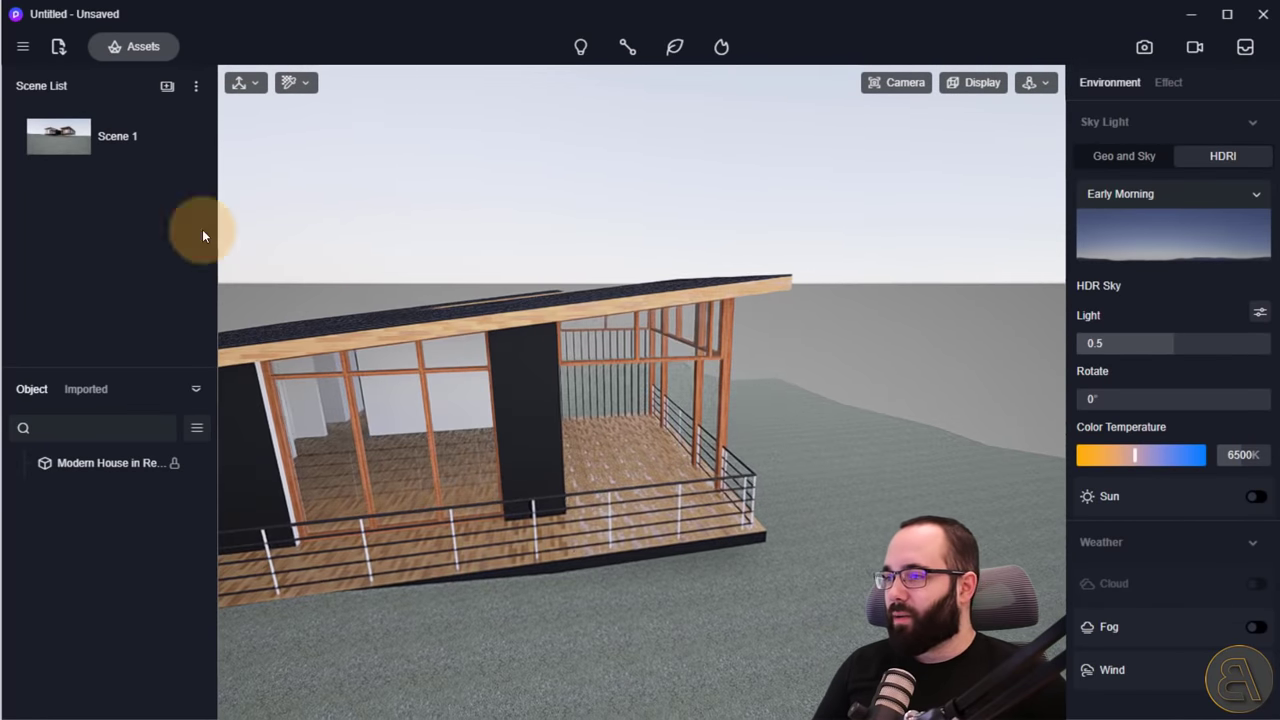
click(68, 137)
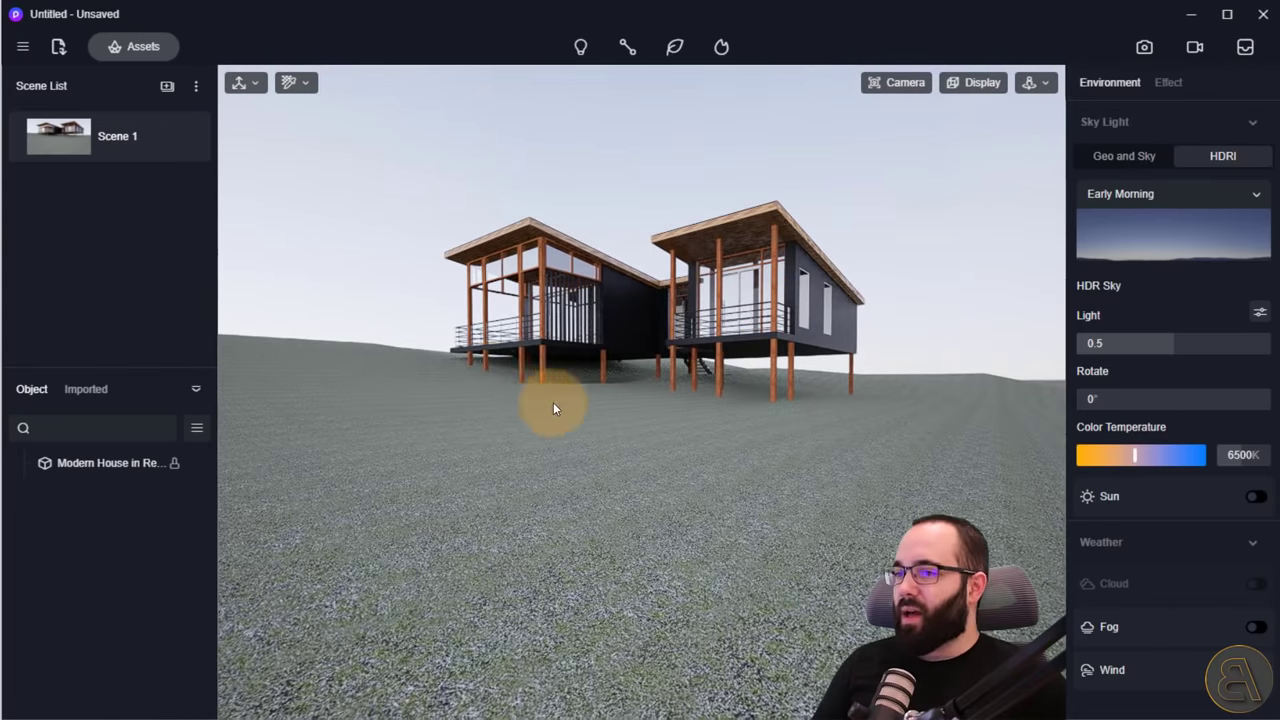
- Frame the corner terrace and long glazed side of the house from a distance, and save this view as a second scene
right_drag(553, 402, 816, 375)
right_drag(757, 300, 849, 376)
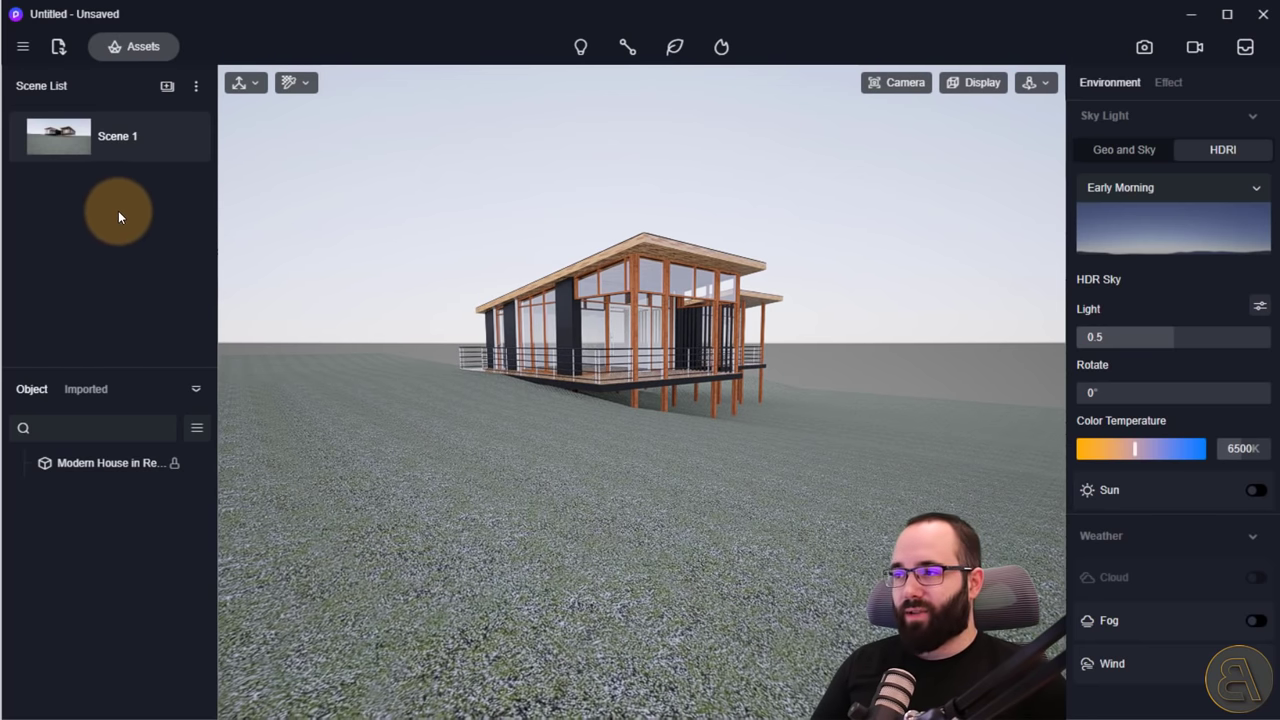
click(166, 87)
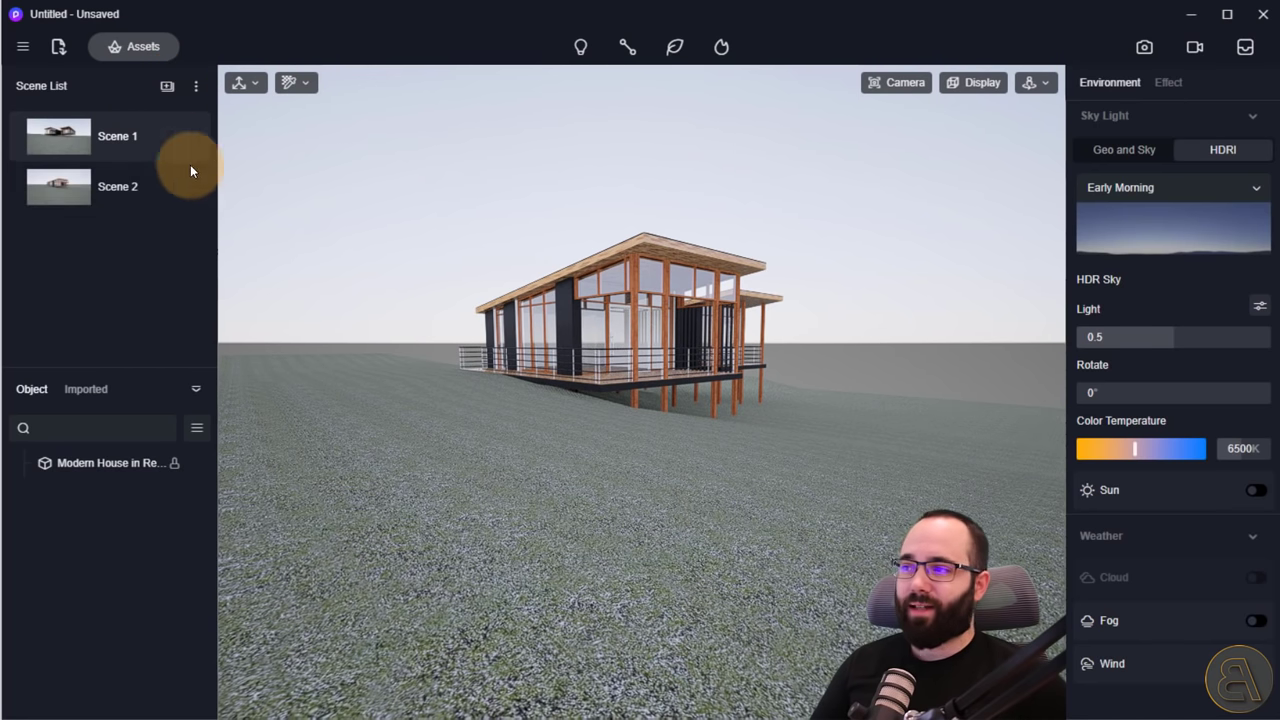
- Compare the saved views Scene 1 and Scene 2, finishing on Scene 1
click(110, 135)
click(117, 192)
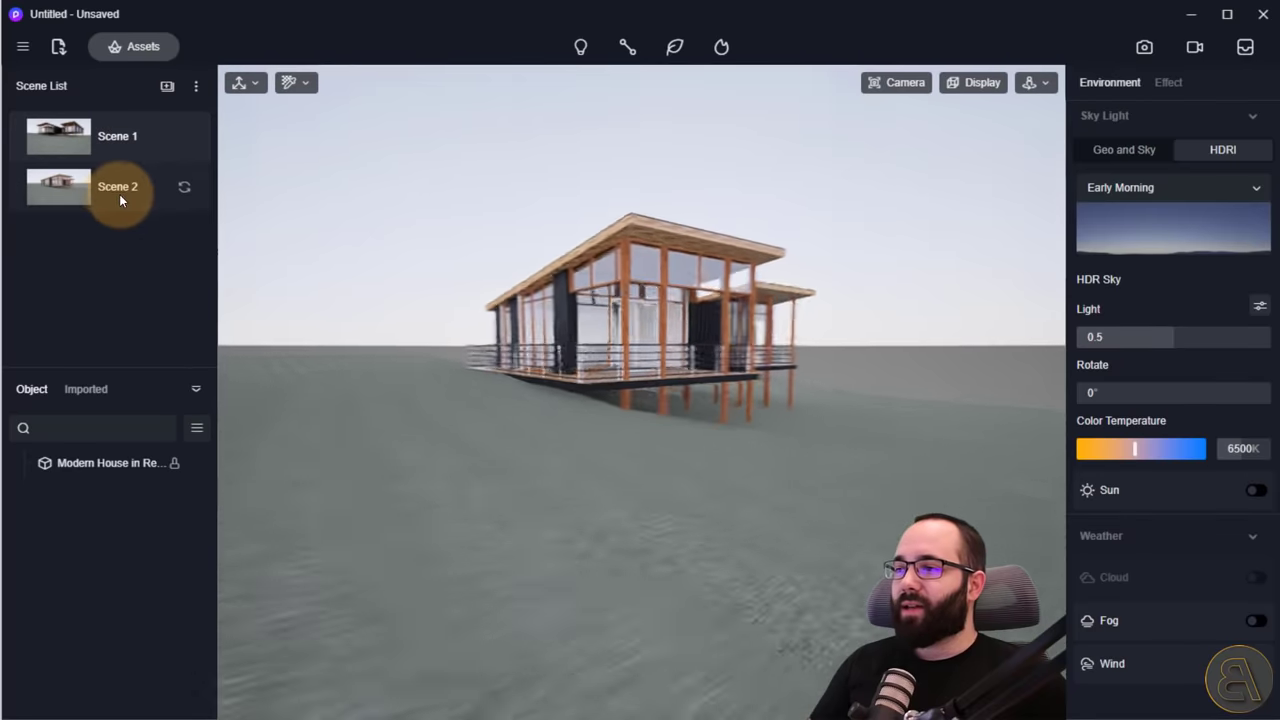
click(111, 186)
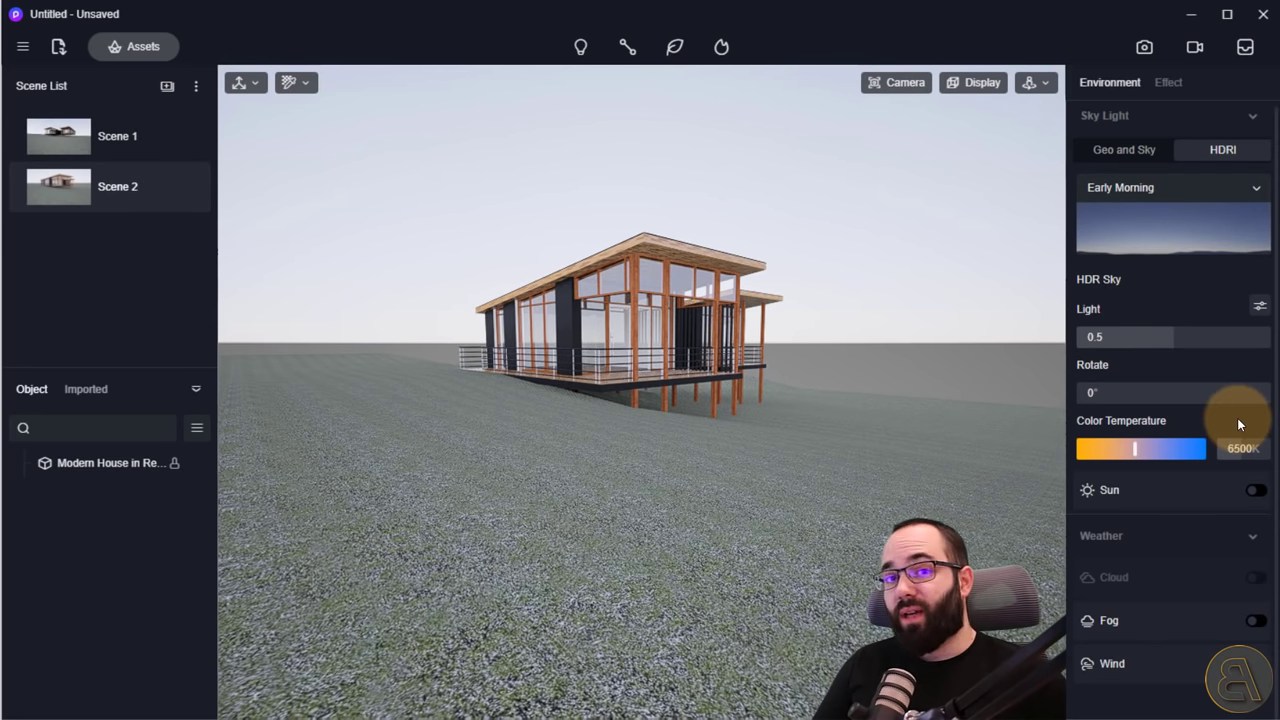
click(155, 136)
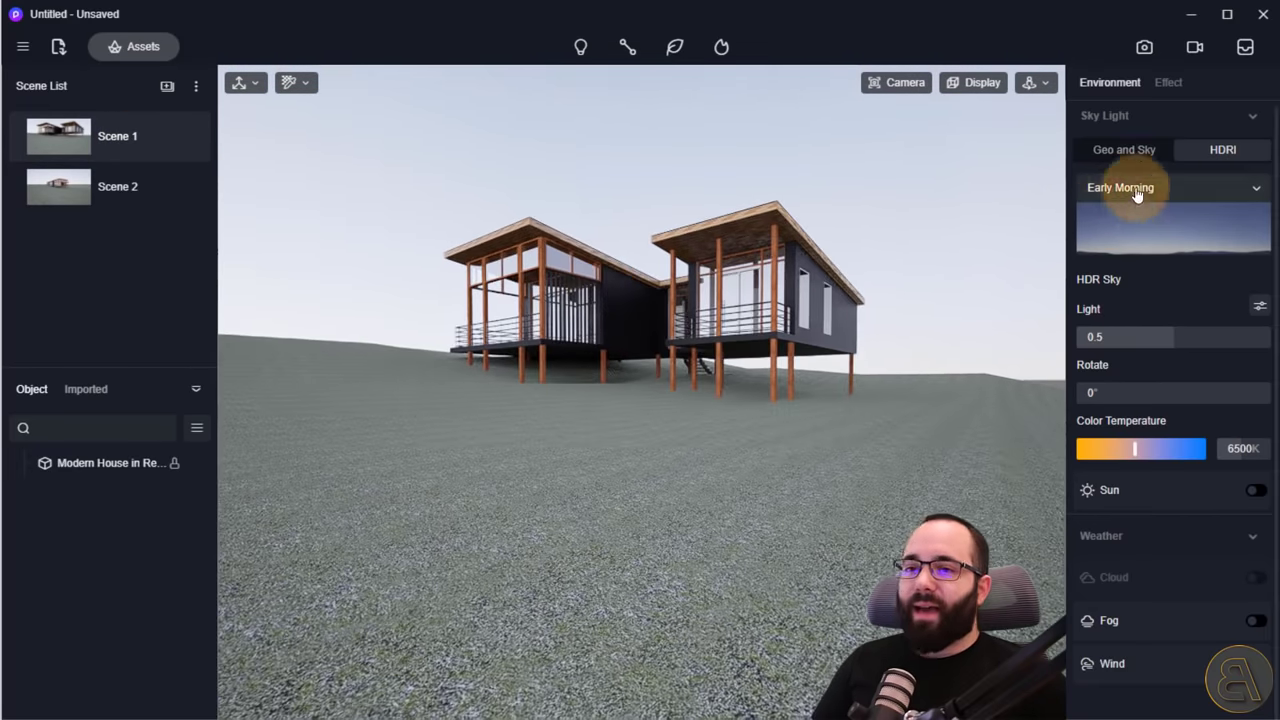
- Change the sky light from HDRI to Geo and Sky and set the sun's time to 08:55 AM
click(1118, 150)
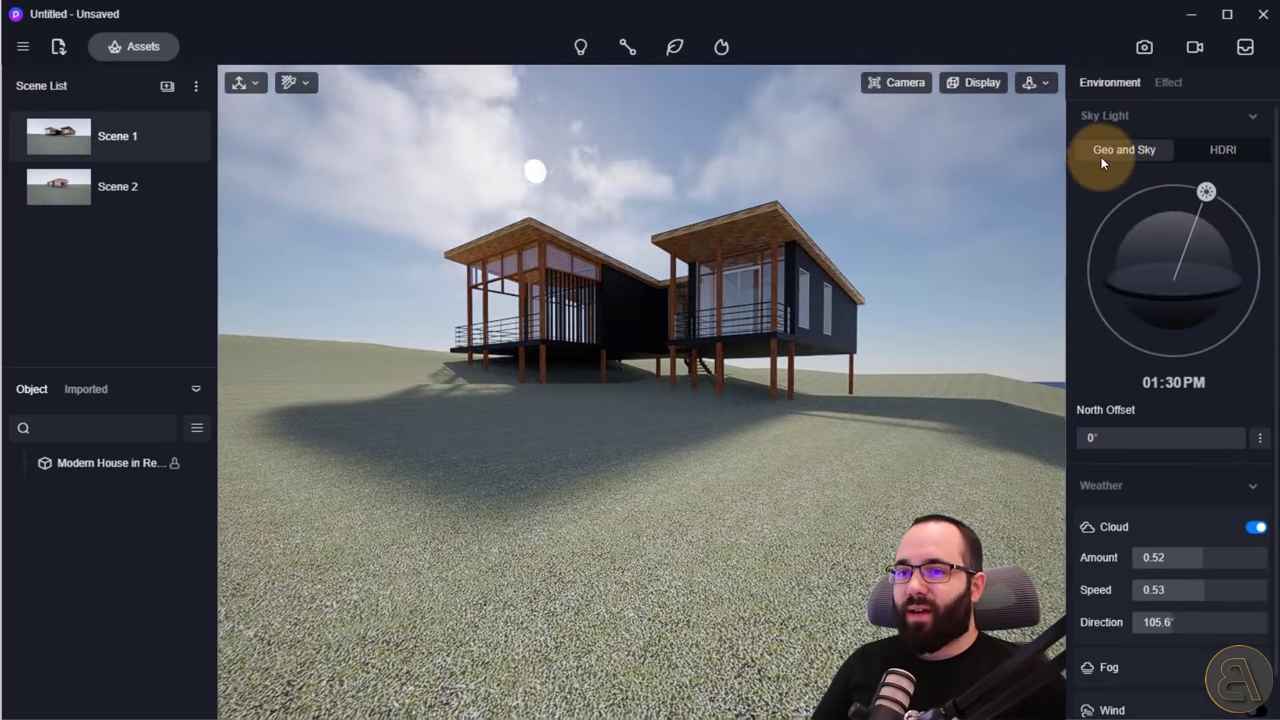
click(1191, 149)
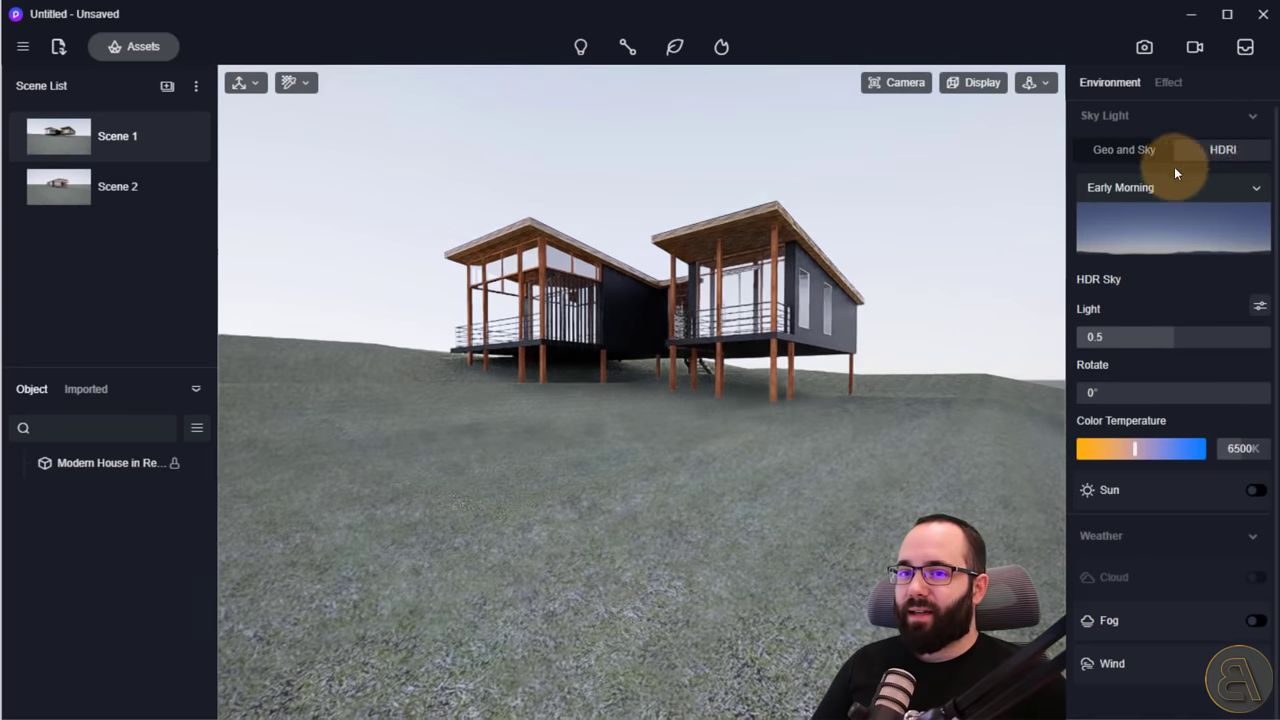
click(1125, 154)
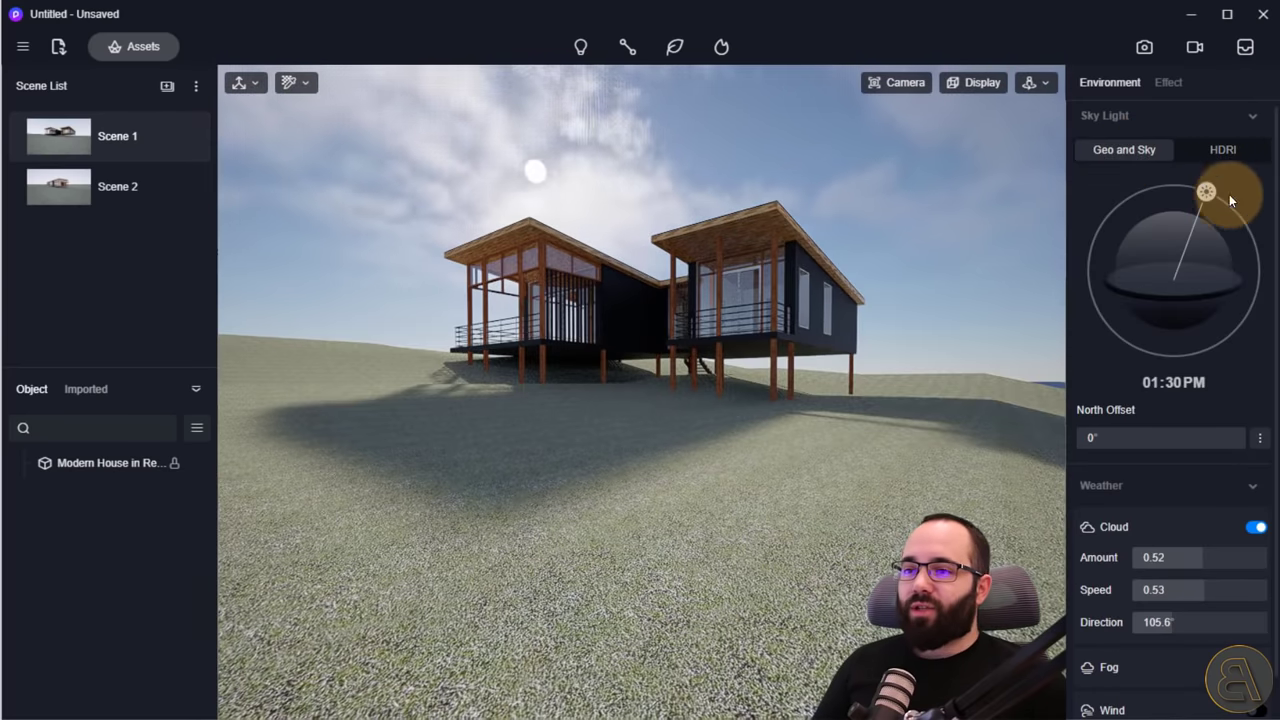
drag(1206, 196, 1112, 212)
- Try different North Offset angles for the sun and reset the offset to 0°
scroll(1173, 270, down, 1)
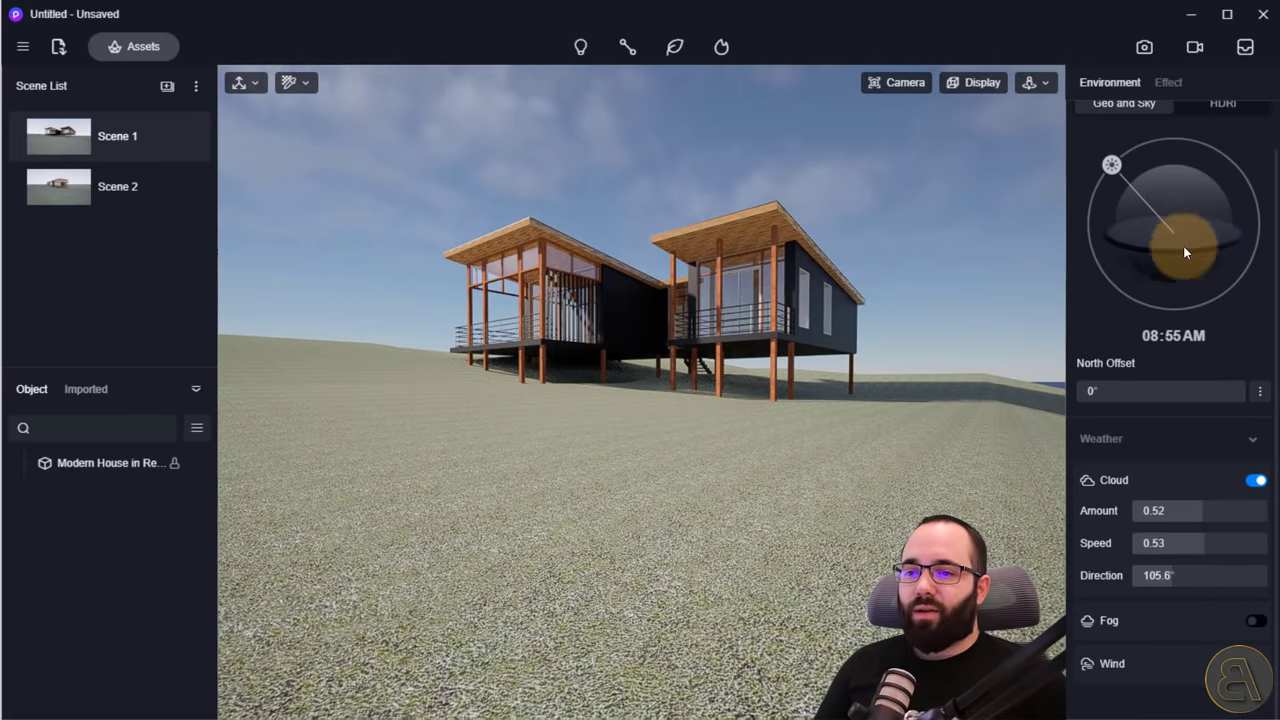
drag(1088, 391, 1207, 391)
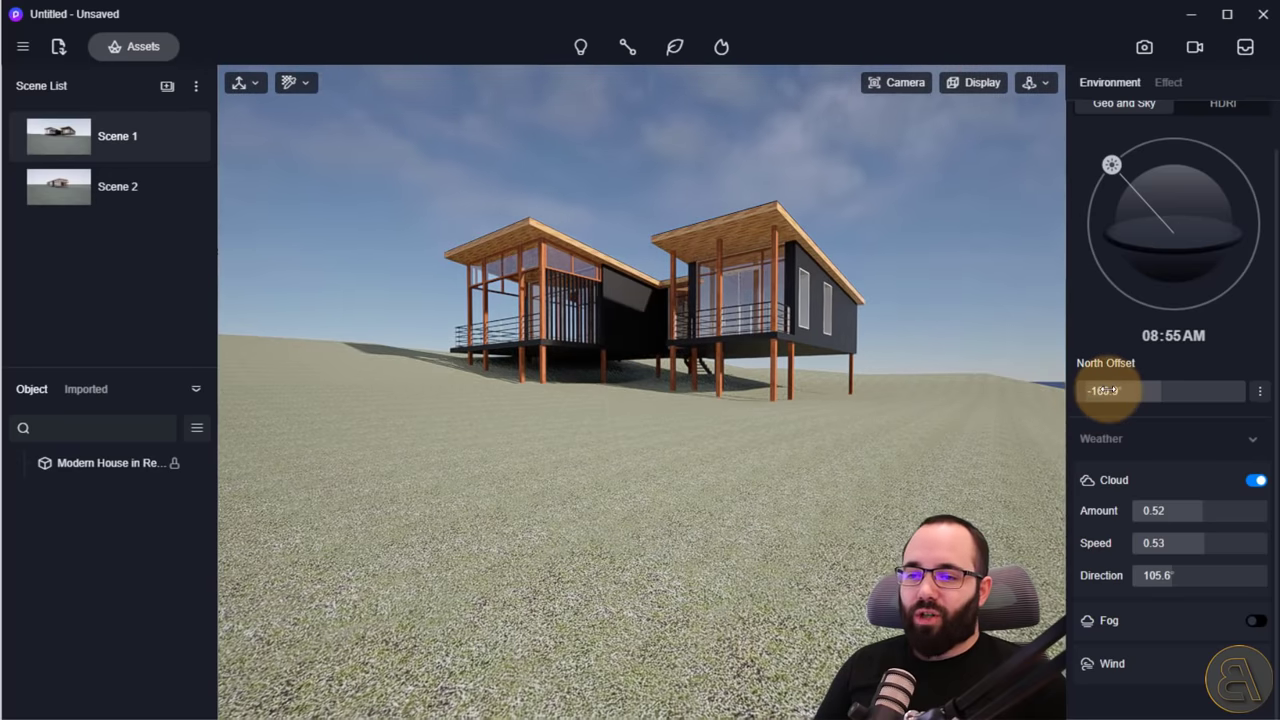
click(1103, 391)
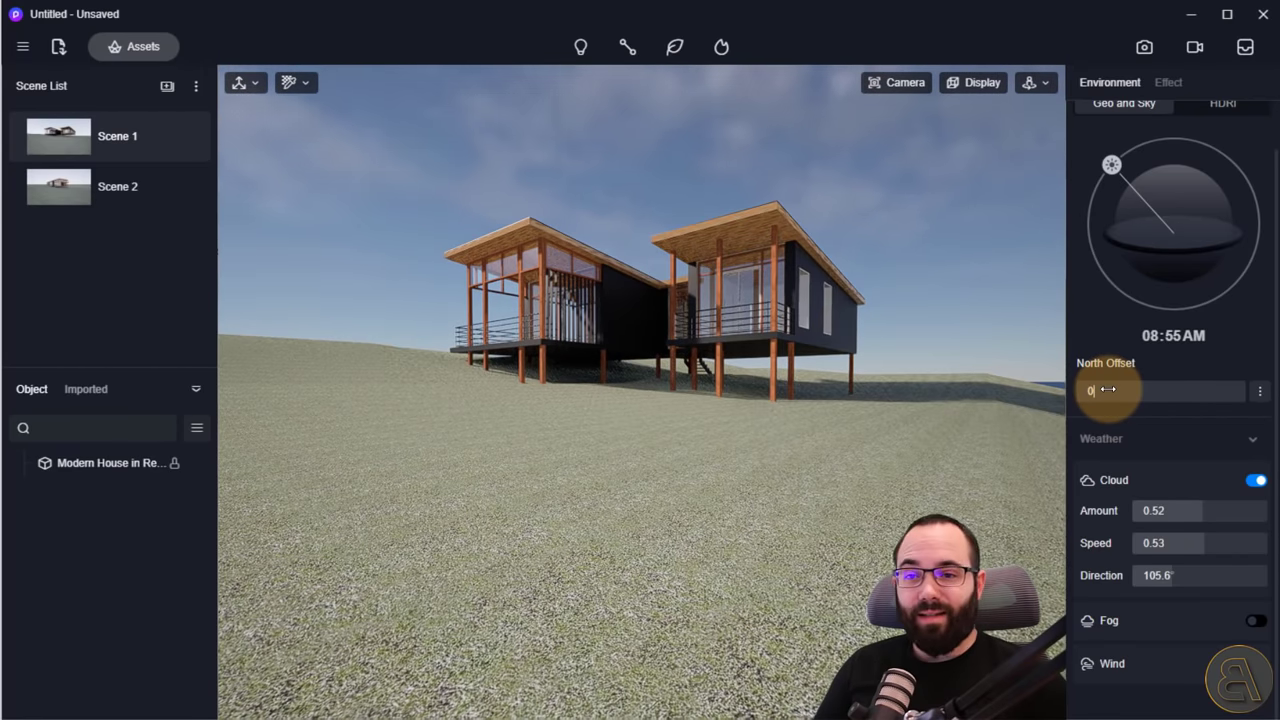
key(Return)
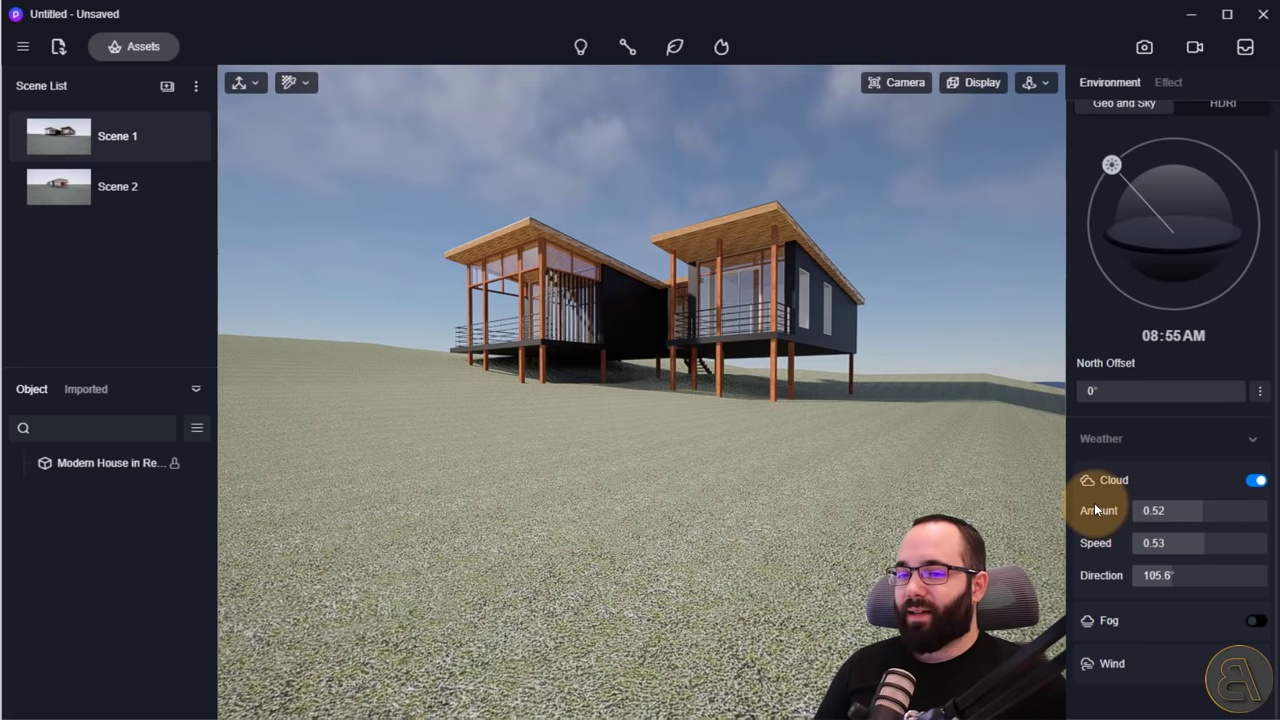
- Set the cloud amount to 0.74, speed to 0.65 and direction to 156°
drag(1209, 514, 1171, 572)
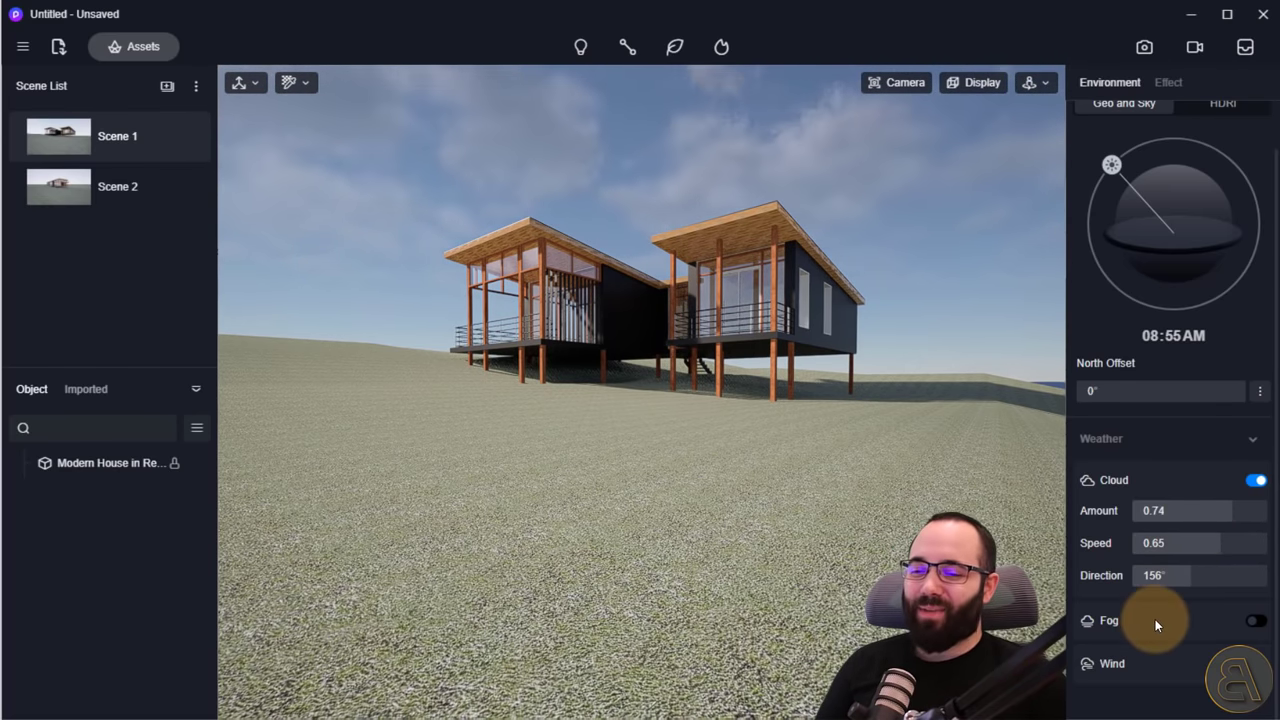
- Try fog at a value of 3.9 with Volume Light enabled, and turn the fog off again
click(1257, 622)
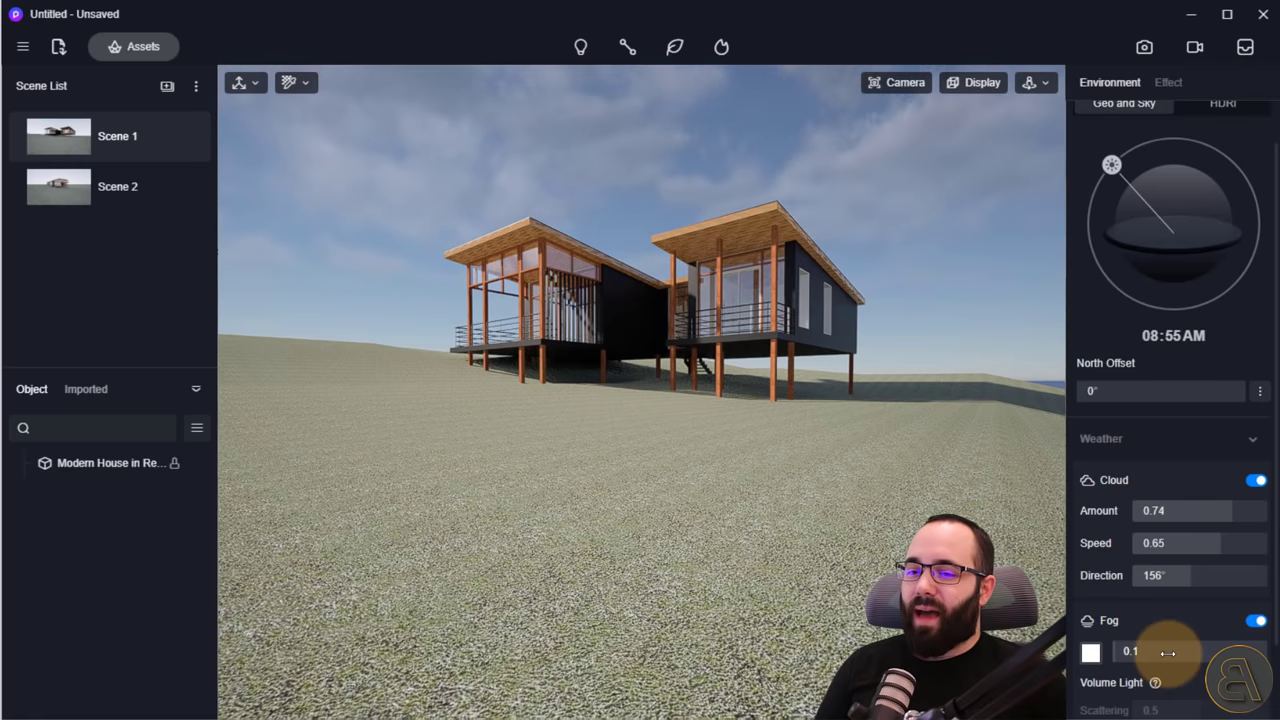
scroll(1150, 620, down, 1)
drag(1118, 563, 1234, 559)
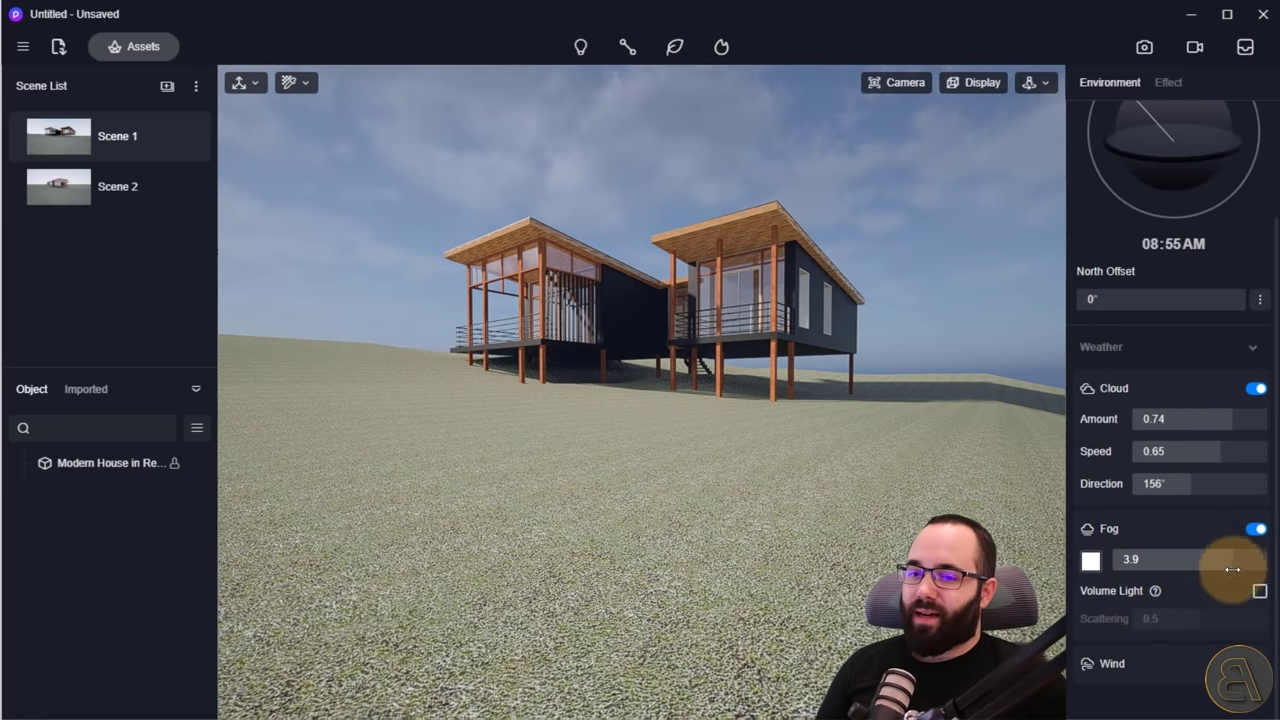
click(1260, 591)
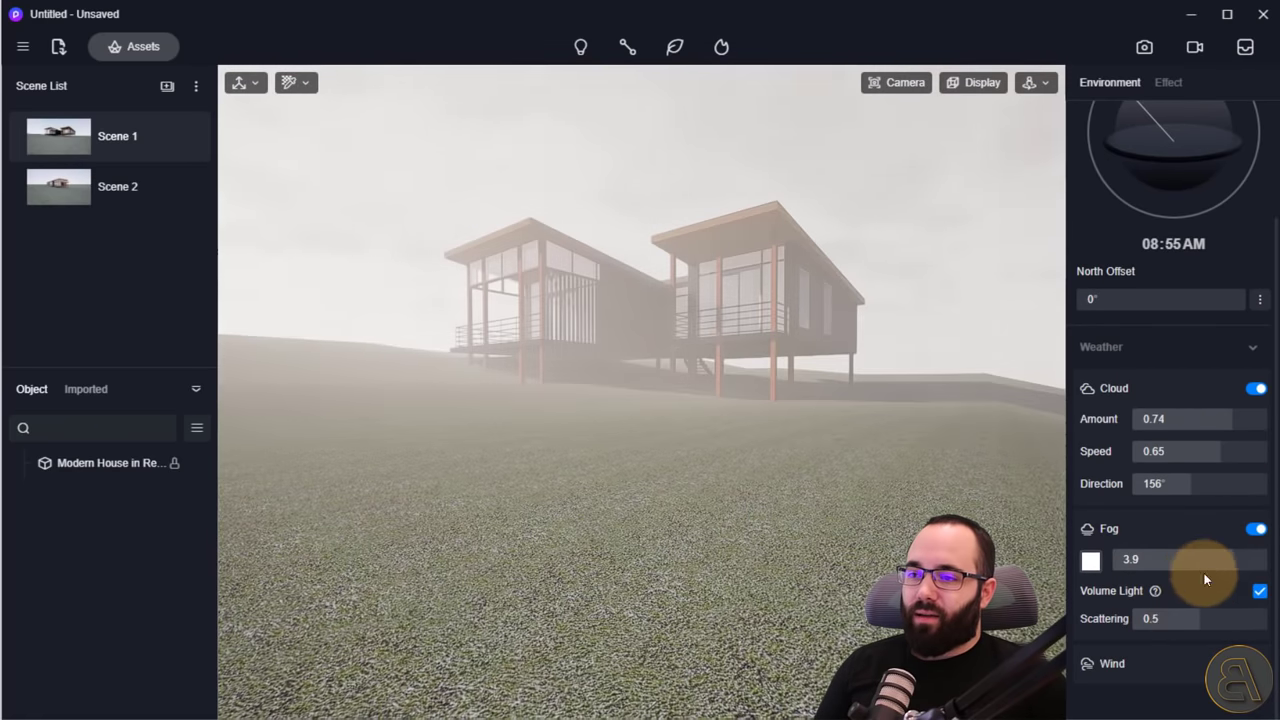
click(1254, 528)
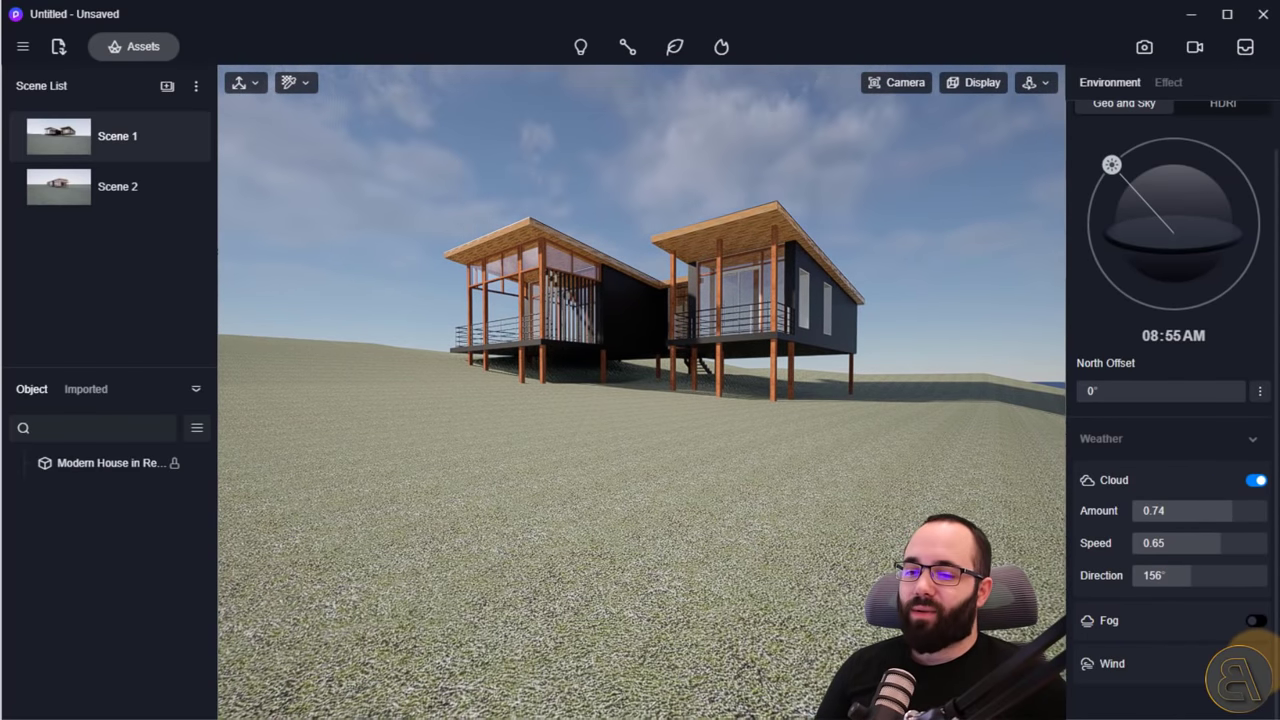
- Try wind at a strength of 0.53 and turn the wind off again
click(1199, 660)
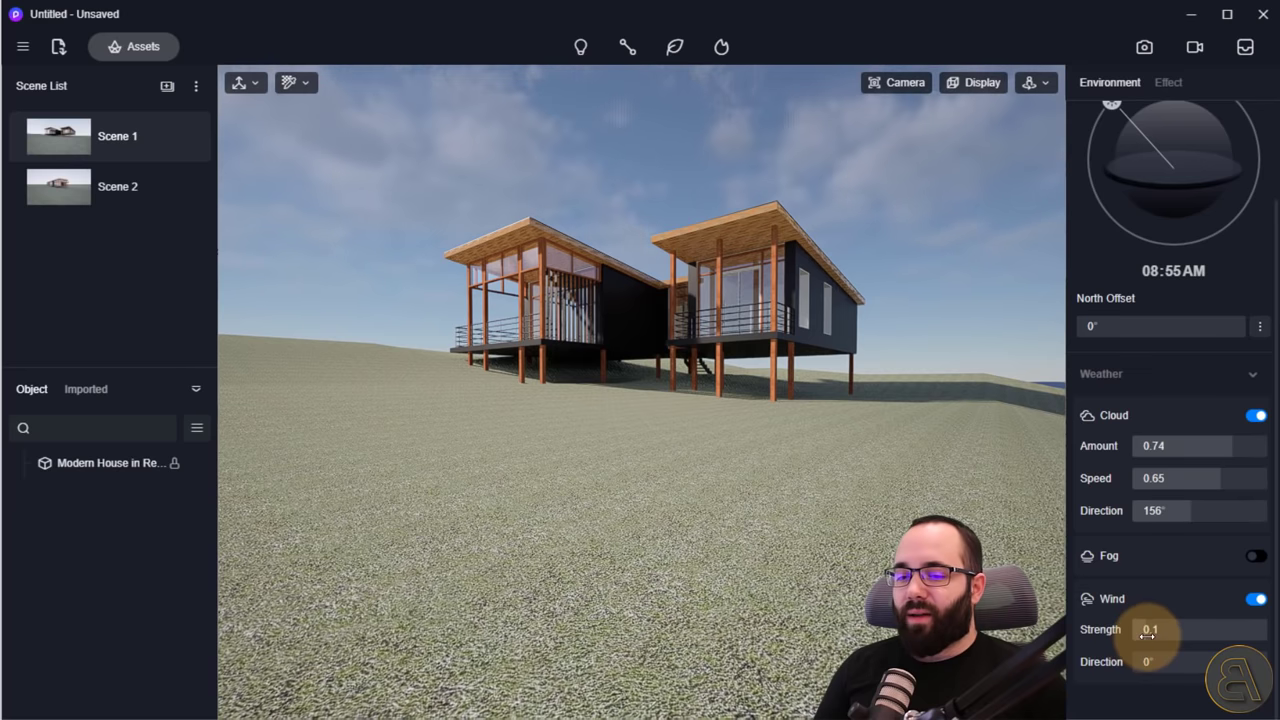
drag(1149, 629, 1203, 635)
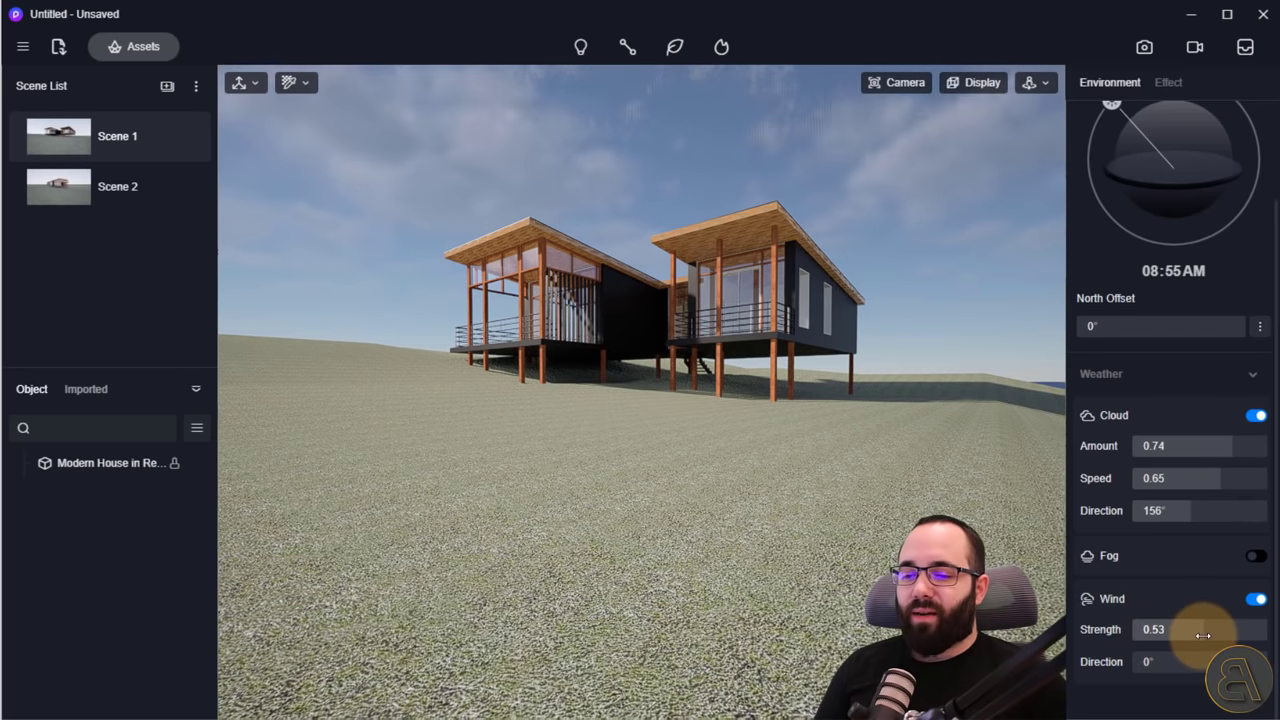
click(1255, 599)
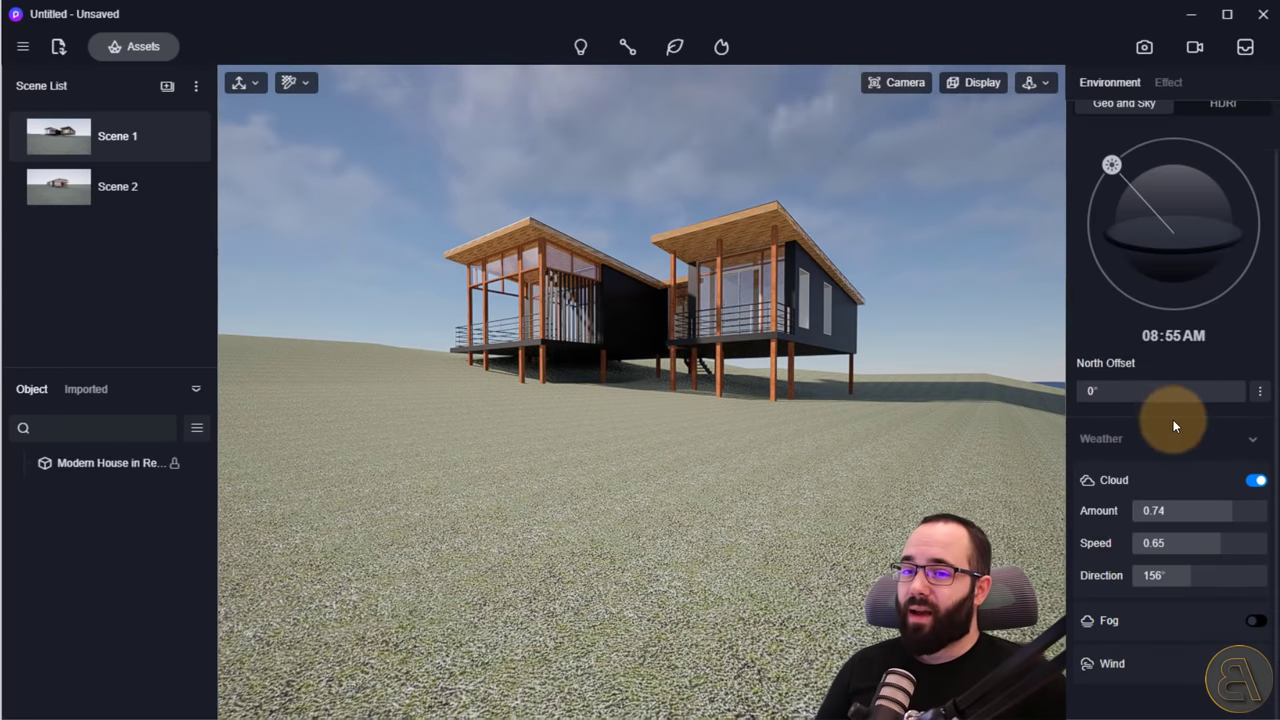
- Compare the Early Morning HDRI sky with the Geo and Sky lighting on the house, finishing on Geo and Sky
scroll(1175, 400, up, 1)
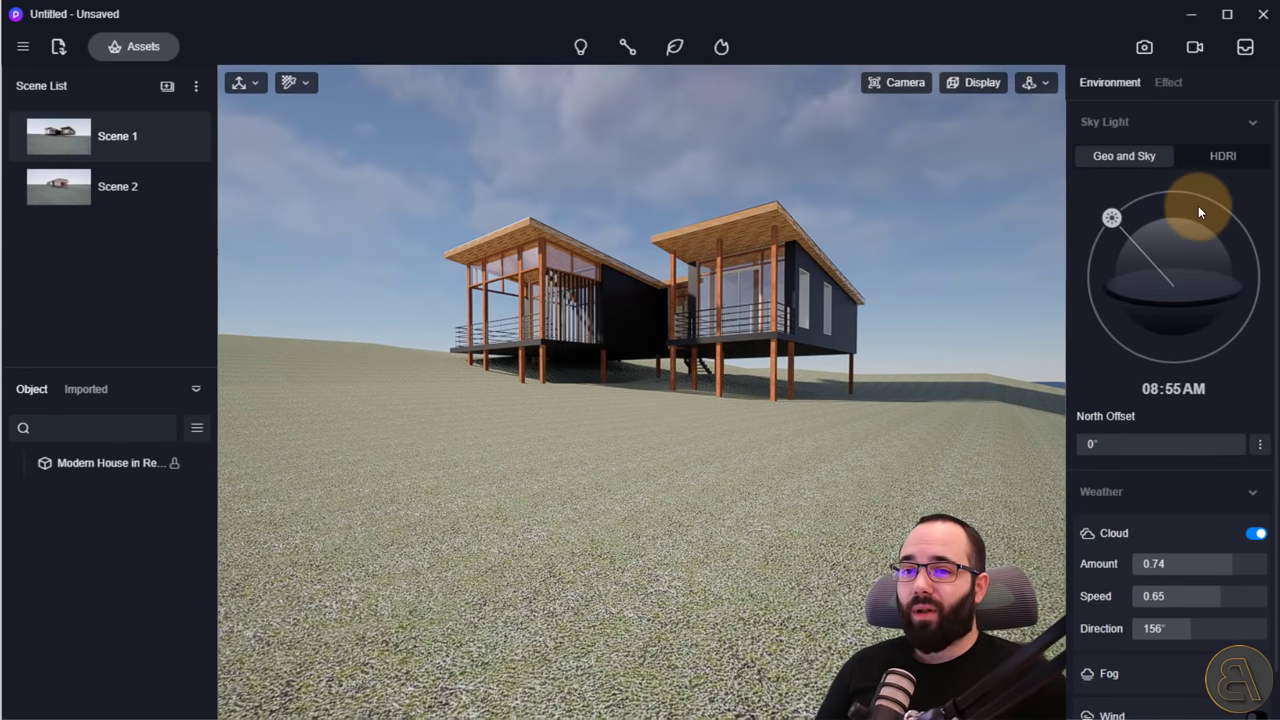
click(1223, 157)
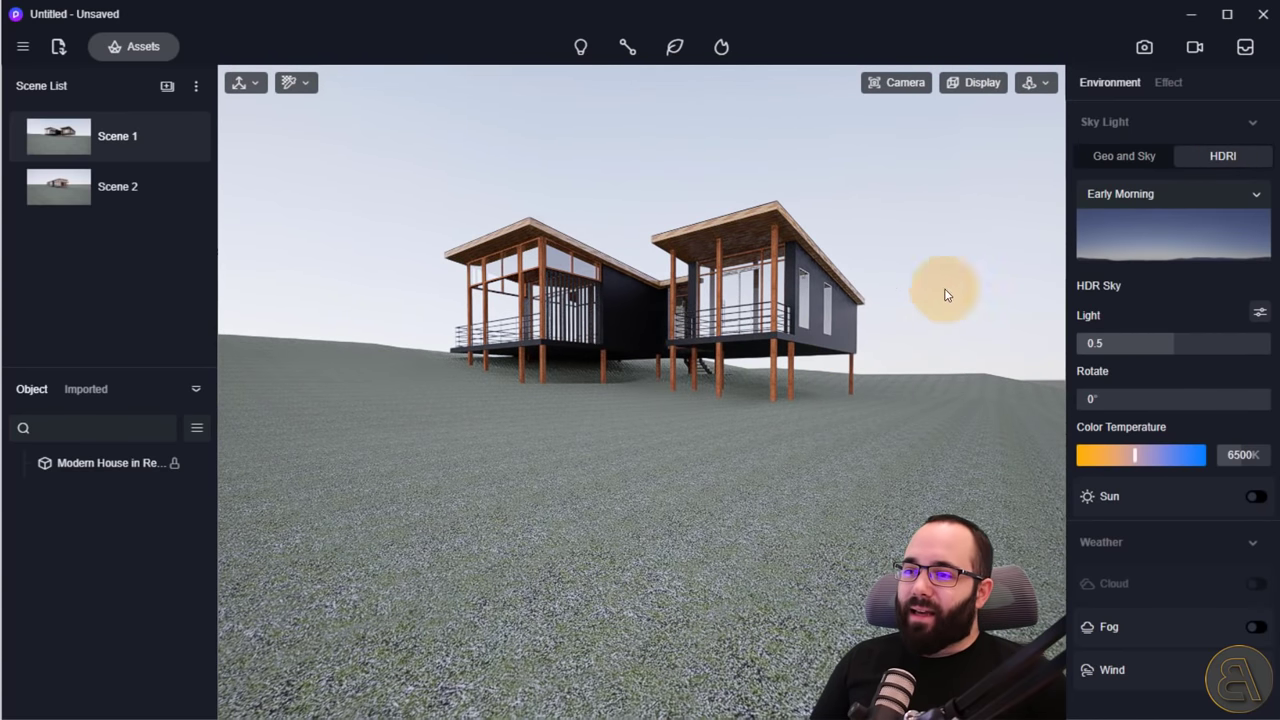
click(1137, 155)
click(1214, 156)
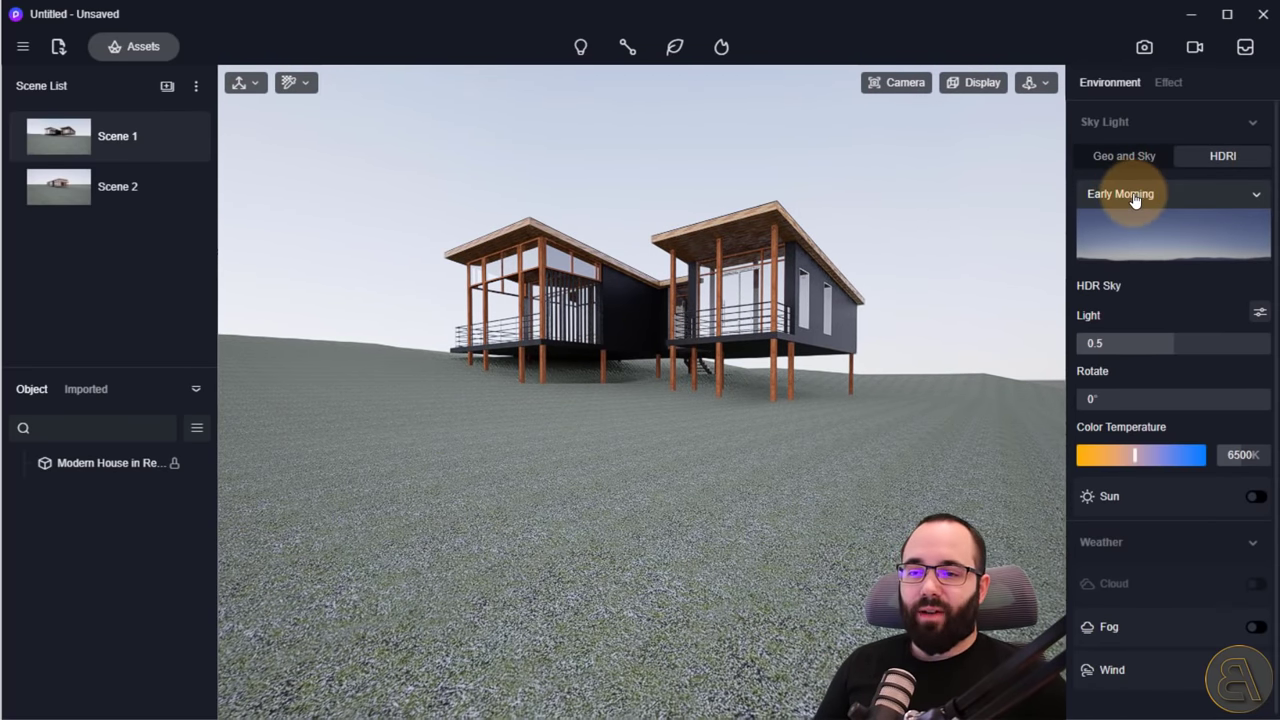
click(1117, 157)
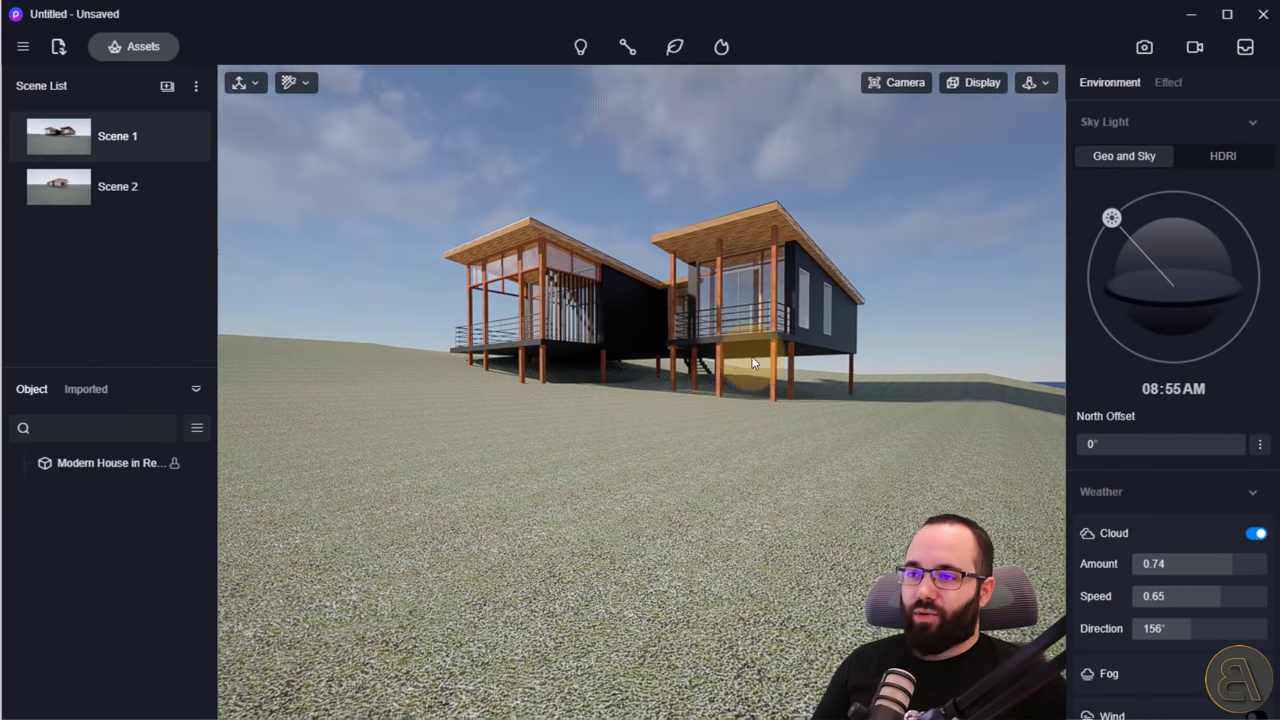
- Update Scene 1 with the current sky and cloud settings, and compare it with Scene 2
click(178, 136)
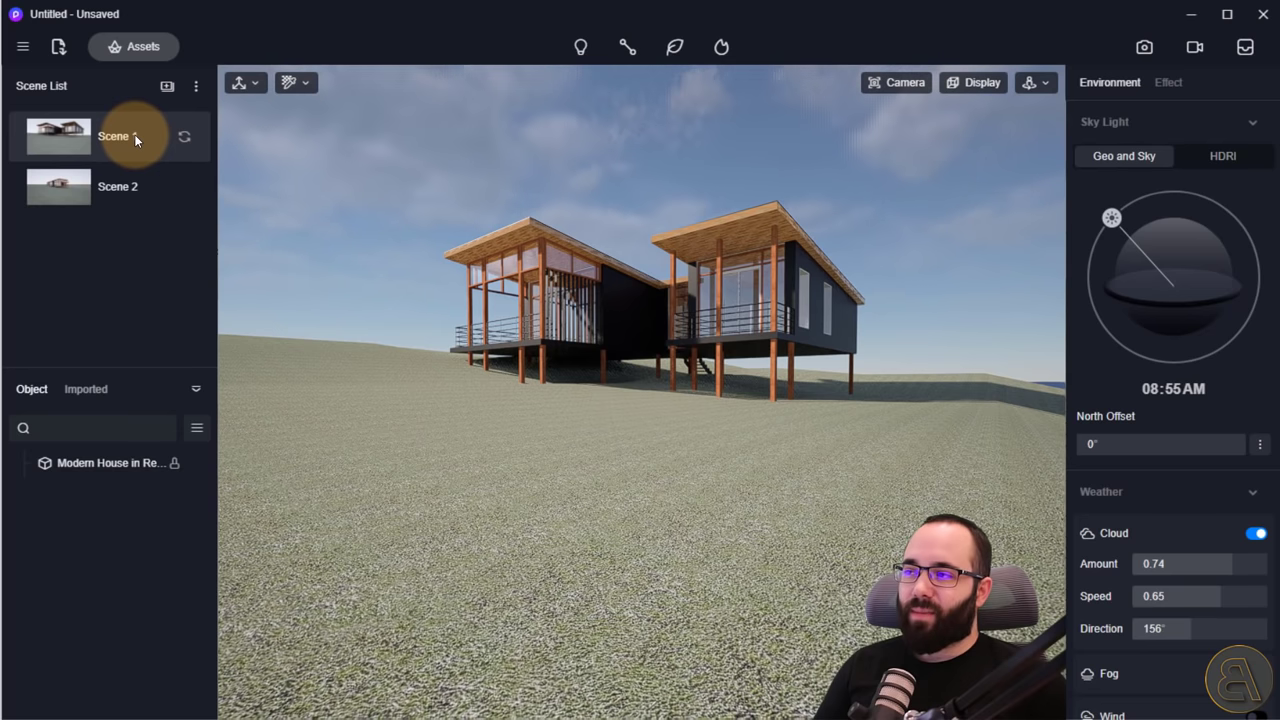
click(187, 136)
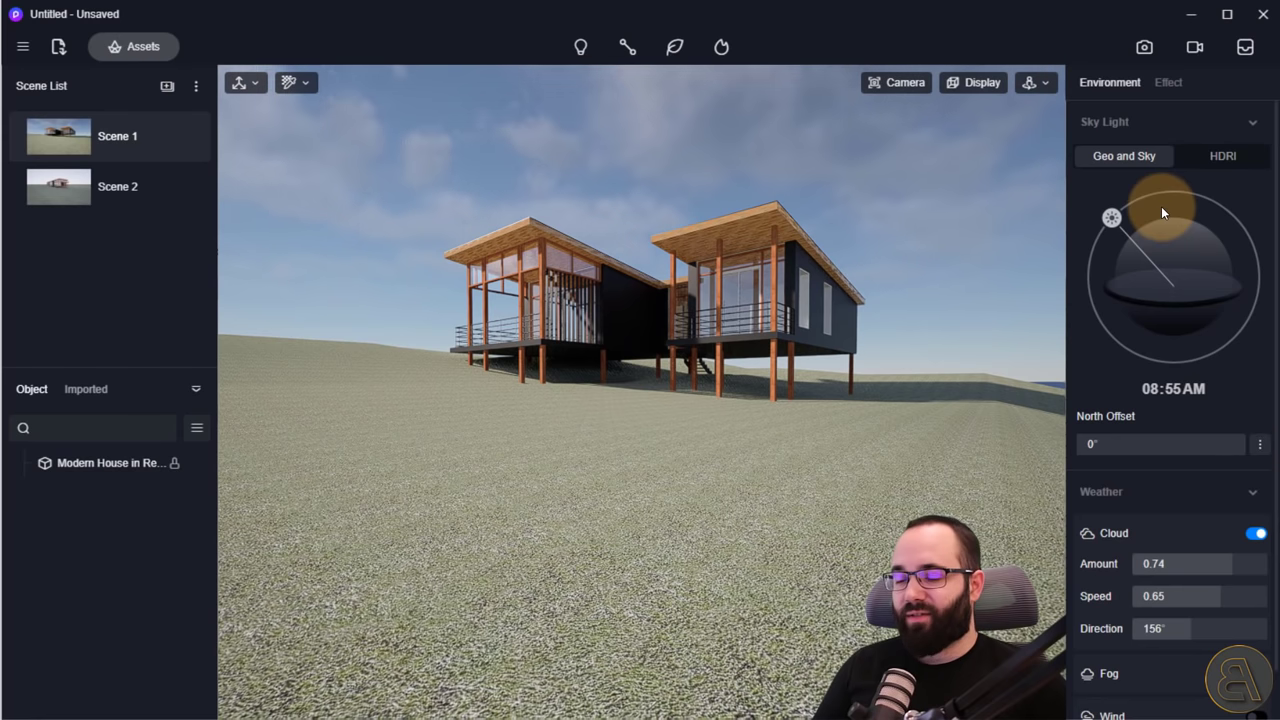
click(128, 188)
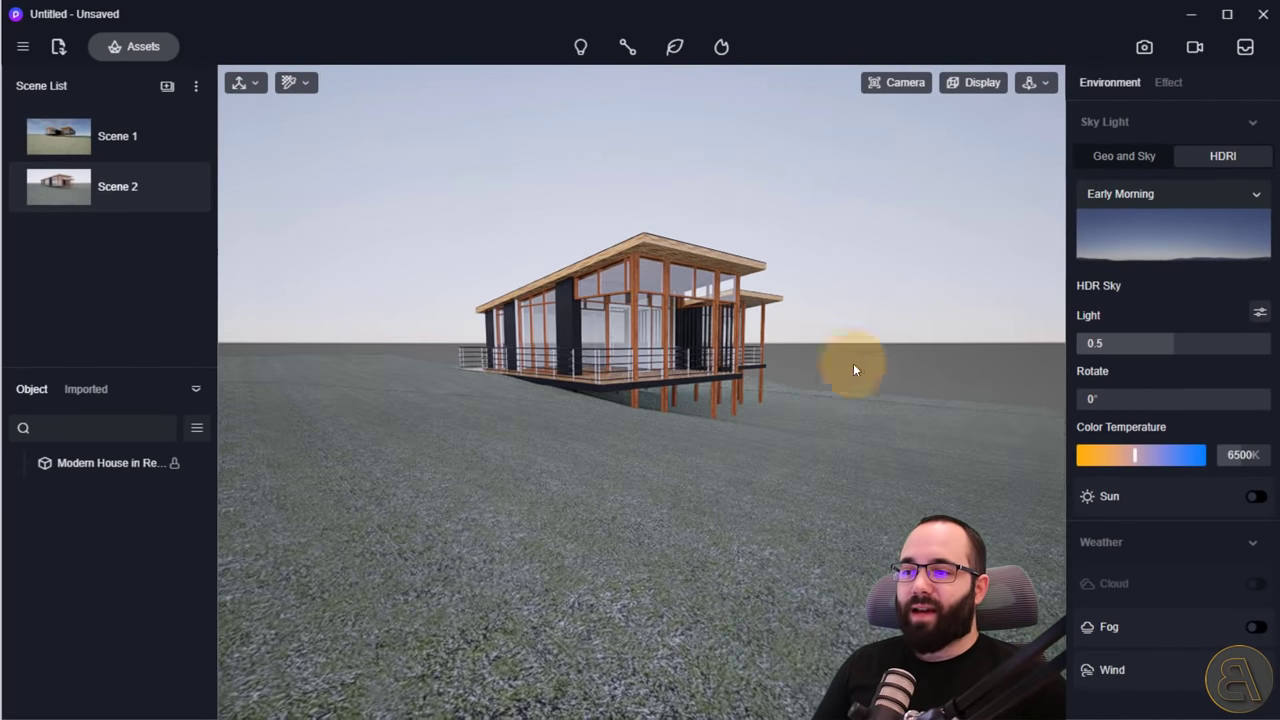
click(95, 132)
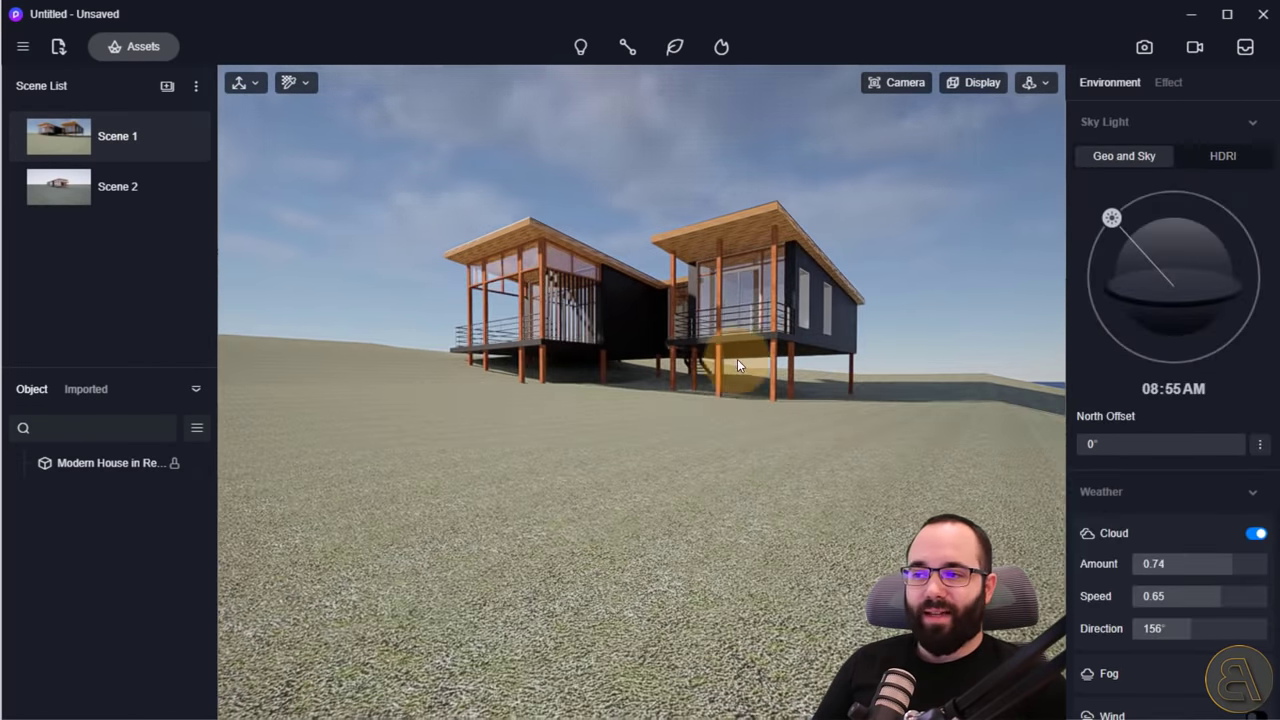
- In Scene 2, compare several default HDRI skies such as Light Cloud and Clear Sky, and settle on Evening Glow
click(80, 181)
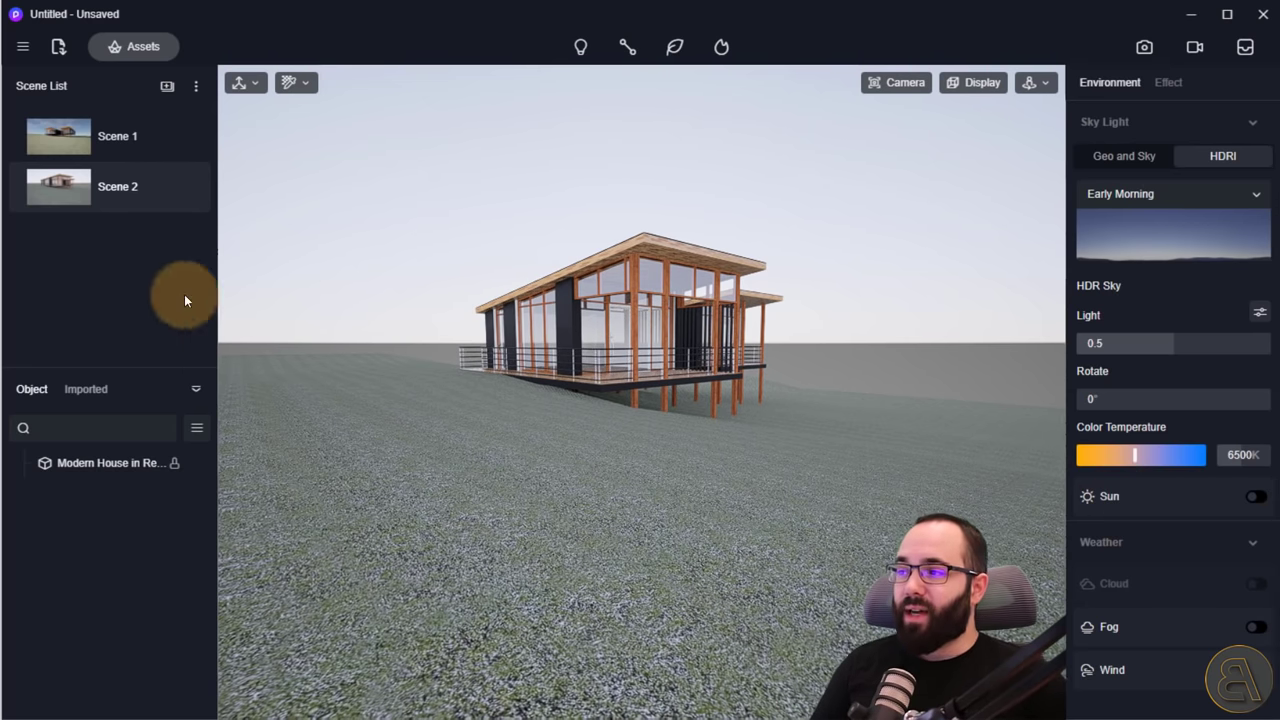
click(128, 192)
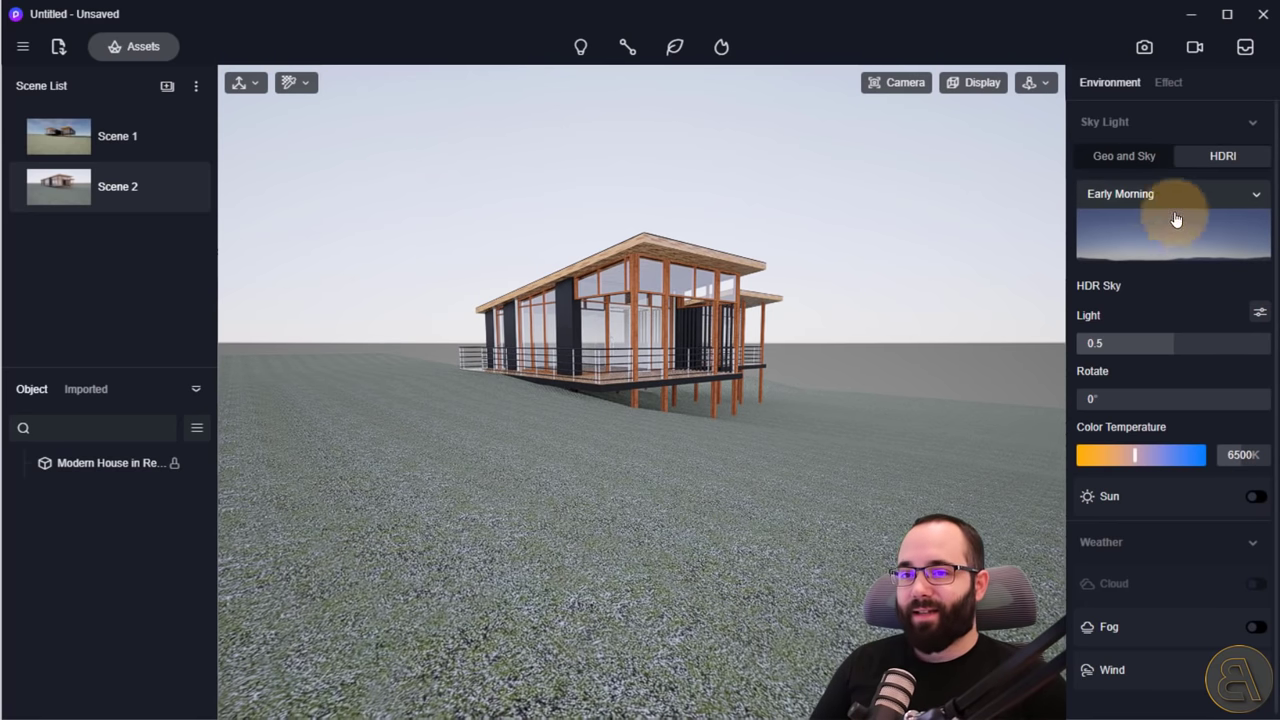
click(1133, 197)
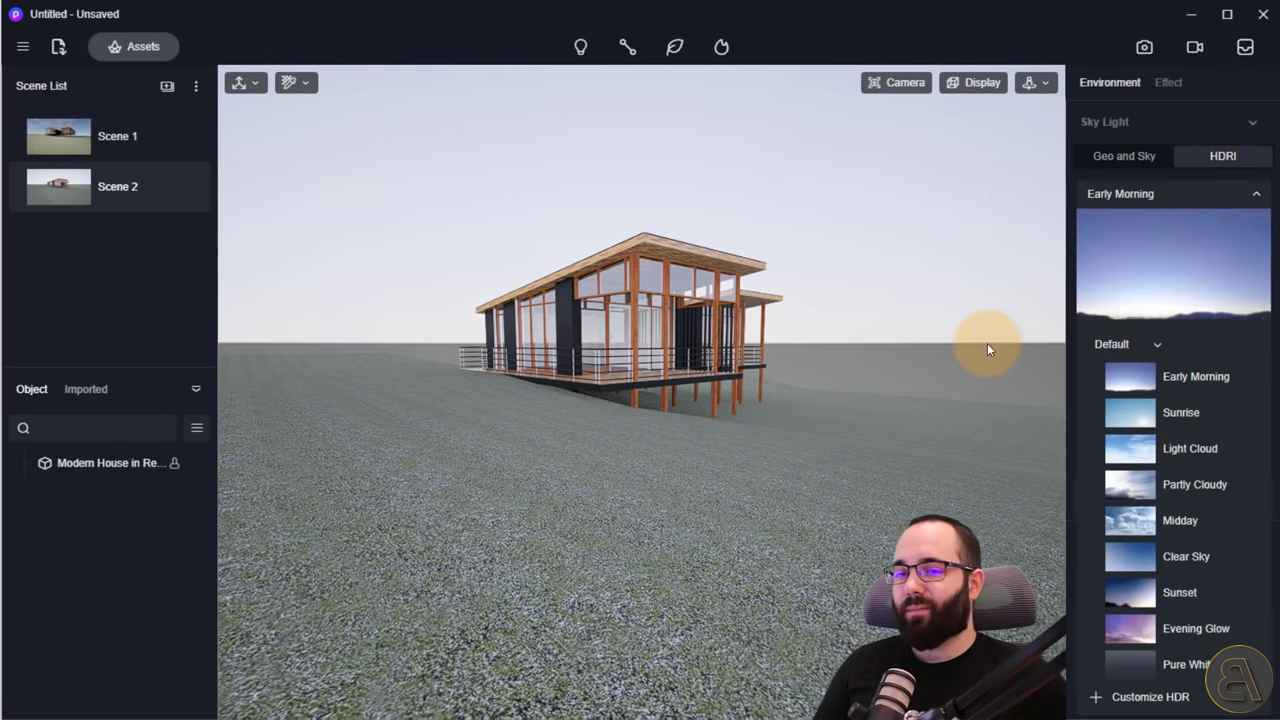
click(1198, 631)
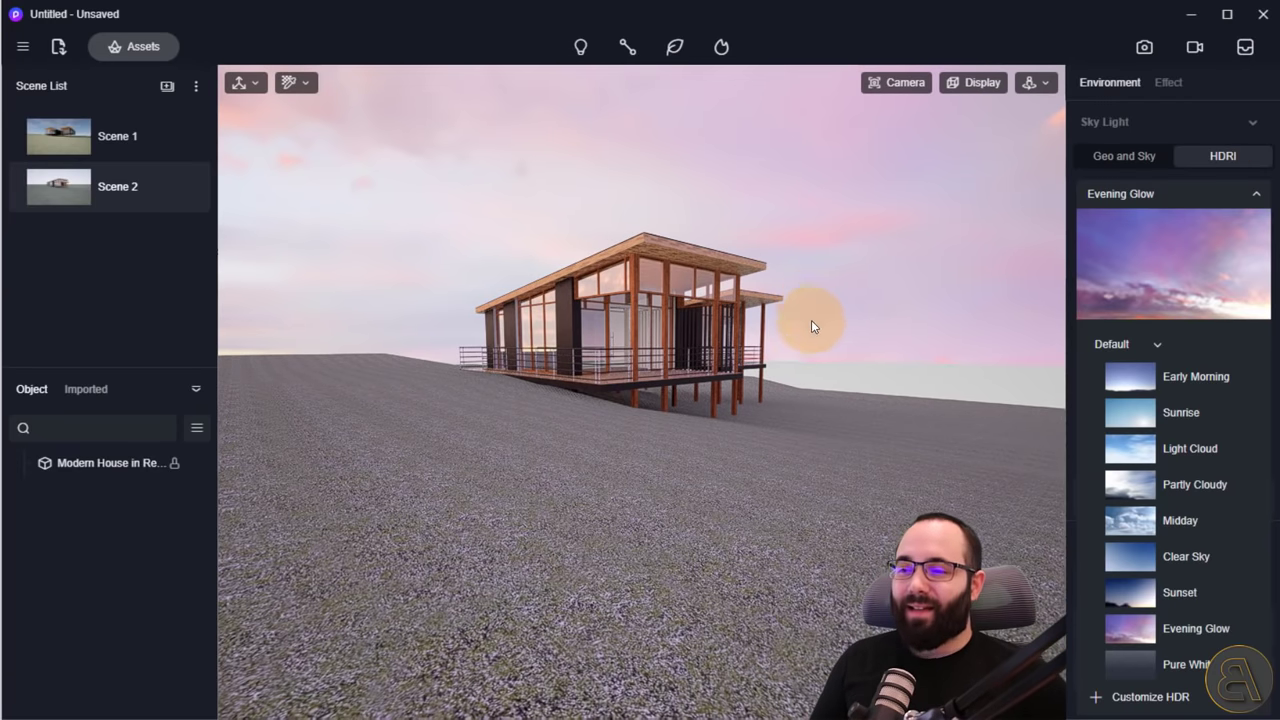
click(1186, 488)
click(1187, 458)
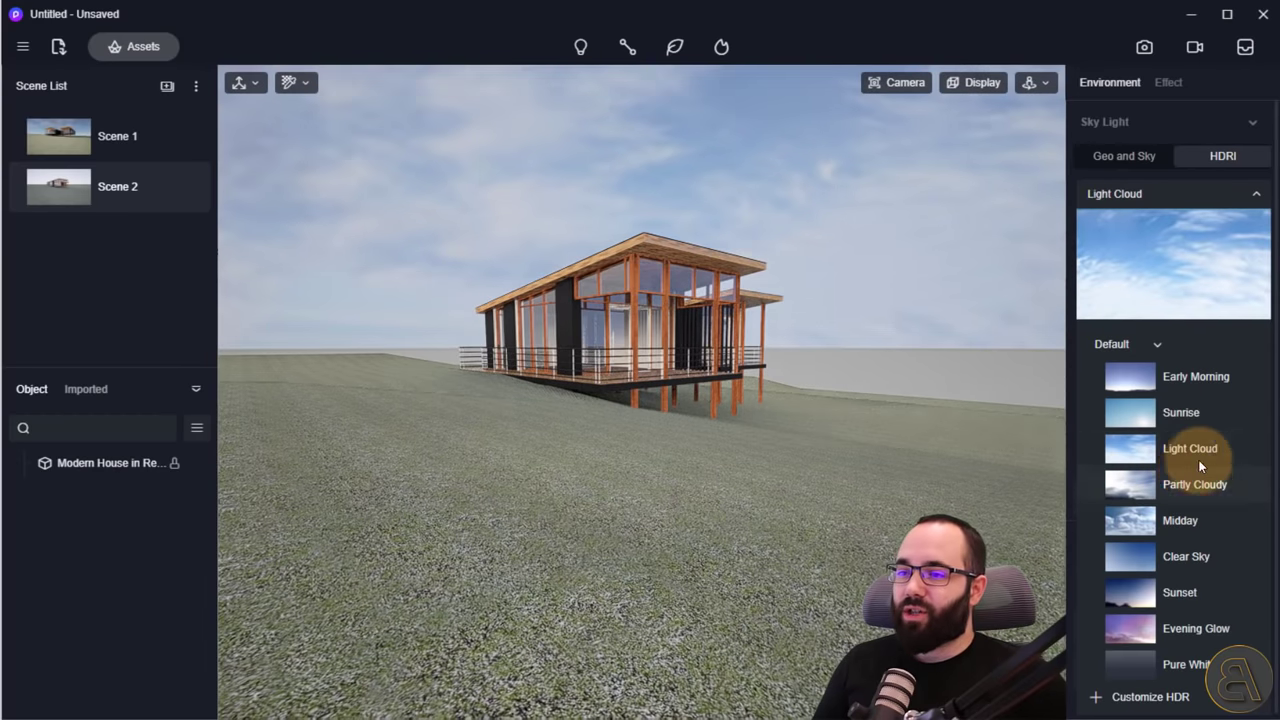
click(1190, 520)
click(1171, 572)
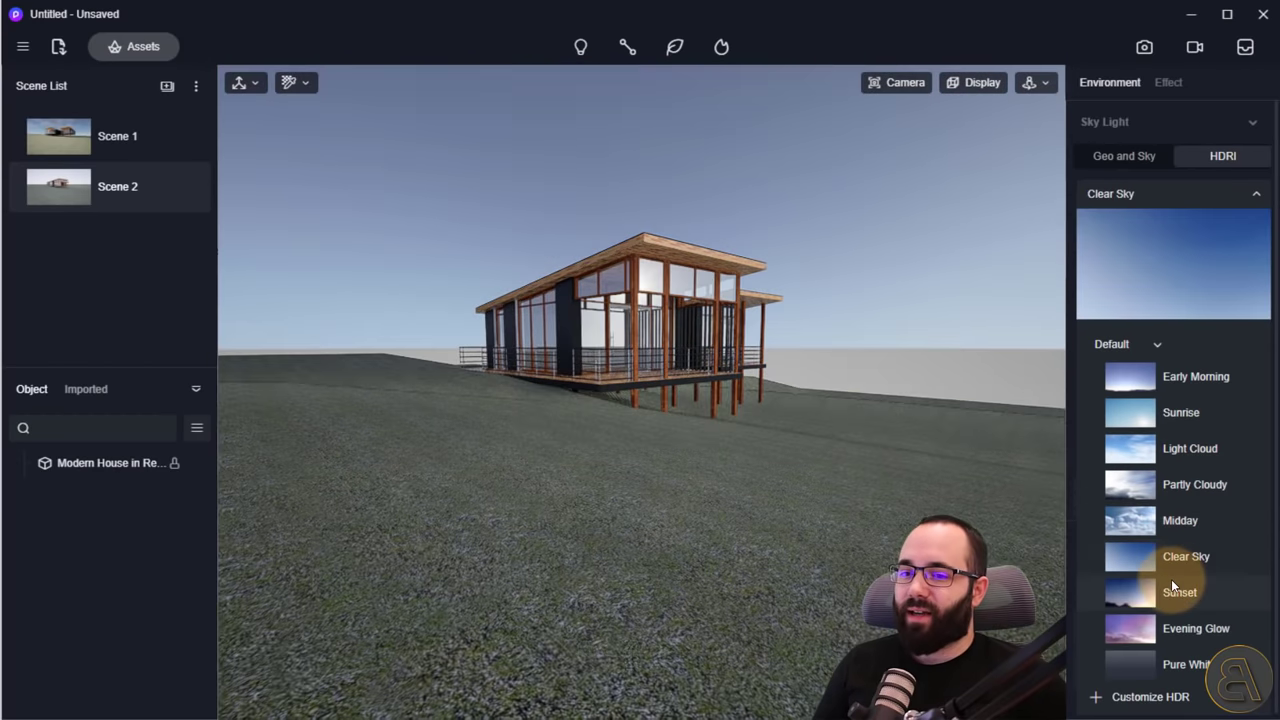
click(1175, 593)
click(1192, 630)
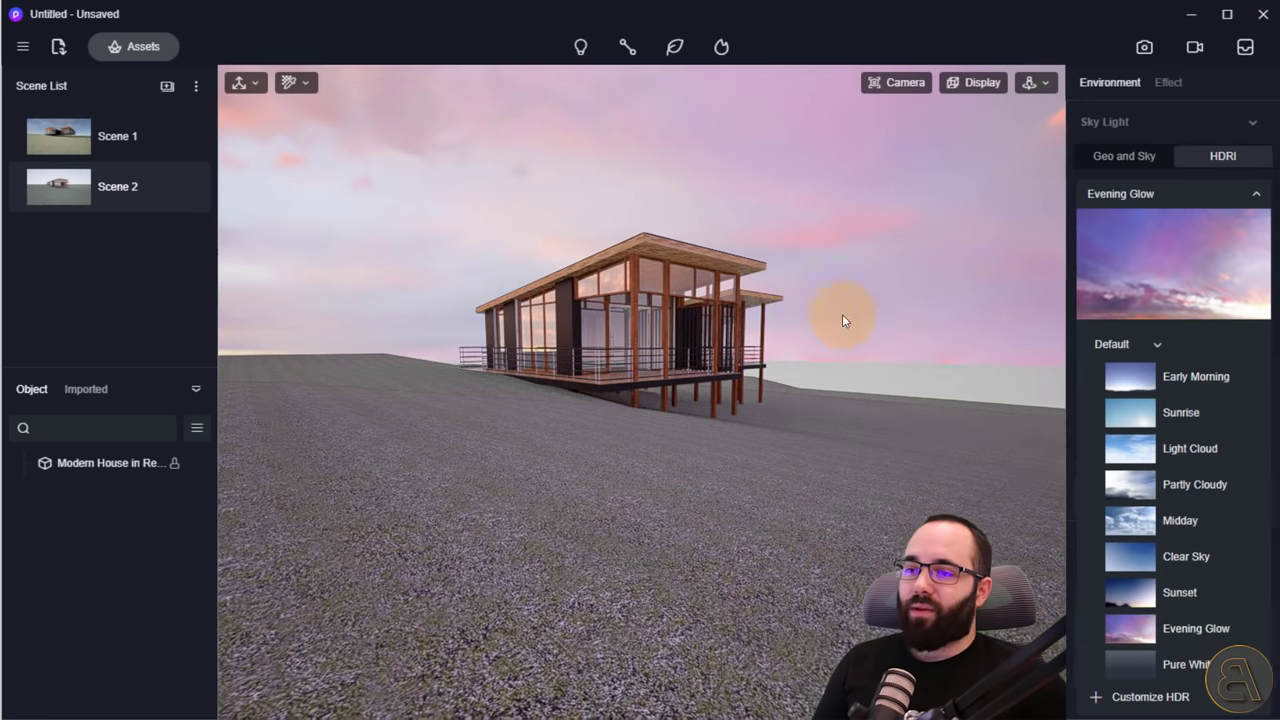
click(1261, 190)
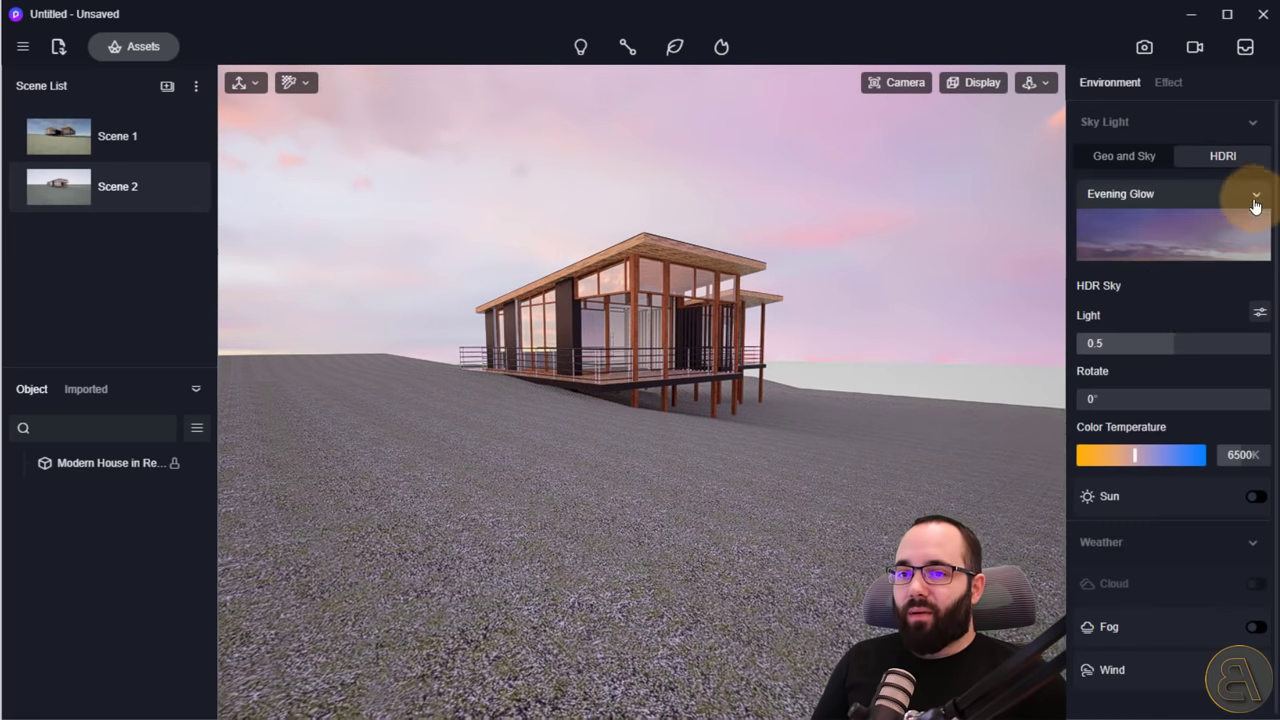
- Set the Evening Glow sky's light to 0.34, rotation to 136.7° and color temperature to 3350K
drag(1168, 330, 1141, 338)
drag(1117, 393, 1149, 392)
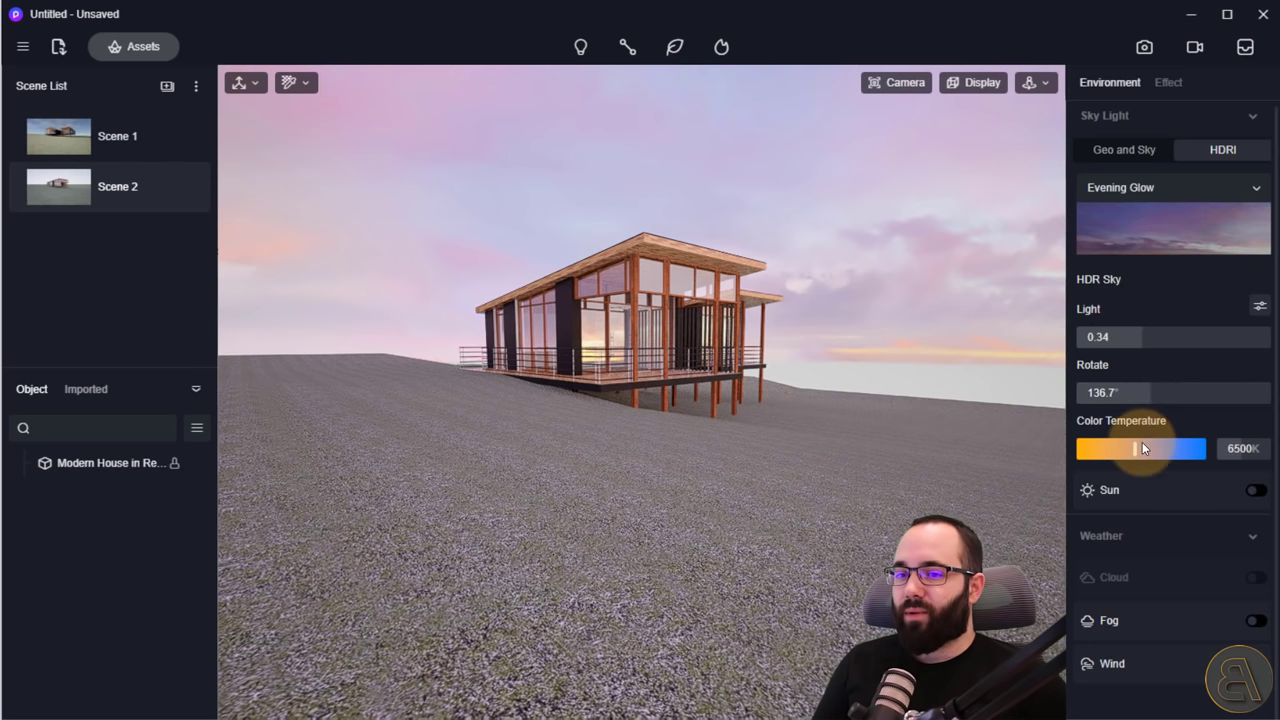
drag(1135, 449, 1106, 450)
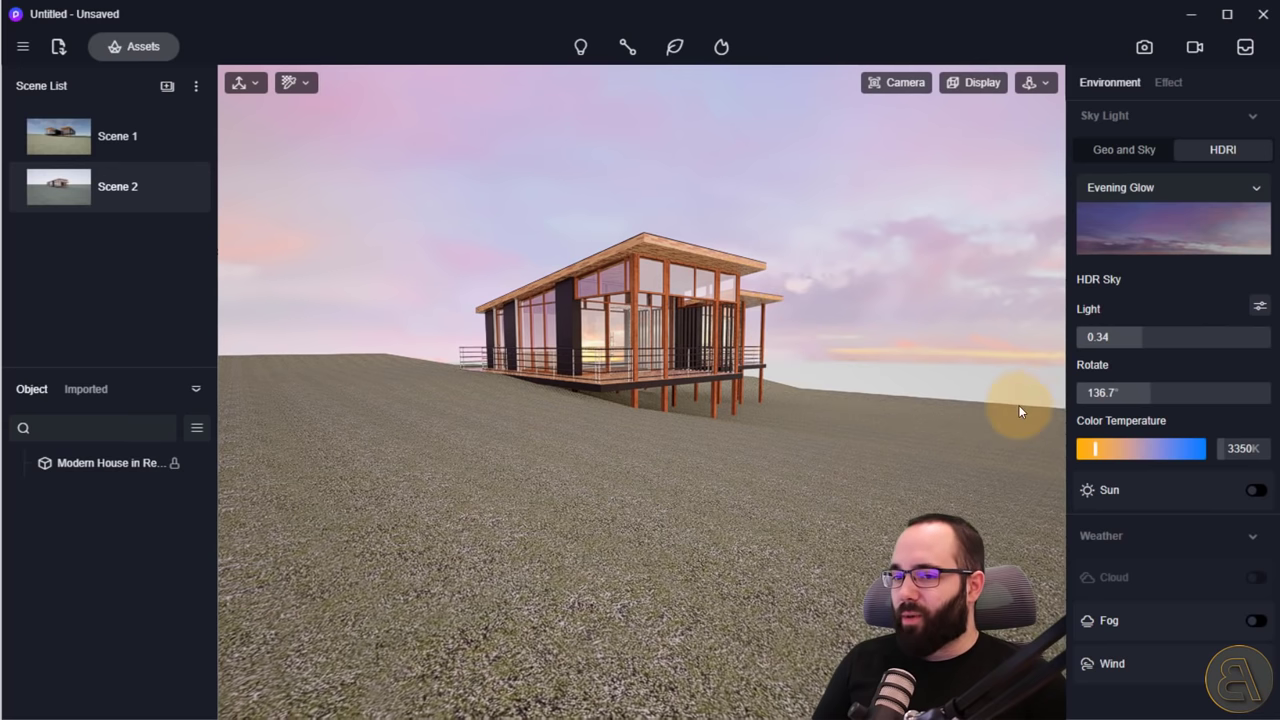
- Enable the HDRI sun with intensity 2.02 and color temperature 4350K, trying a custom direction before returning to Follow HDRI
click(1255, 490)
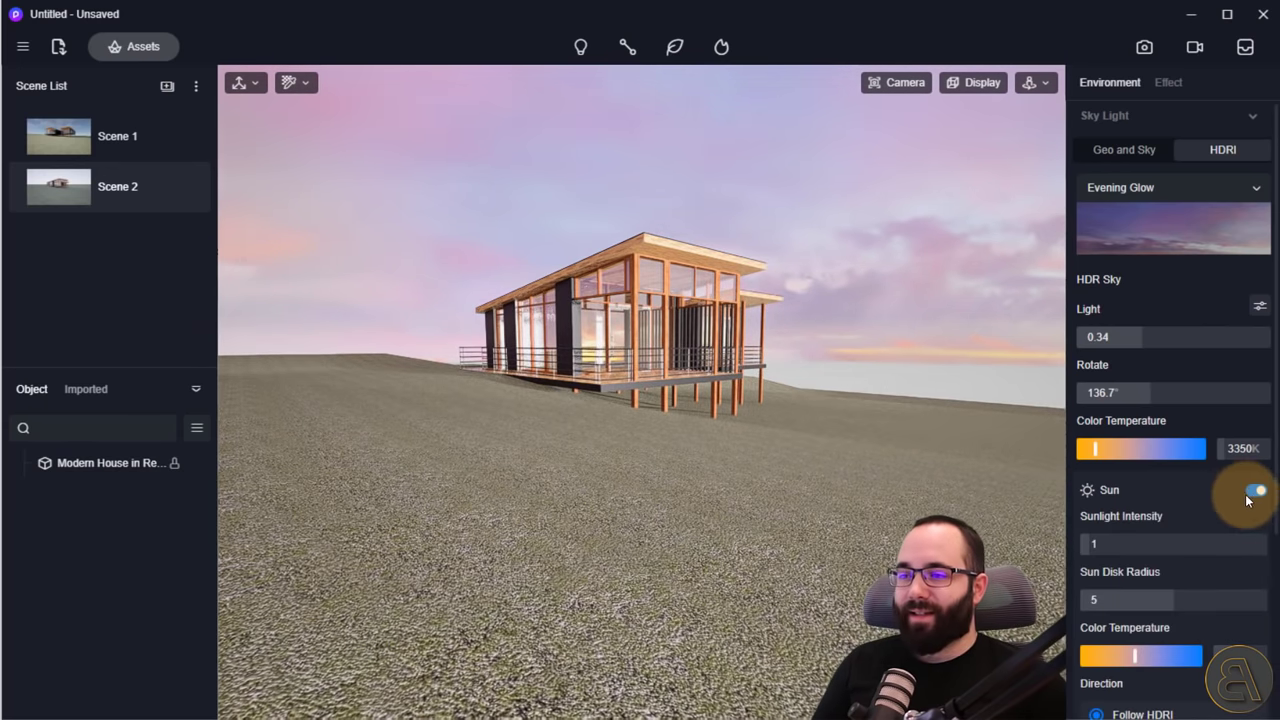
drag(1088, 543, 1120, 544)
scroll(1168, 534, down, 3)
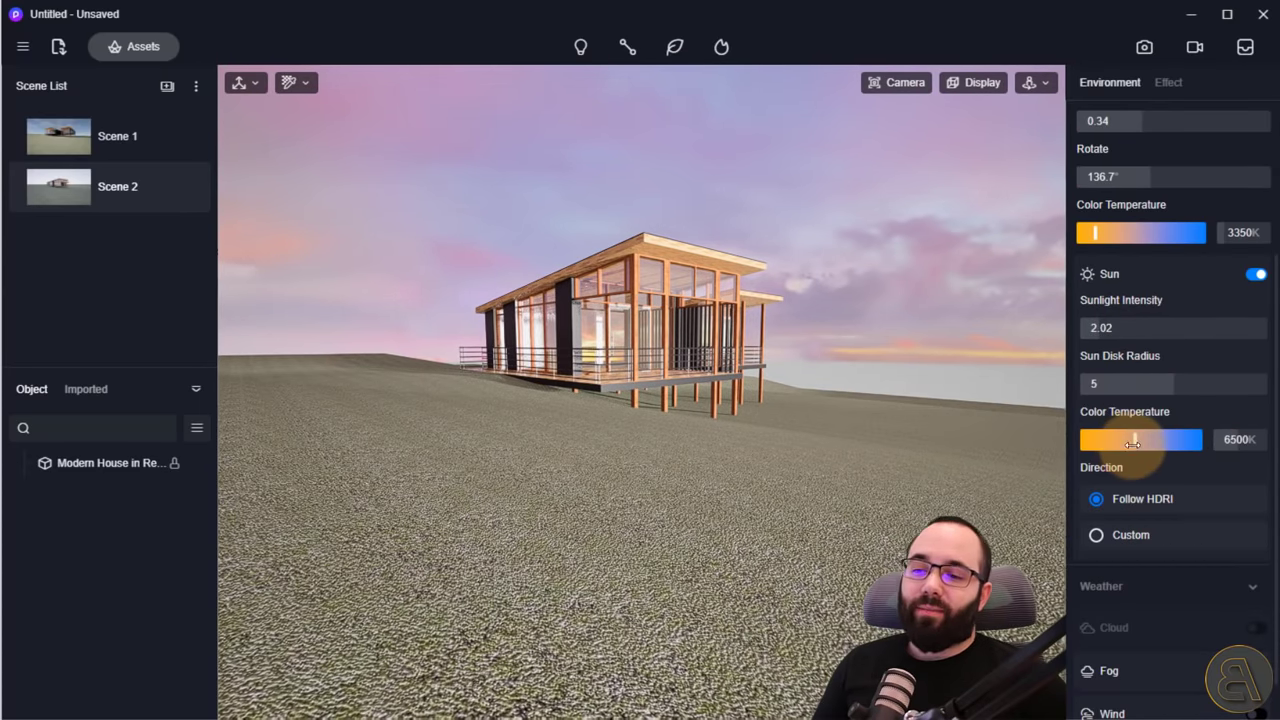
mouse_move(1133, 444)
mouse_down()
mouse_move(1089, 446)
mouse_move(1109, 444)
mouse_up()
scroll(1140, 470, down, 1)
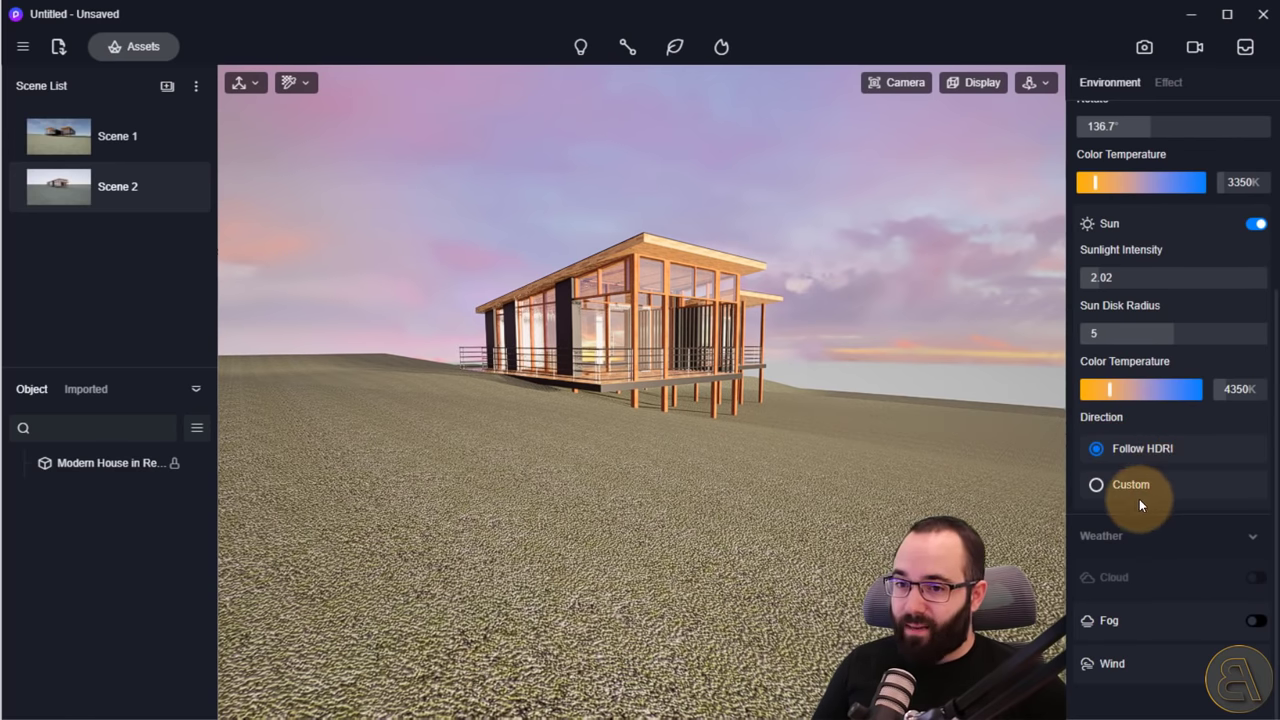
click(1096, 485)
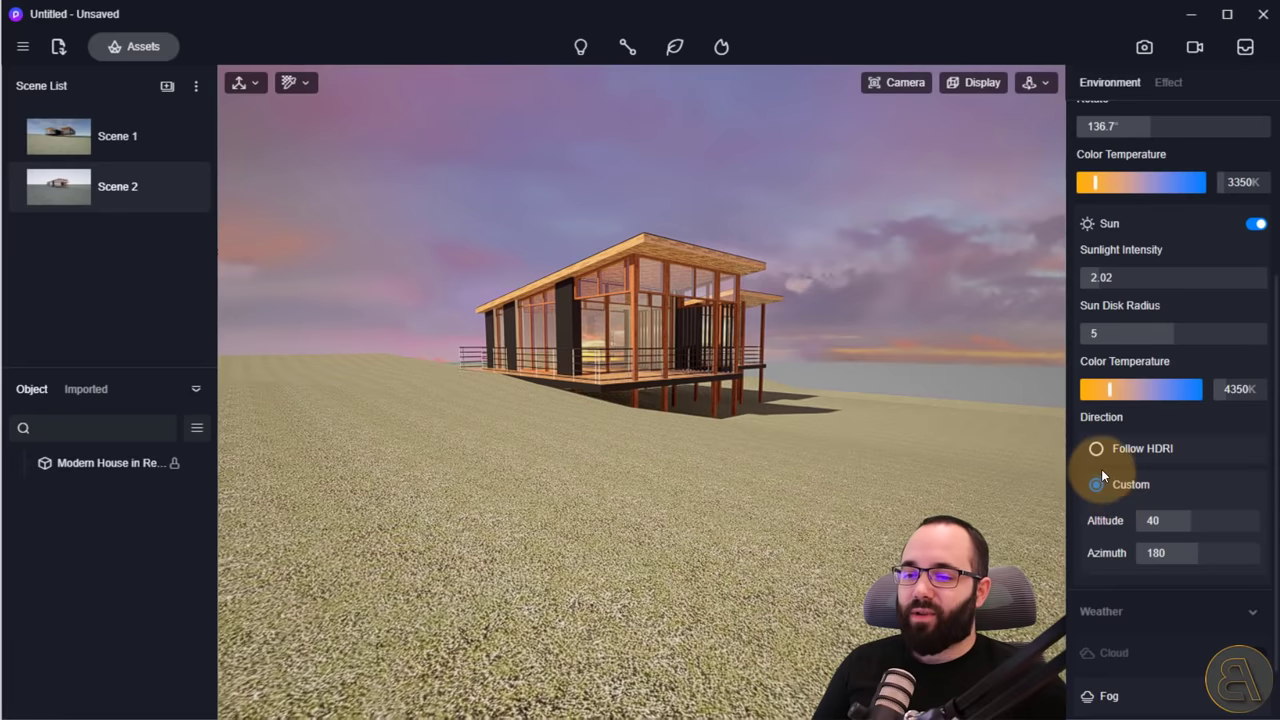
click(1186, 456)
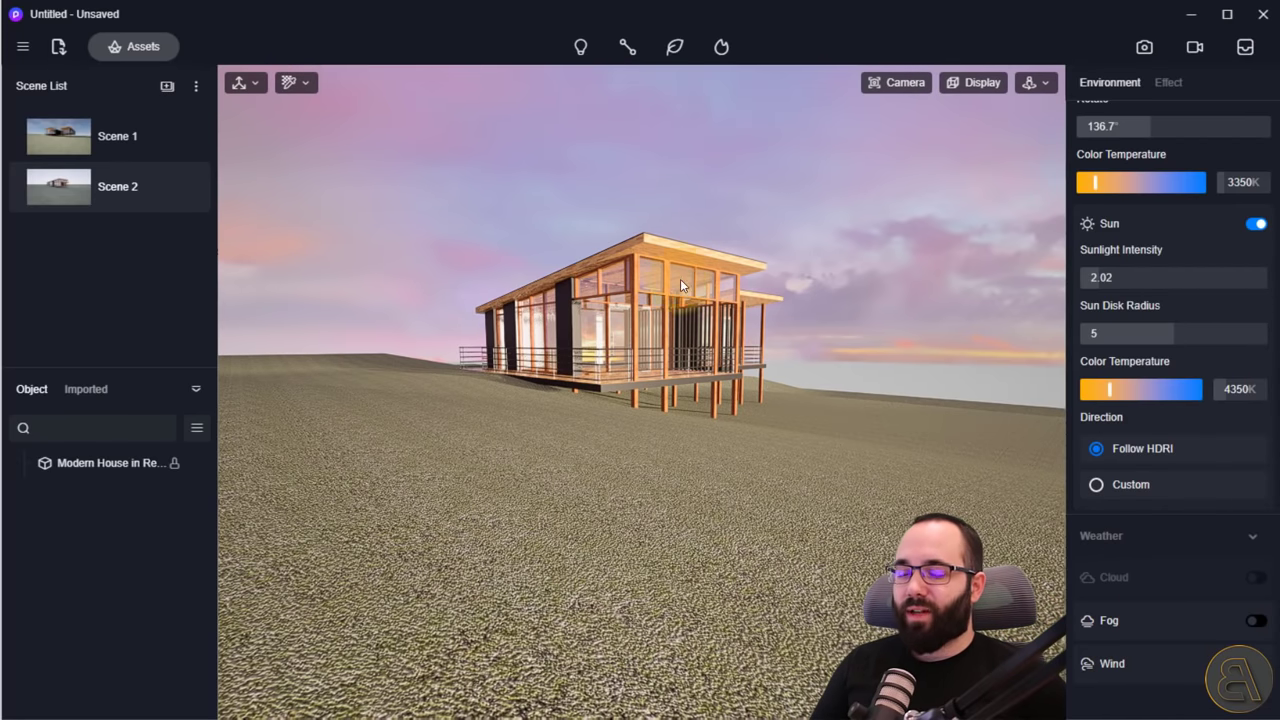
- Update Scene 2 with the evening sky and sun settings, and compare it with Scene 1
click(183, 188)
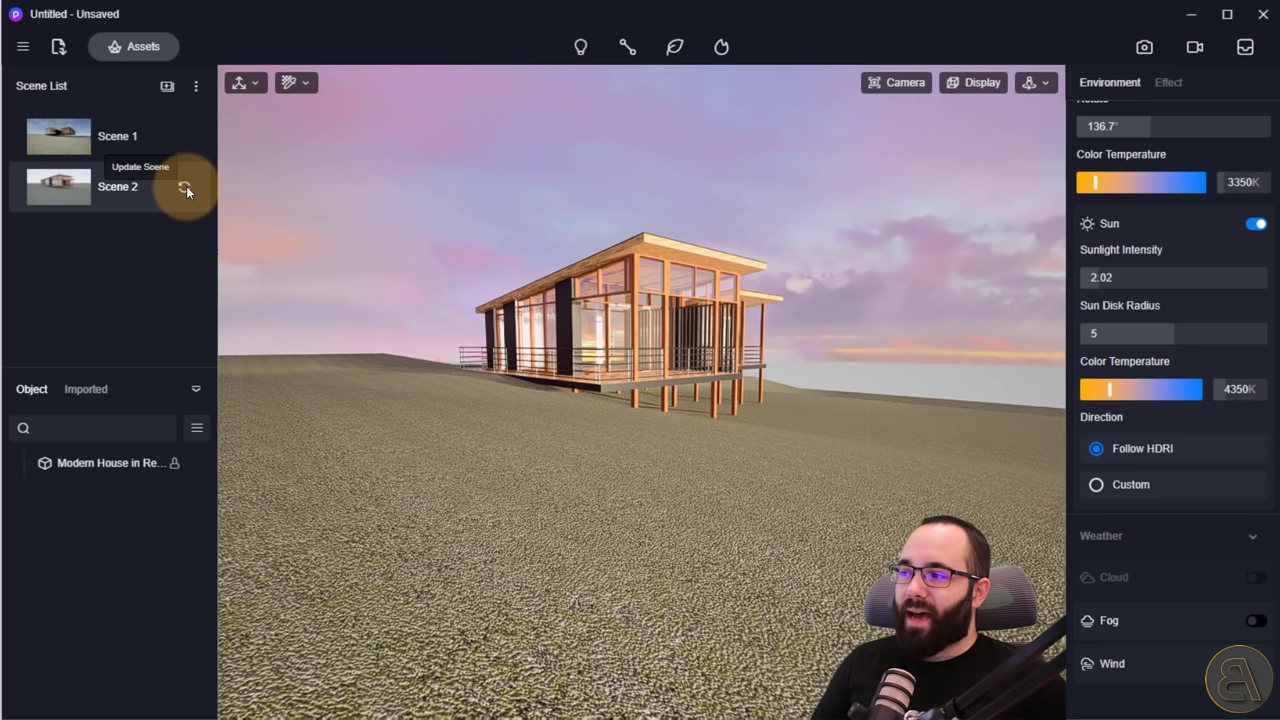
click(112, 187)
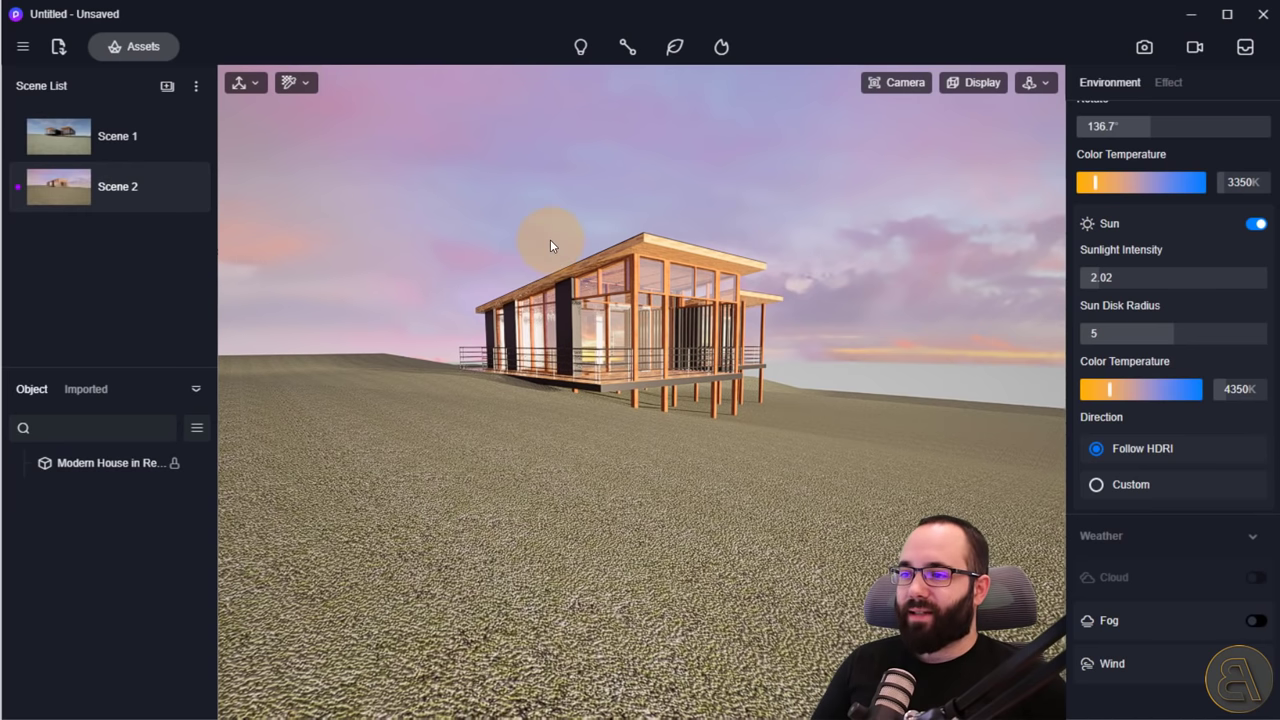
click(122, 141)
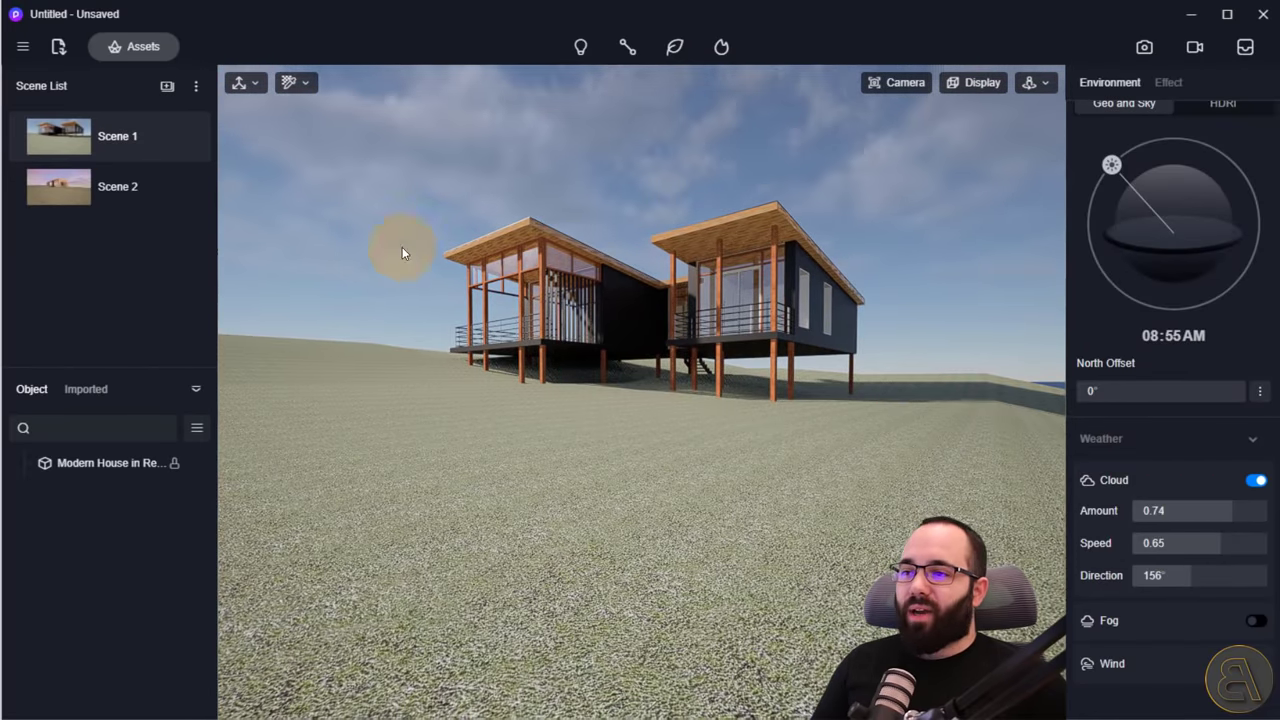
click(119, 188)
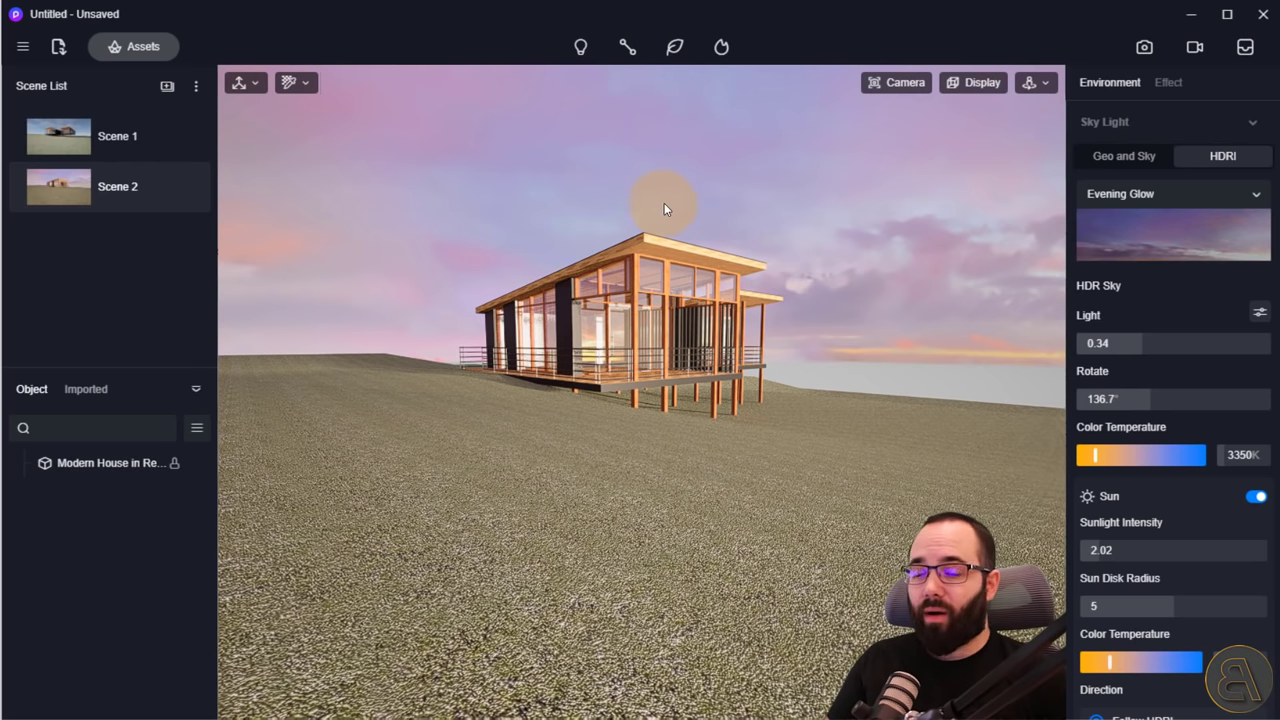
- View the house's corner deck up close and browse the online materials in the asset library
scroll(665, 250, up, 3)
middle_drag(672, 261, 554, 413)
scroll(577, 482, down, 5)
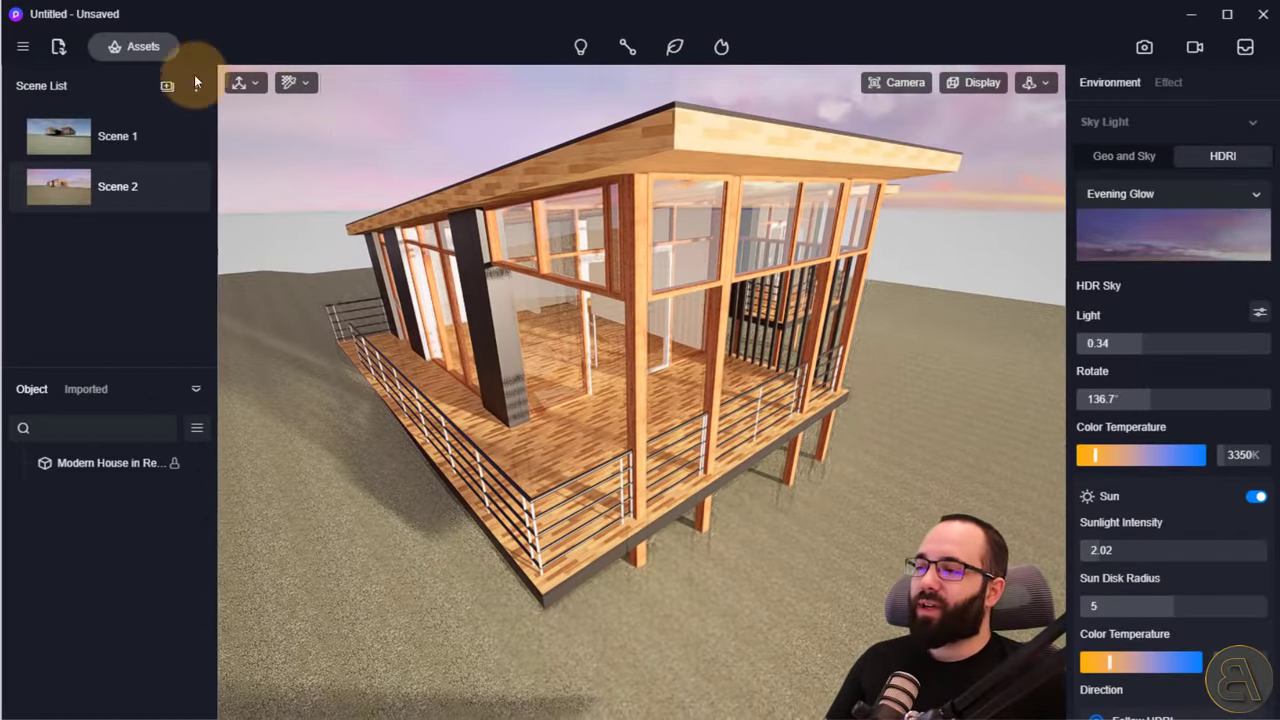
click(137, 46)
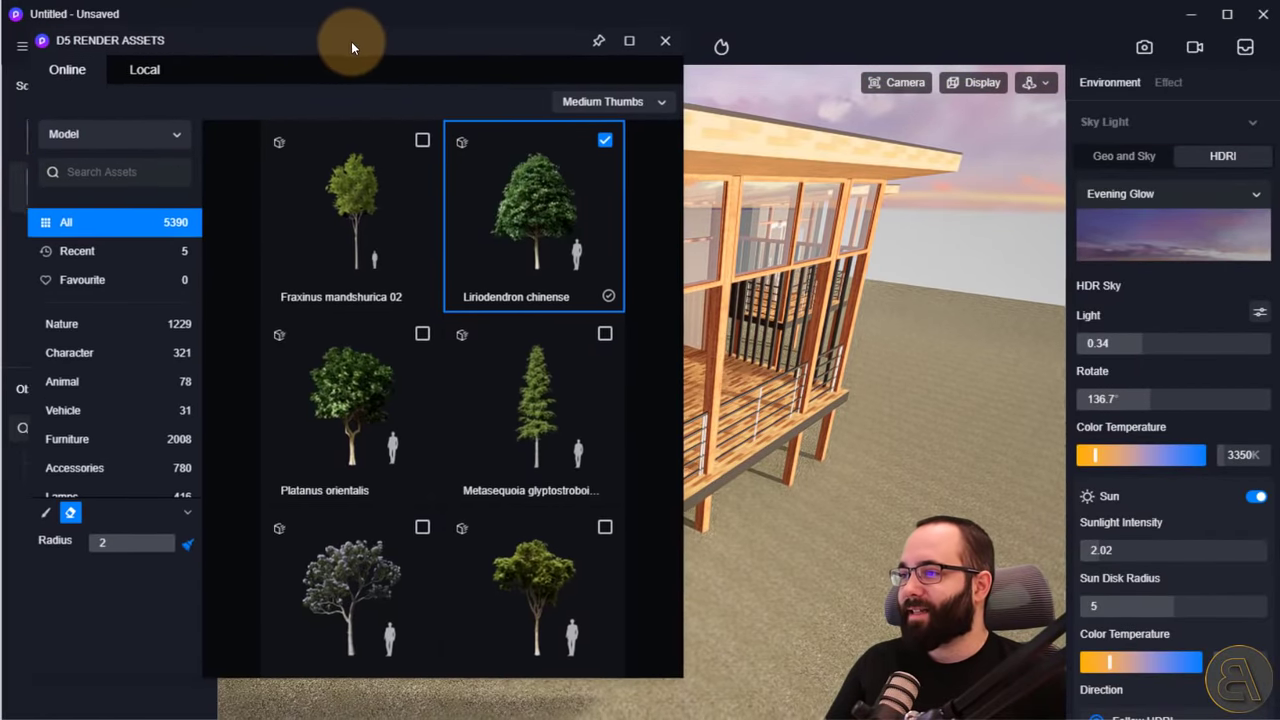
drag(351, 41, 343, 49)
click(147, 141)
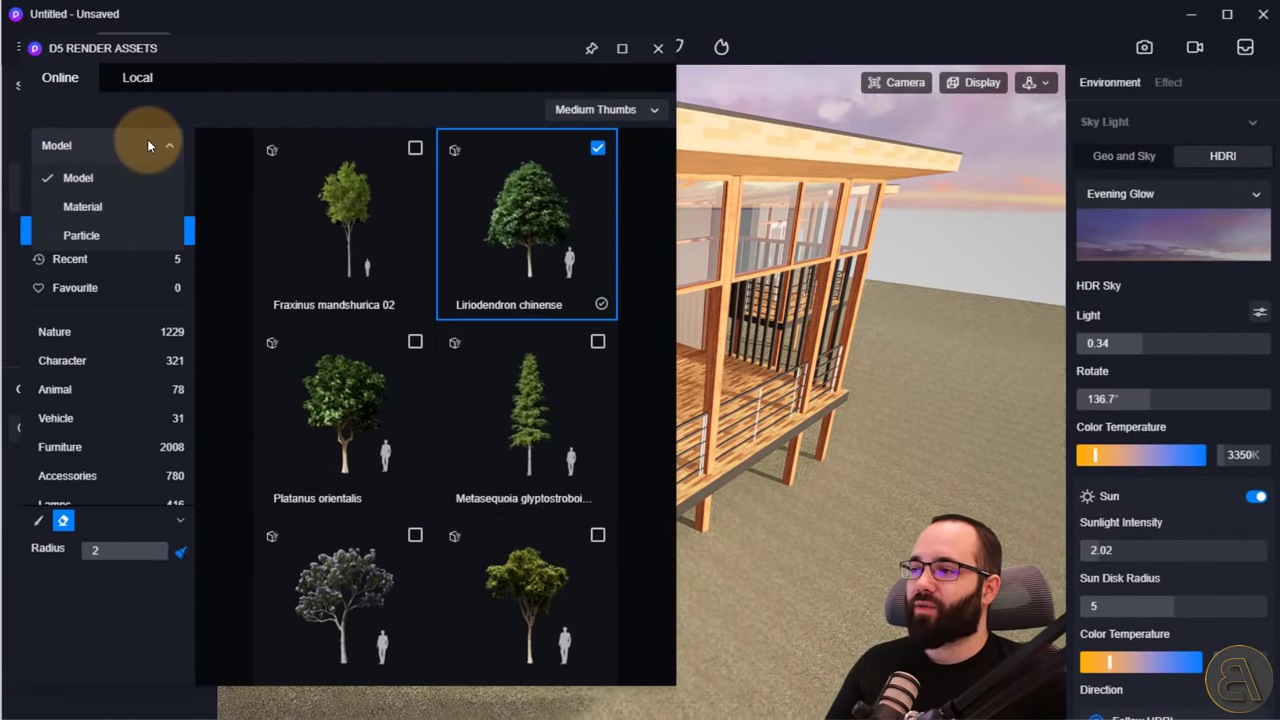
click(85, 206)
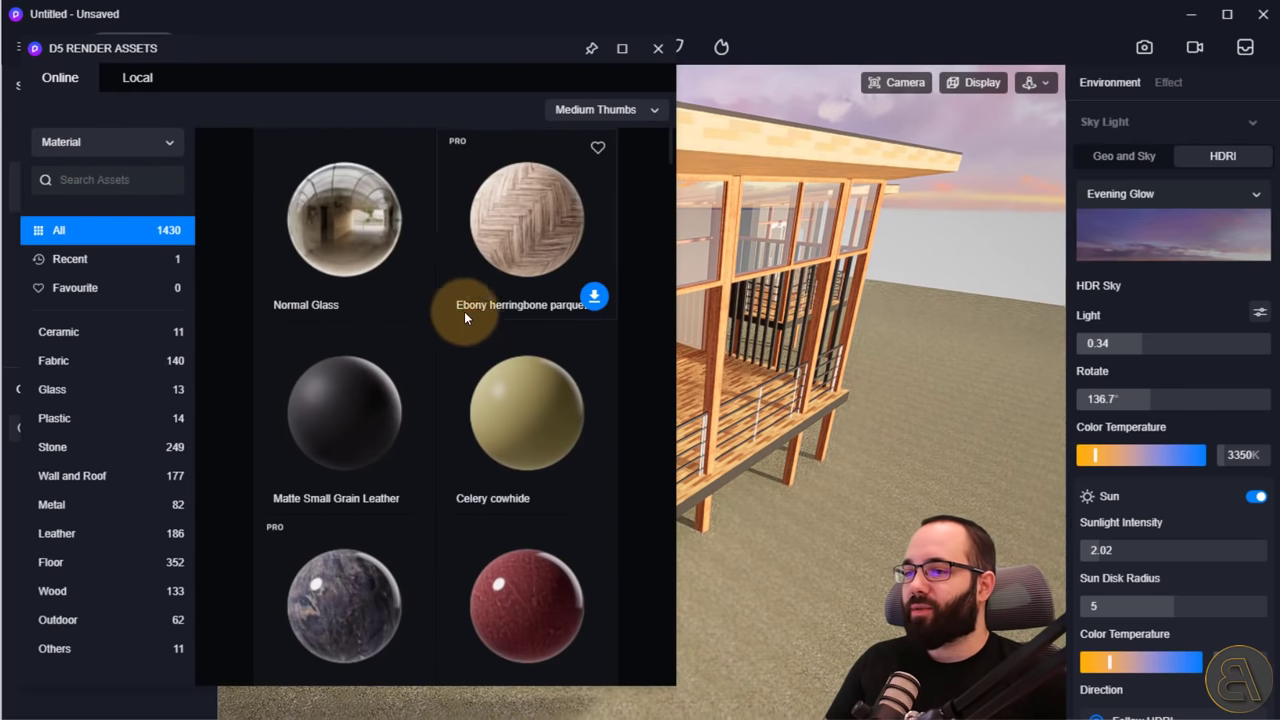
scroll(435, 323, down, 10)
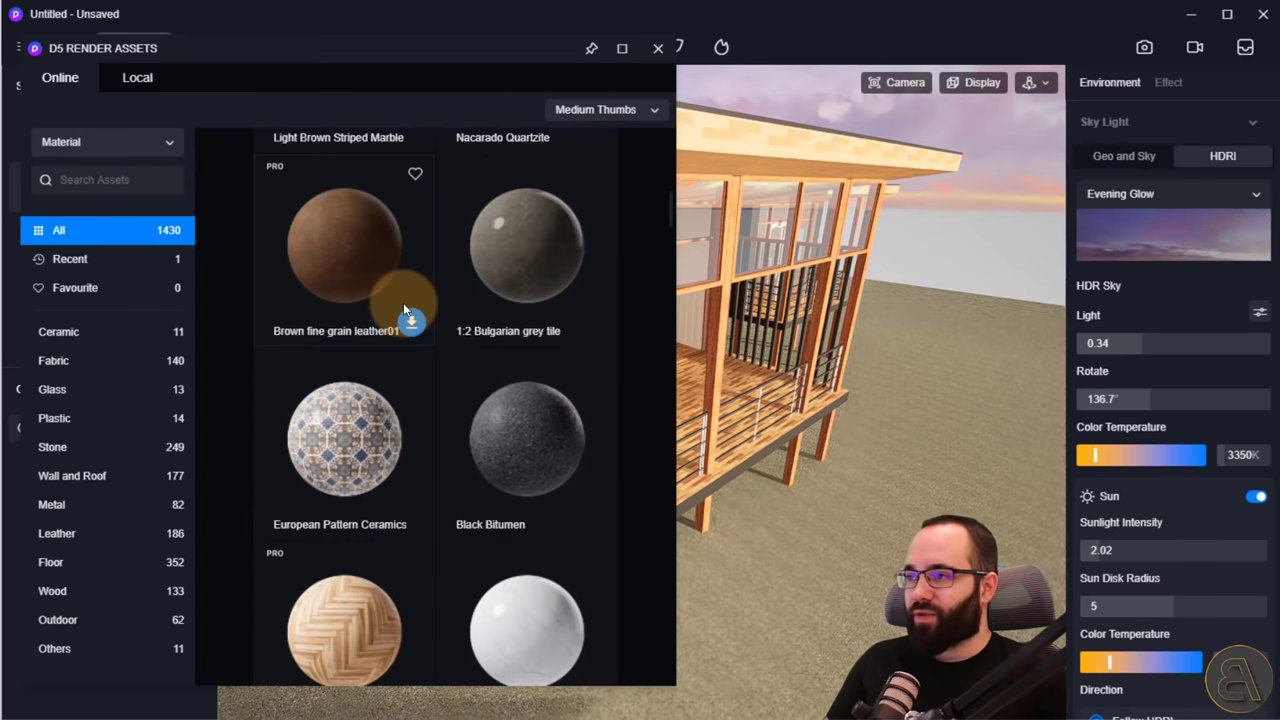
- Find and select the Black wood material in the Wood category of the online asset library
click(82, 590)
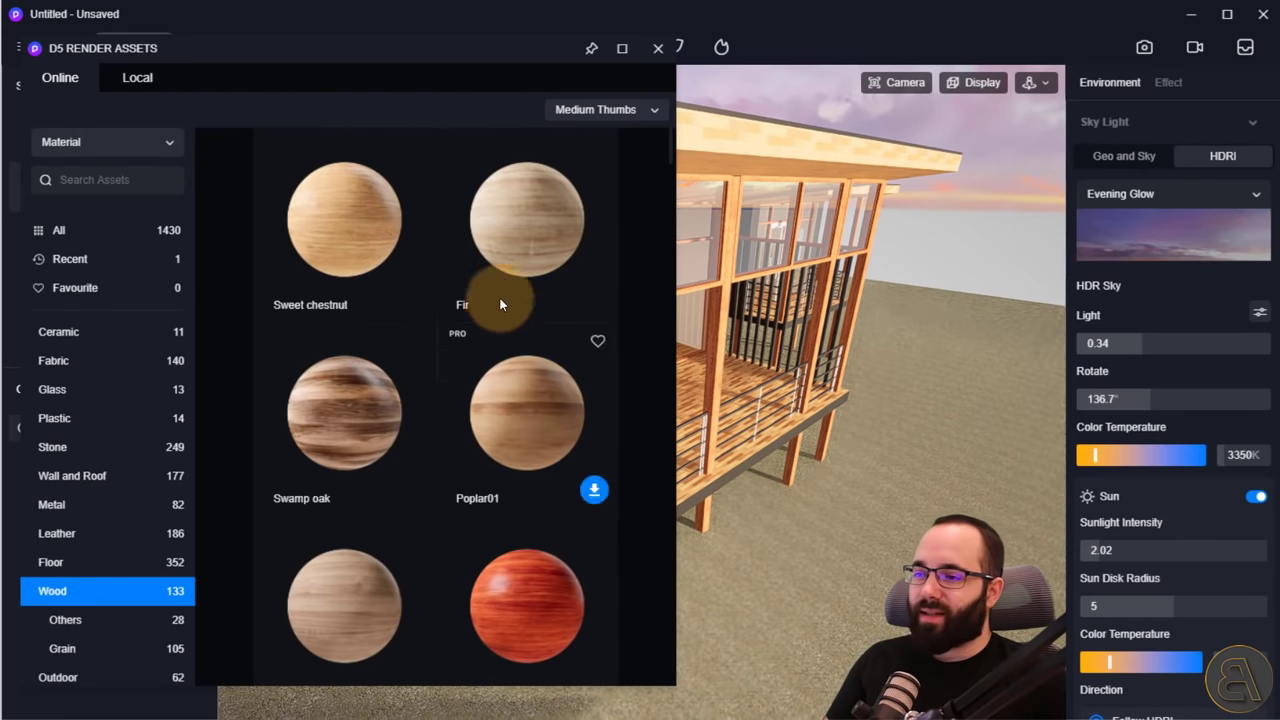
scroll(385, 280, down, 3)
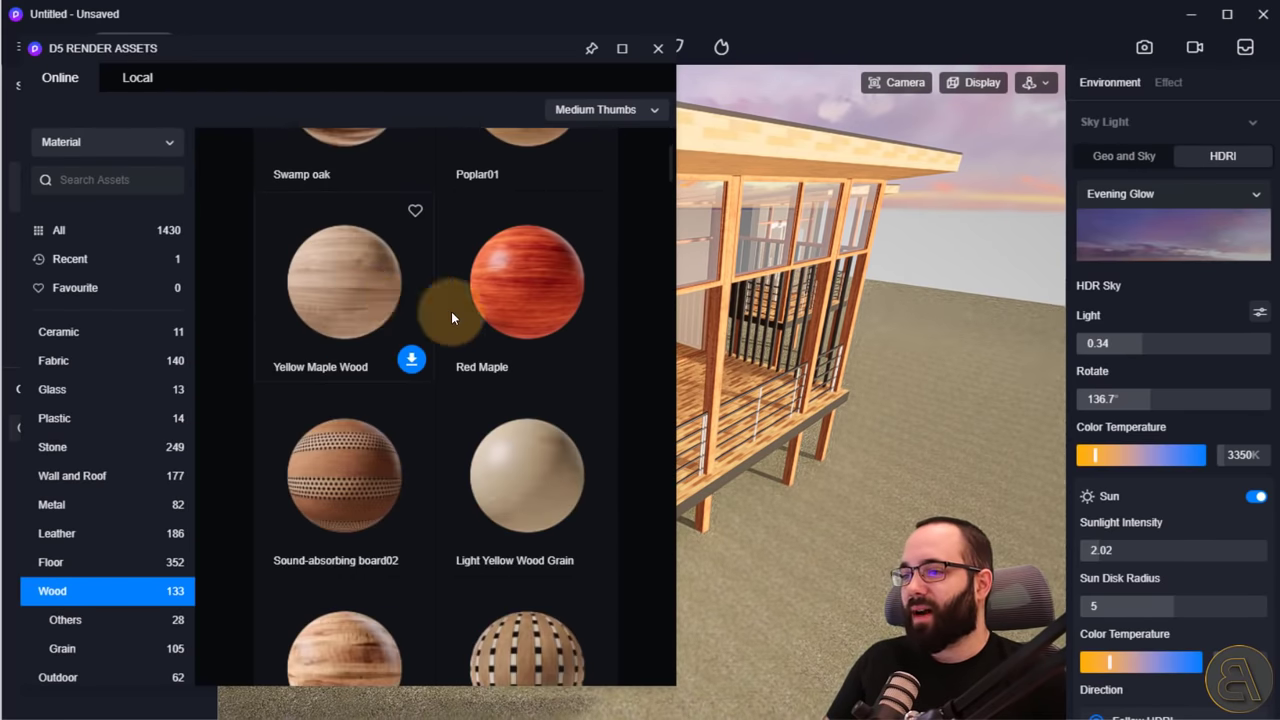
scroll(386, 317, down, 4)
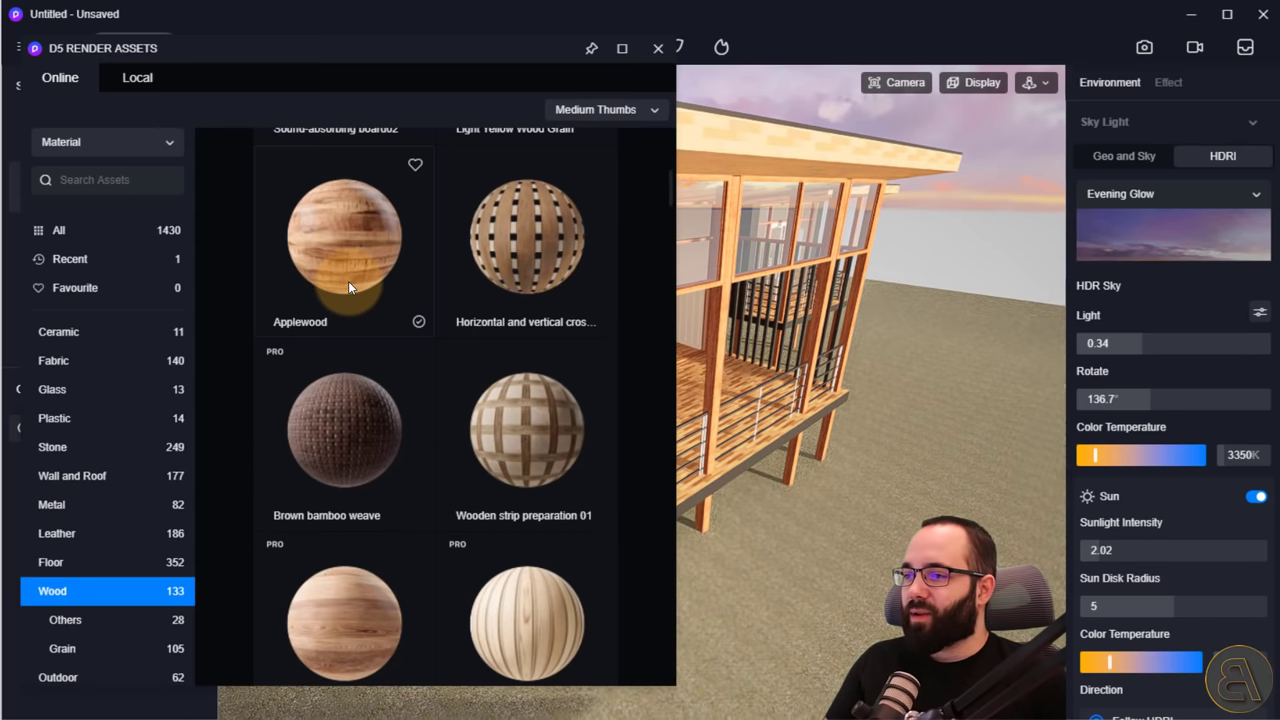
scroll(496, 318, down, 4)
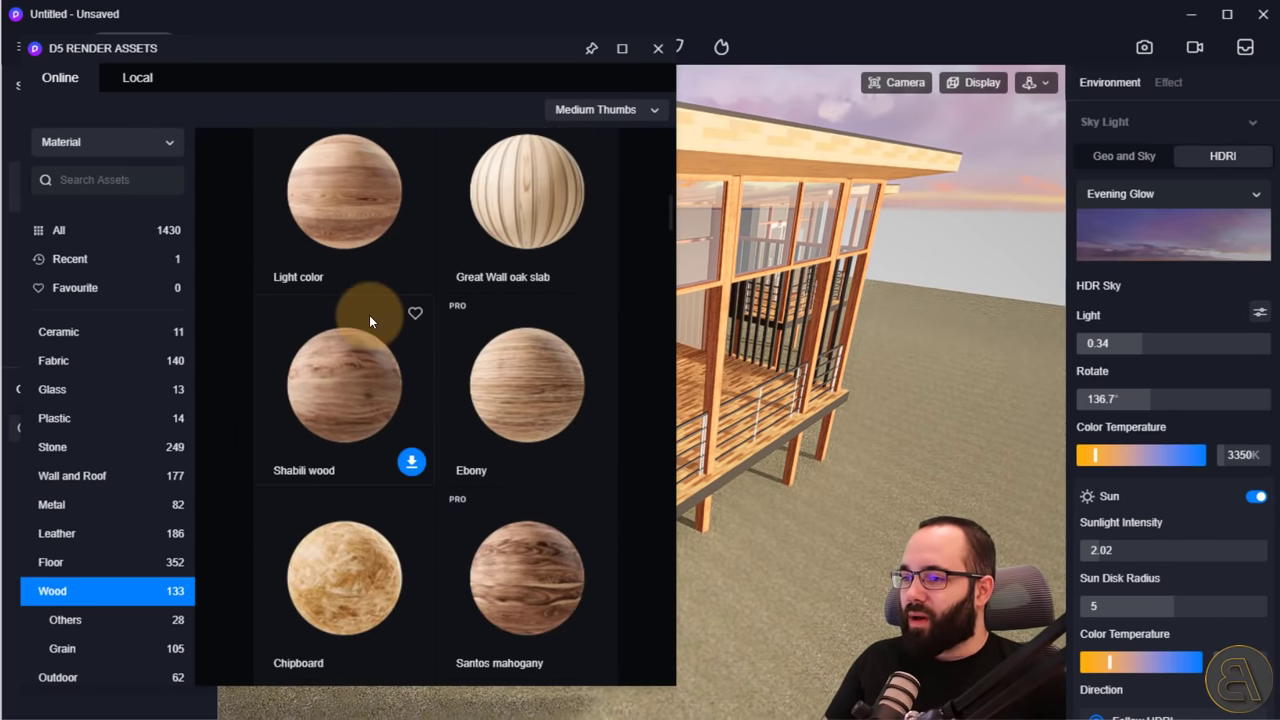
scroll(369, 320, down, 10)
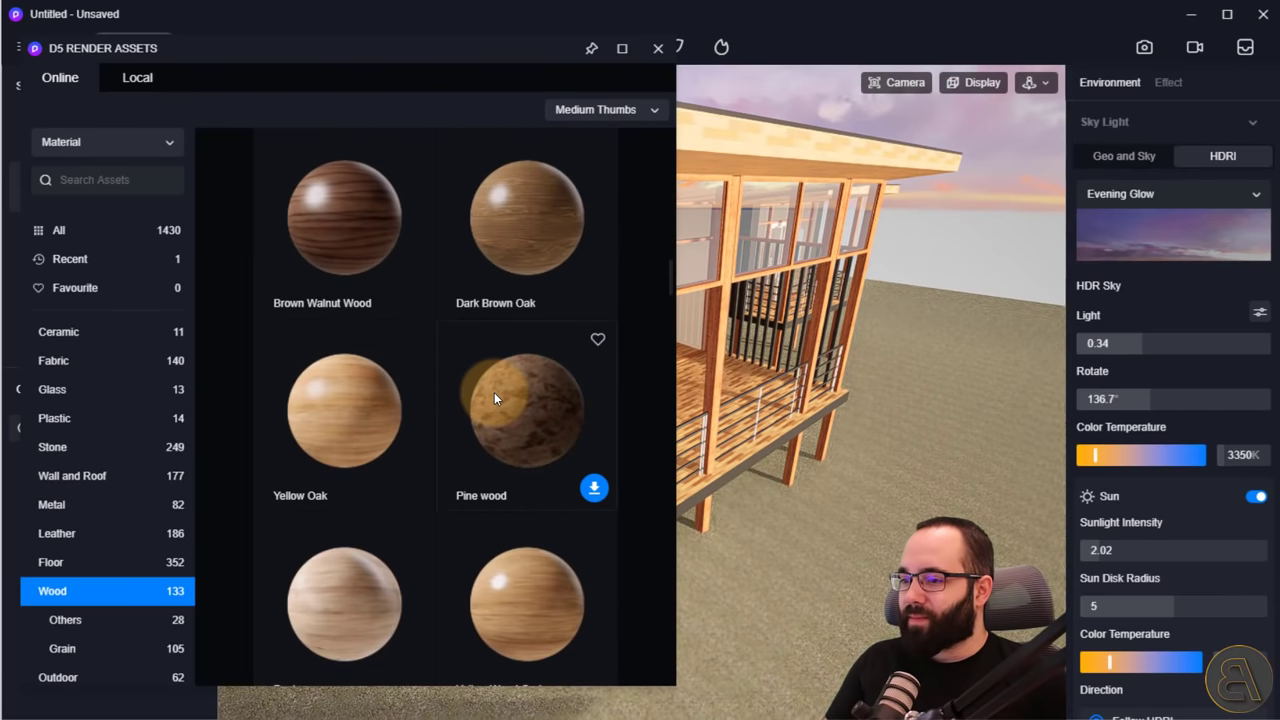
scroll(494, 392, down, 4)
scroll(481, 375, down, 2)
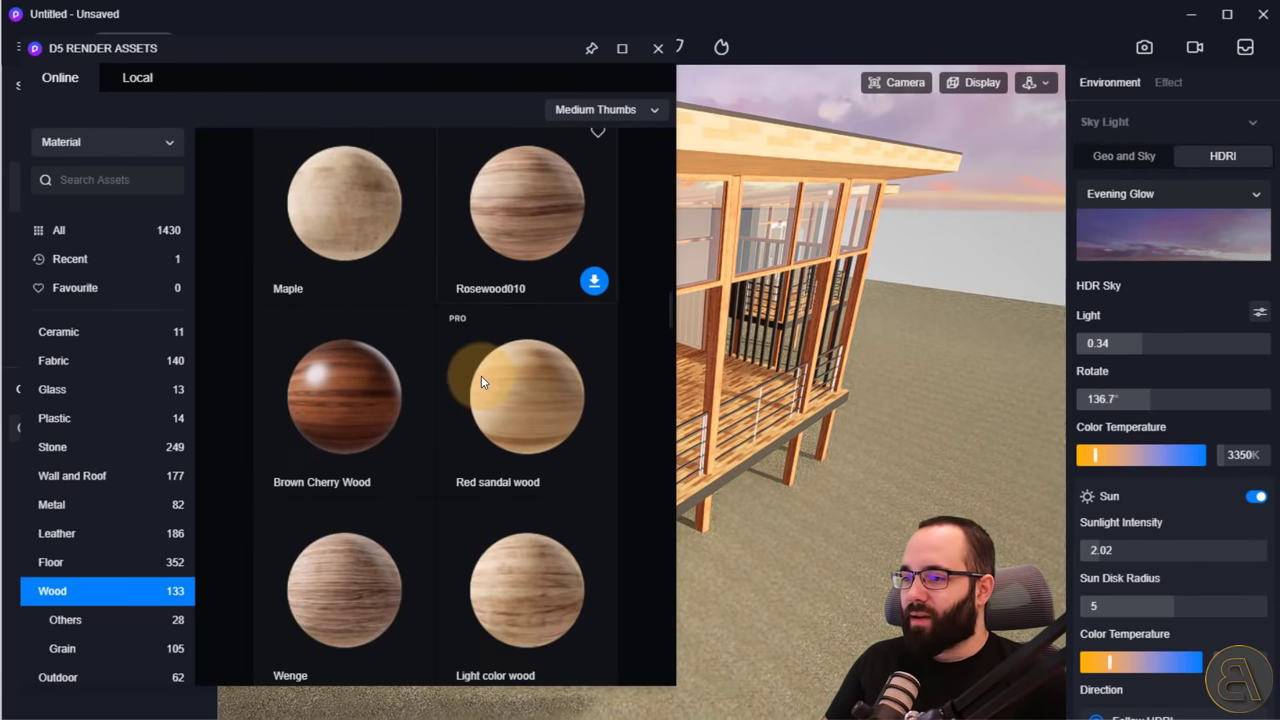
scroll(510, 285, down, 2)
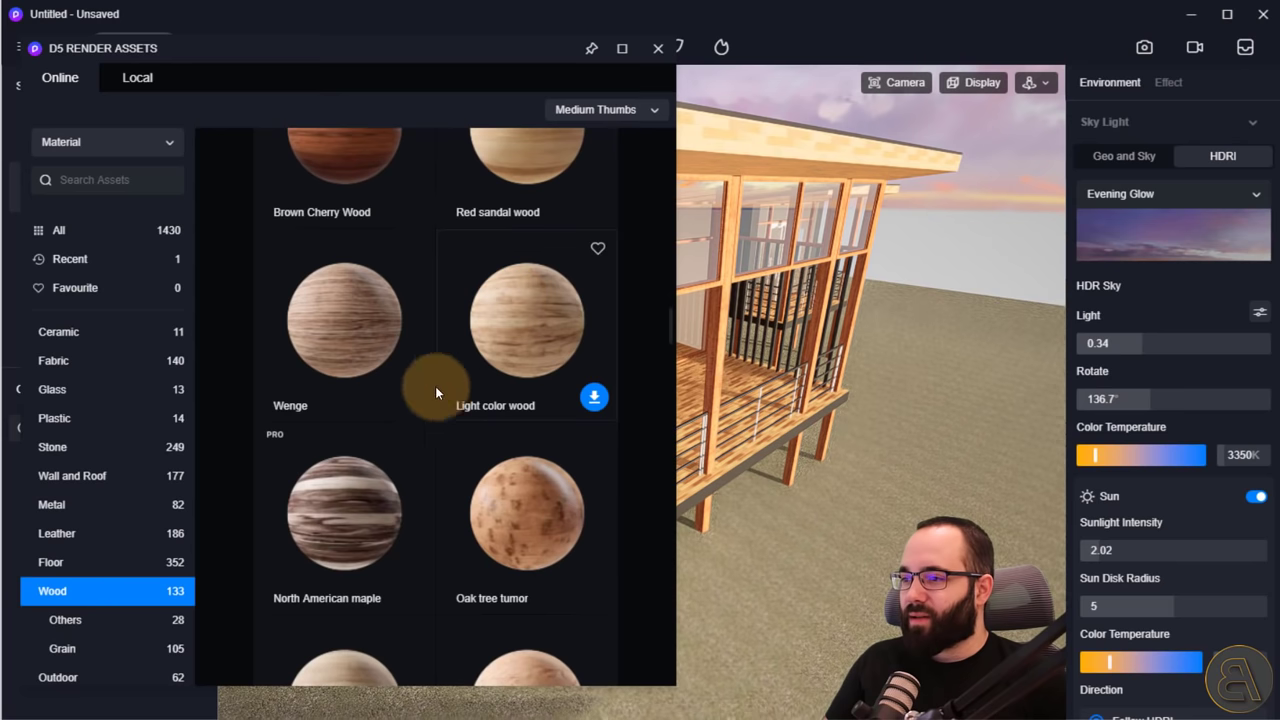
scroll(410, 378, down, 2)
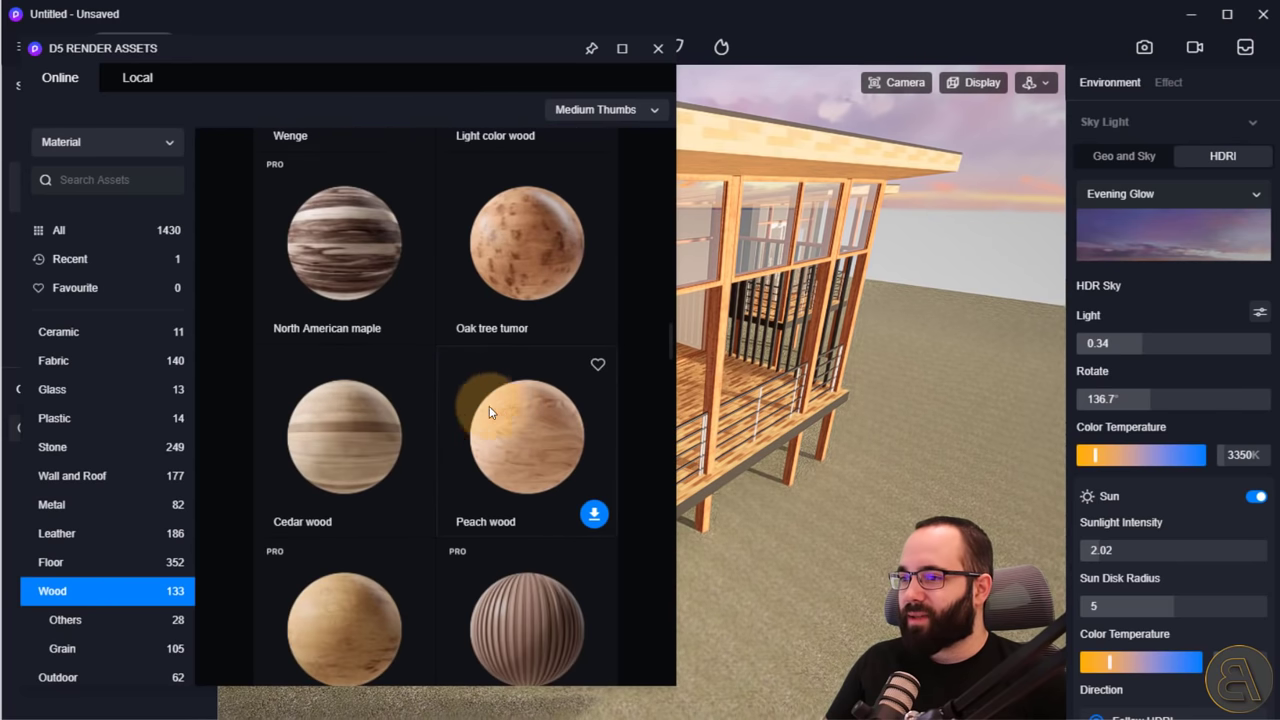
scroll(440, 405, down, 5)
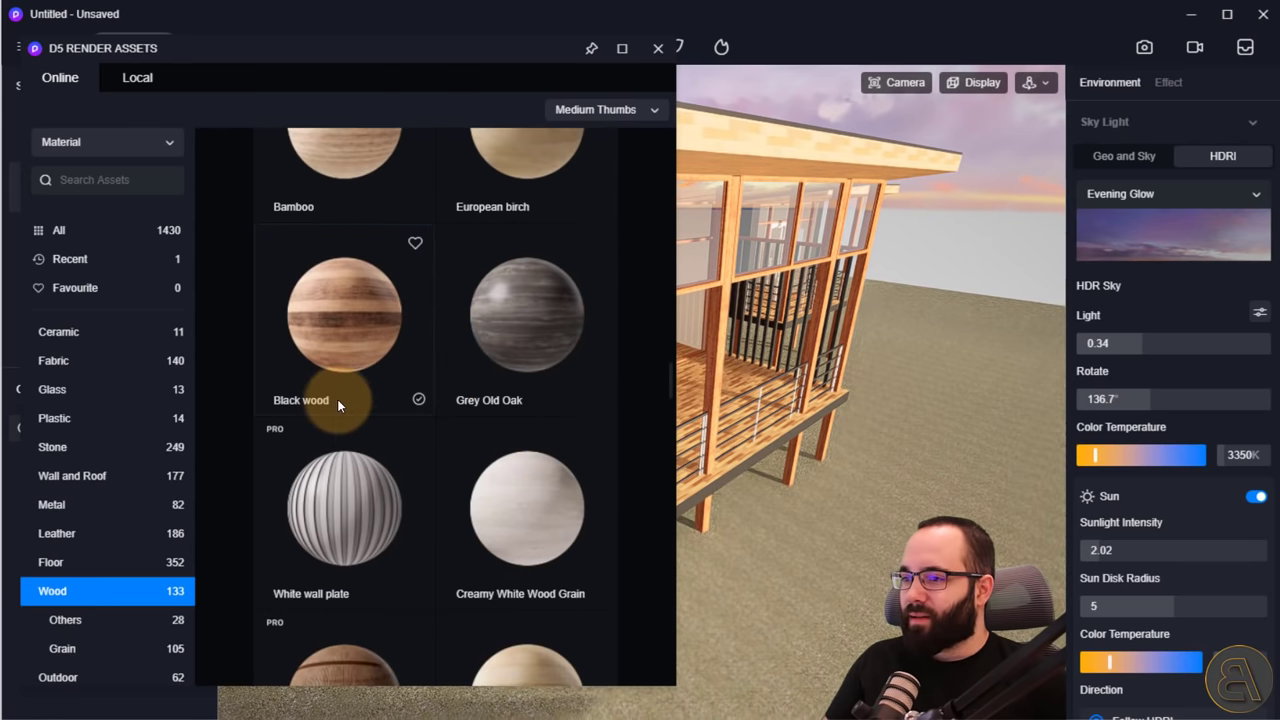
click(345, 313)
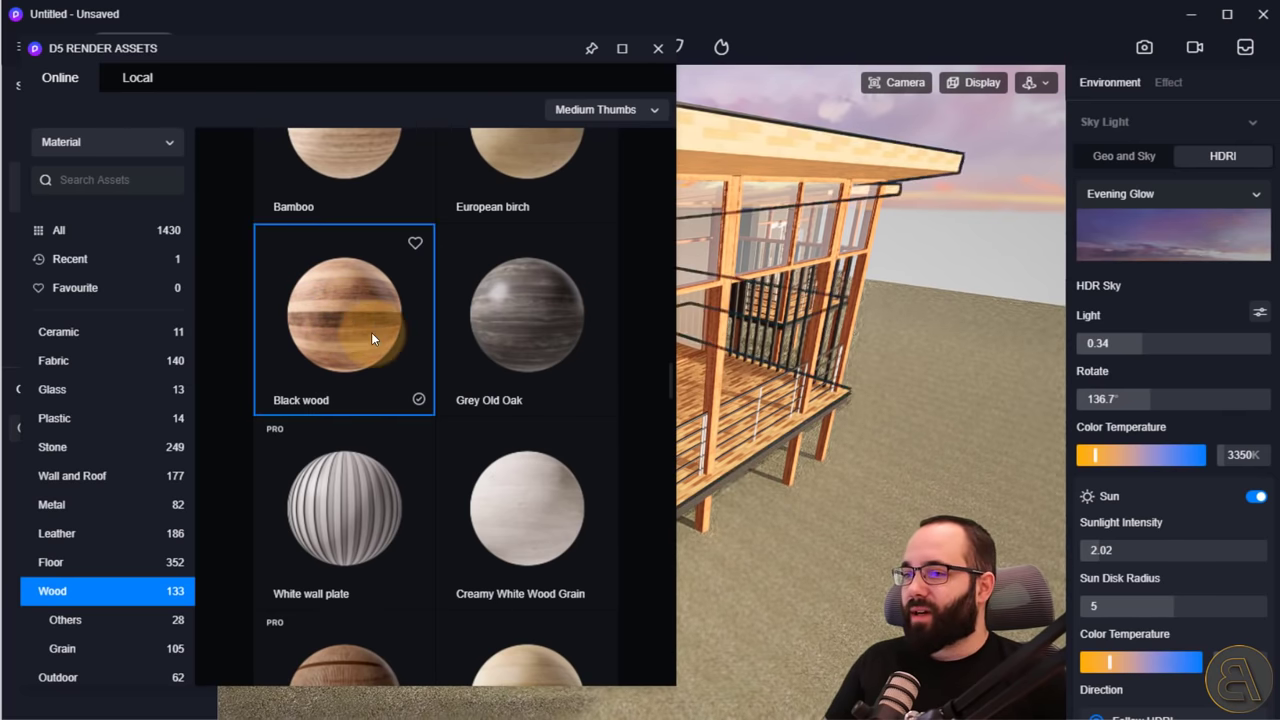
- Apply the Black wood material to the house's roof surface, close the asset library and view the house corner
drag(341, 334, 717, 163)
drag(777, 215, 825, 159)
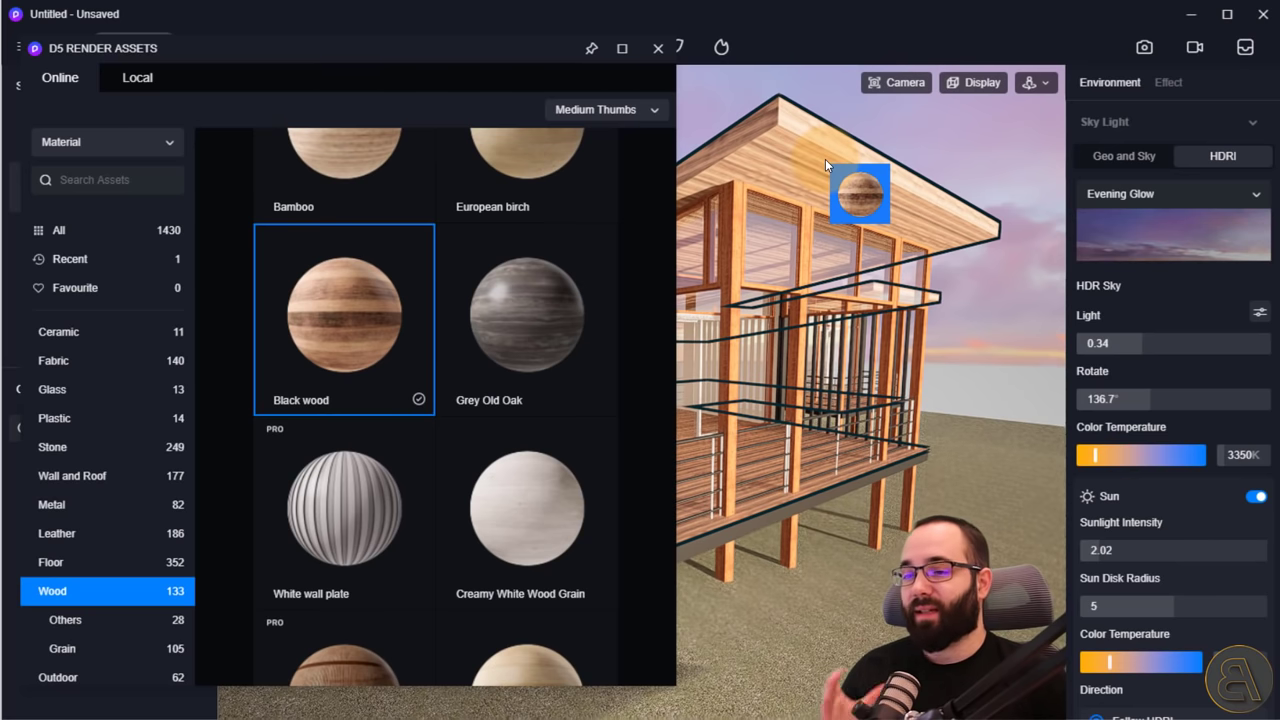
drag(825, 159, 642, 139)
click(655, 48)
right_drag(563, 164, 554, 240)
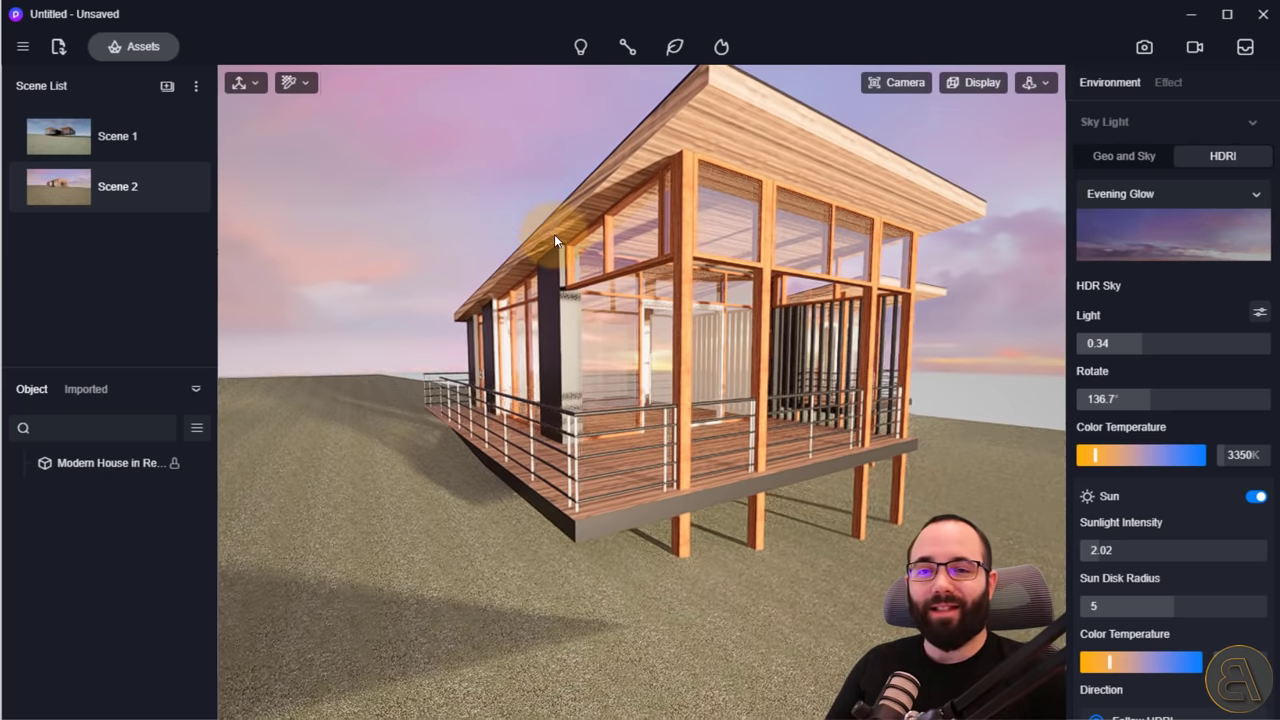
right_drag(437, 200, 506, 230)
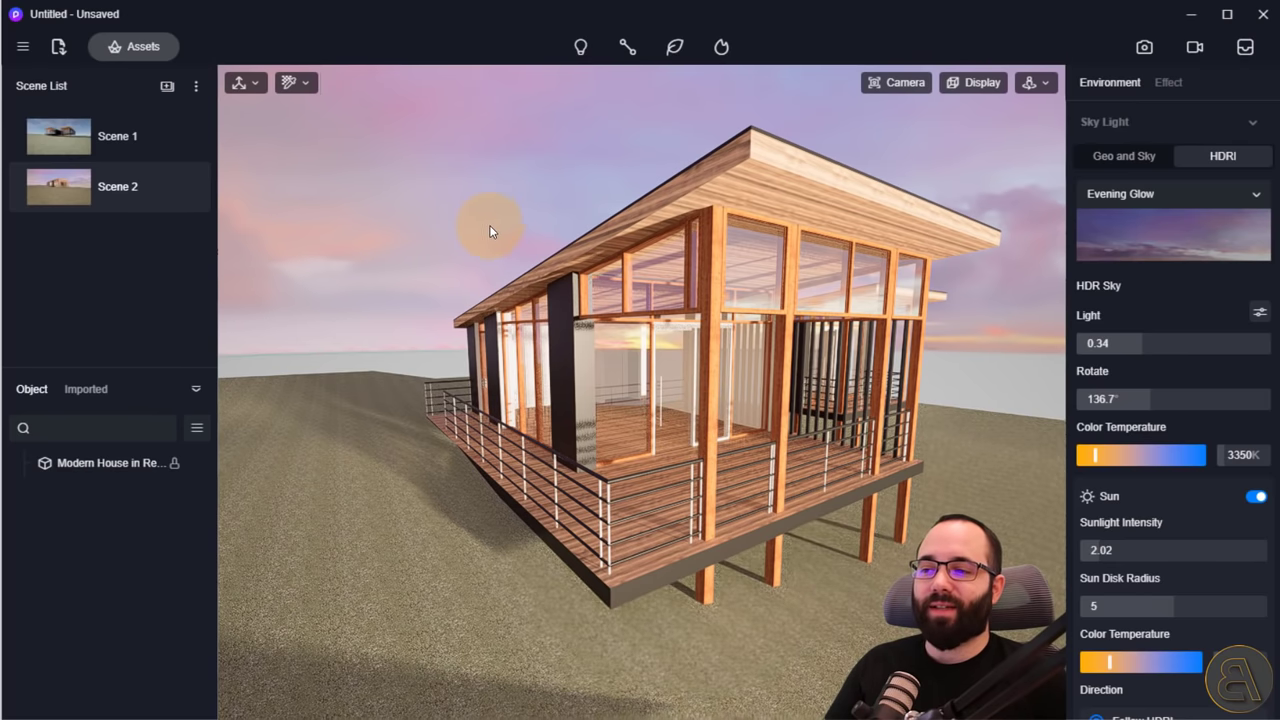
- Select the house's Black wood surface and examine its base color, normal, specular, roughness, metallic, AO, emissive and UV settings
right_drag(628, 418, 584, 163)
click(576, 168)
click(695, 176)
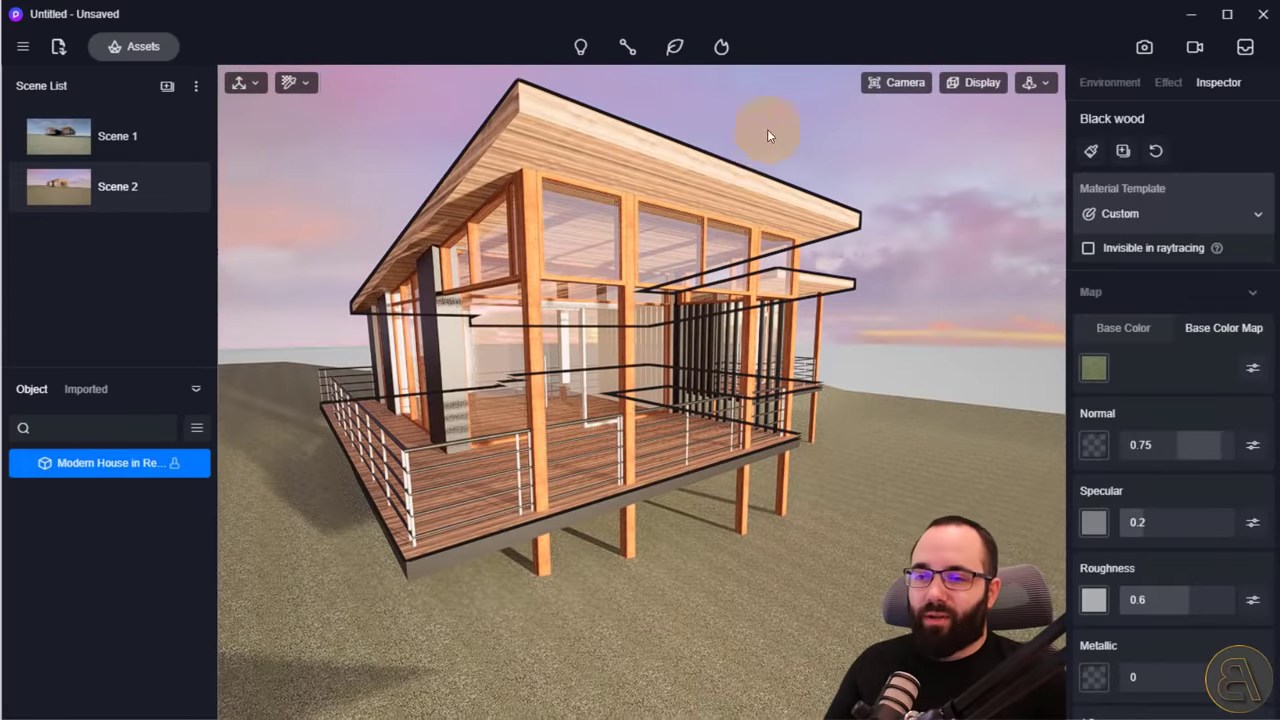
click(641, 179)
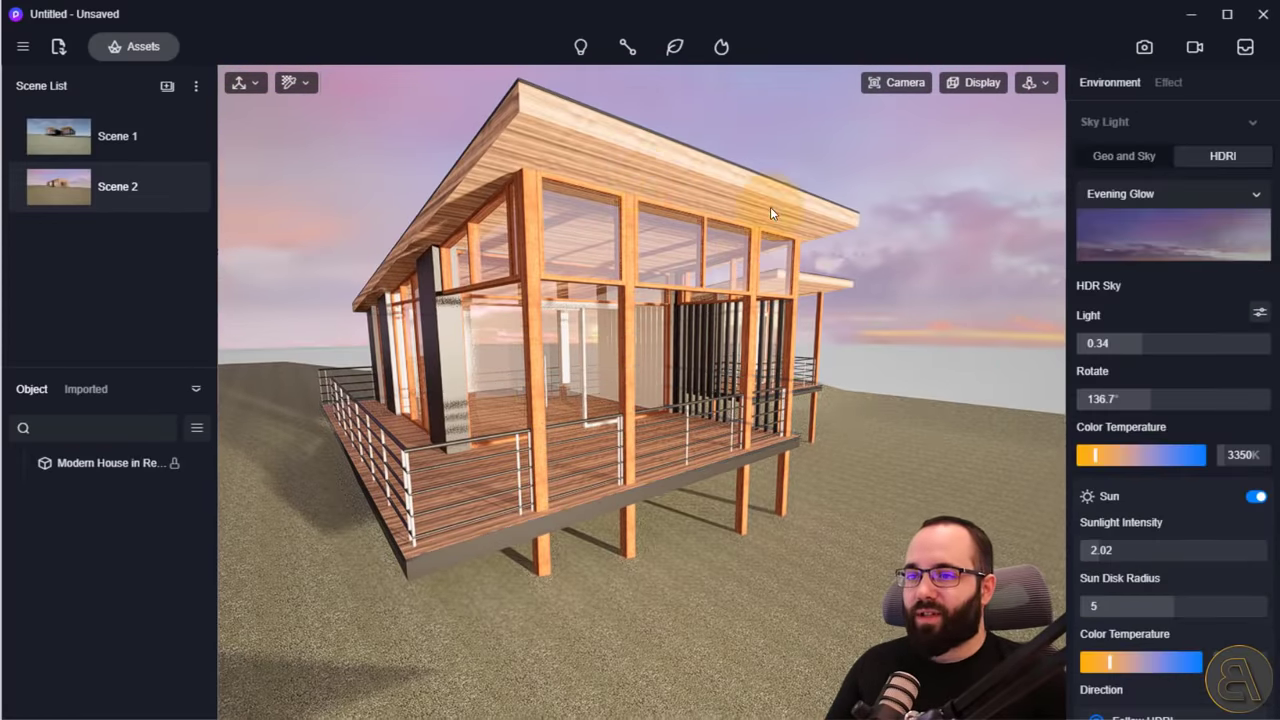
click(712, 172)
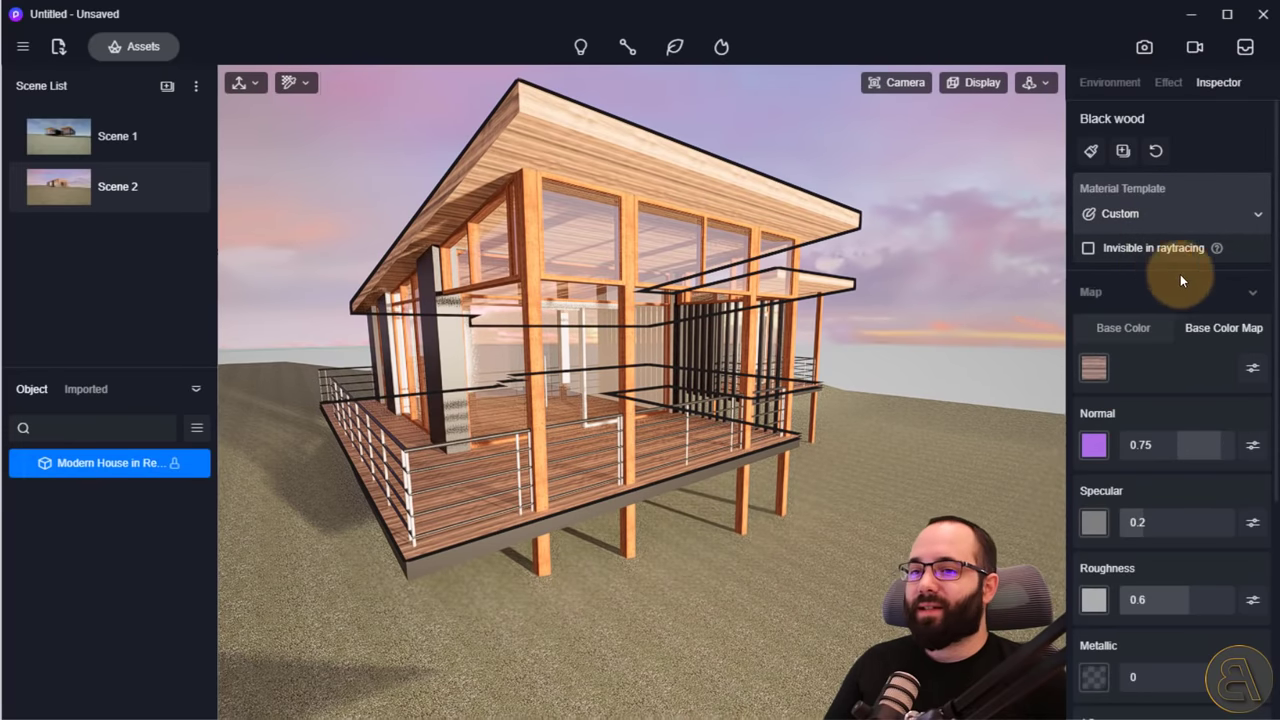
scroll(1152, 325, down, 1)
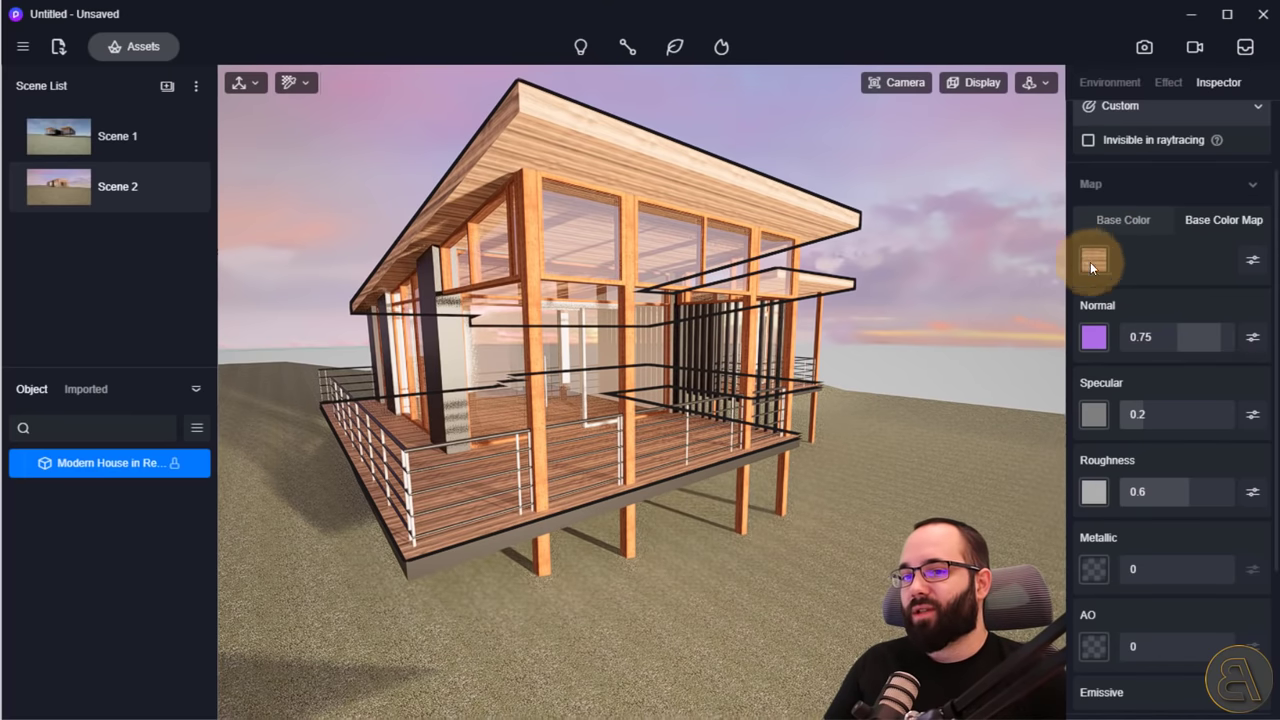
scroll(1188, 263, down, 1)
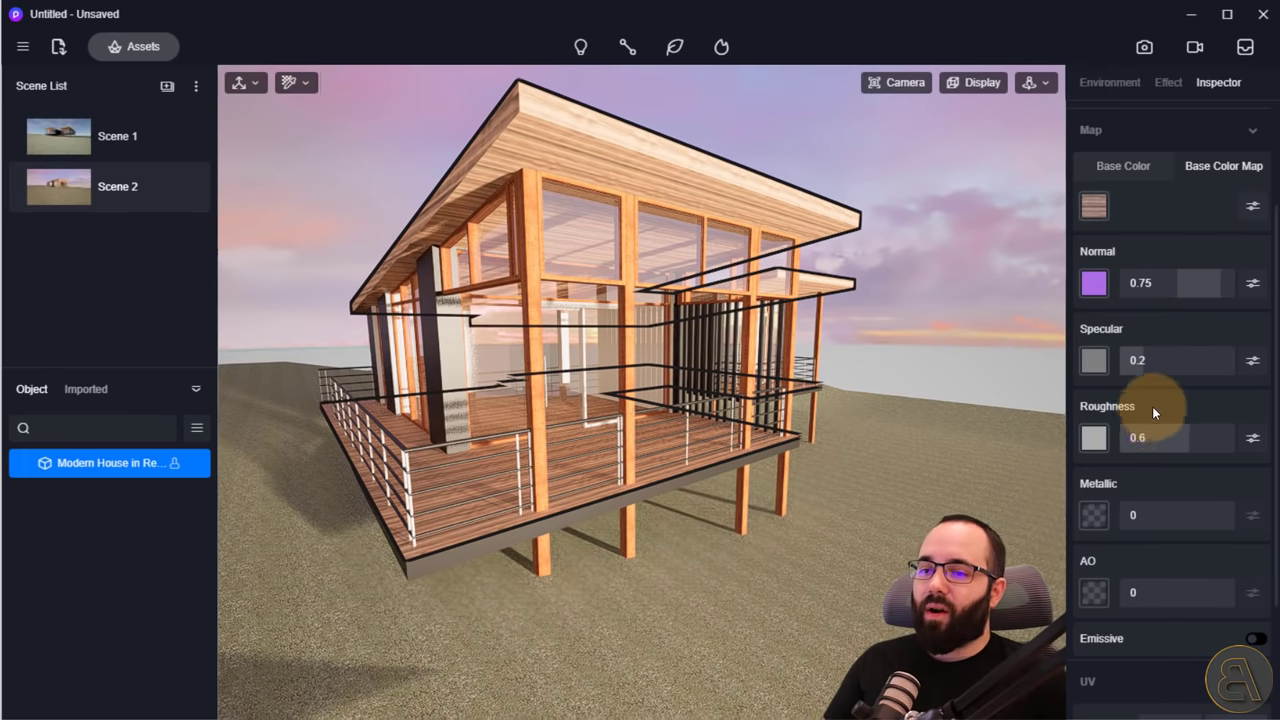
scroll(1152, 406, down, 3)
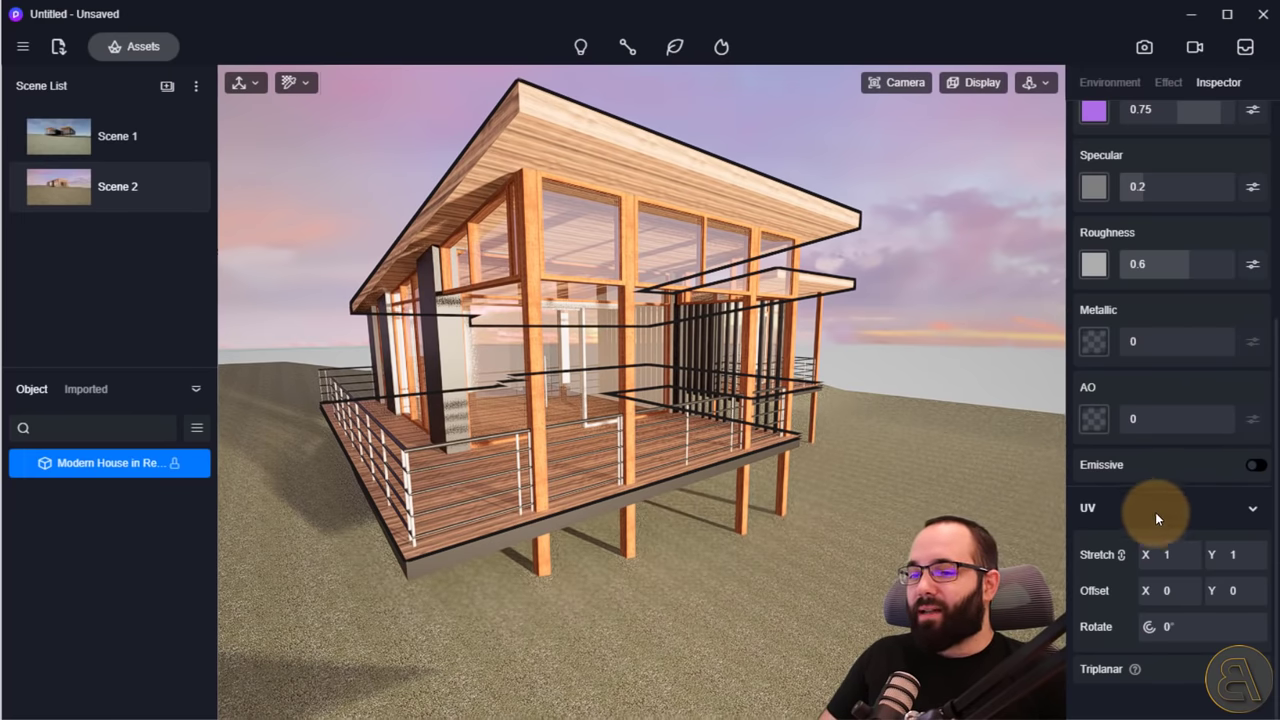
scroll(1180, 525, up, 3)
scroll(1150, 660, down, 3)
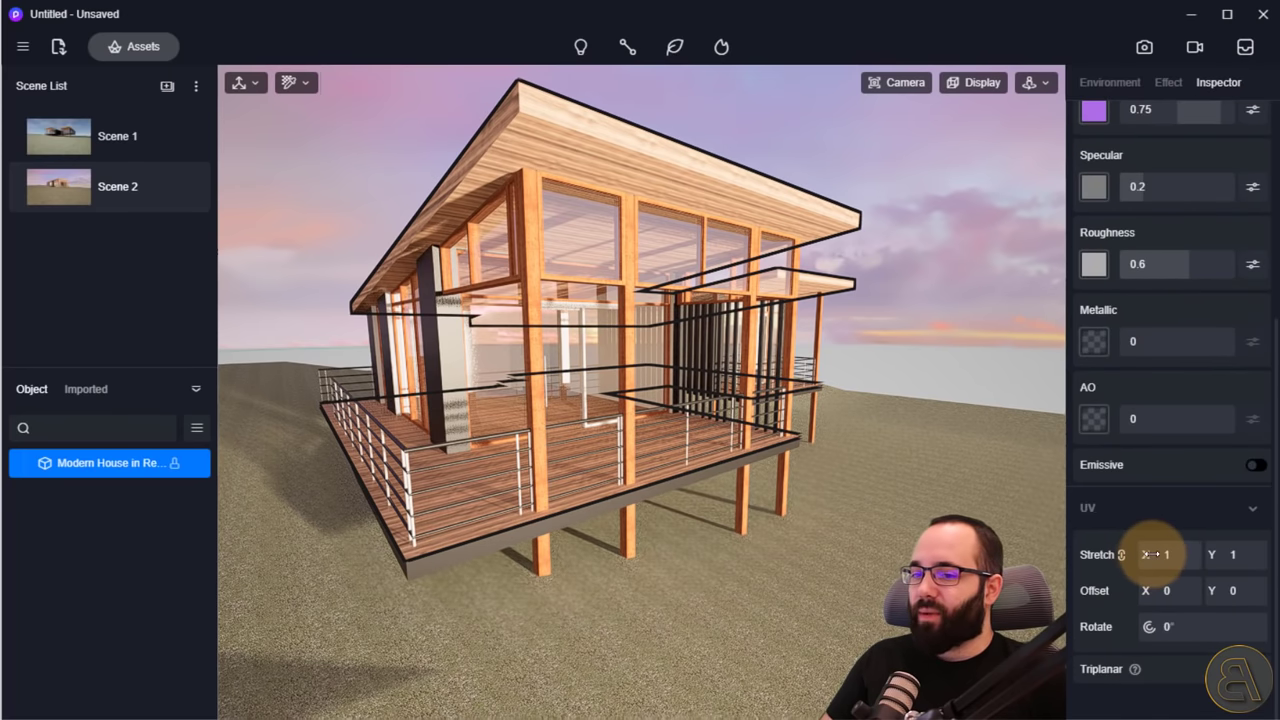
- Set the Black wood's UV stretch to 1.04 in X and Y and its rotation to 90°, keeping offset 0
mouse_move(1148, 554)
mouse_down()
mouse_move(1120, 562)
mouse_move(1172, 555)
mouse_move(1124, 557)
mouse_up()
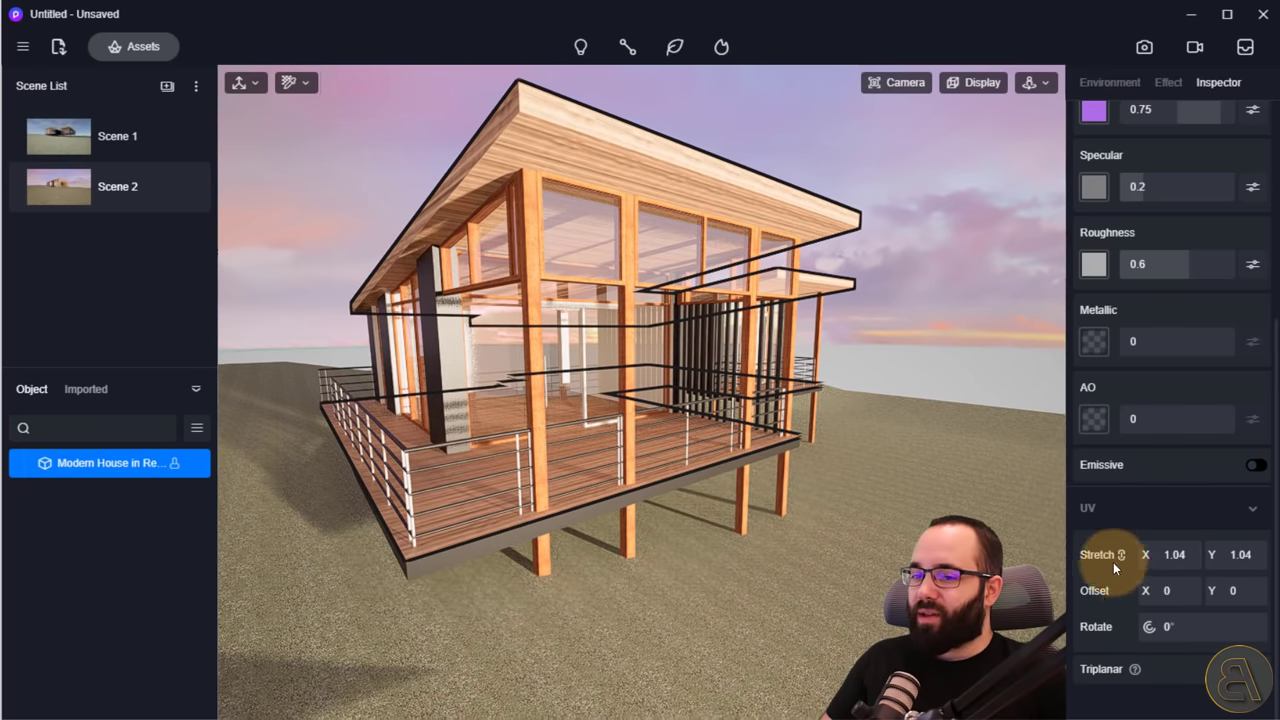
mouse_move(1146, 591)
mouse_down()
mouse_move(1223, 591)
mouse_move(1124, 590)
mouse_move(1184, 589)
mouse_move(1143, 589)
mouse_move(1170, 590)
mouse_up()
click(1175, 590)
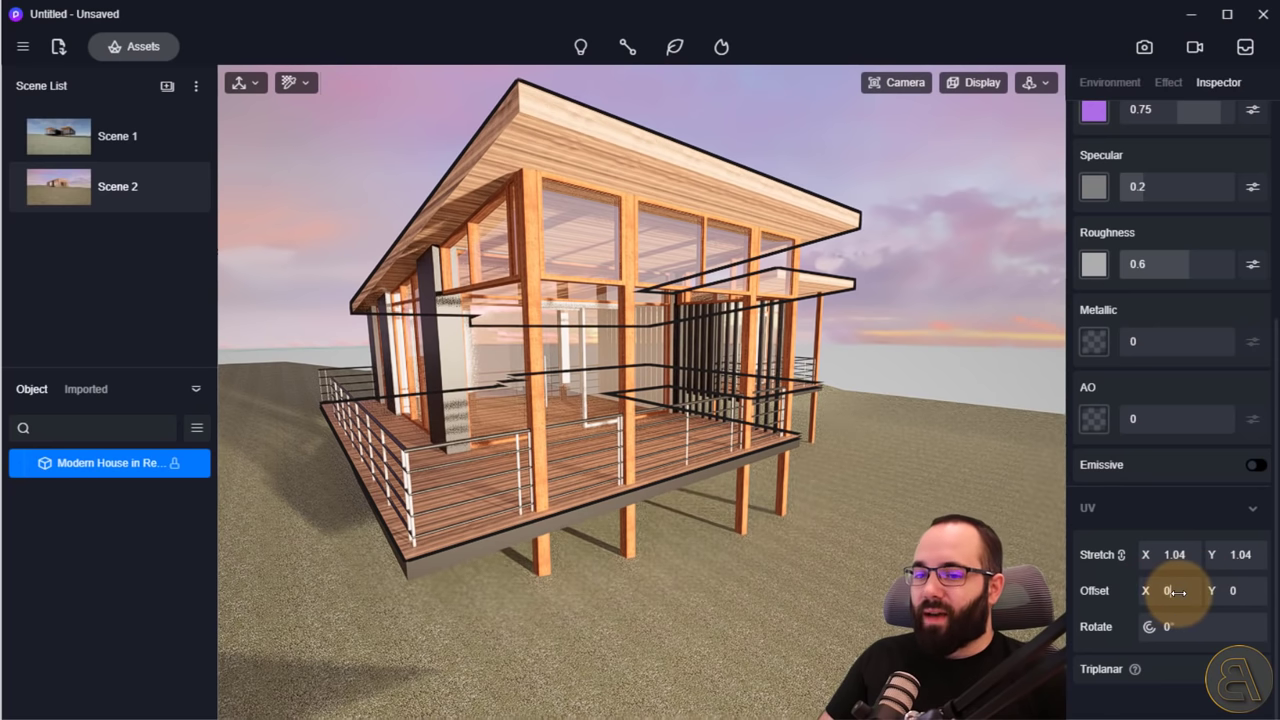
drag(1148, 628, 1170, 627)
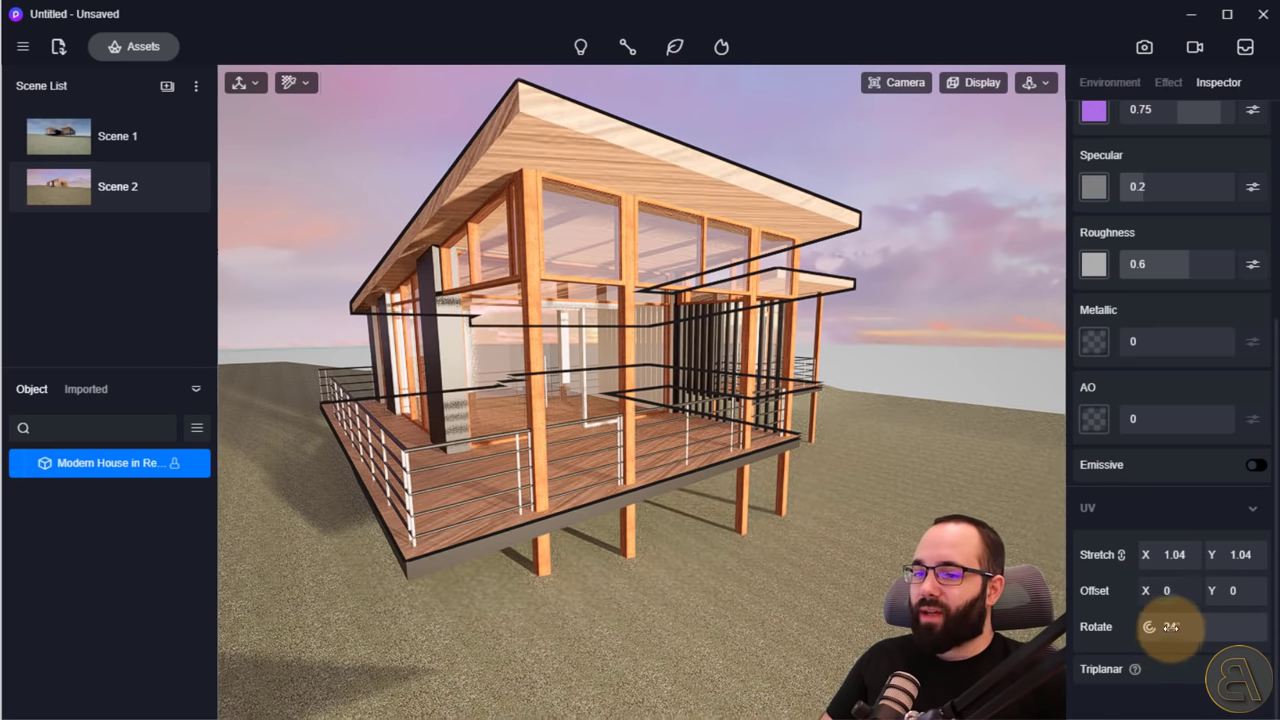
text(0)
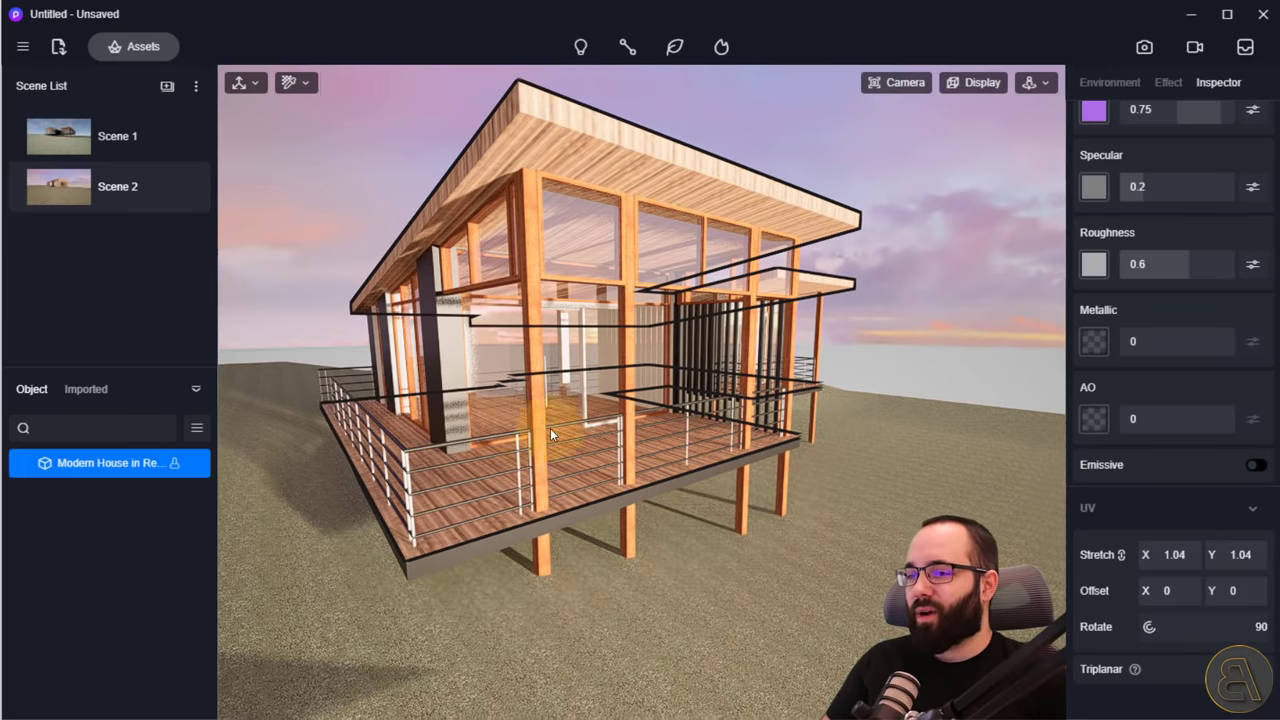
click(306, 321)
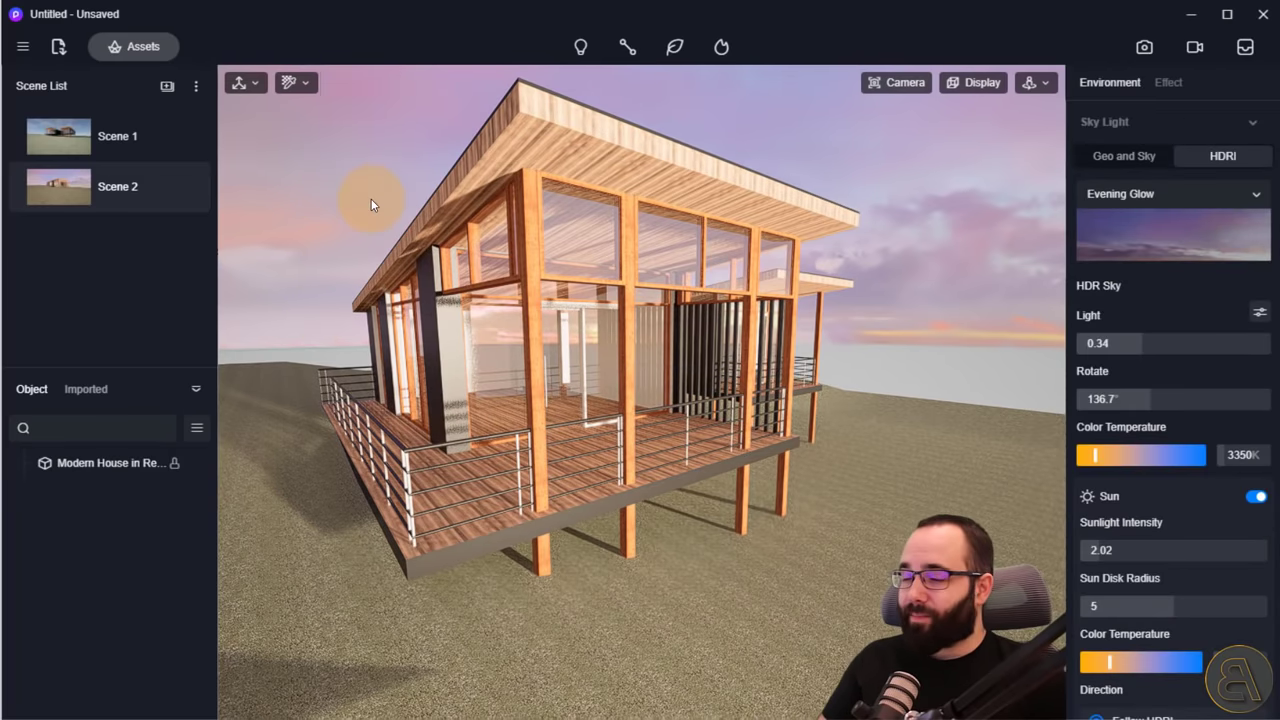
right_drag(369, 190, 668, 275)
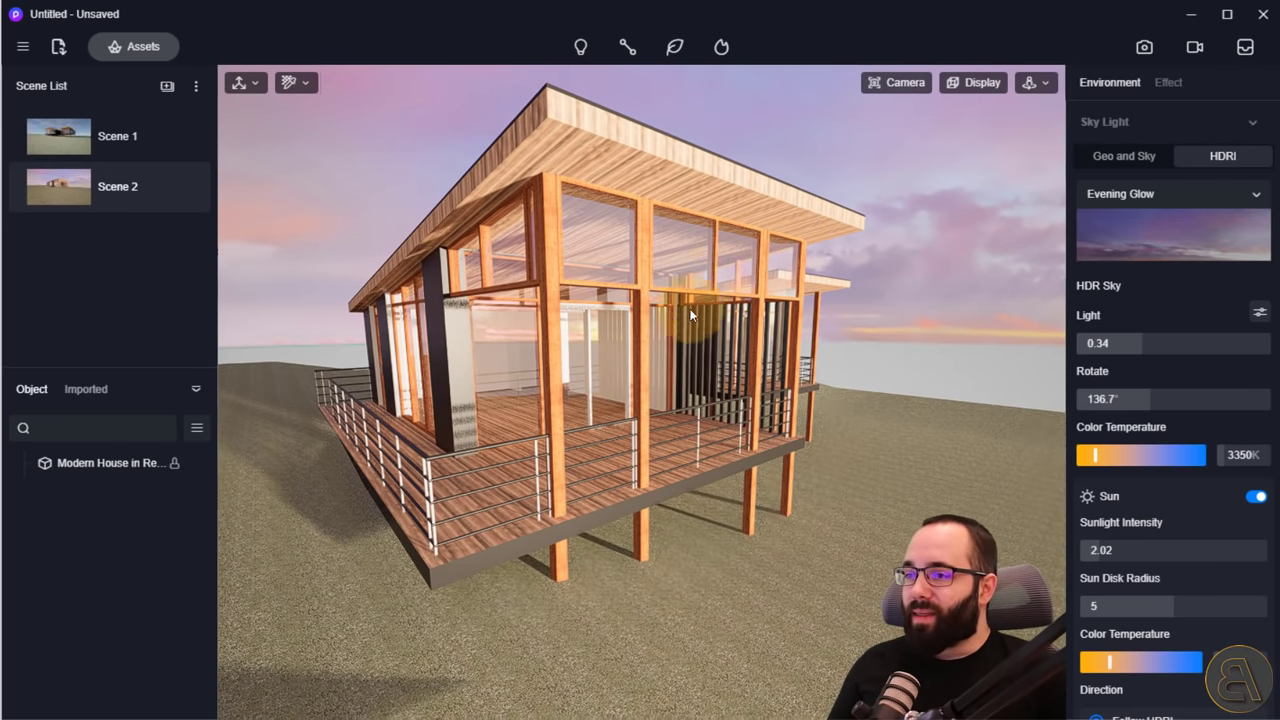
click(380, 231)
right_drag(368, 237, 356, 263)
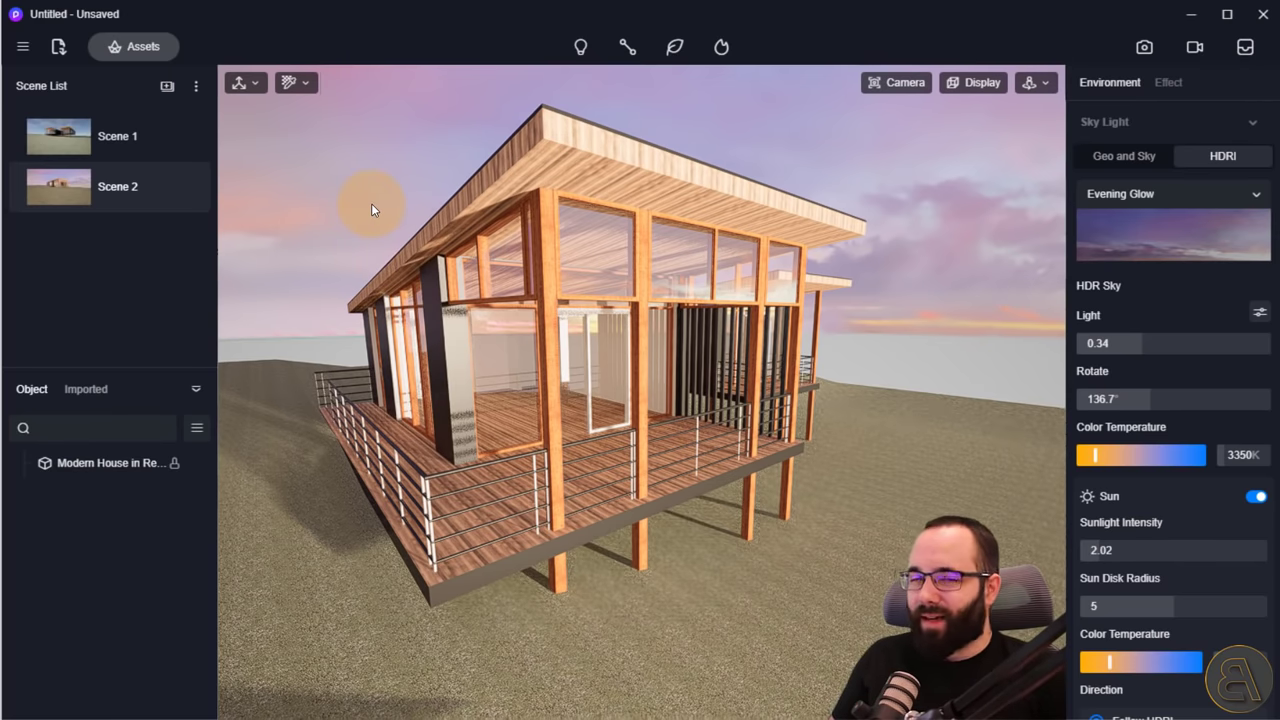
- Save the project to the Desktop as "D5 Redner Test"
click(22, 46)
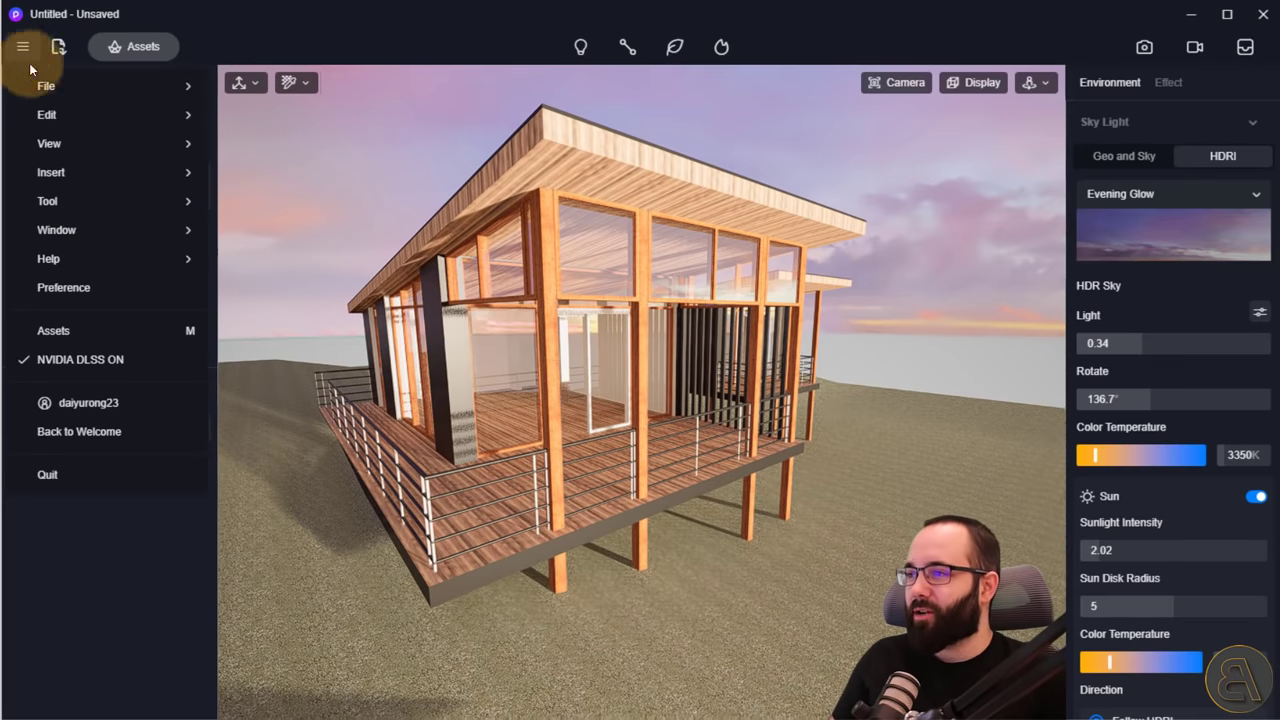
mouse_move(46, 88)
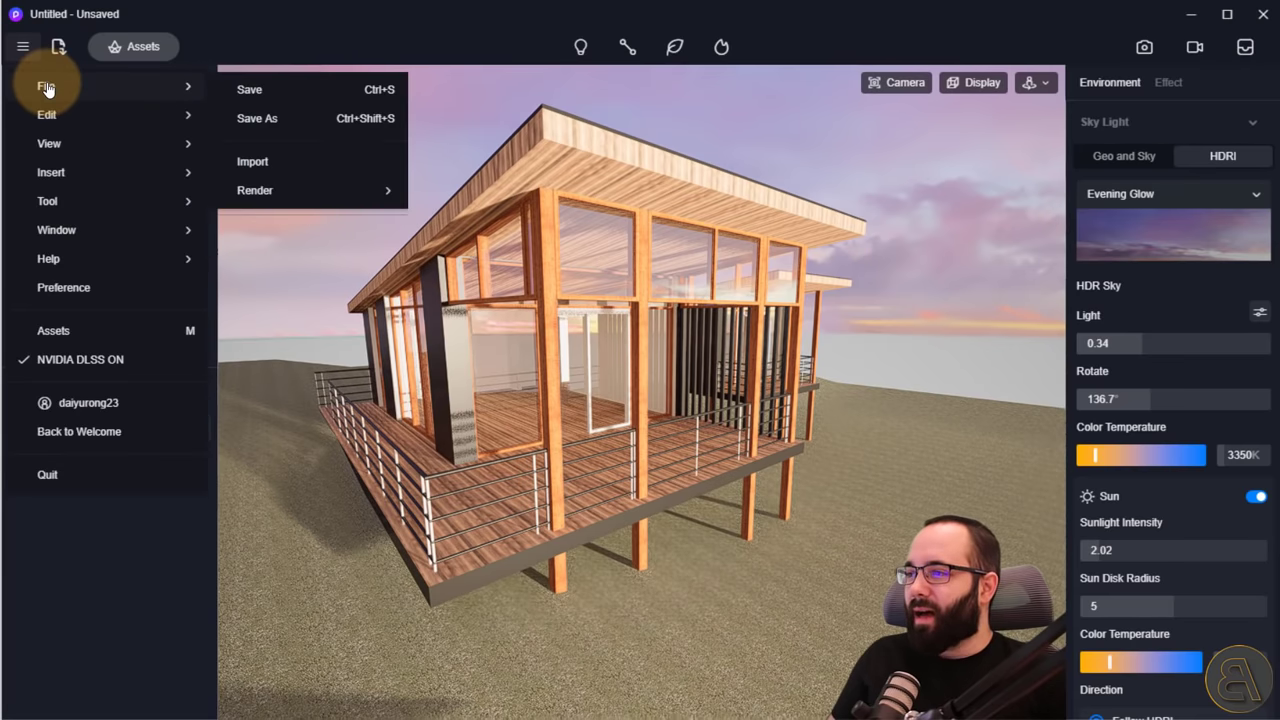
click(257, 118)
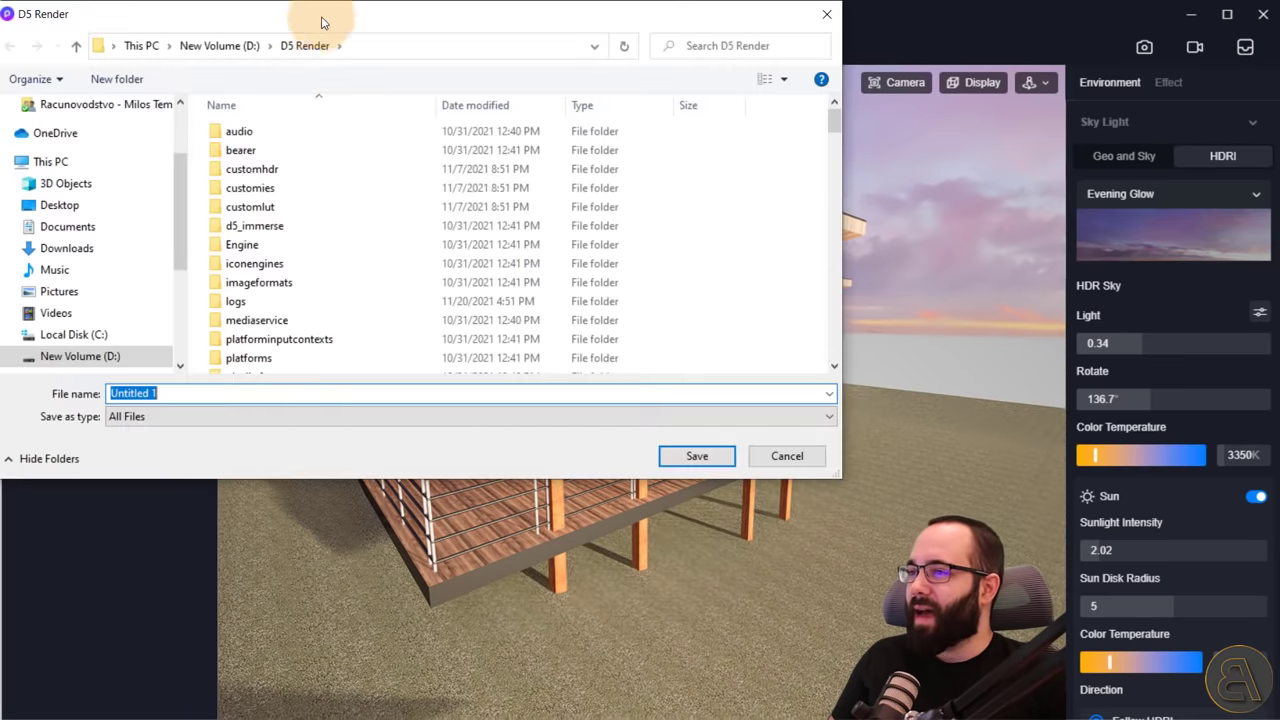
drag(322, 22, 385, 64)
click(120, 250)
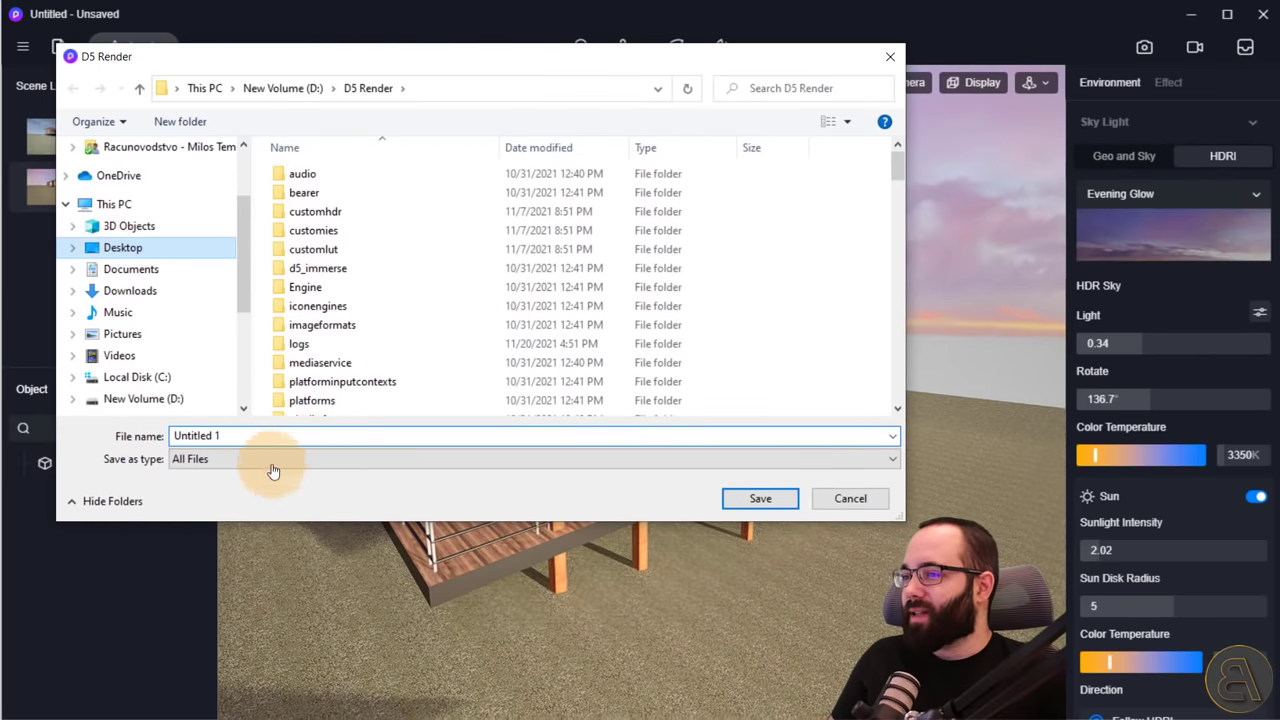
click(286, 436)
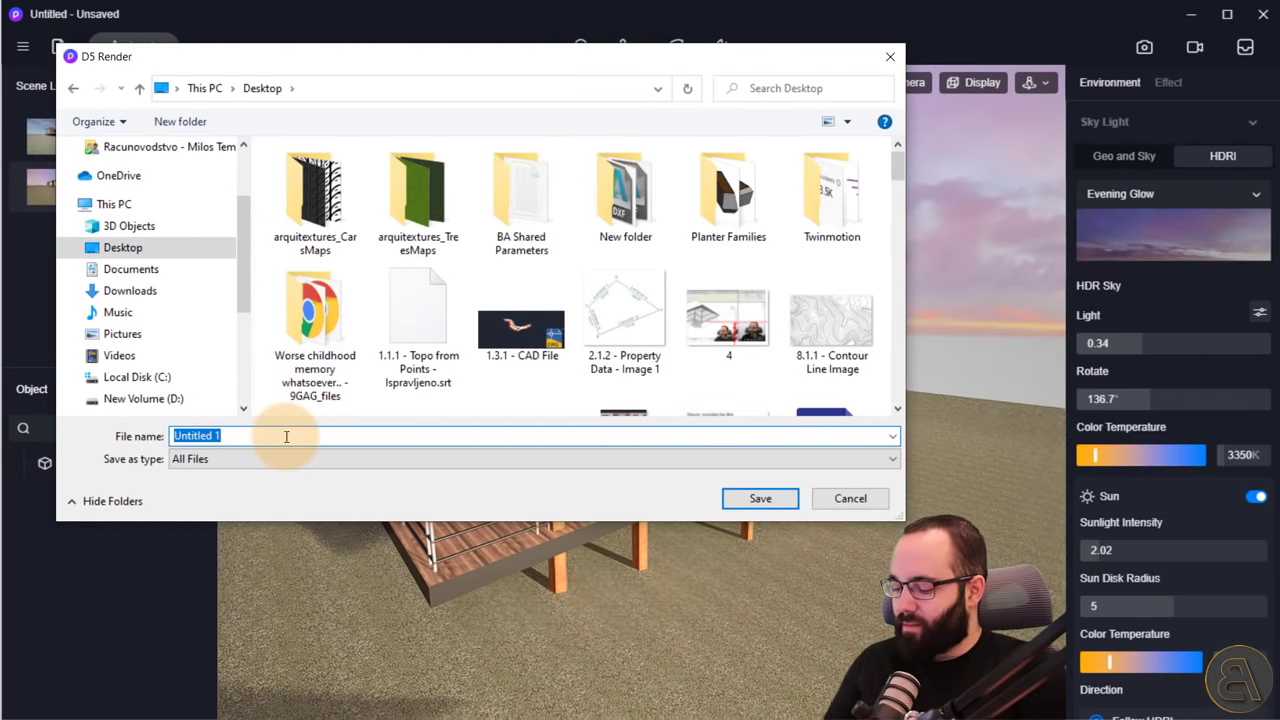
text(D5 Re)
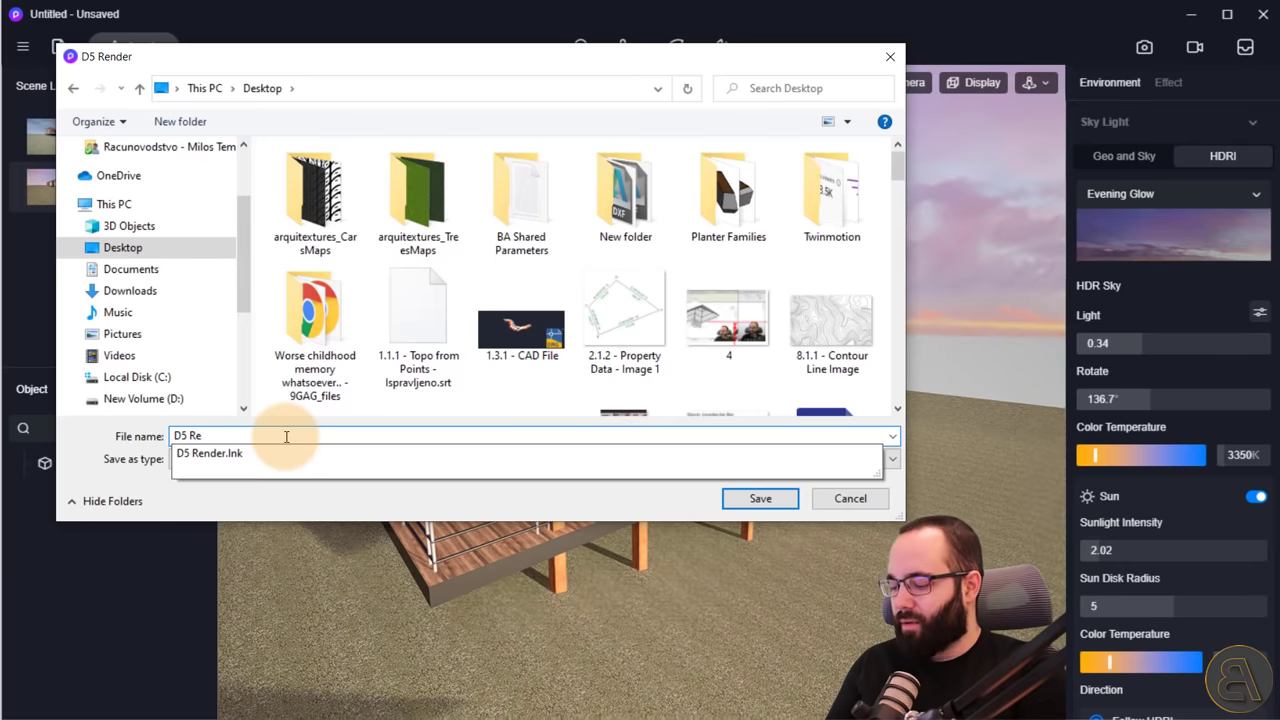
text(dner Test)
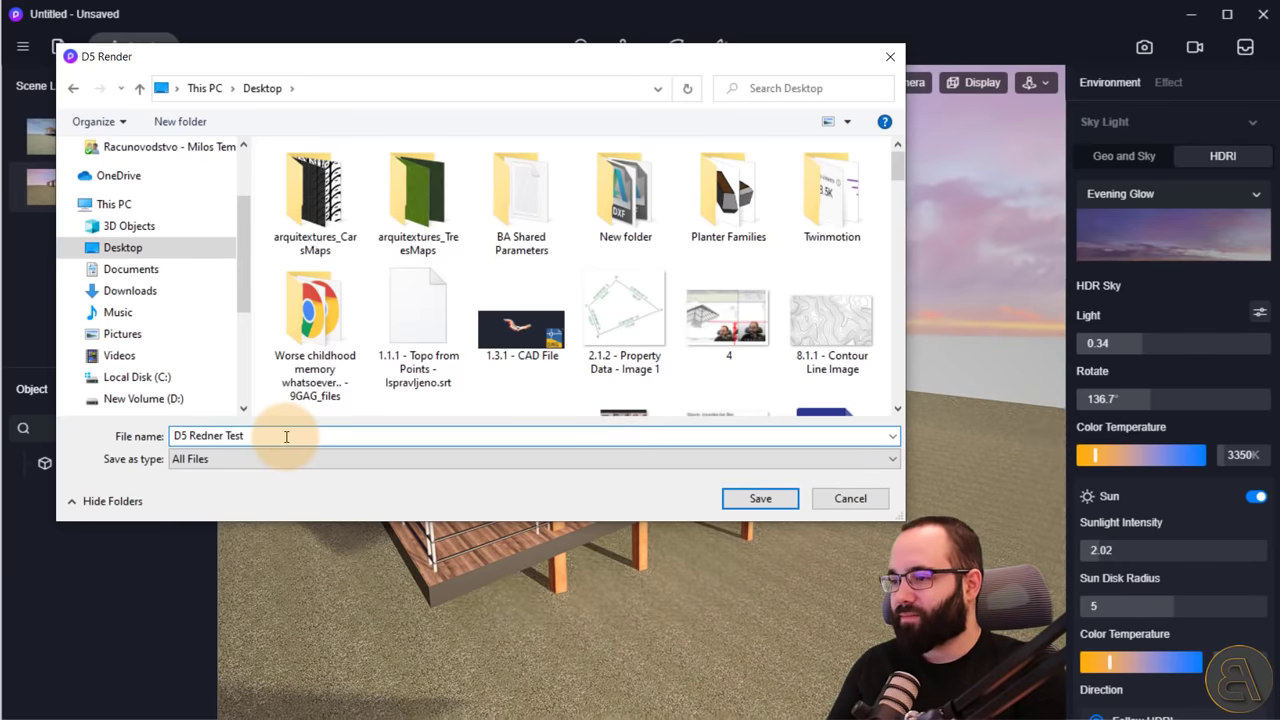
key(Return)
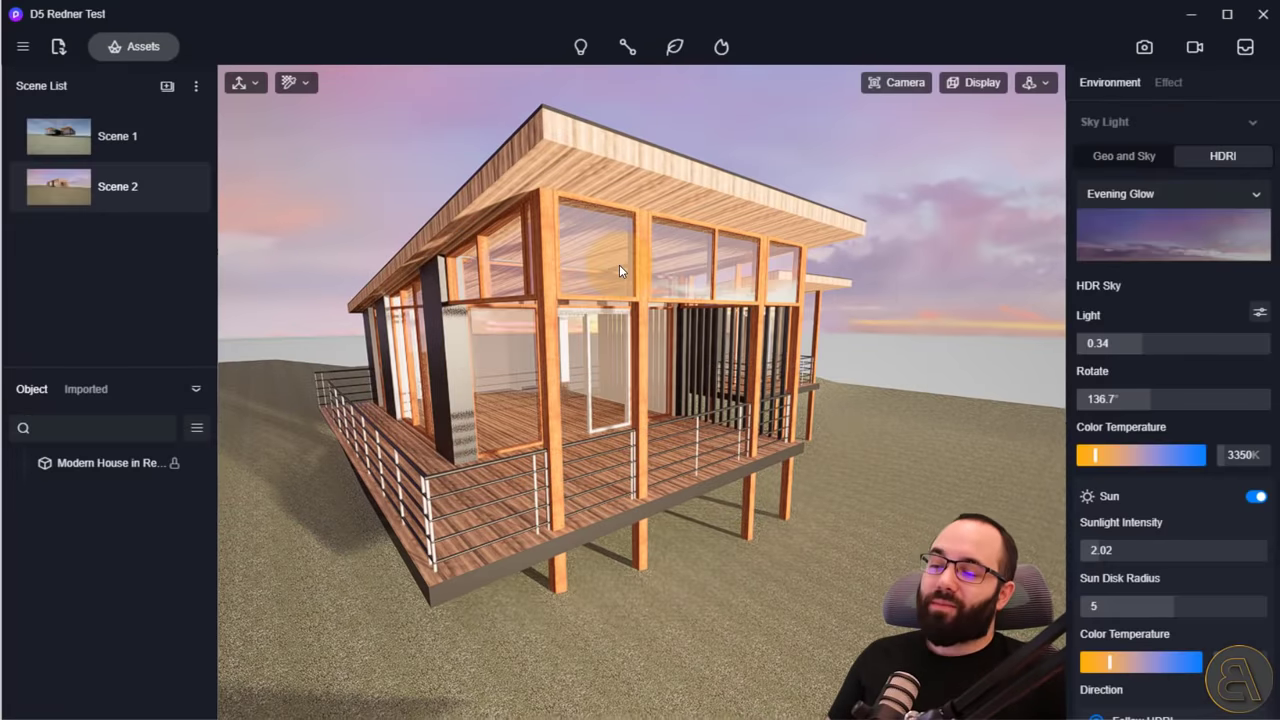
- Switch to Scene 1 and view the whole house and its terrain from above
click(117, 188)
click(108, 138)
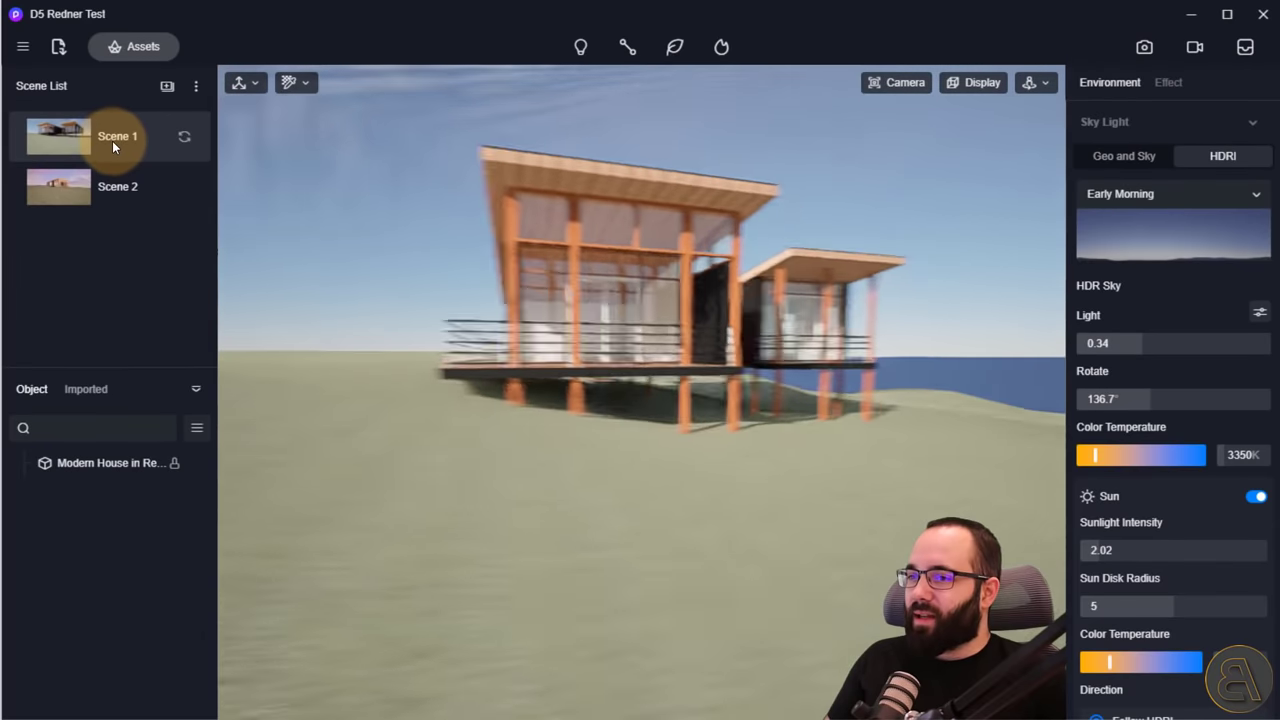
click(670, 408)
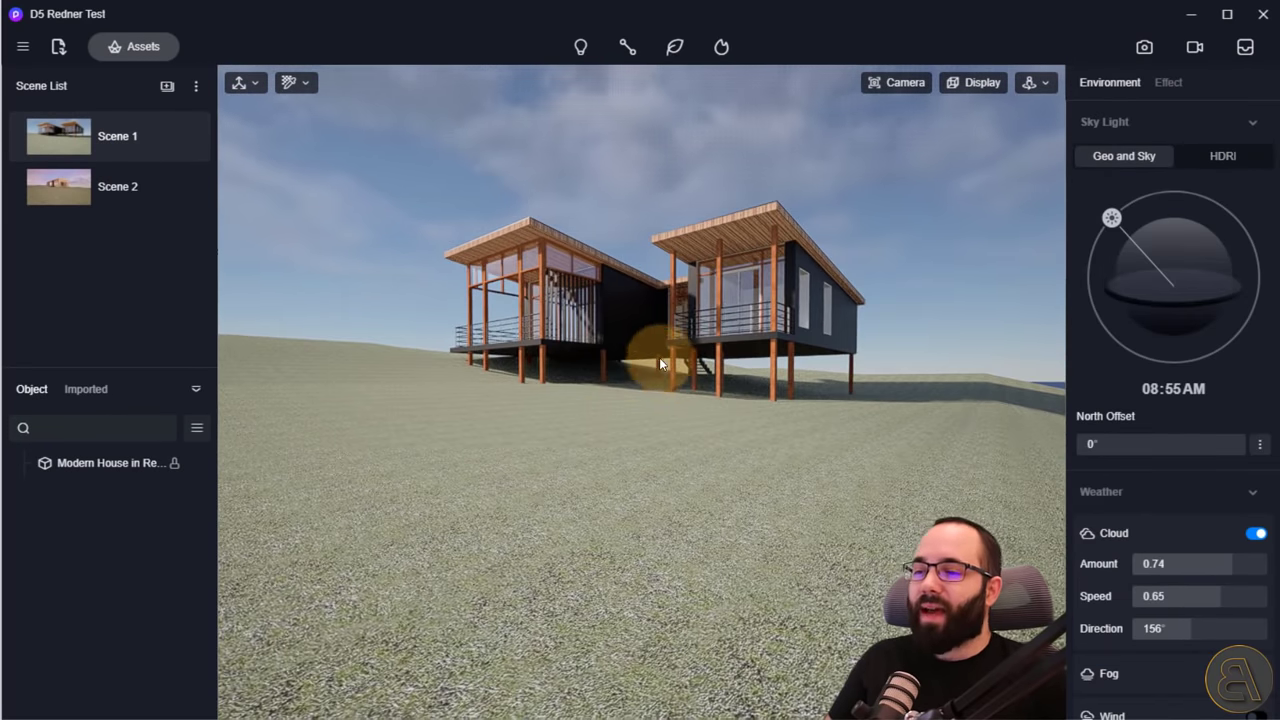
middle_drag(686, 356, 656, 416)
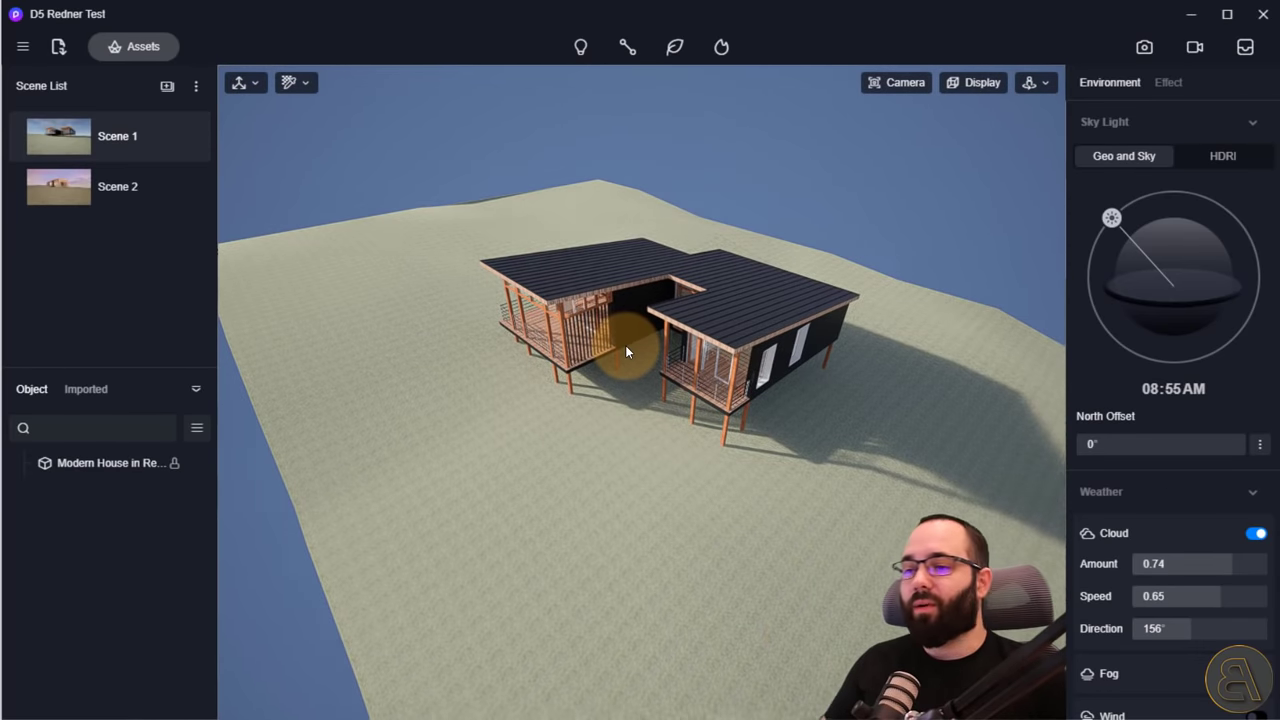
- Browse the Model category of the online asset library and download the Platanus orientalis tree
click(138, 46)
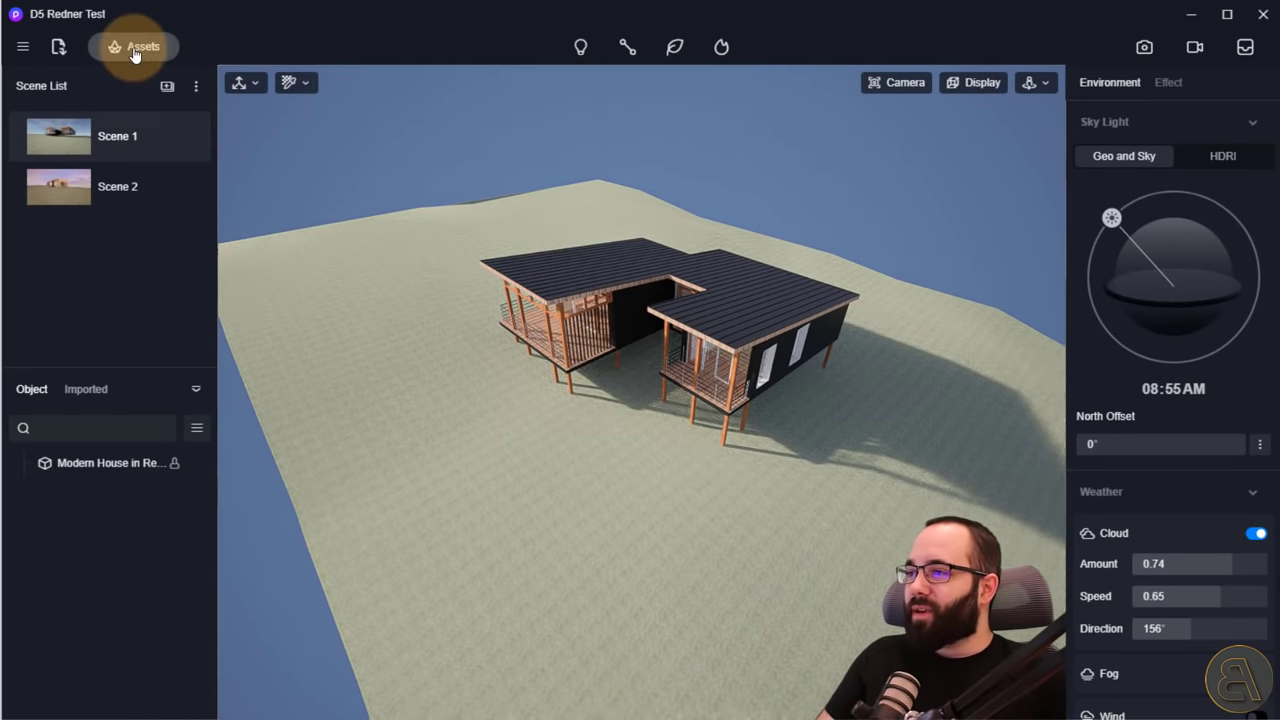
click(93, 143)
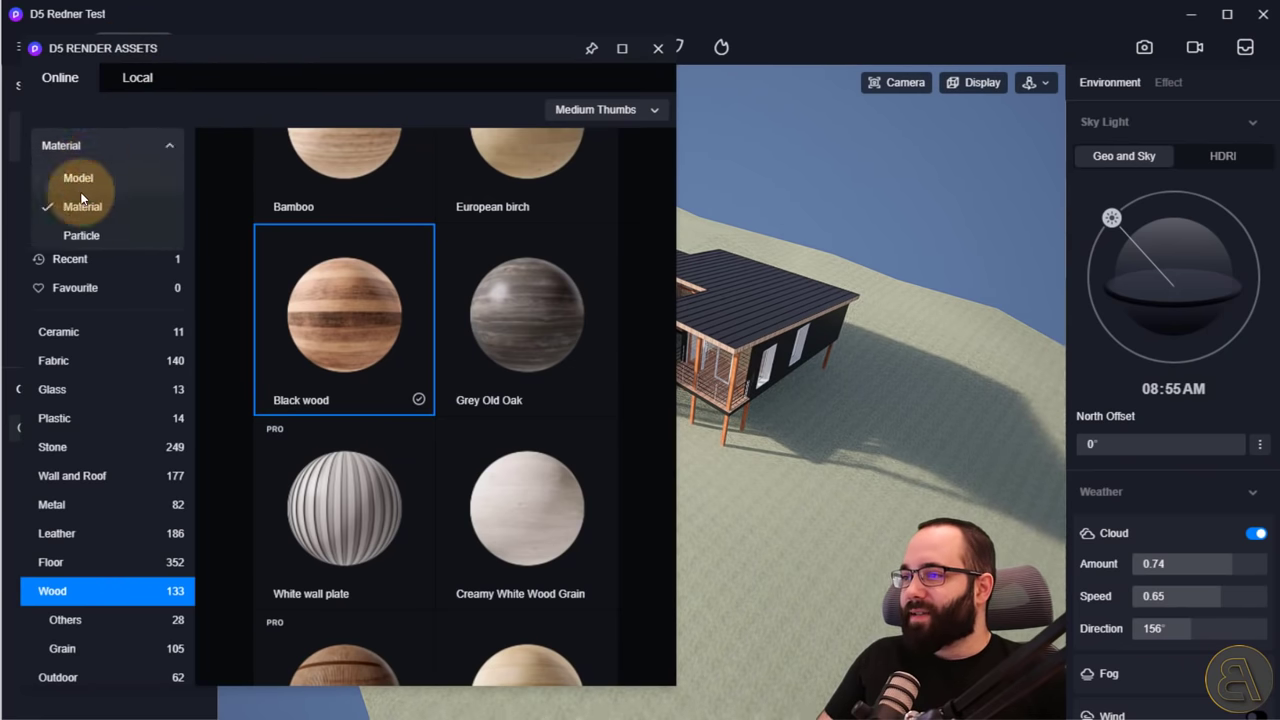
click(74, 177)
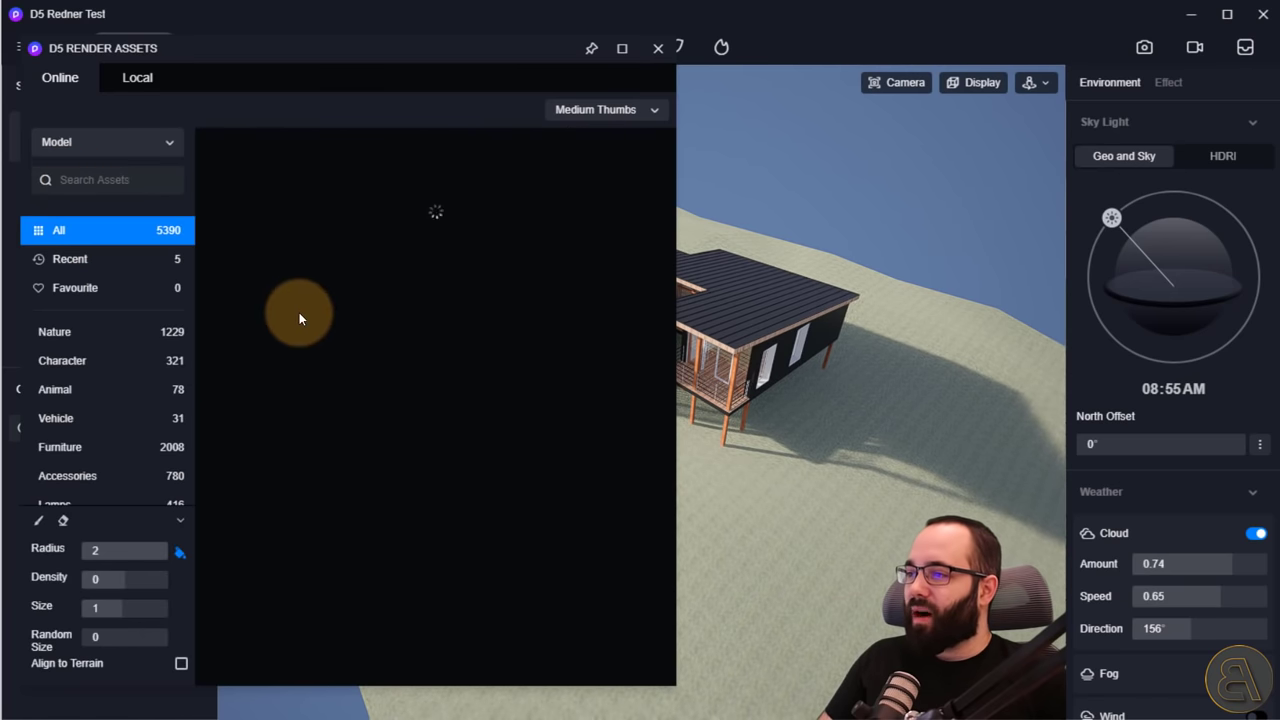
scroll(450, 240, down, 3)
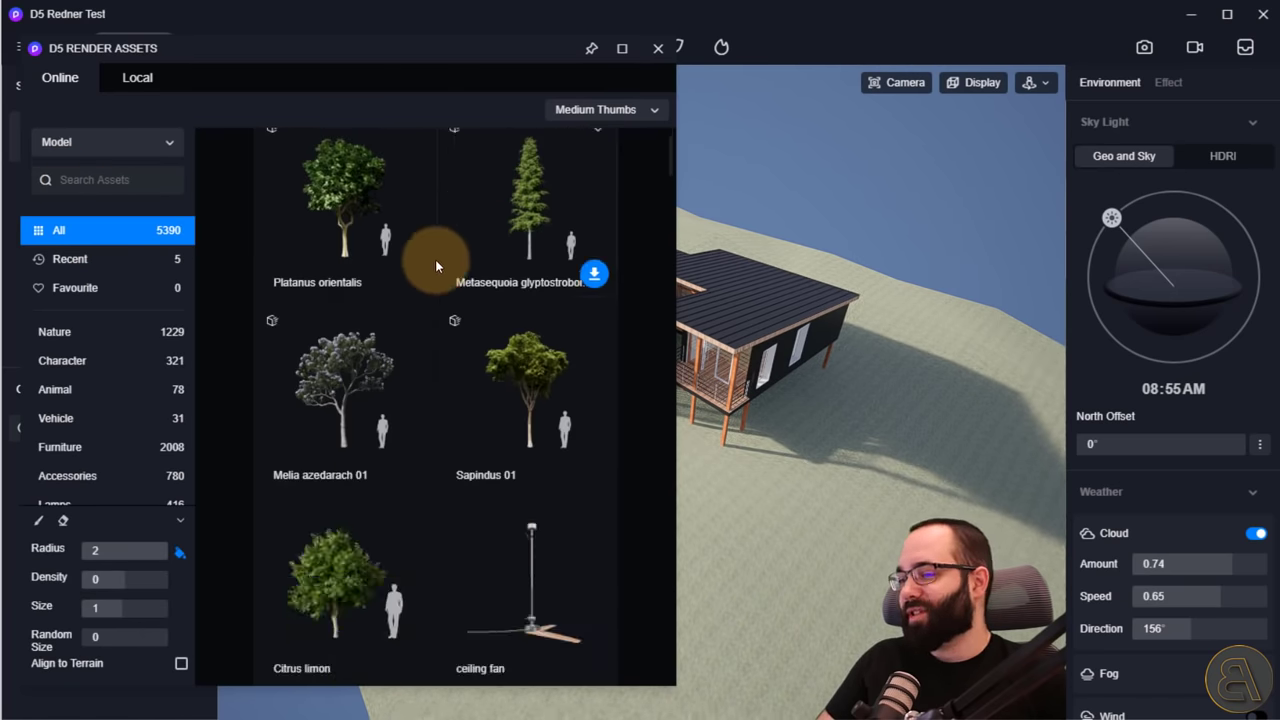
scroll(471, 423, up, 3)
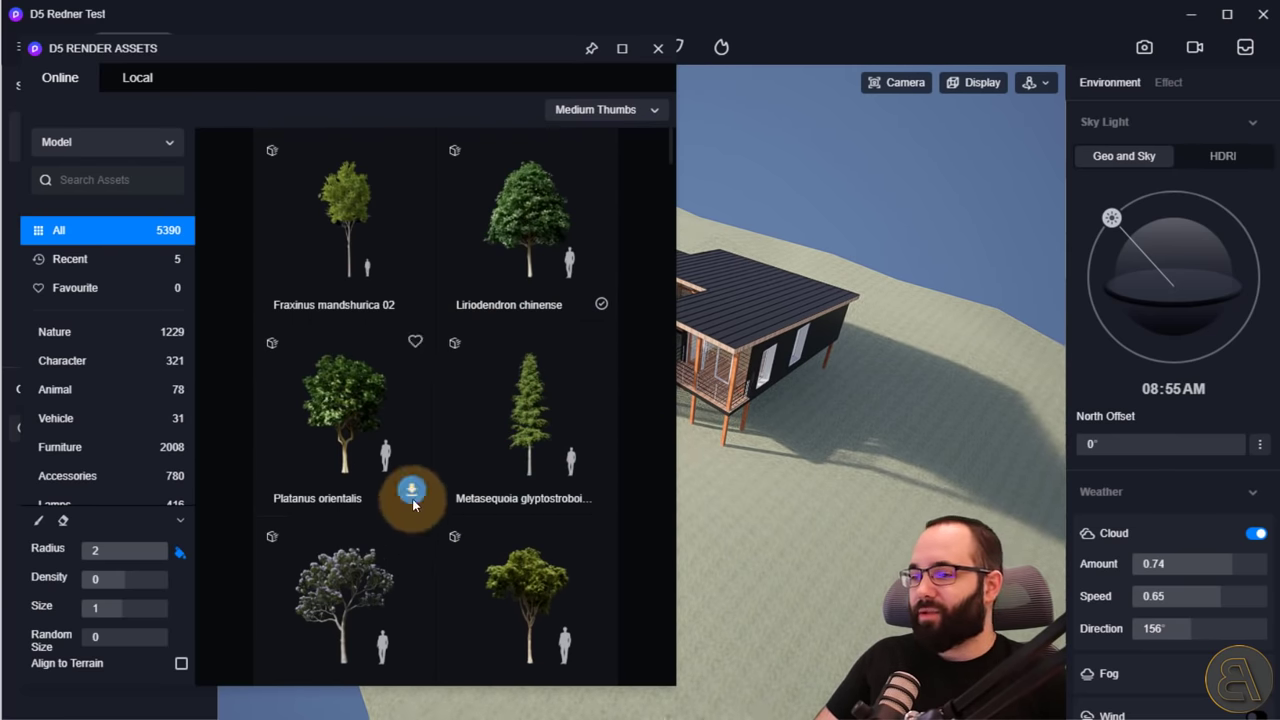
click(340, 460)
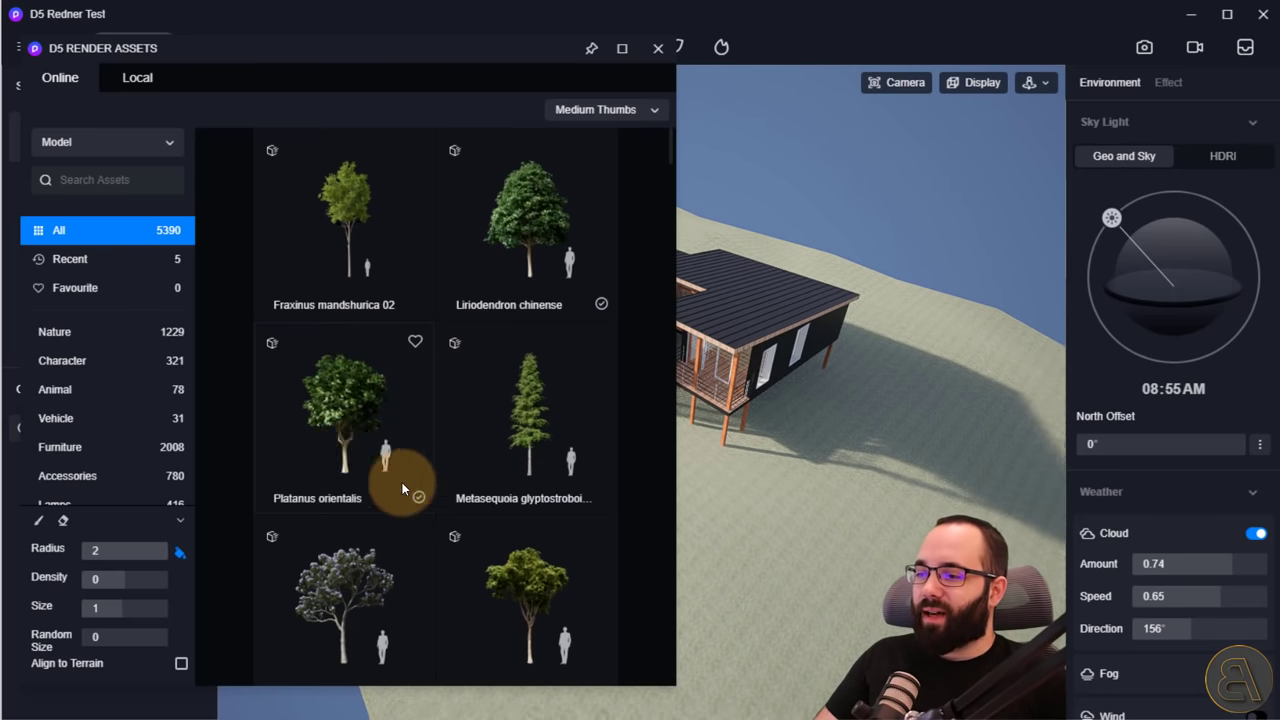
- Place three Platanus orientalis trees on the terrain, two behind the house and one beside its windowed side wall
drag(359, 409, 945, 348)
scroll(954, 382, down, 5)
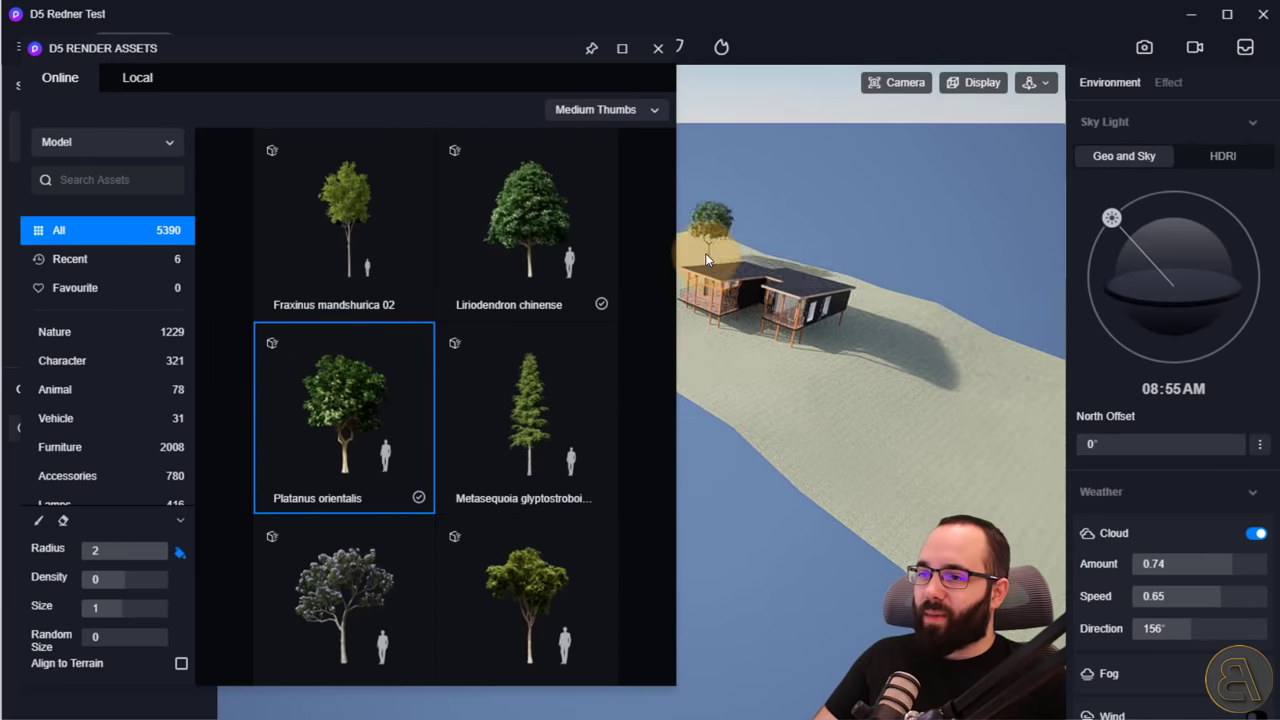
scroll(705, 255, up, 5)
click(705, 265)
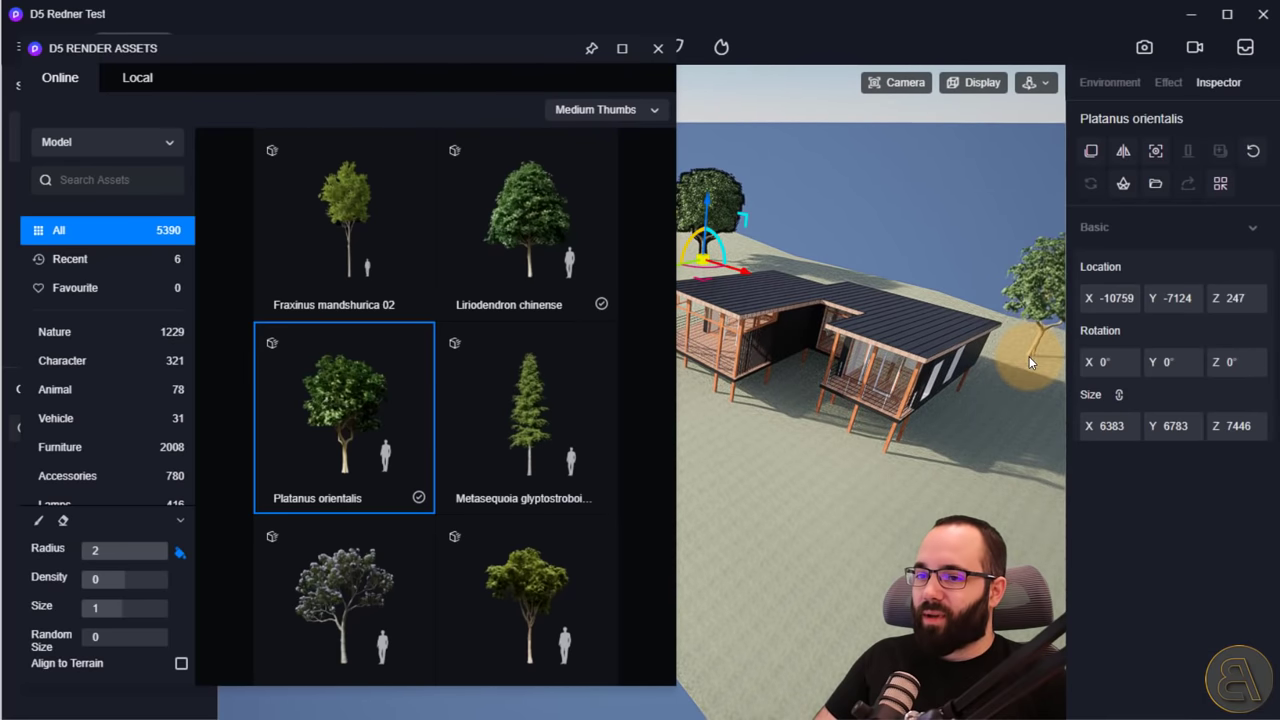
click(796, 268)
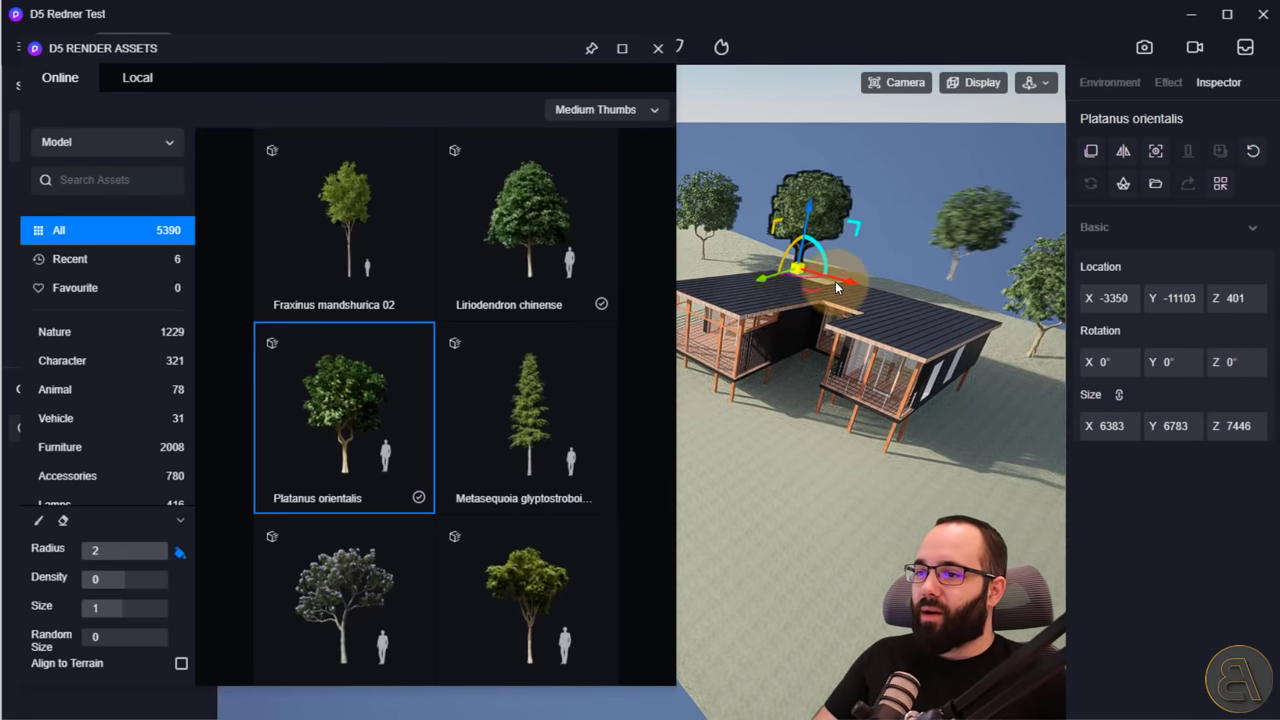
- Download Metasequoia glyptostroboides, place one on either side of the house's rear, and close the asset library
click(537, 433)
click(525, 434)
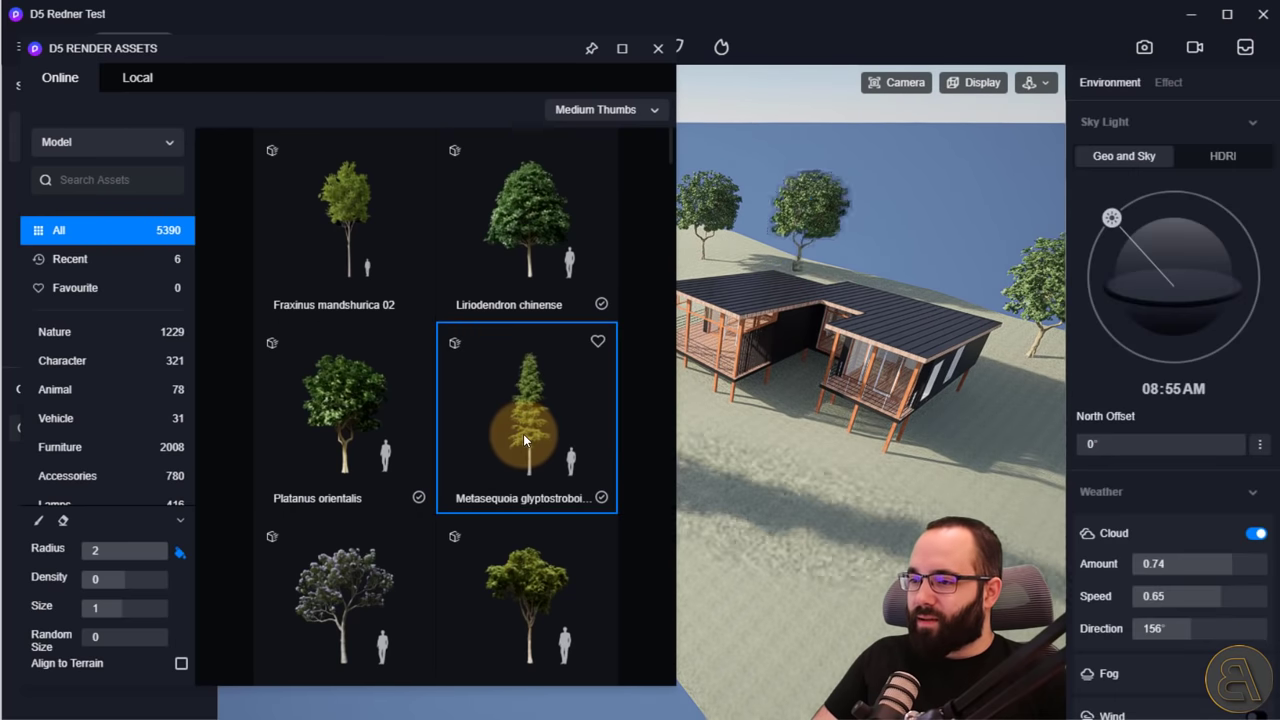
scroll(911, 324, down, 5)
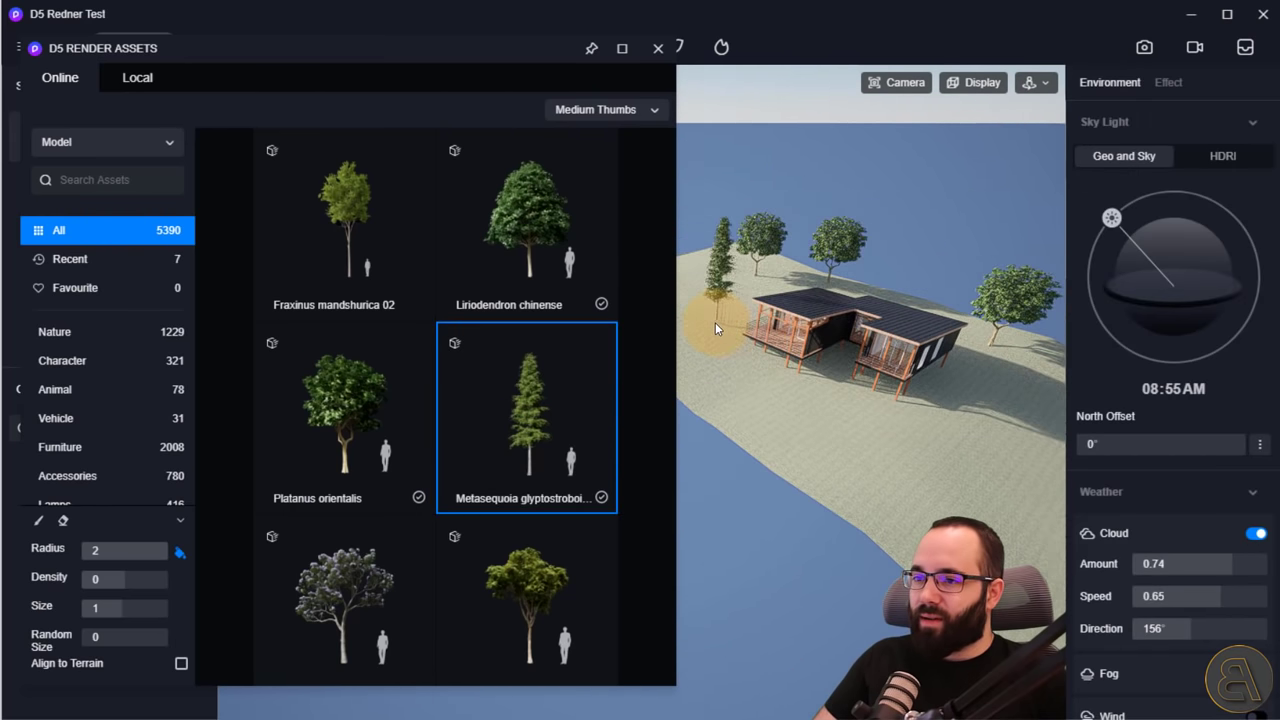
click(715, 322)
click(954, 327)
scroll(910, 295, up, 5)
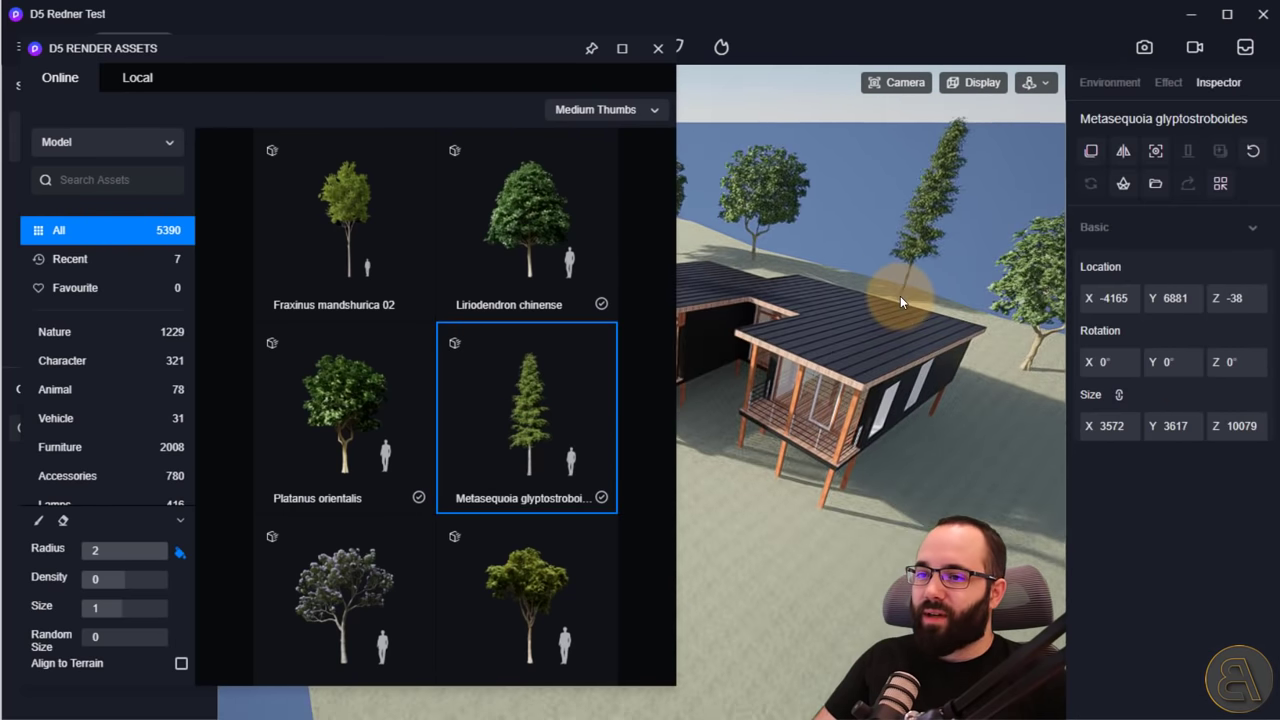
scroll(878, 338, down, 6)
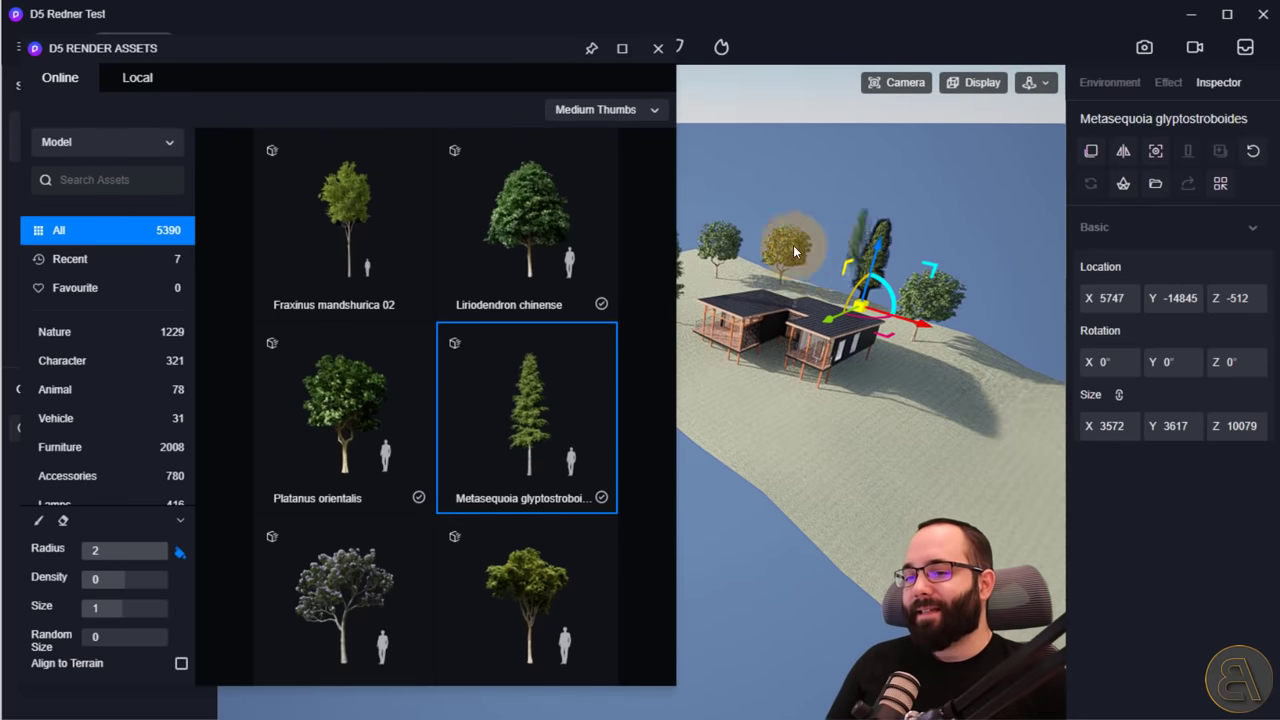
click(658, 50)
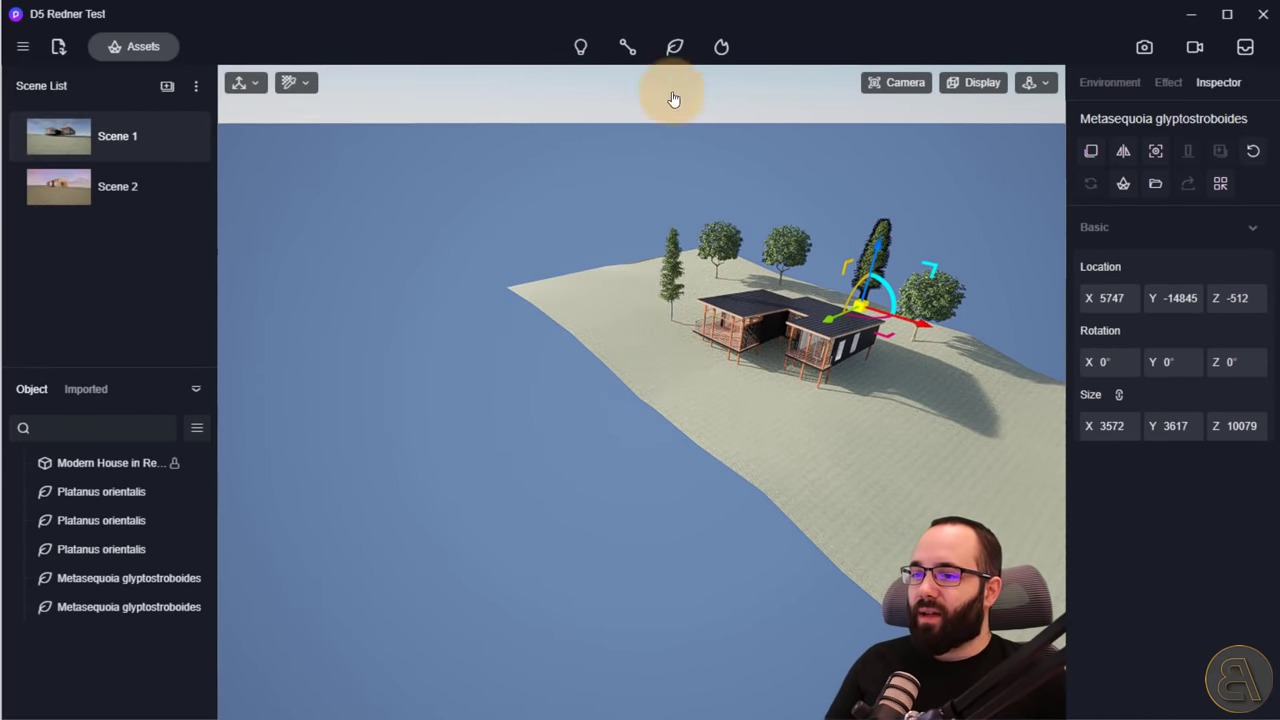
- Move the Platanus orientalis beside the house's side wall to about X 12022, Y -11429, Z -1440 and rotate it 37° in Y
scroll(855, 288, up, 2)
click(811, 341)
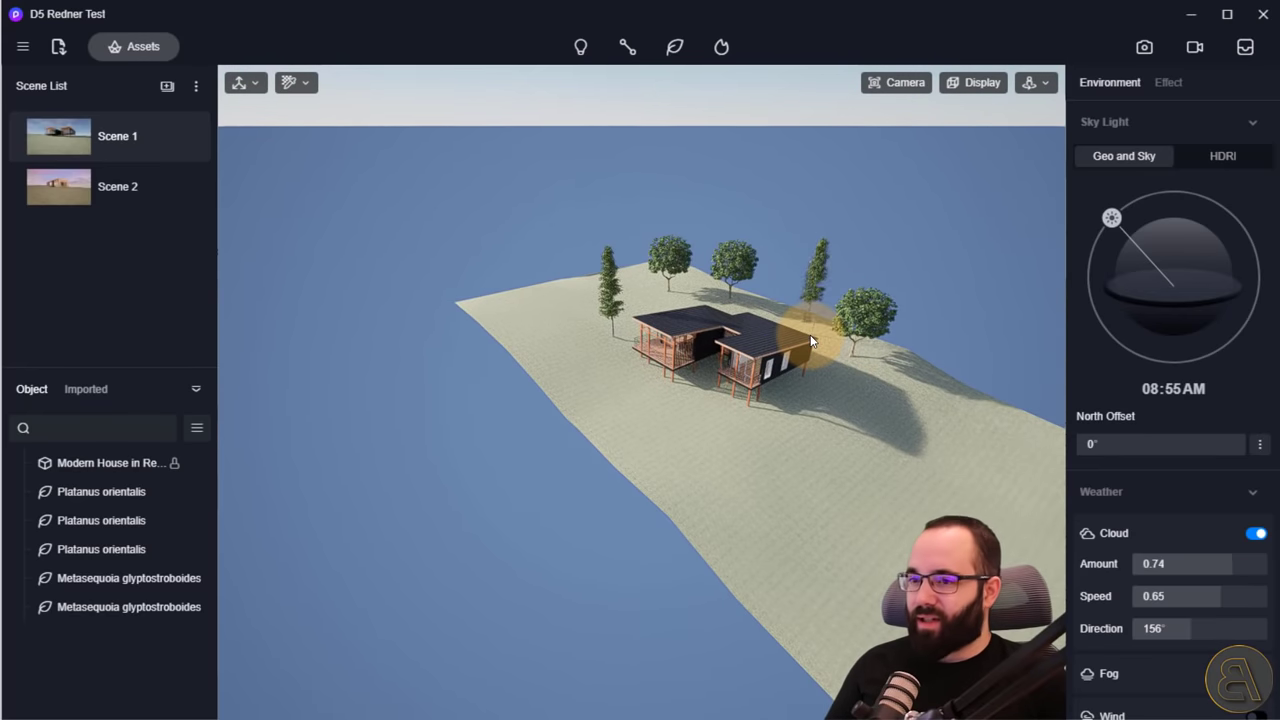
right_drag(827, 303, 839, 313)
scroll(870, 332, up, 5)
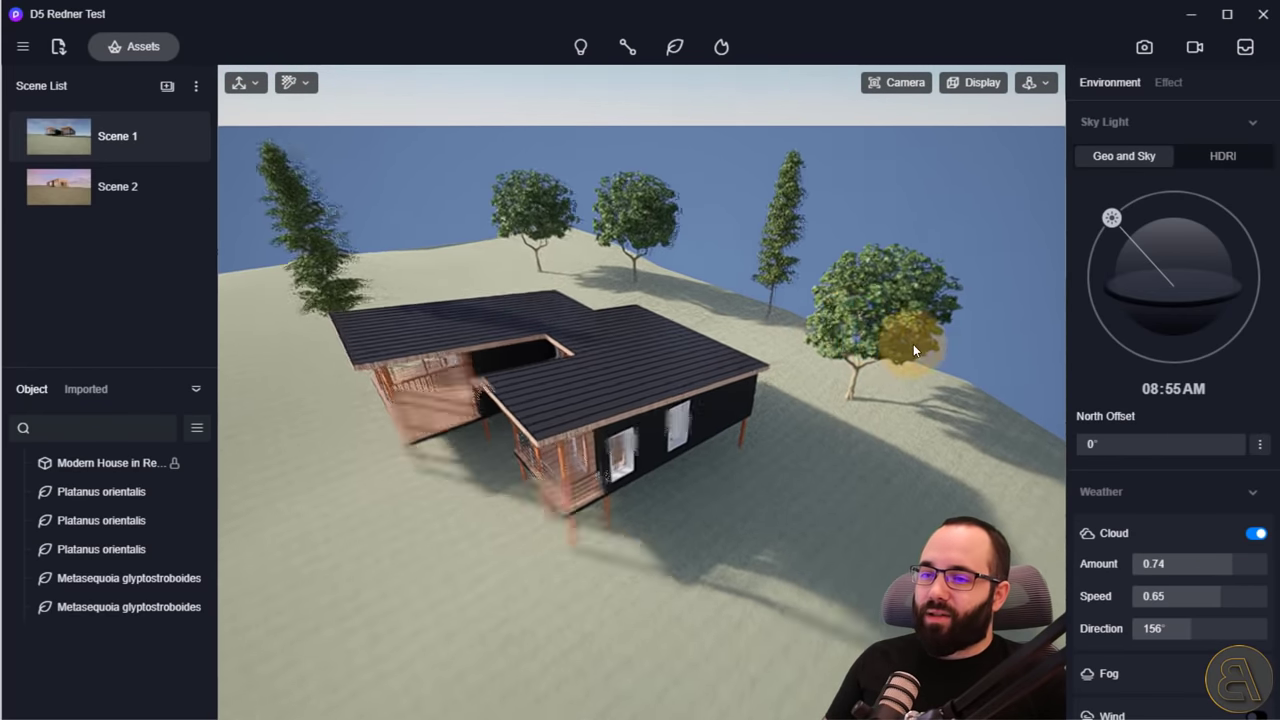
click(874, 260)
scroll(871, 412, up, 3)
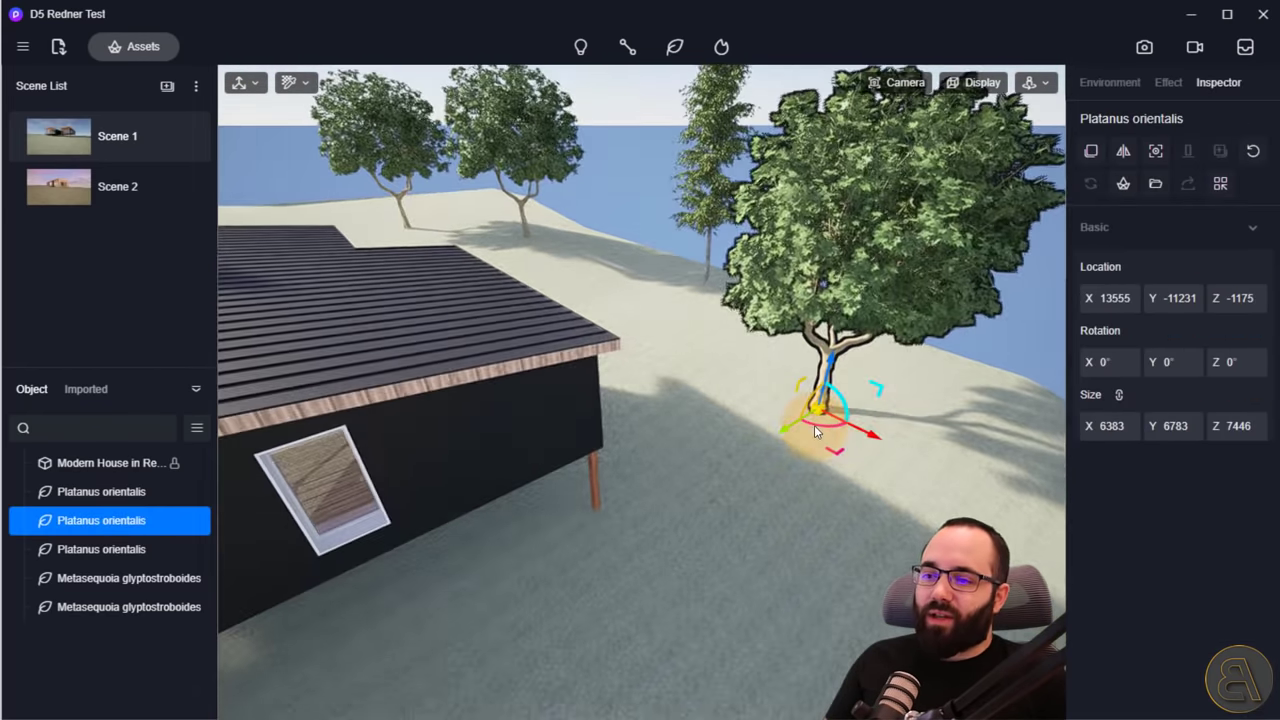
drag(749, 400, 762, 430)
drag(870, 438, 784, 420)
right_drag(784, 420, 805, 281)
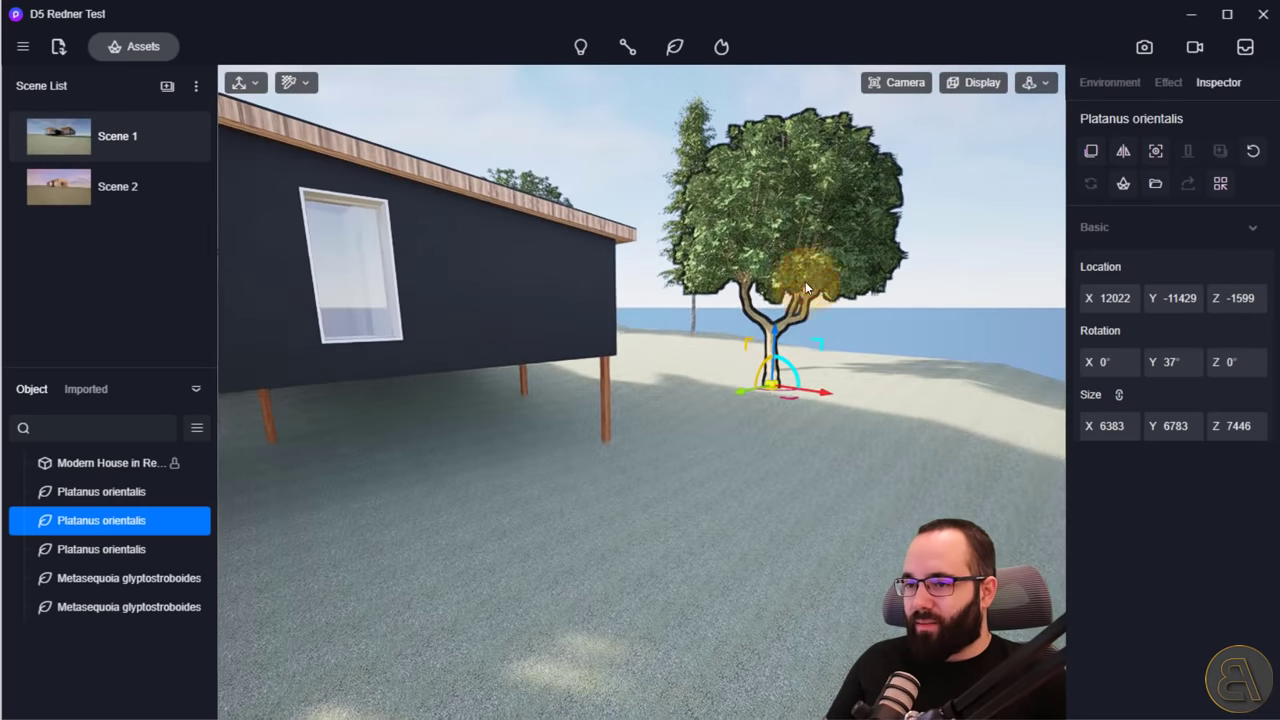
drag(771, 334, 773, 340)
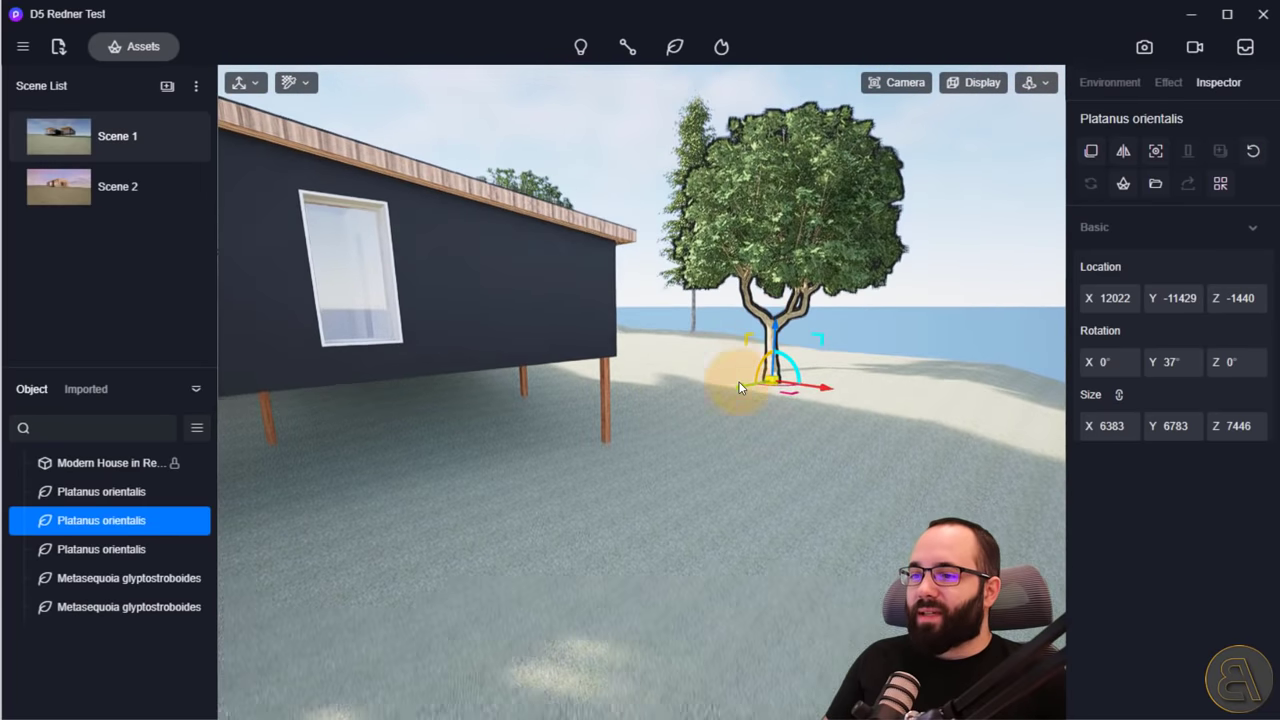
right_drag(773, 340, 554, 306)
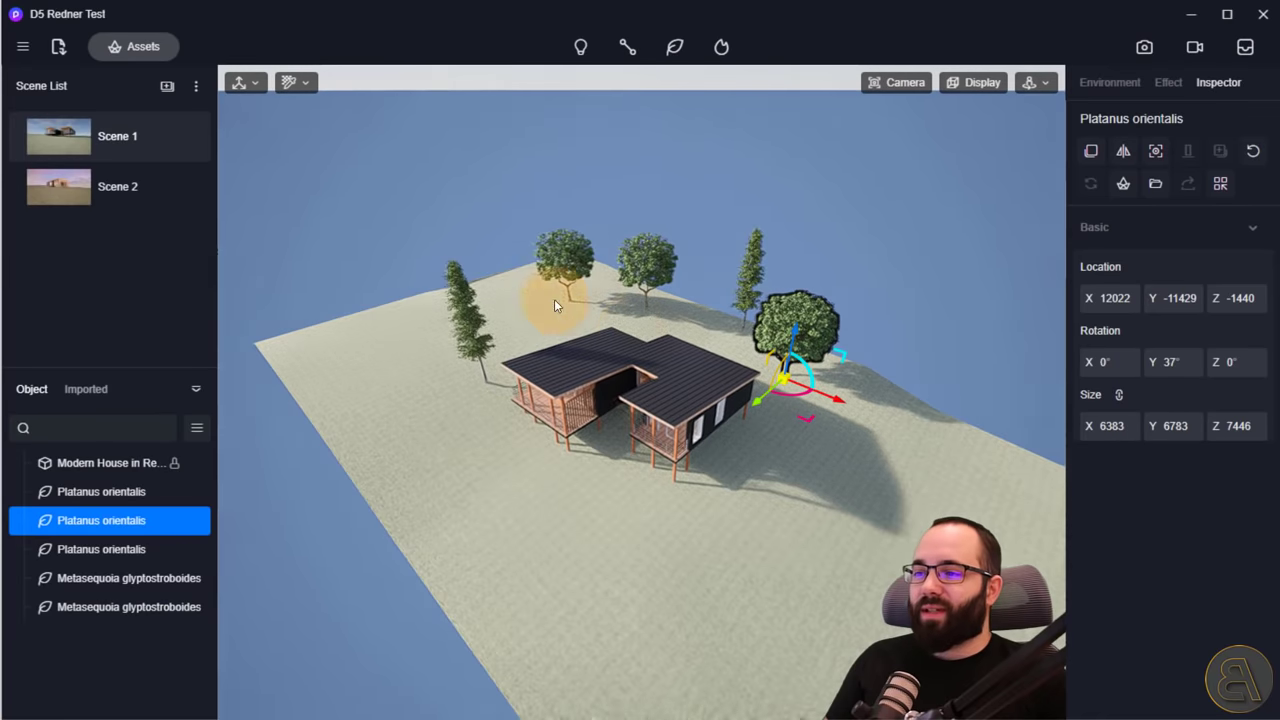
click(524, 229)
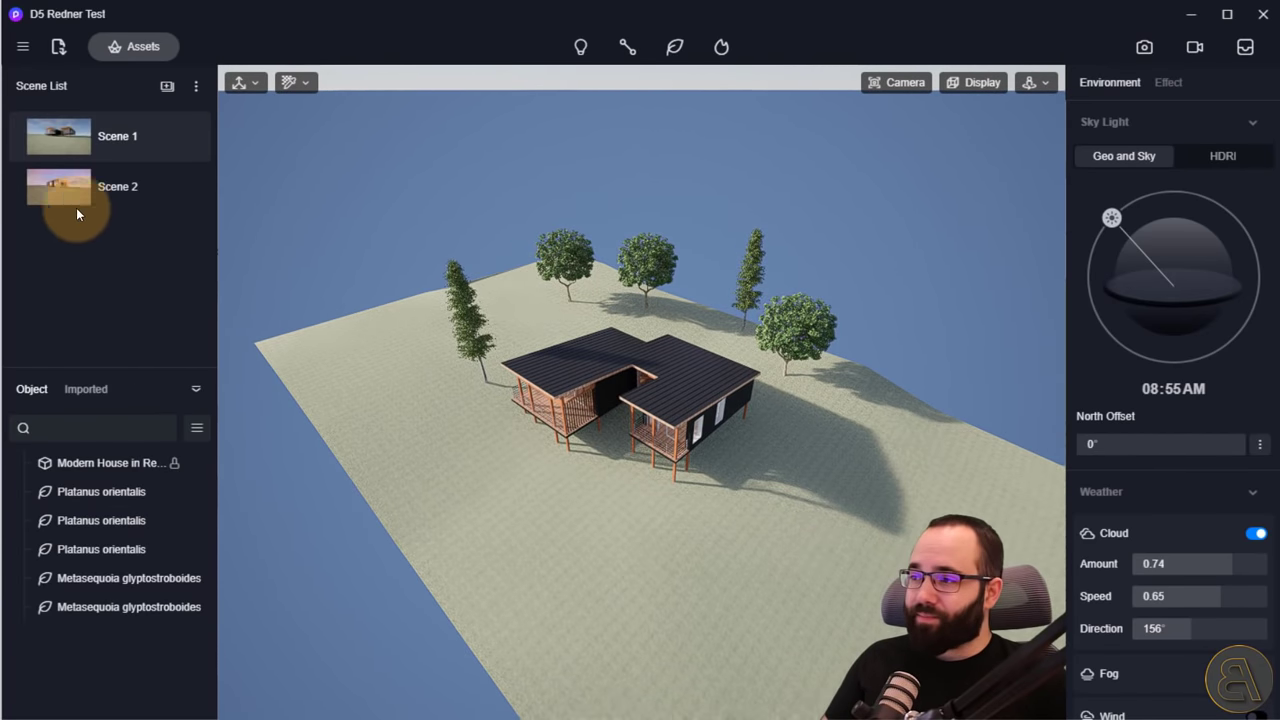
- Recall Scene 1, raise the view over the terrain and start drawing vegetation with a brush radius of 0.59
click(114, 146)
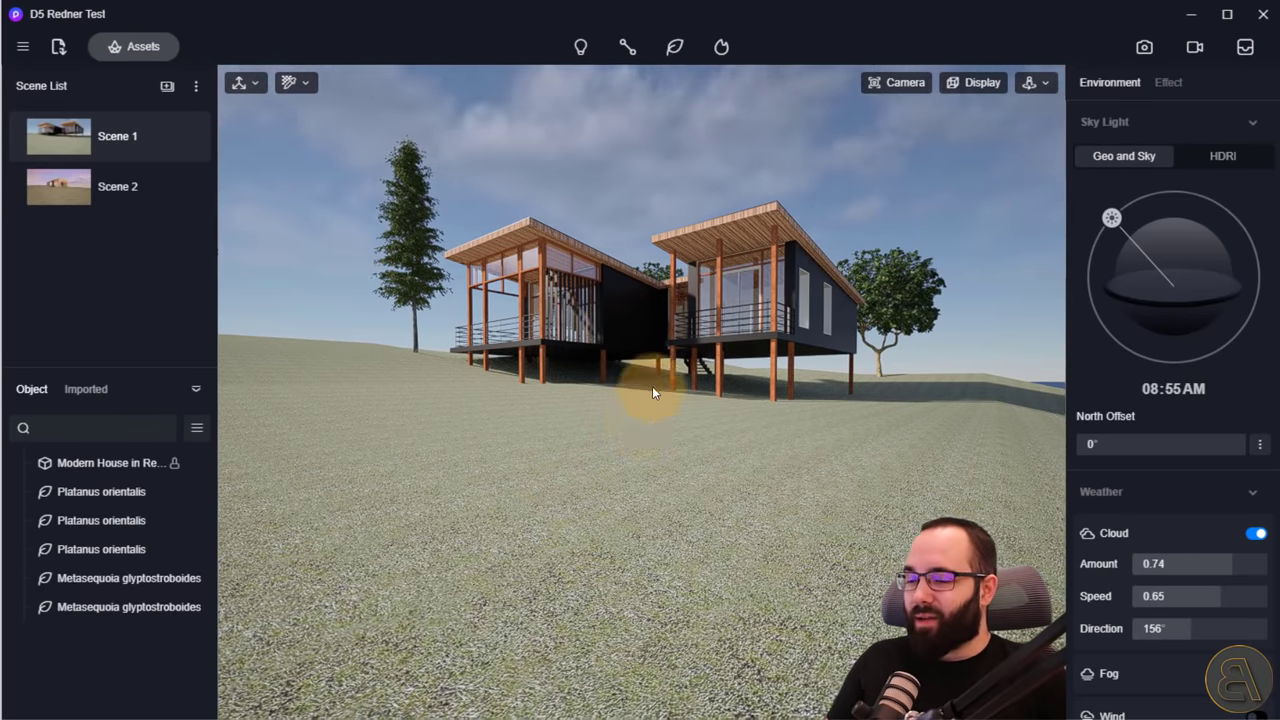
right_drag(652, 386, 644, 220)
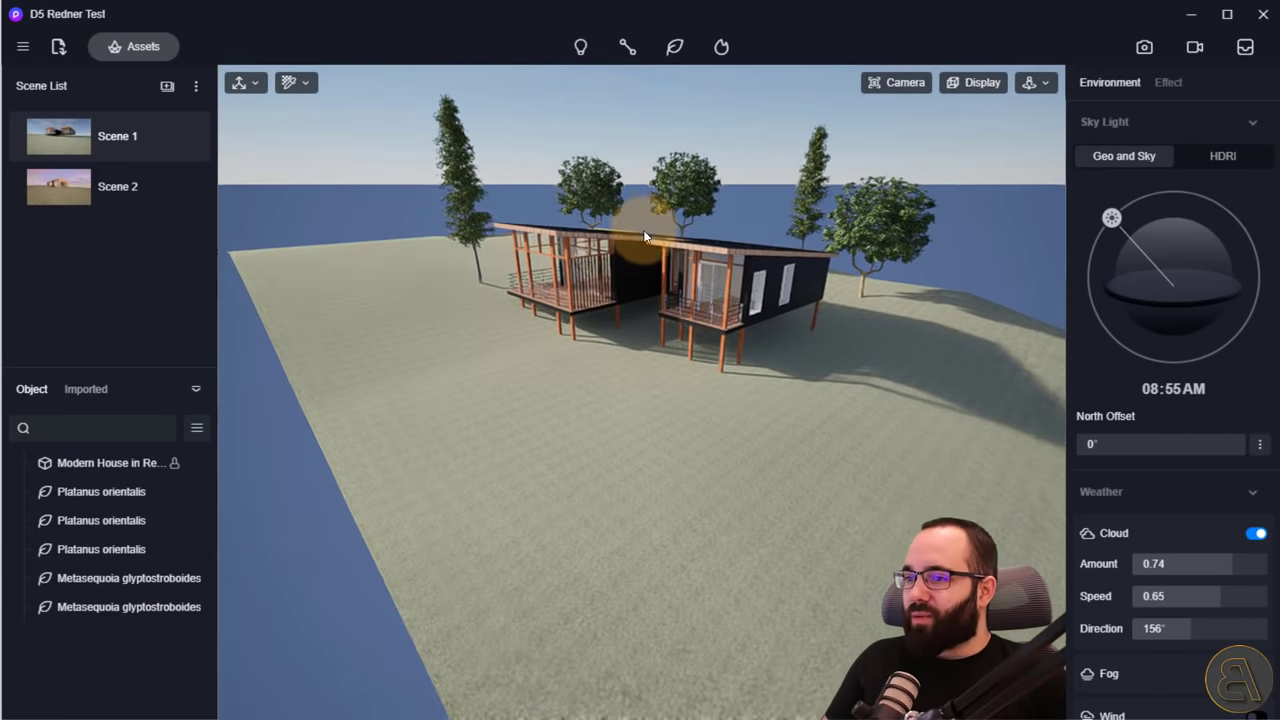
click(674, 60)
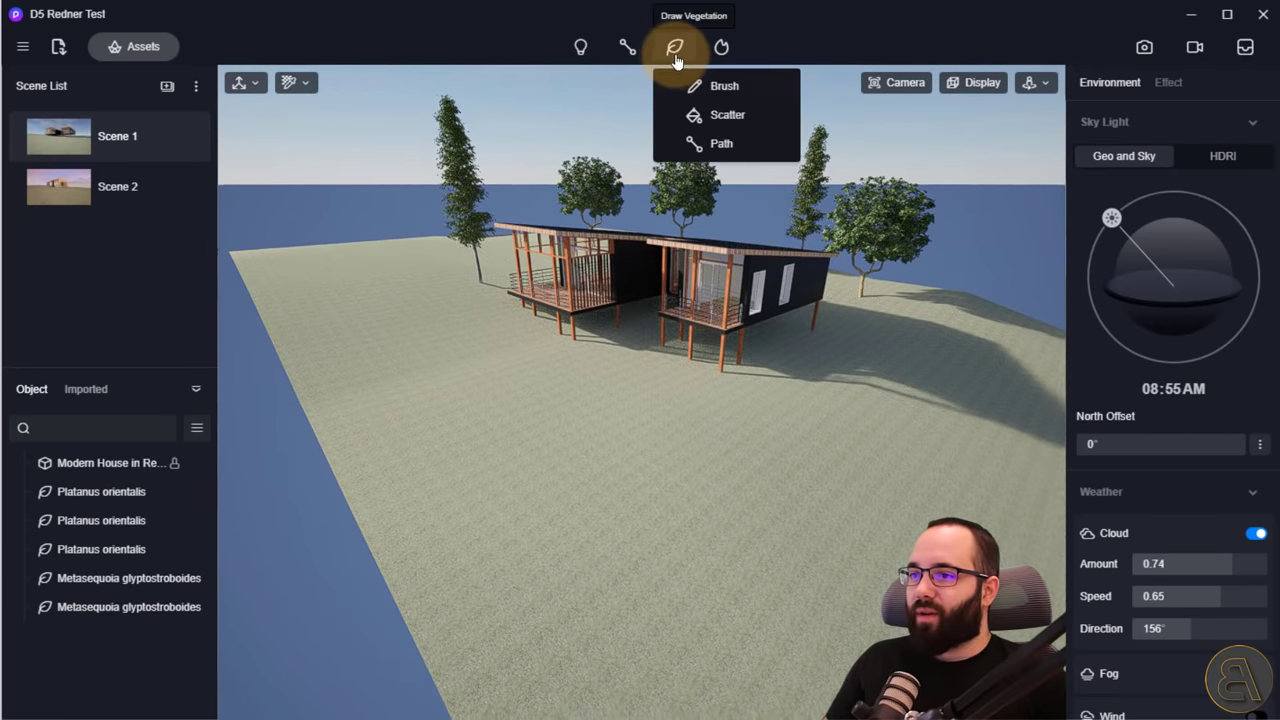
click(727, 115)
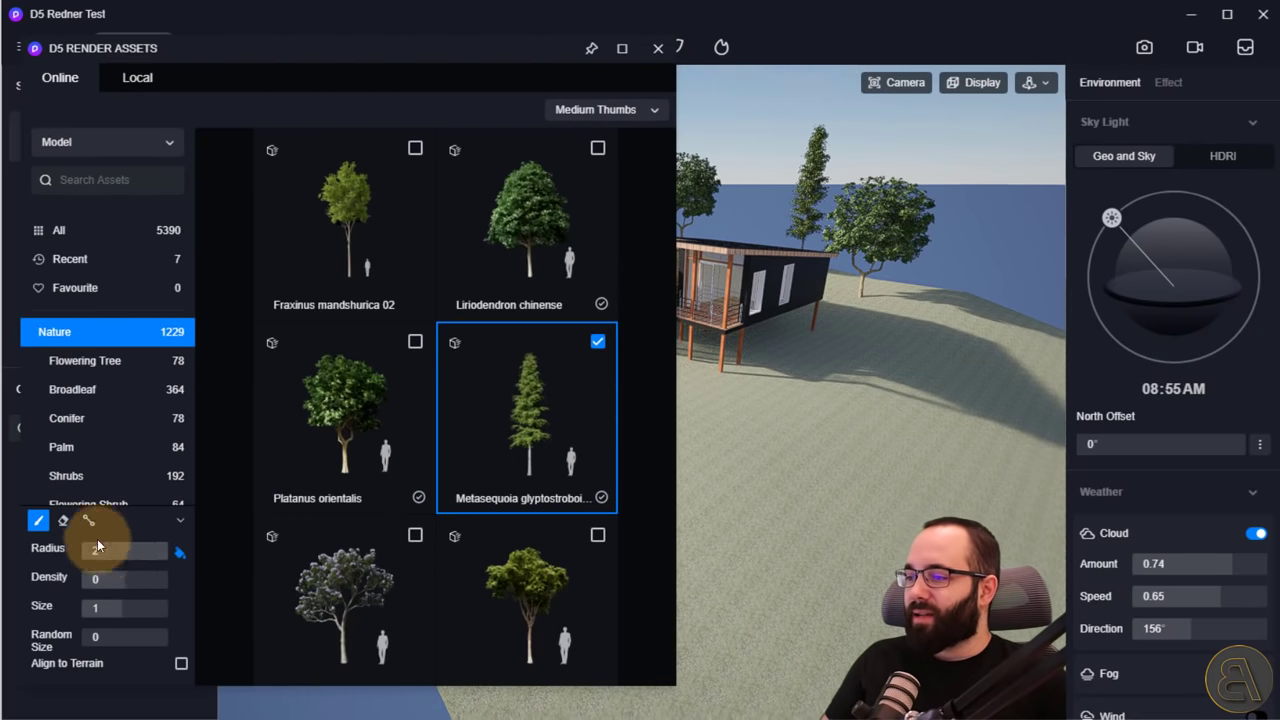
drag(154, 551, 92, 561)
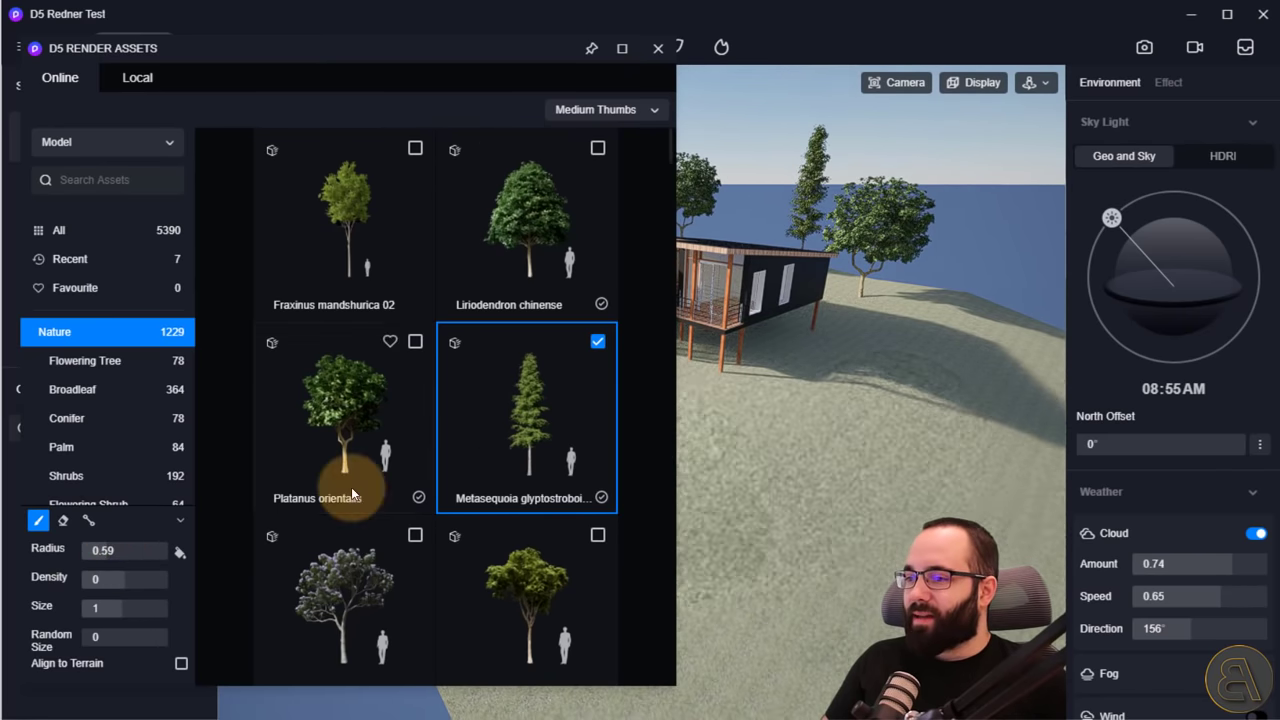
- Search the models for "grass", select Grass09, Grass01, Grass02 Clusters and the thin PRO grass, and set random size to 0.2
scroll(528, 428, down, 2)
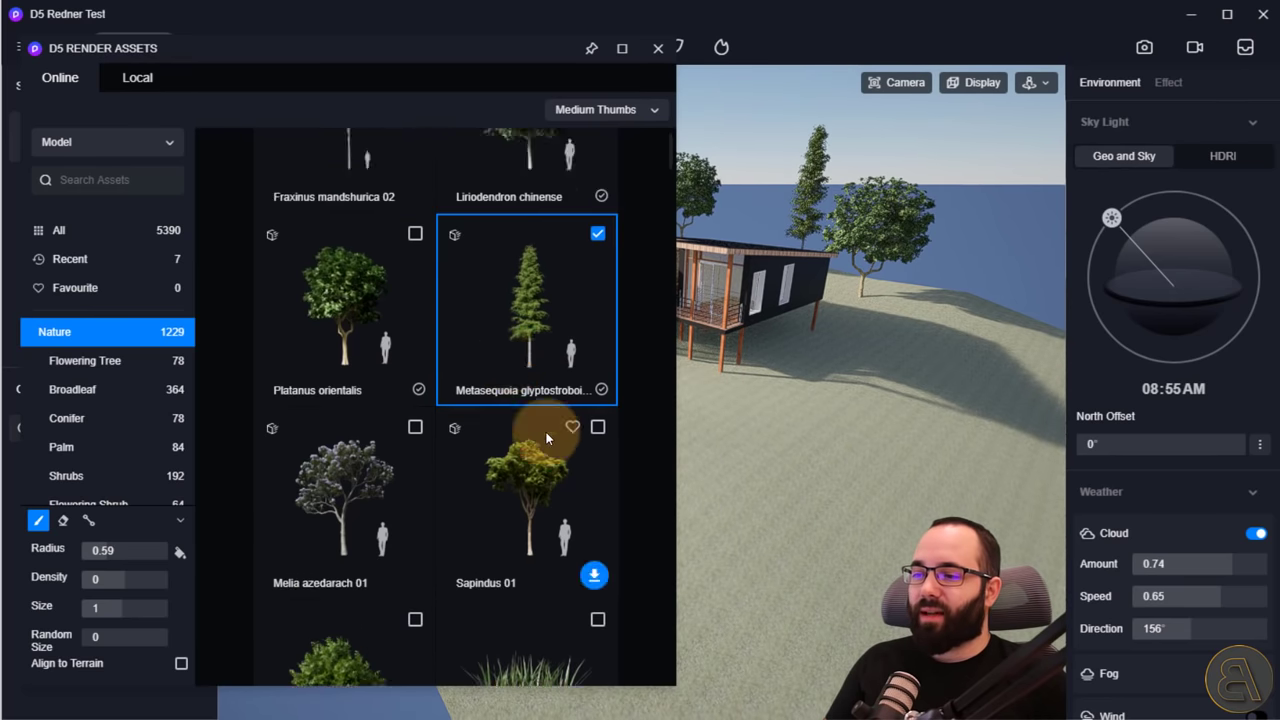
scroll(600, 360, up, 2)
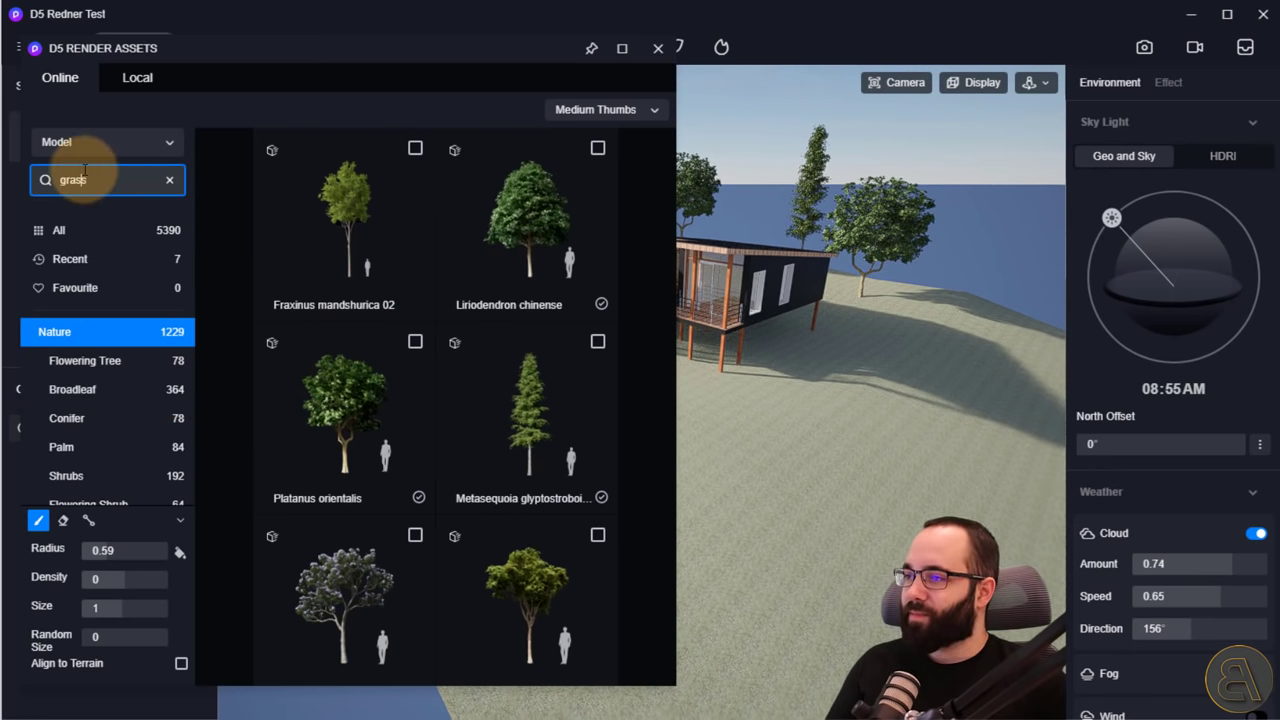
key(Return)
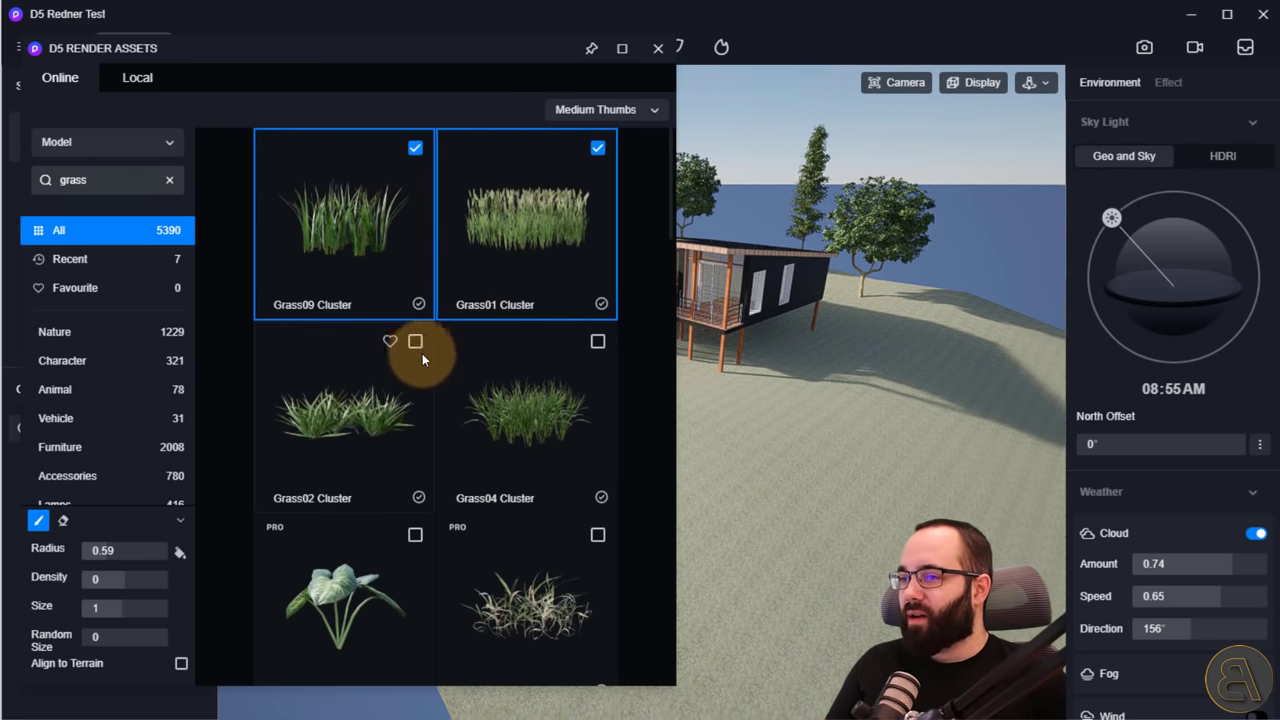
click(597, 534)
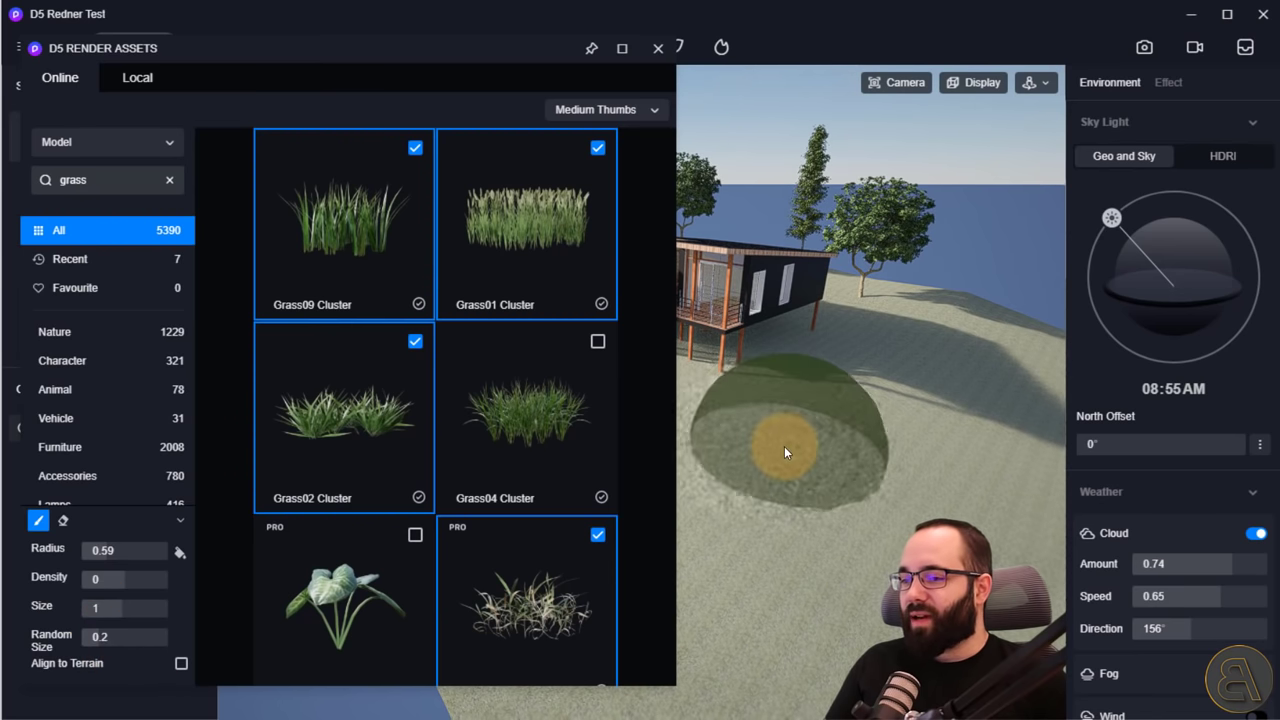
- Paint the selected grass mix over the terrain in front of and beside the house
click(895, 410)
mouse_move(788, 524)
mouse_down()
mouse_move(749, 488)
mouse_move(760, 505)
mouse_up()
mouse_move(760, 505)
right_down()
mouse_move(970, 425)
mouse_move(958, 427)
right_up()
mouse_move(958, 427)
mouse_down()
mouse_move(814, 469)
mouse_move(746, 437)
mouse_move(894, 486)
mouse_up()
mouse_move(894, 486)
right_down()
mouse_move(871, 457)
mouse_move(780, 439)
mouse_move(929, 451)
mouse_move(1080, 249)
mouse_move(954, 364)
mouse_move(792, 329)
mouse_move(762, 284)
mouse_move(860, 294)
mouse_move(931, 363)
right_up()
scroll(931, 365, down, 5)
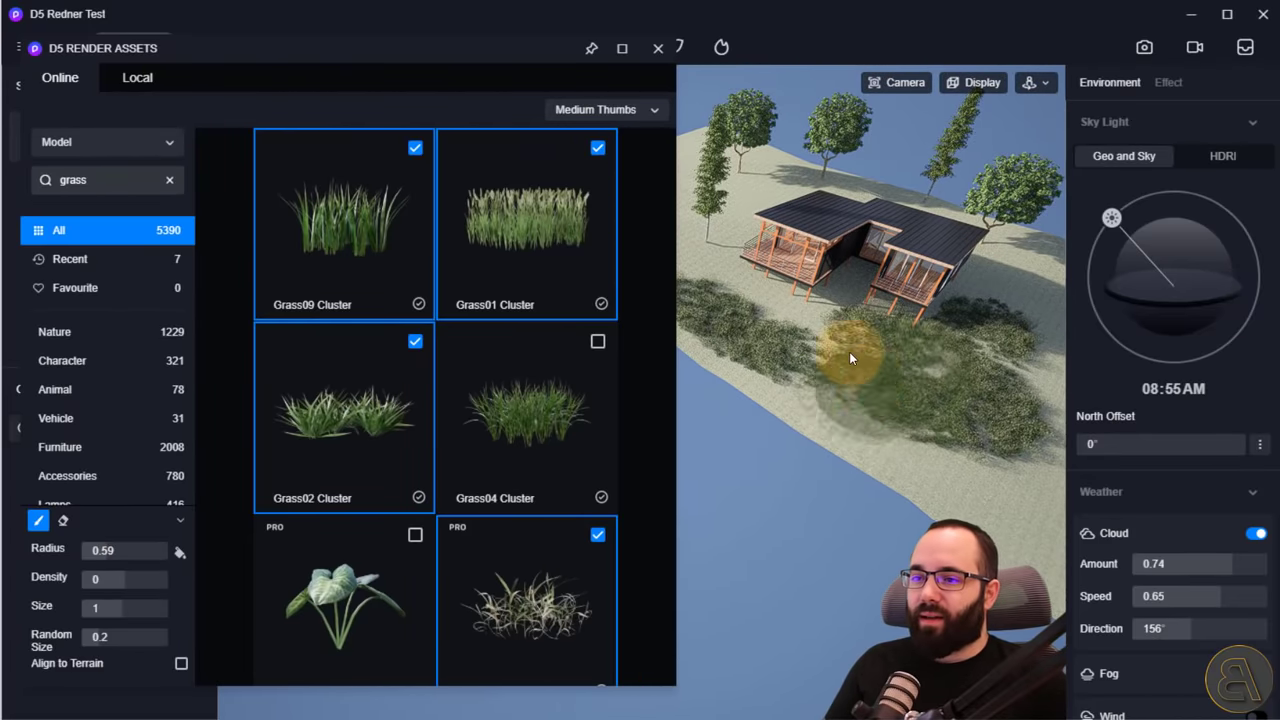
- Erase the outer part of the painted grass in front of the house with an eraser radius of 0.94 and close the asset library
click(63, 520)
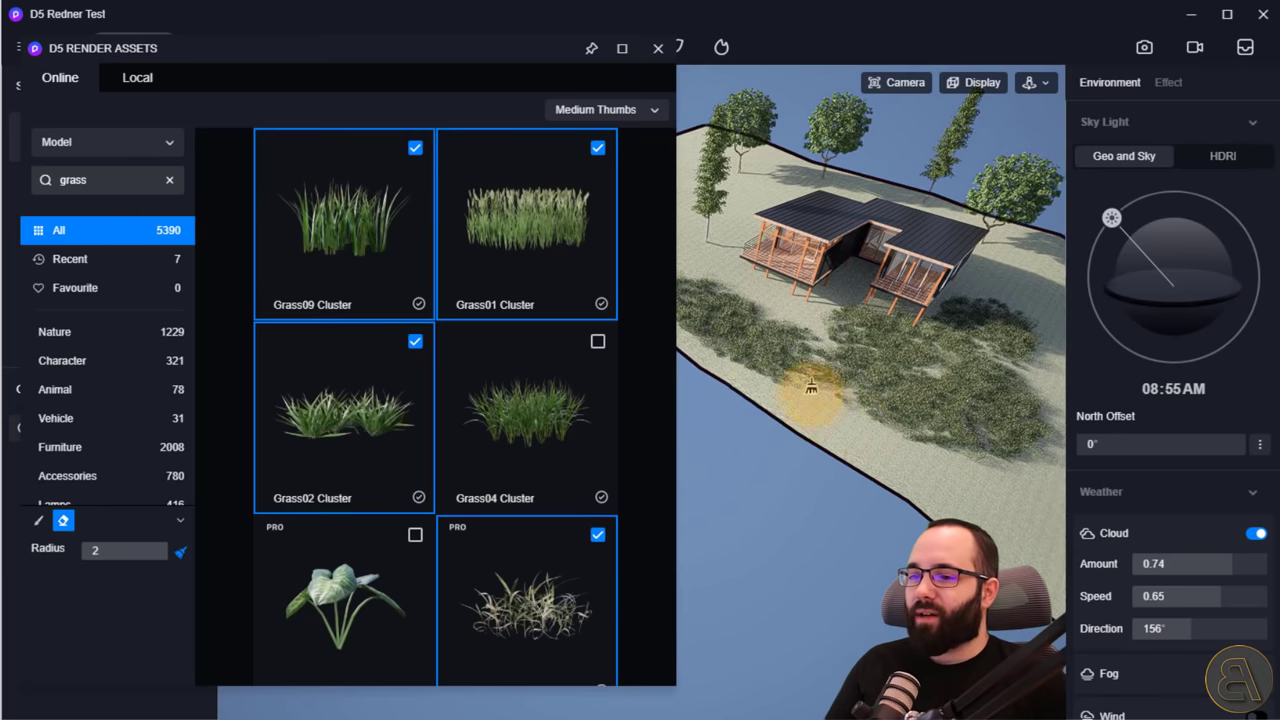
click(95, 582)
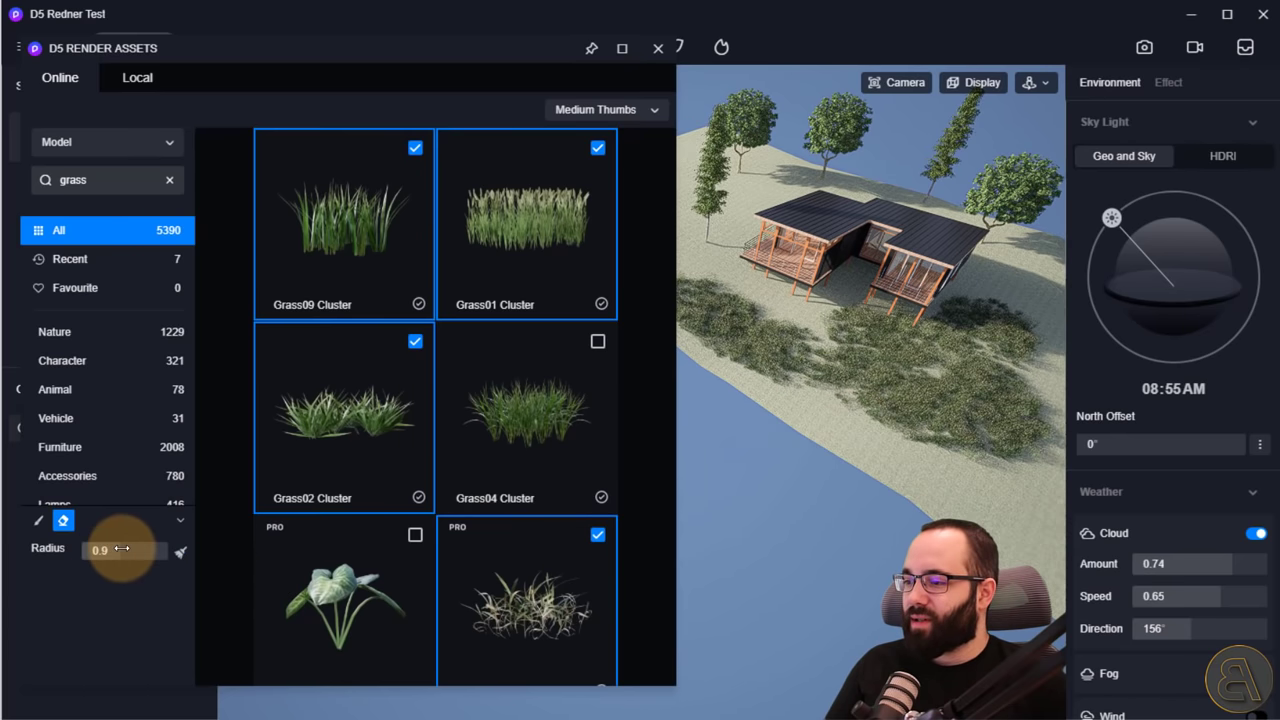
drag(121, 548, 124, 548)
mouse_move(928, 452)
mouse_down()
mouse_move(958, 469)
mouse_move(967, 439)
mouse_move(858, 513)
mouse_move(914, 413)
mouse_move(854, 419)
mouse_move(680, 319)
mouse_move(934, 460)
mouse_move(1008, 466)
mouse_move(1045, 414)
mouse_move(1037, 449)
mouse_move(1001, 464)
mouse_move(794, 417)
mouse_up()
scroll(794, 417, down, 2)
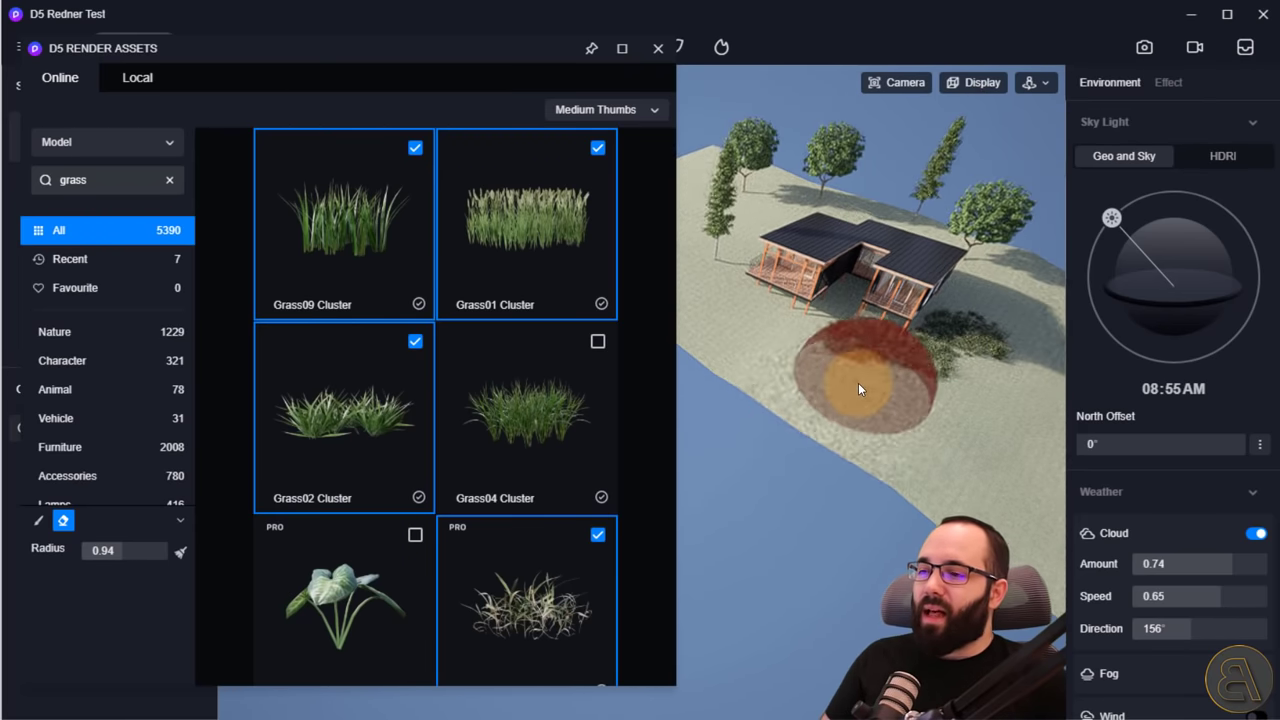
mouse_move(858, 390)
right_down()
mouse_move(840, 371)
mouse_move(608, 363)
mouse_move(846, 420)
mouse_move(708, 323)
mouse_move(923, 412)
mouse_move(904, 392)
mouse_move(851, 404)
right_up()
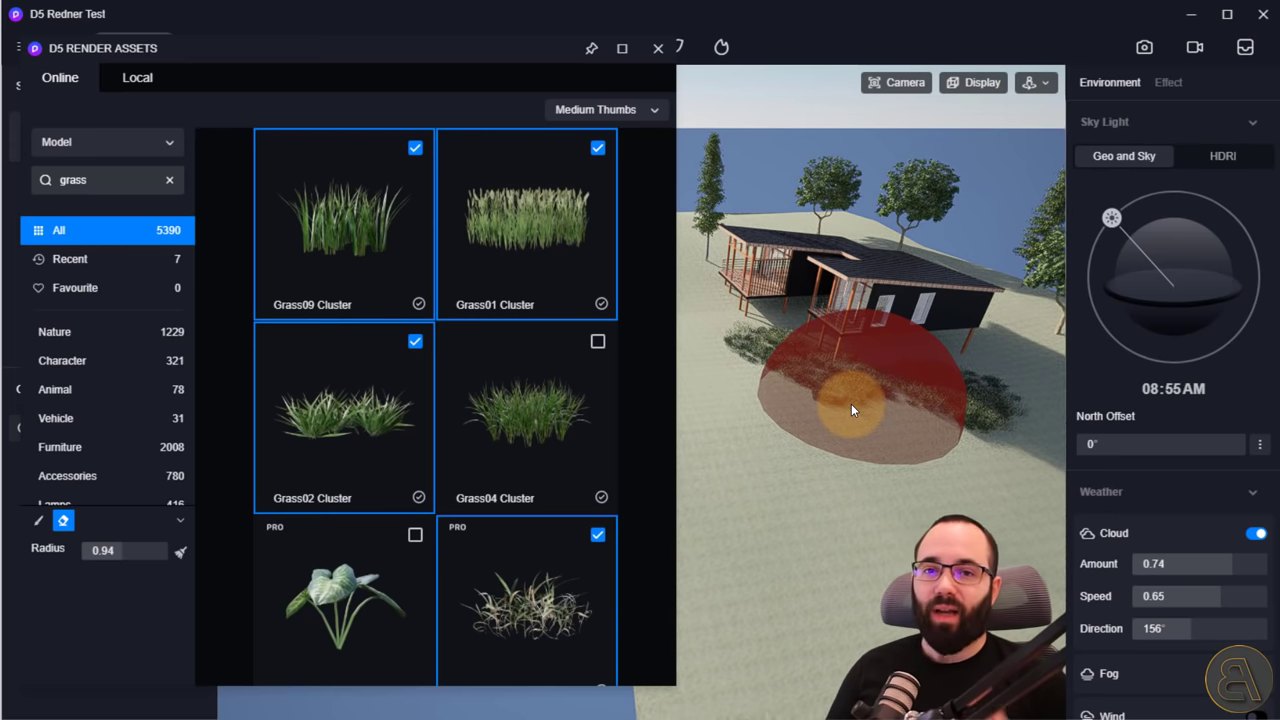
click(851, 403)
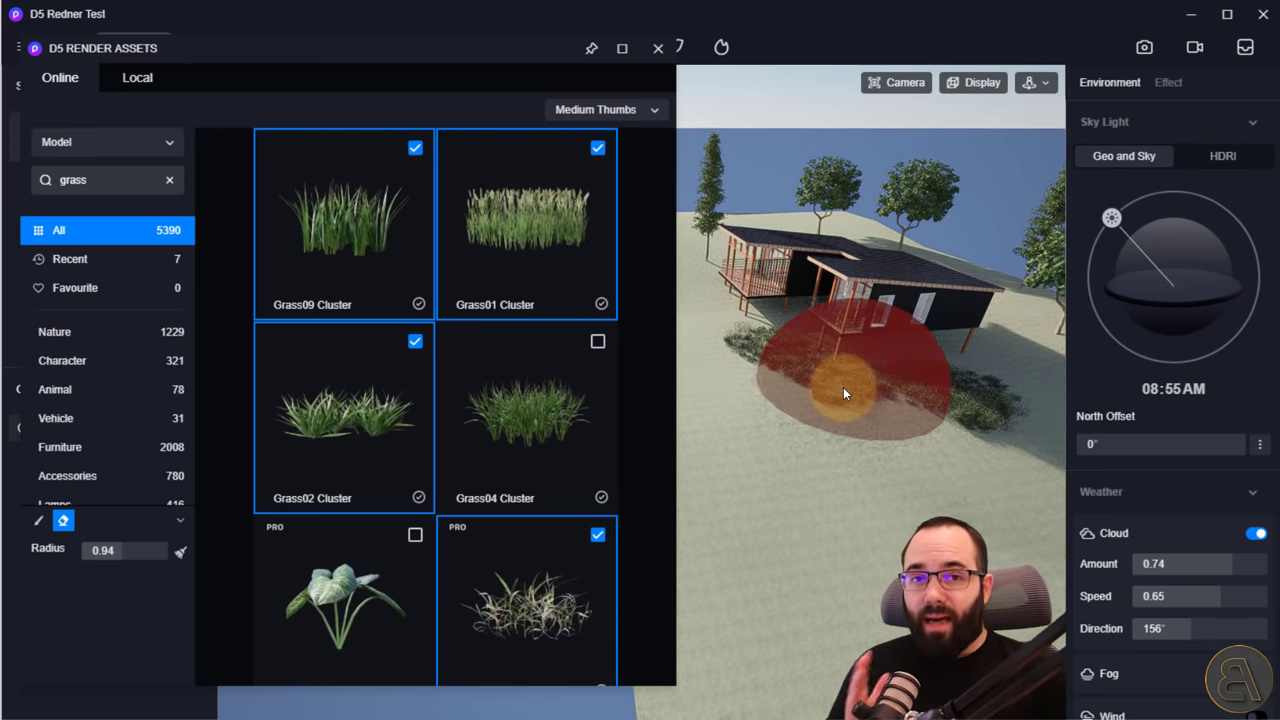
click(656, 47)
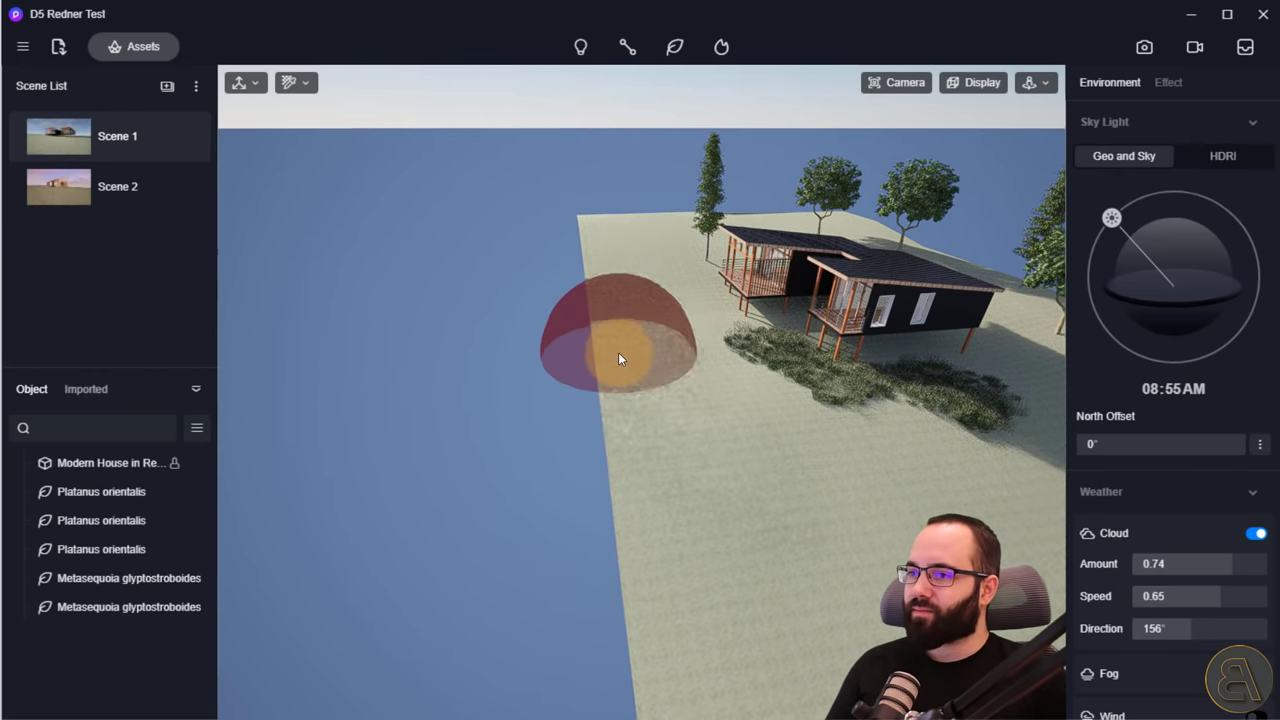
- Select the terrain's grass material, recall Scene 1 and change the material template to Grass
right_drag(481, 261, 660, 400)
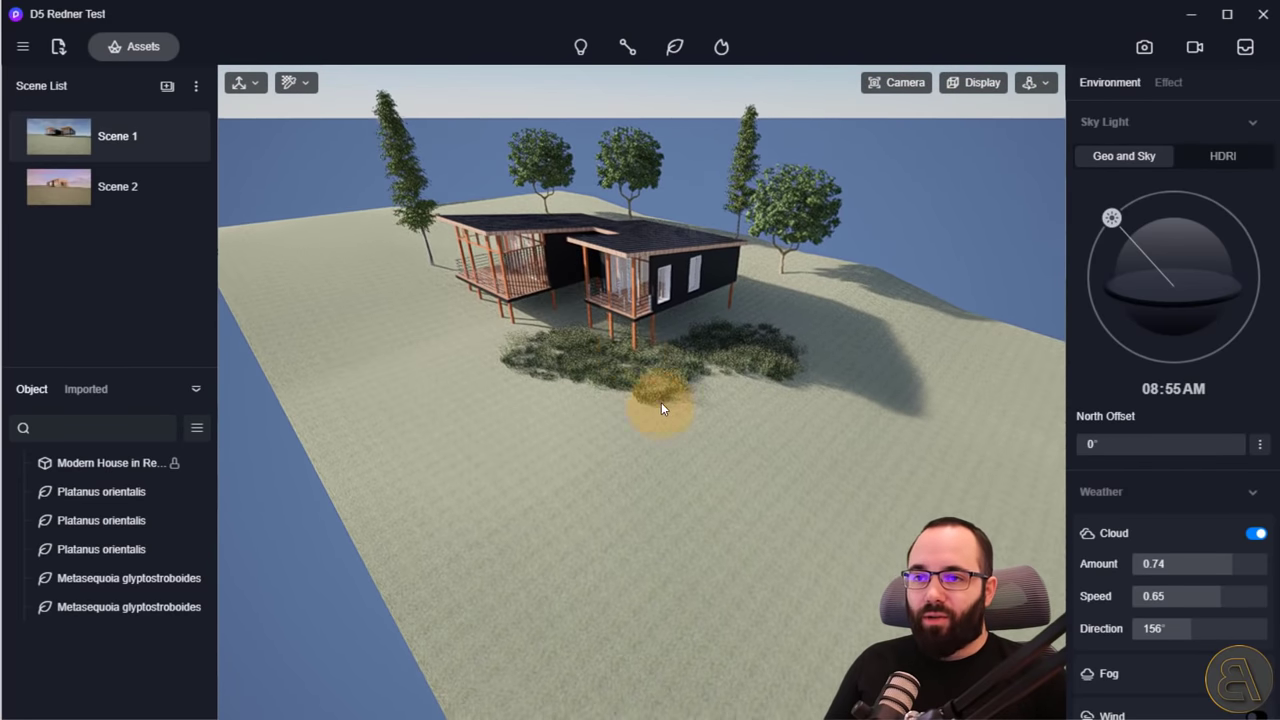
click(406, 489)
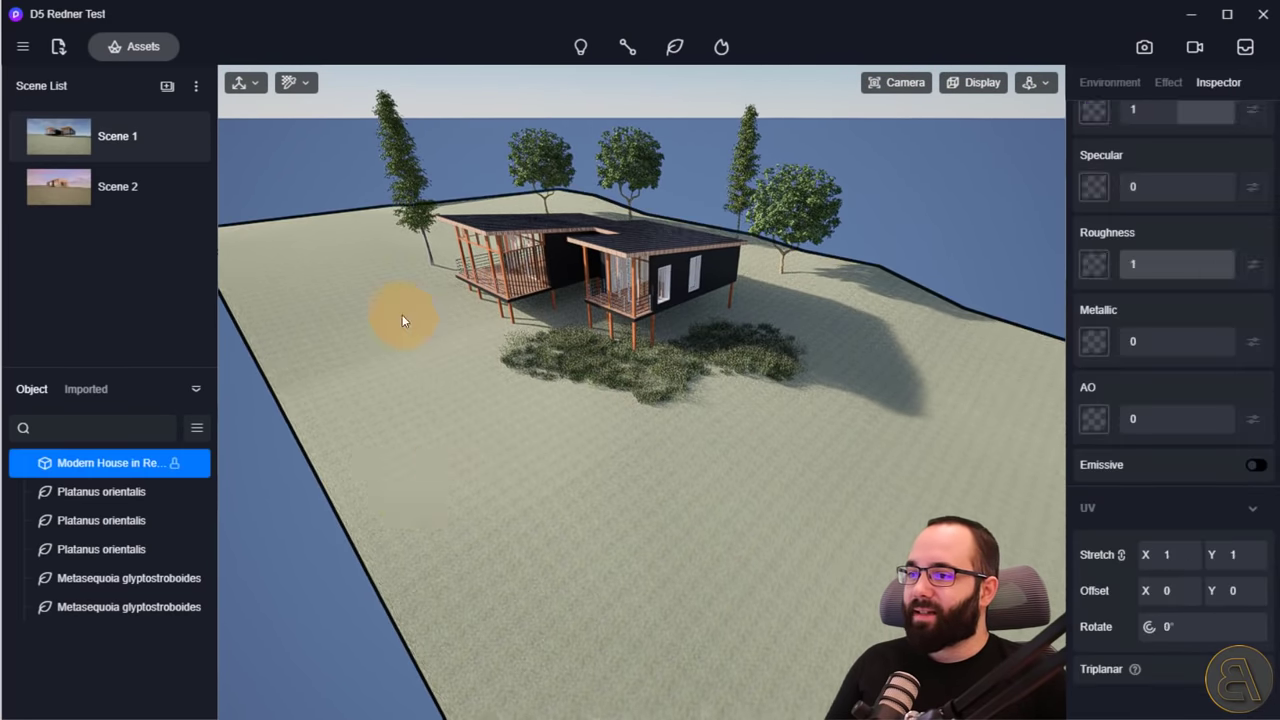
scroll(527, 423, up, 3)
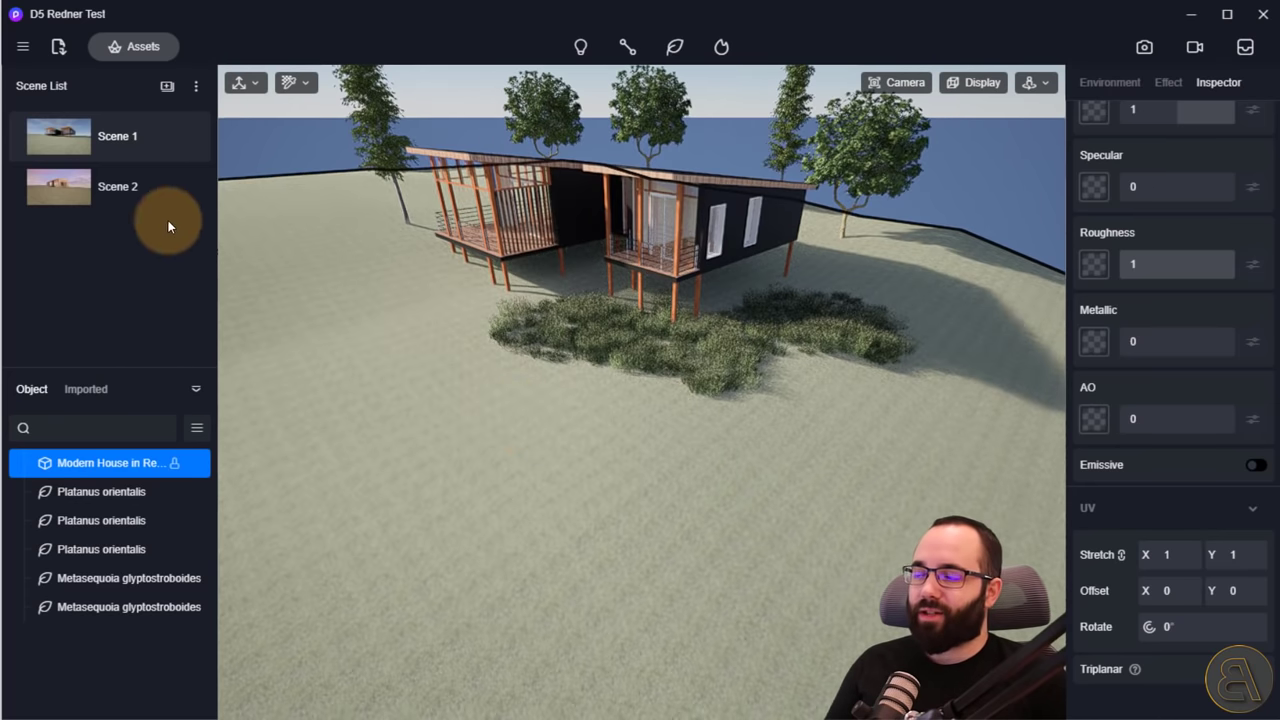
click(109, 133)
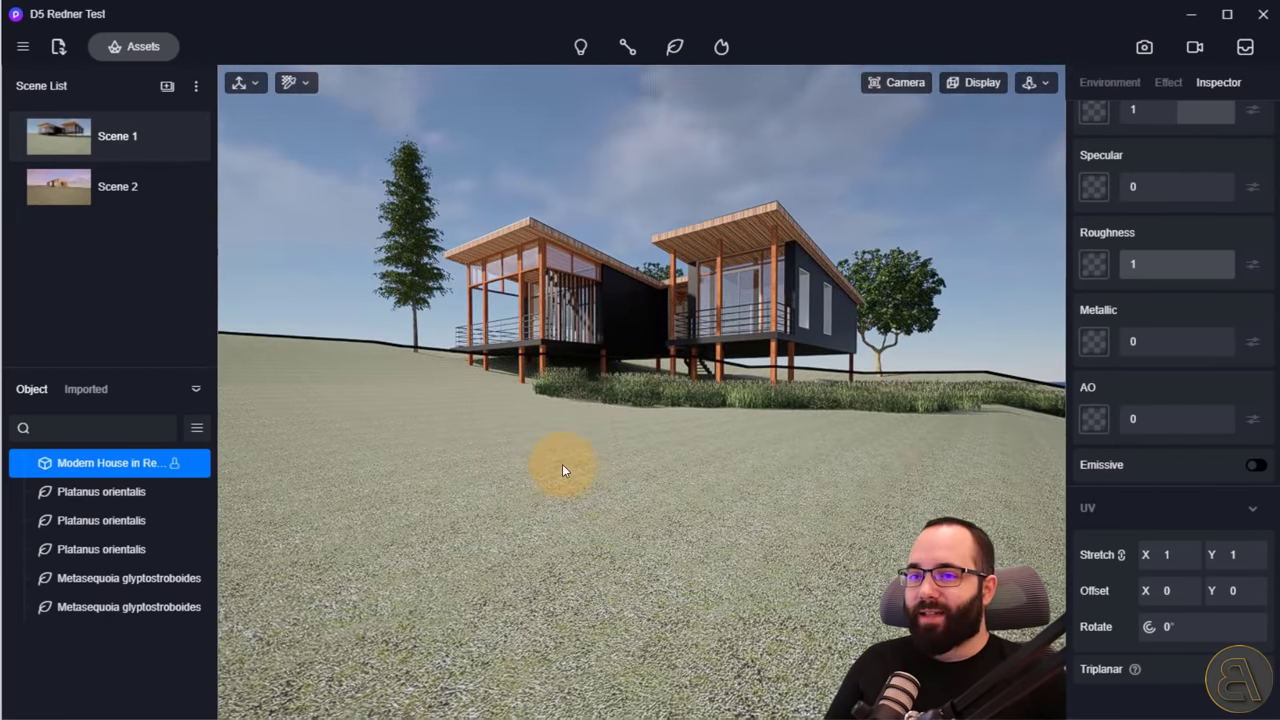
scroll(1186, 303, up, 5)
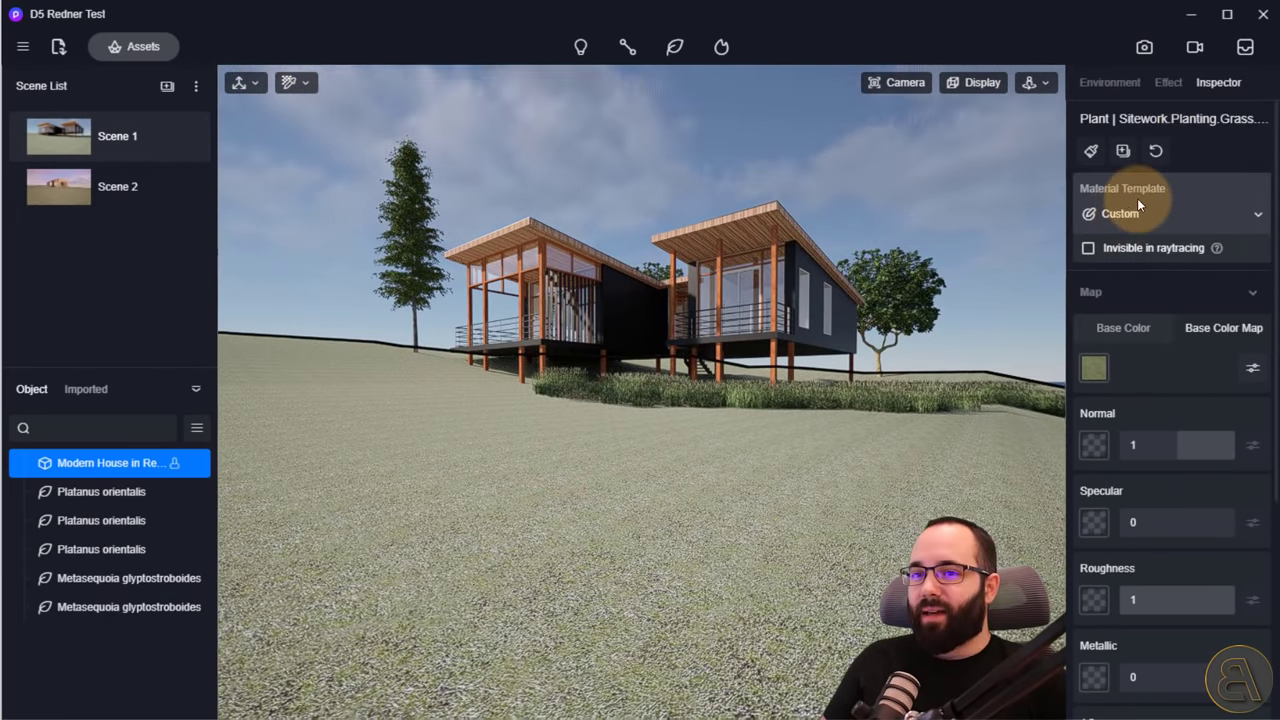
click(1256, 215)
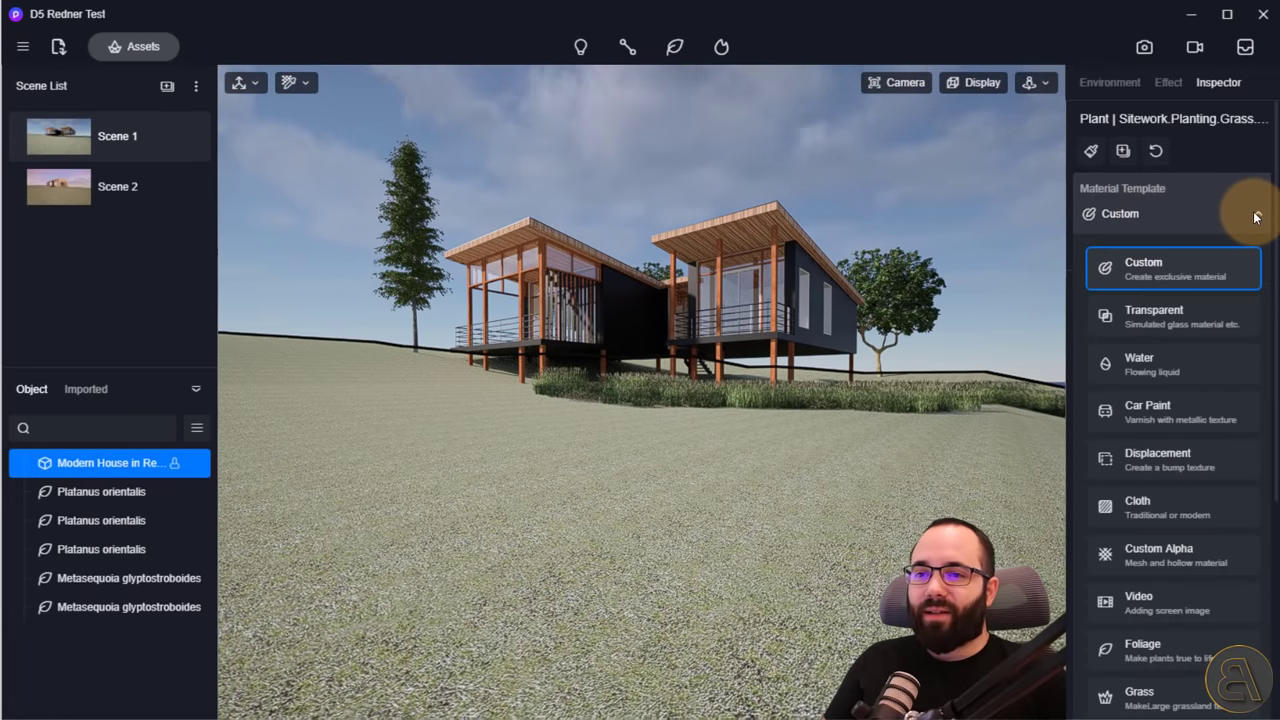
scroll(1164, 379, down, 3)
scroll(1164, 381, up, 1)
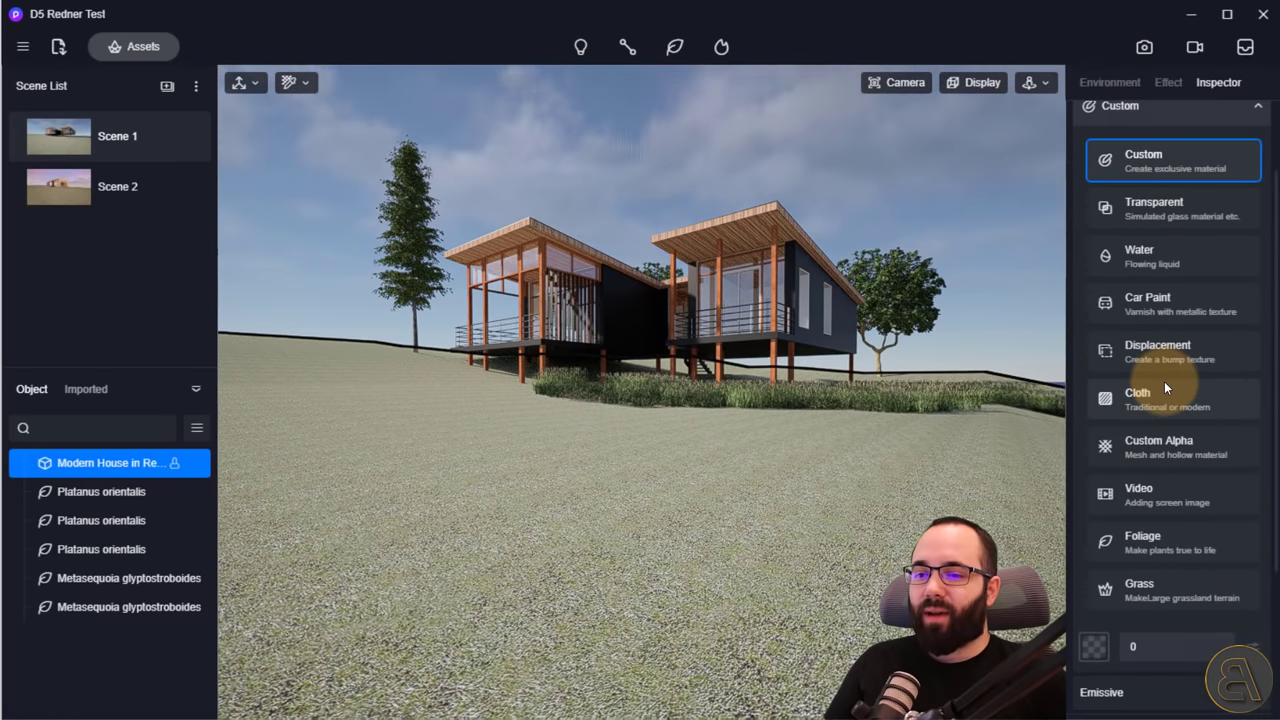
scroll(1164, 381, down, 1)
scroll(1164, 381, up, 1)
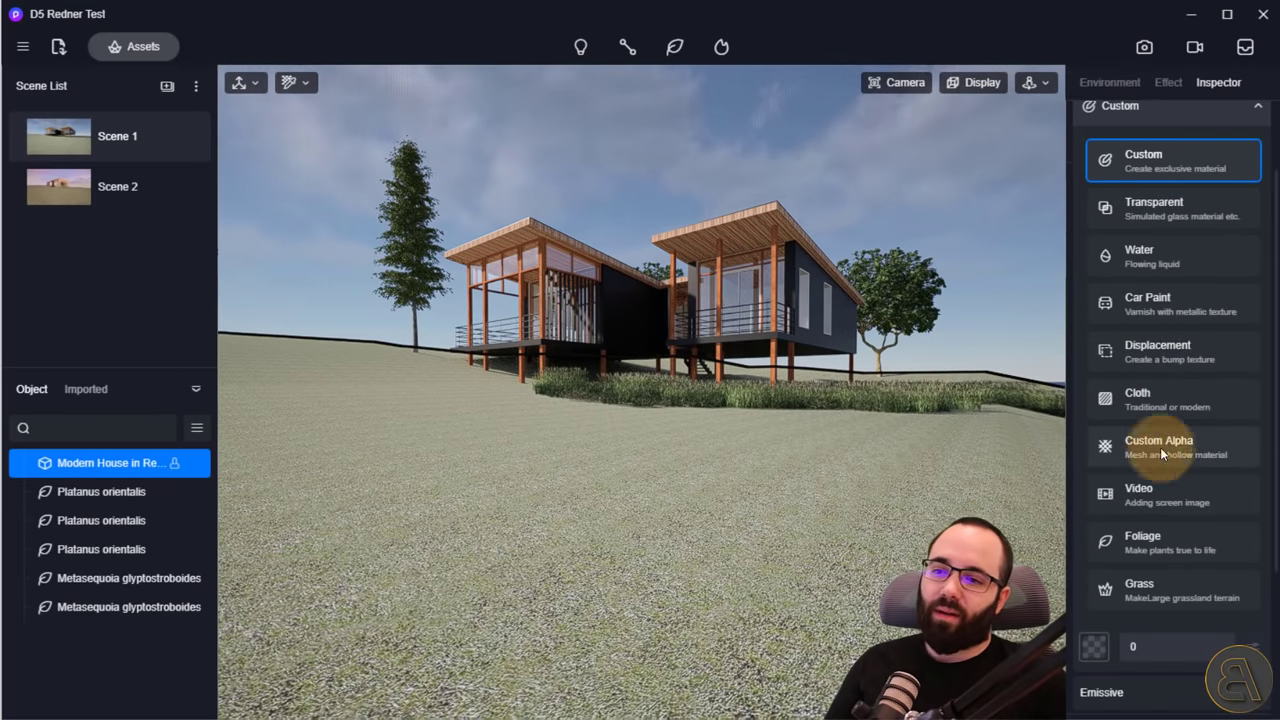
click(1147, 586)
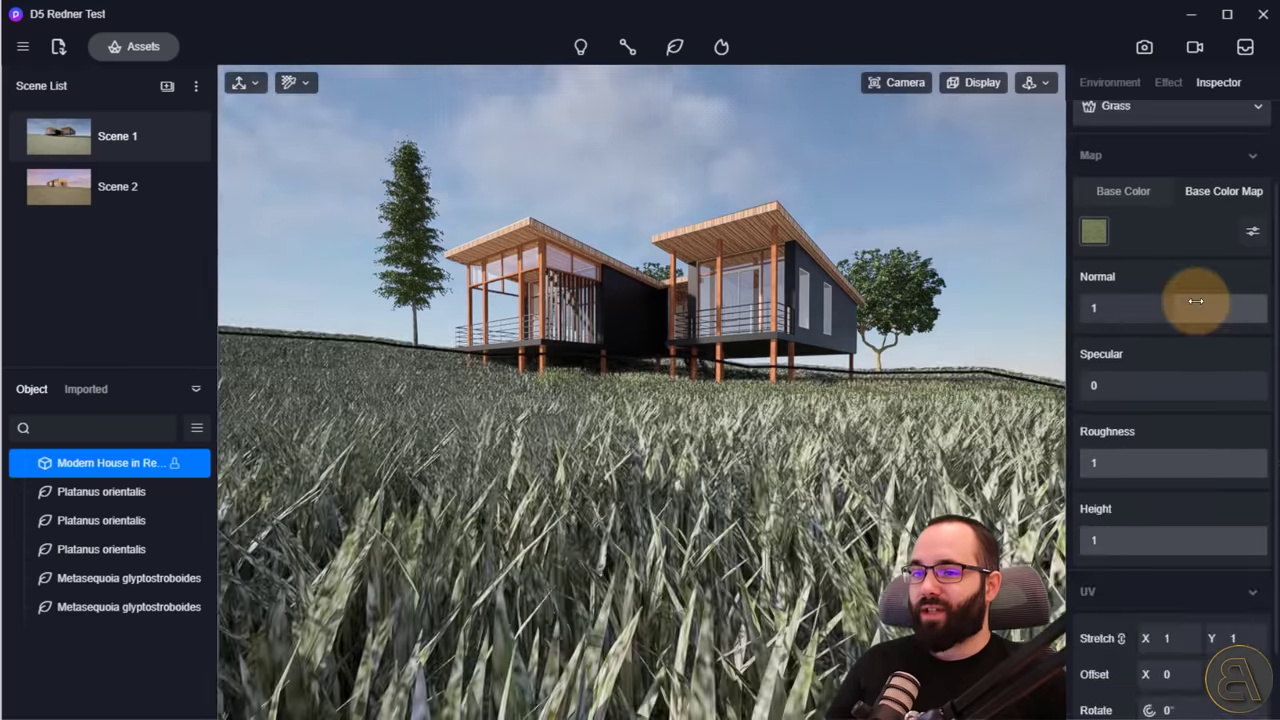
- Set the terrain grass material's normal to 0.13, specular to 0 and roughness to 0
right_drag(663, 320, 1060, 545)
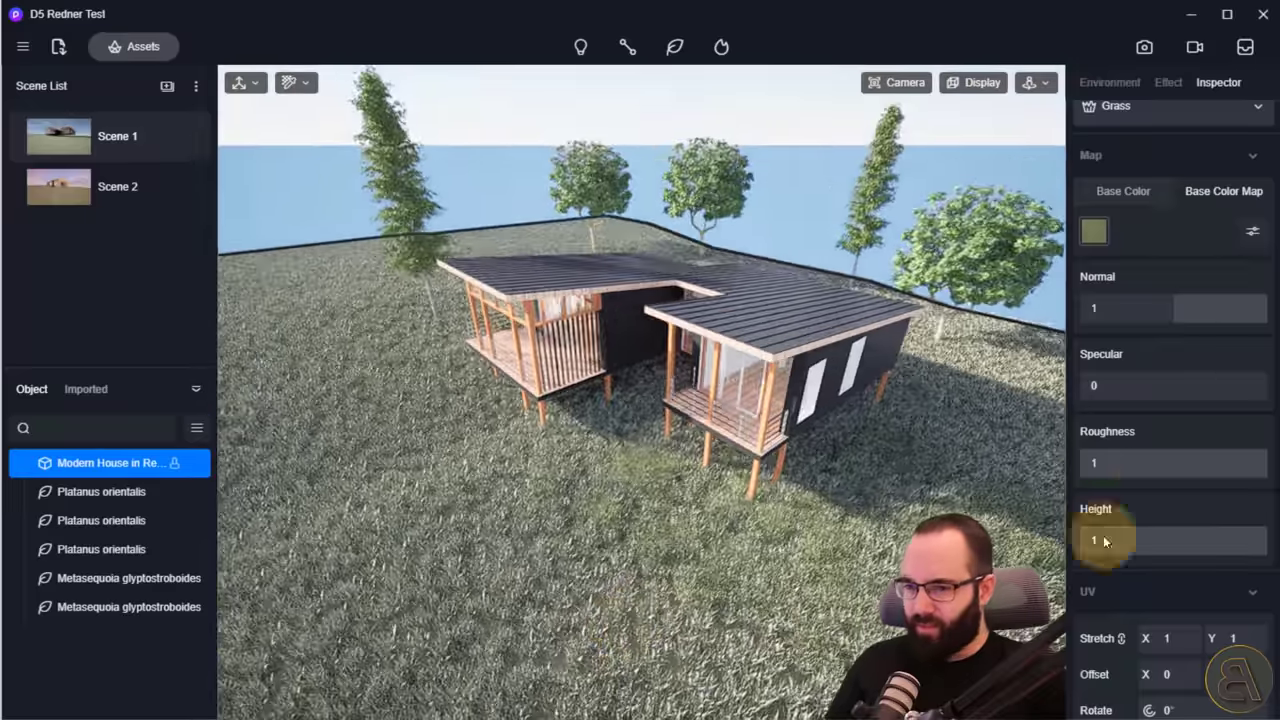
scroll(1150, 490, down, 1)
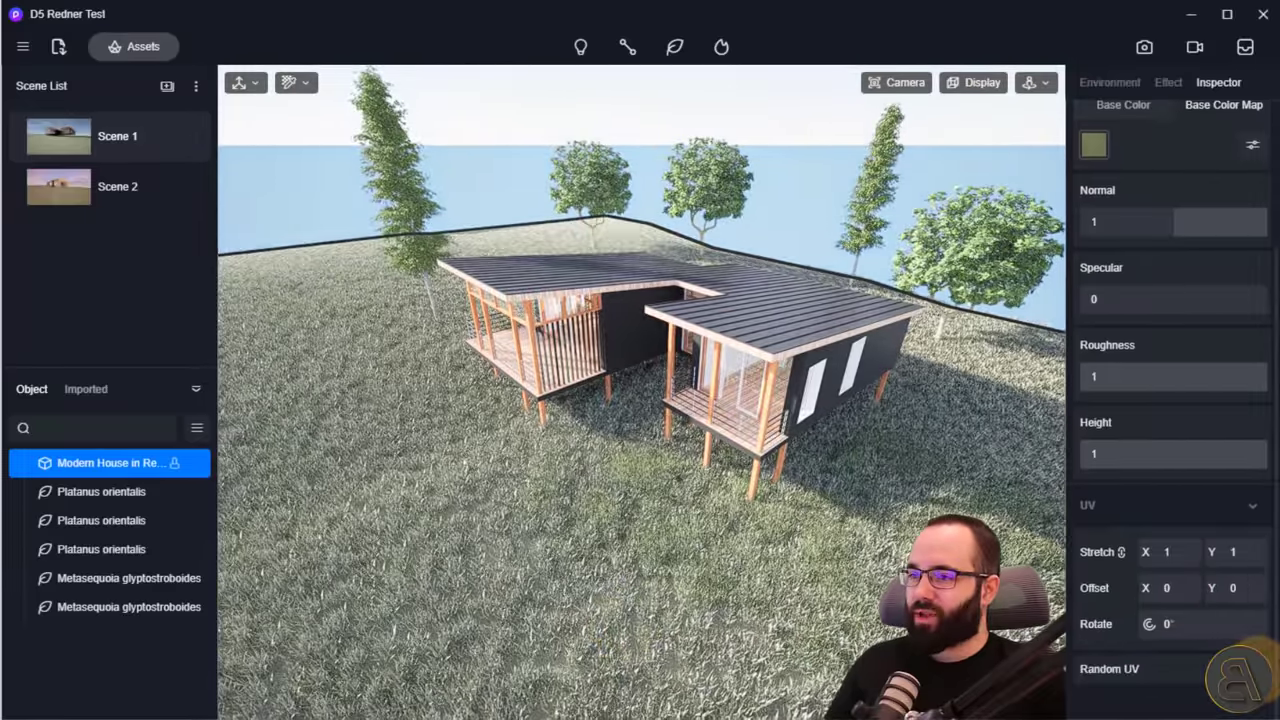
right_drag(648, 524, 658, 495)
scroll(1150, 260, up, 2)
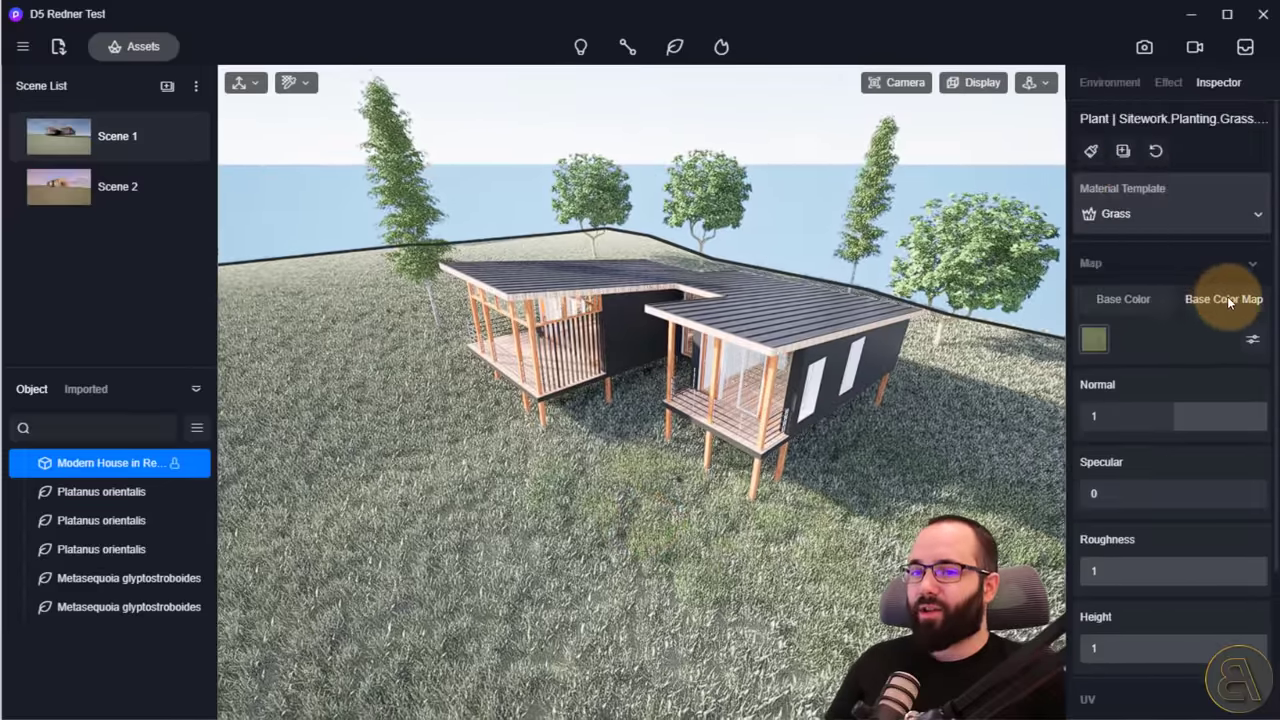
mouse_move(1189, 414)
mouse_down()
mouse_move(1262, 418)
mouse_move(1151, 421)
mouse_move(1177, 436)
mouse_move(1183, 420)
mouse_up()
mouse_move(1100, 488)
mouse_down()
mouse_move(1177, 488)
mouse_move(1095, 488)
mouse_up()
drag(1086, 557, 1094, 566)
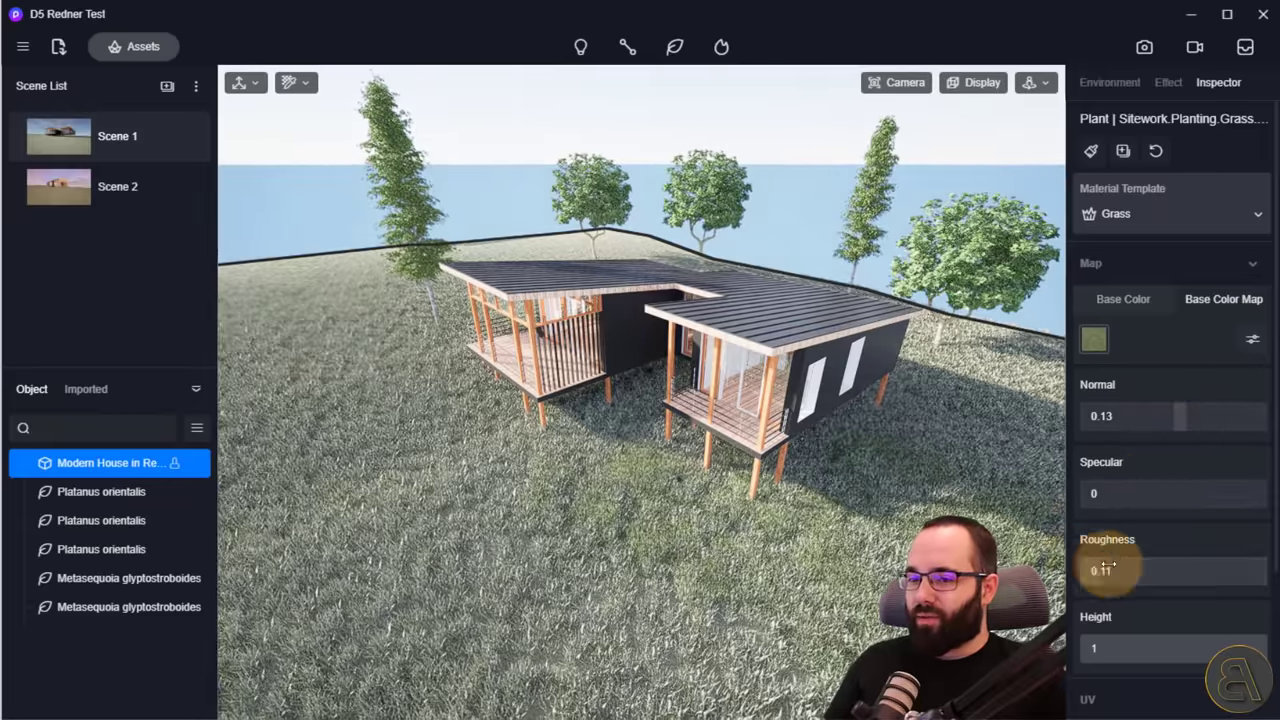
scroll(1118, 558, down, 3)
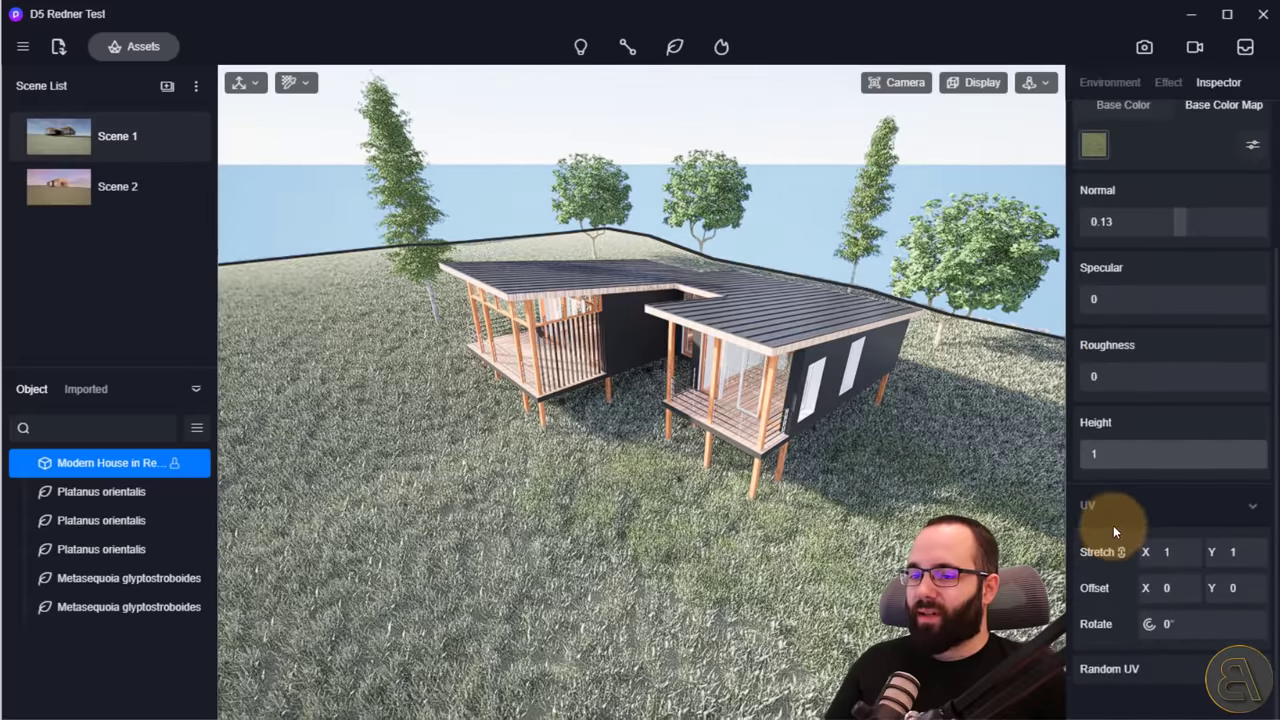
drag(1157, 549, 1153, 552)
scroll(1098, 280, up, 3)
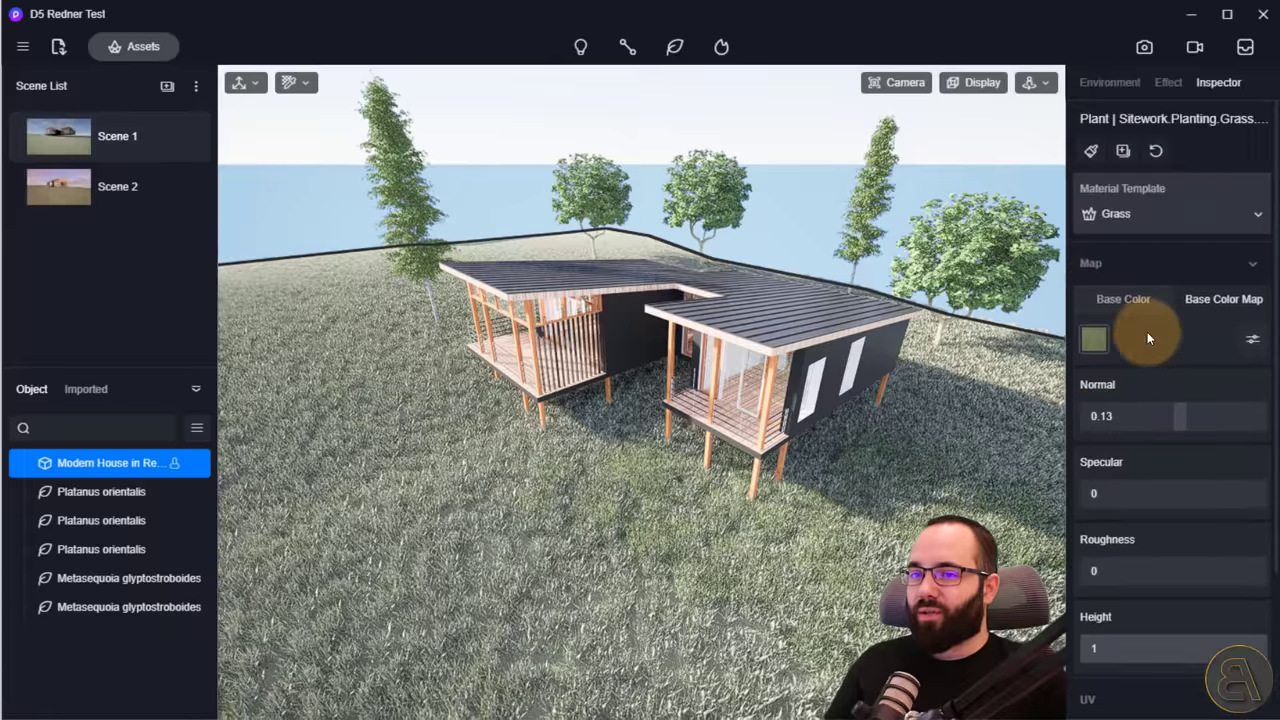
- Switch the terrain grass from the base color map to a plain base color and set it to dark green
click(1124, 298)
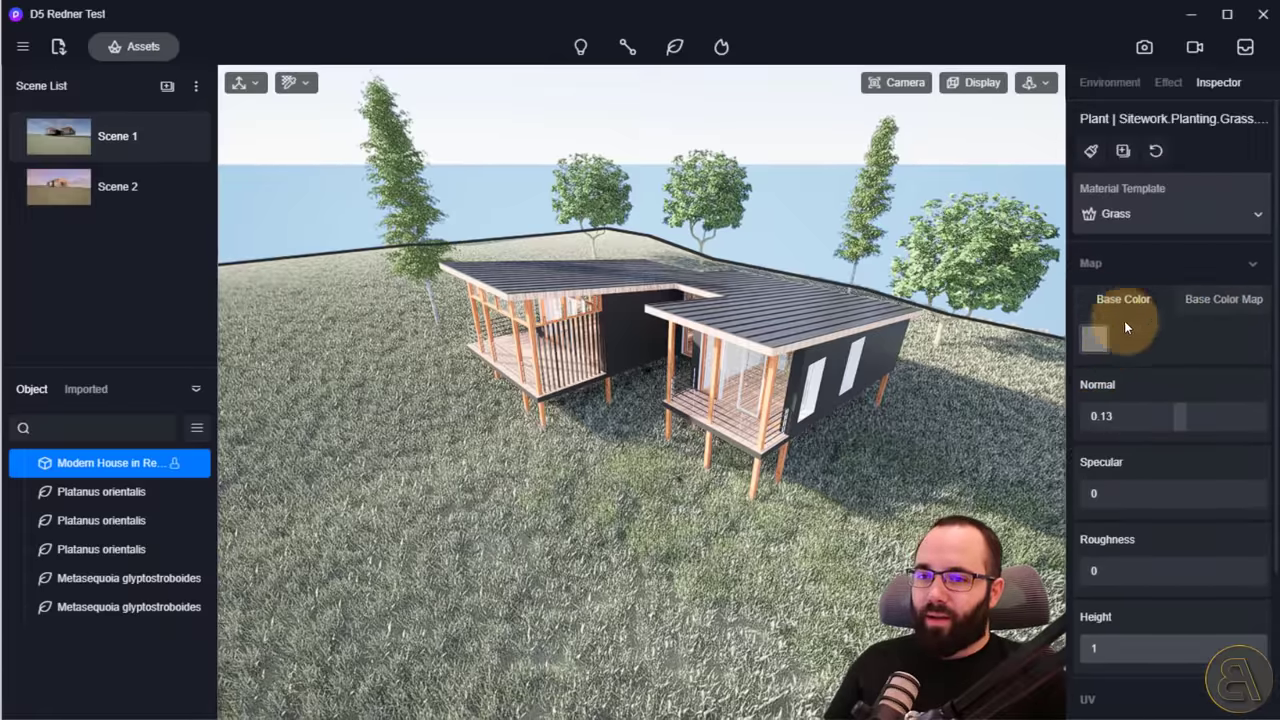
click(1094, 339)
drag(1163, 490, 1127, 490)
drag(1162, 550, 1128, 550)
mouse_move(1229, 423)
mouse_down()
mouse_move(1160, 460)
mouse_move(1131, 457)
mouse_move(1154, 450)
mouse_move(1142, 458)
mouse_up()
click(623, 503)
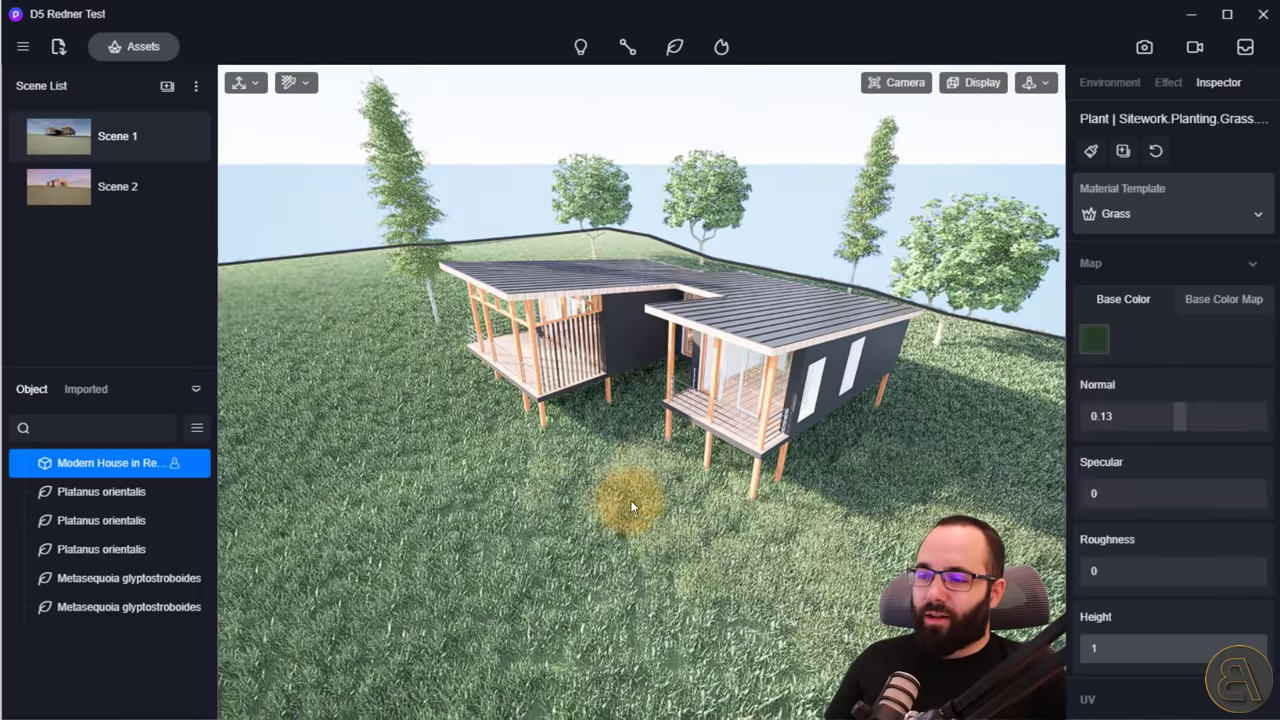
- Examine the green grass around the house up close and from a distance, returning to the Scene 1 view
middle_drag(634, 423, 506, 447)
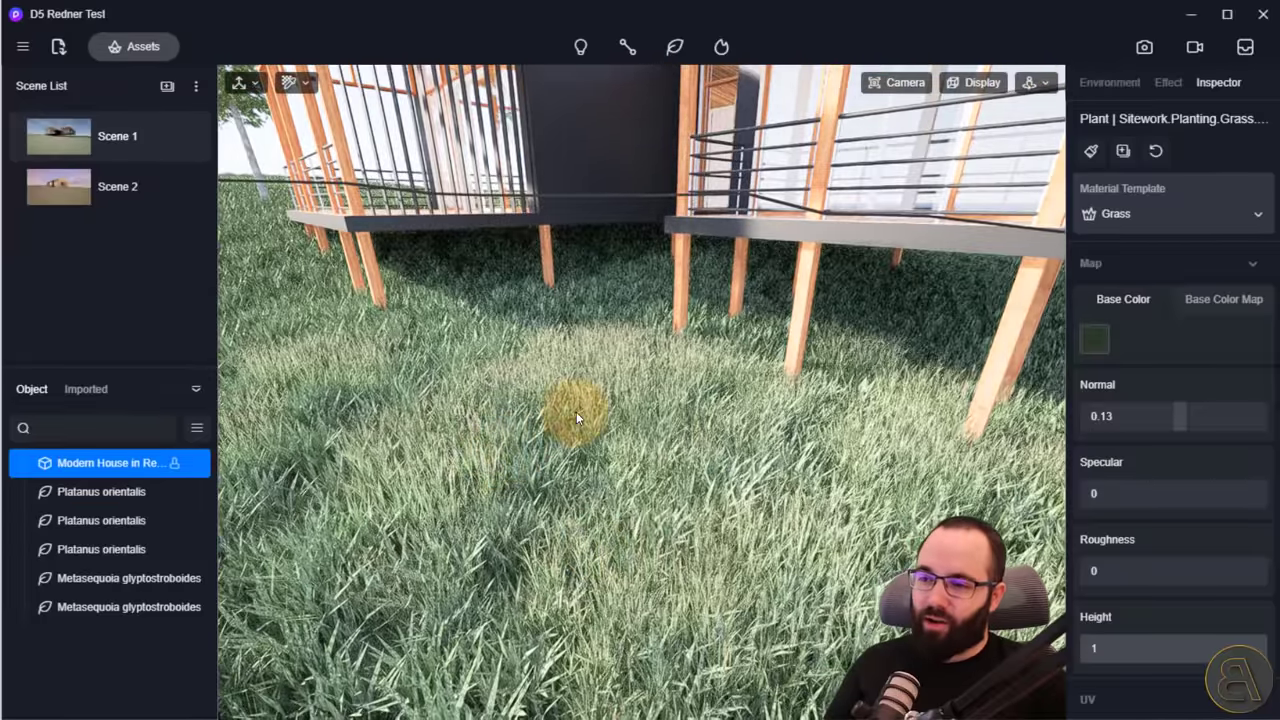
scroll(576, 418, down, 10)
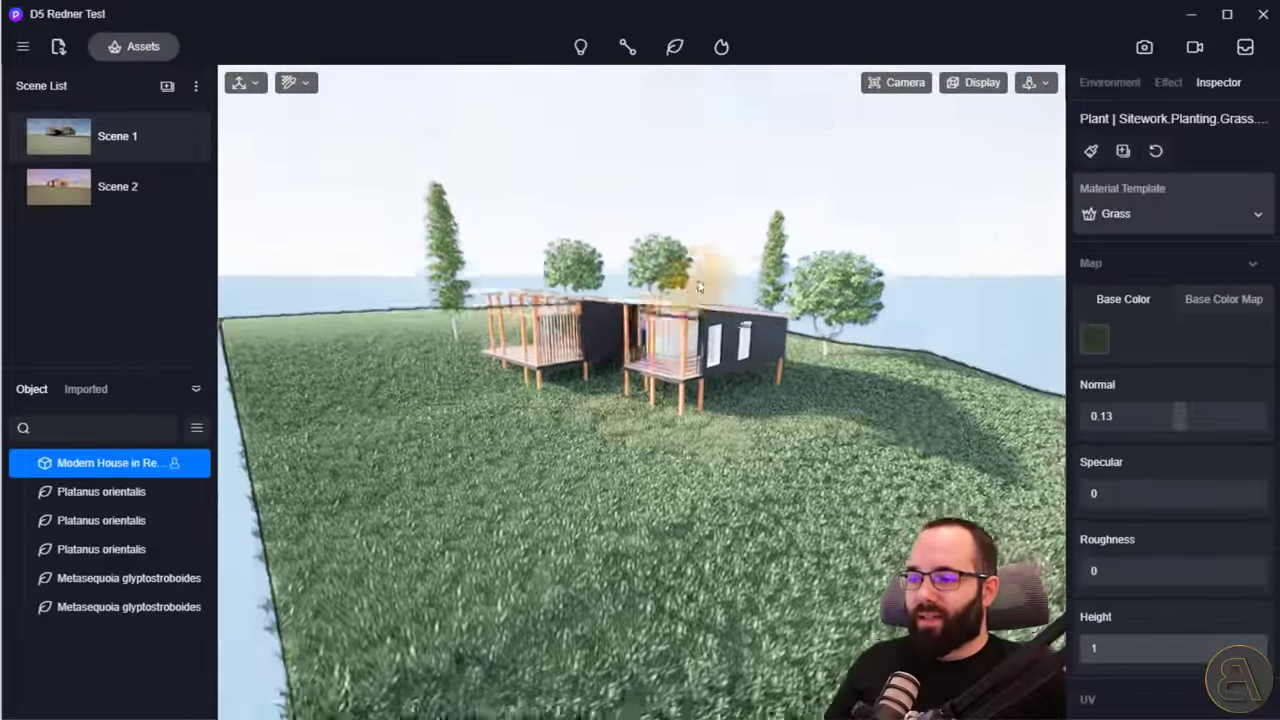
middle_drag(700, 287, 625, 553)
scroll(676, 428, up, 6)
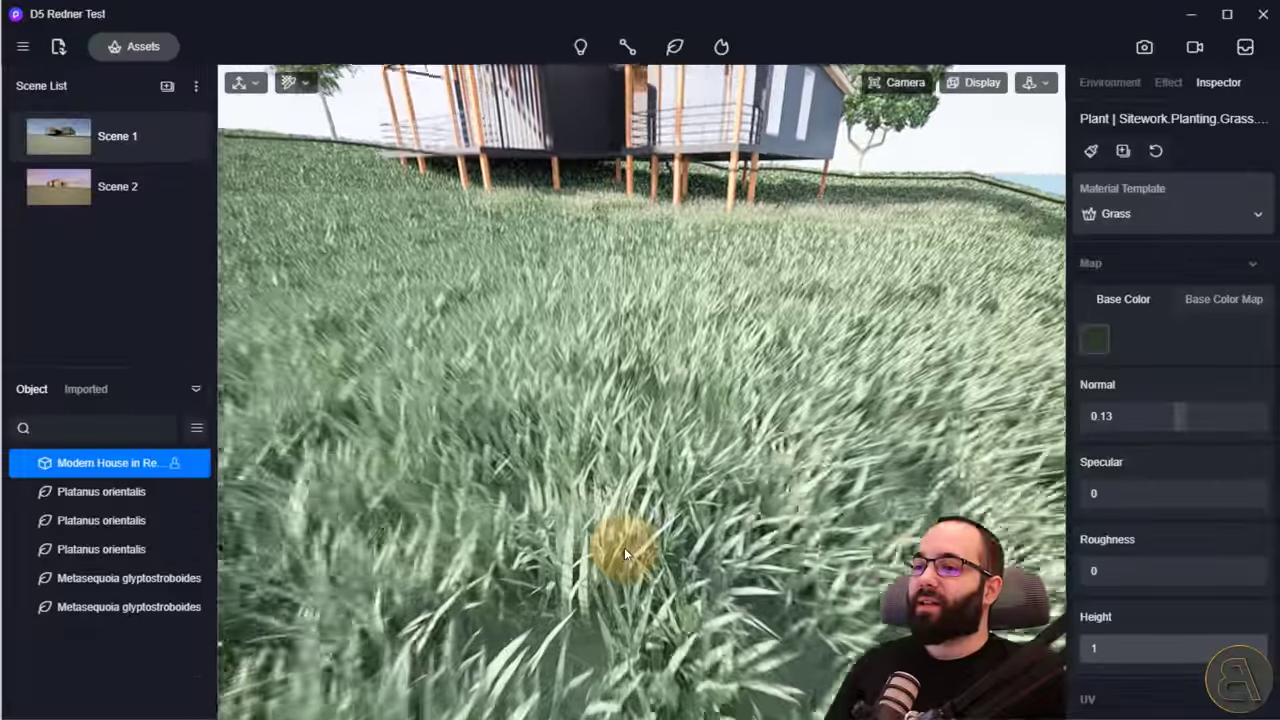
click(134, 122)
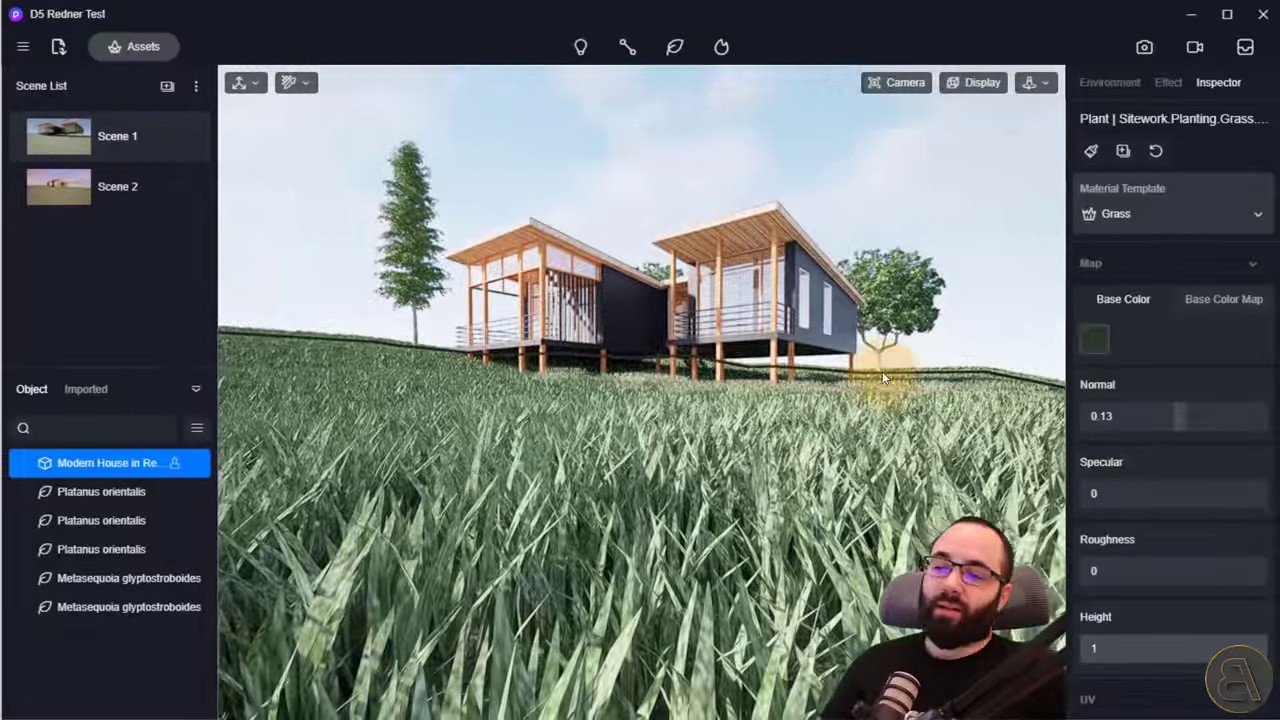
middle_drag(681, 322, 657, 362)
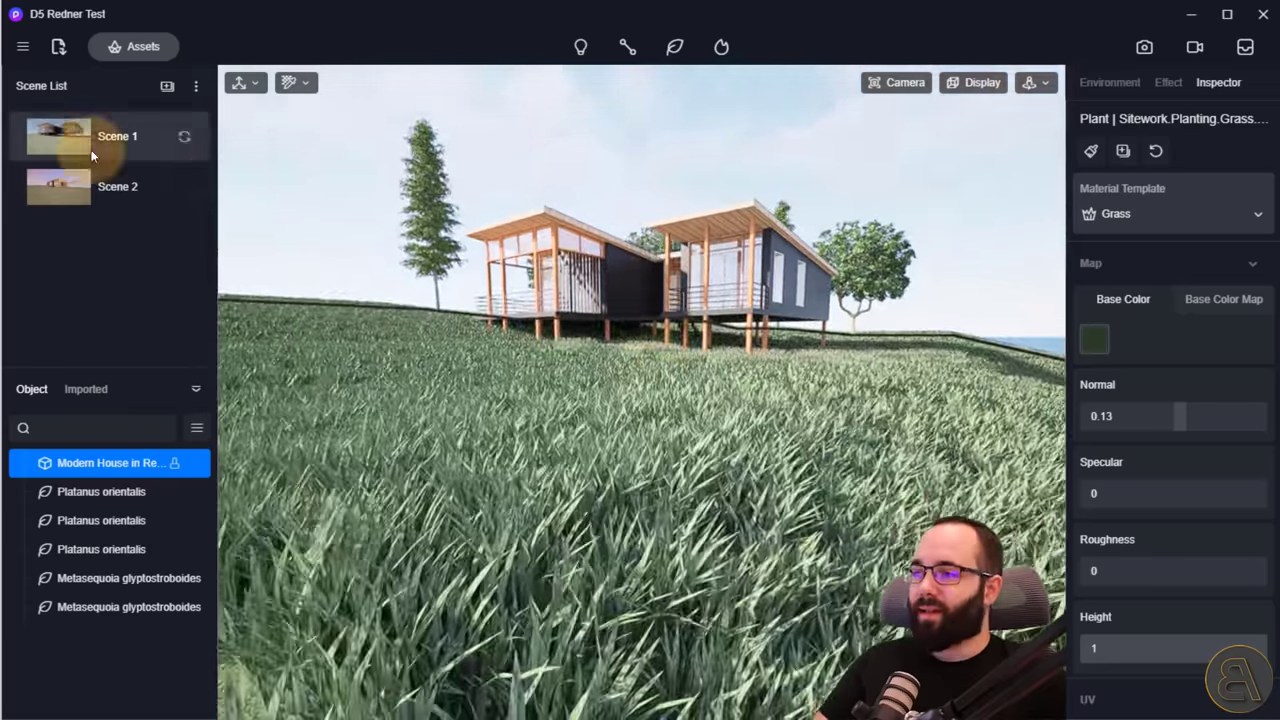
click(88, 142)
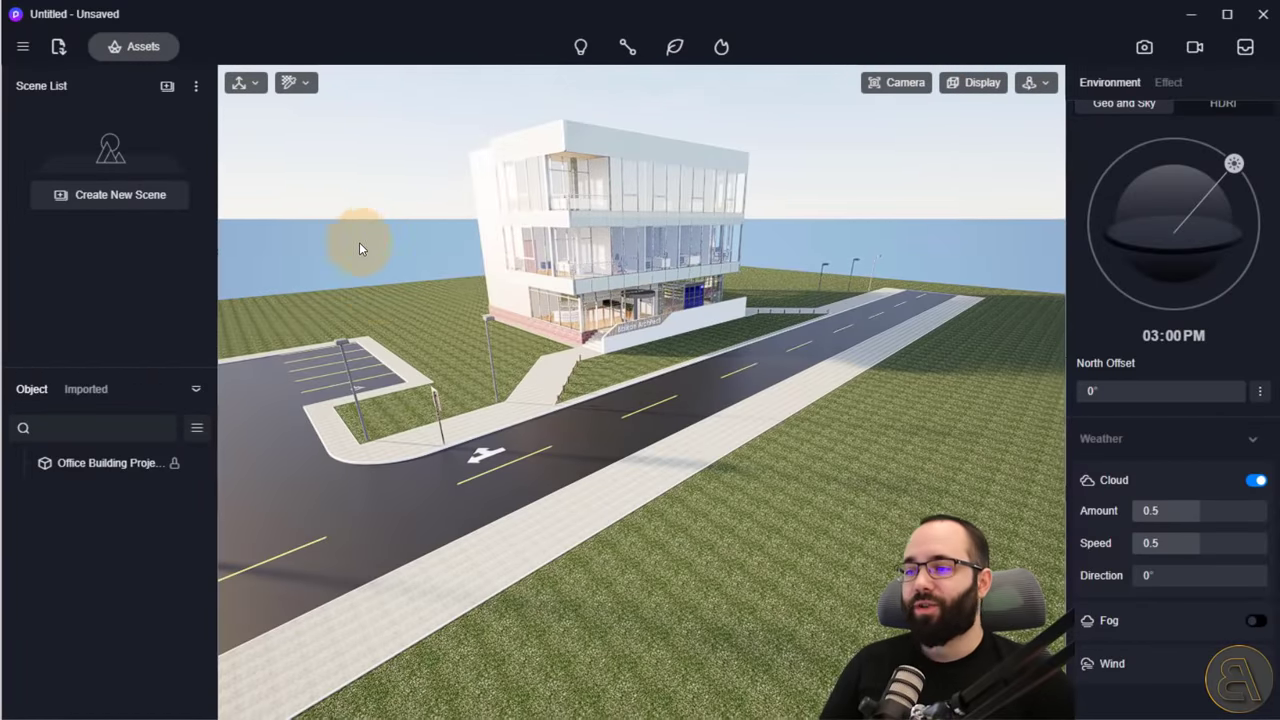
right_drag(356, 258, 371, 283)
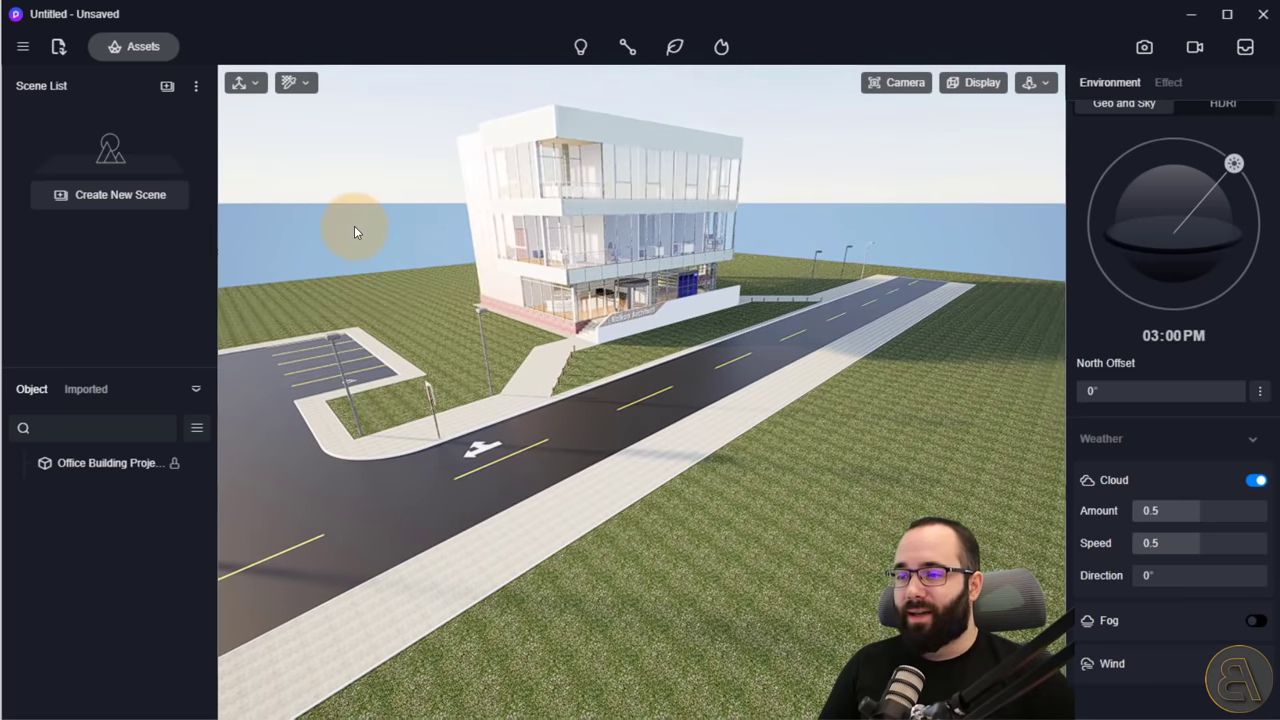
click(624, 52)
click(705, 103)
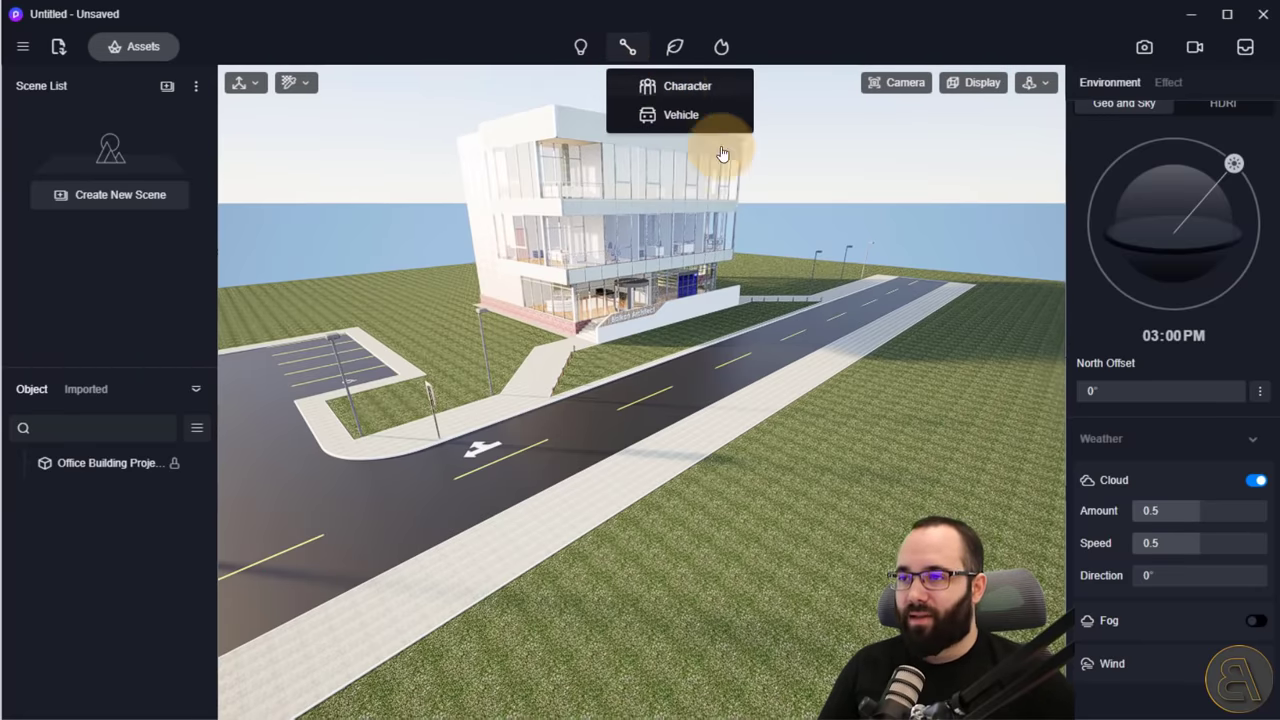
click(362, 250)
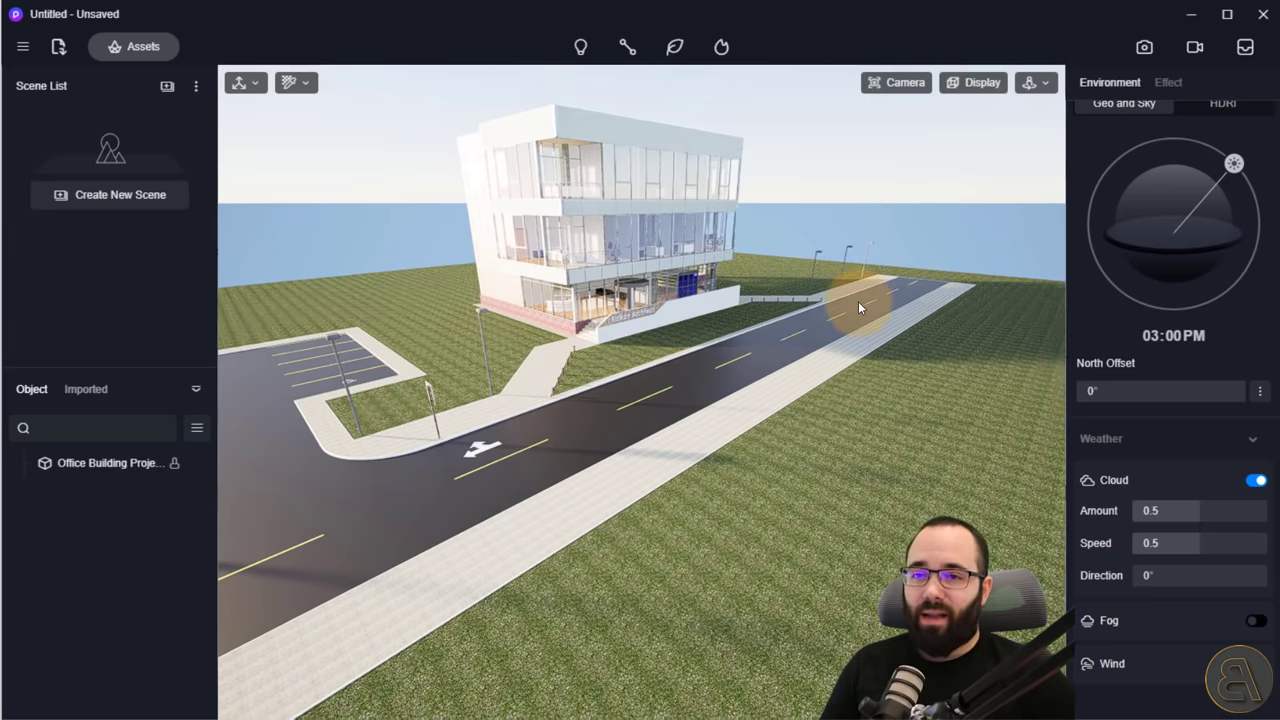
- Start a vehicle path for the road in front of the office building and bring up the vehicle asset library
right_drag(780, 251, 843, 283)
right_drag(593, 437, 814, 272)
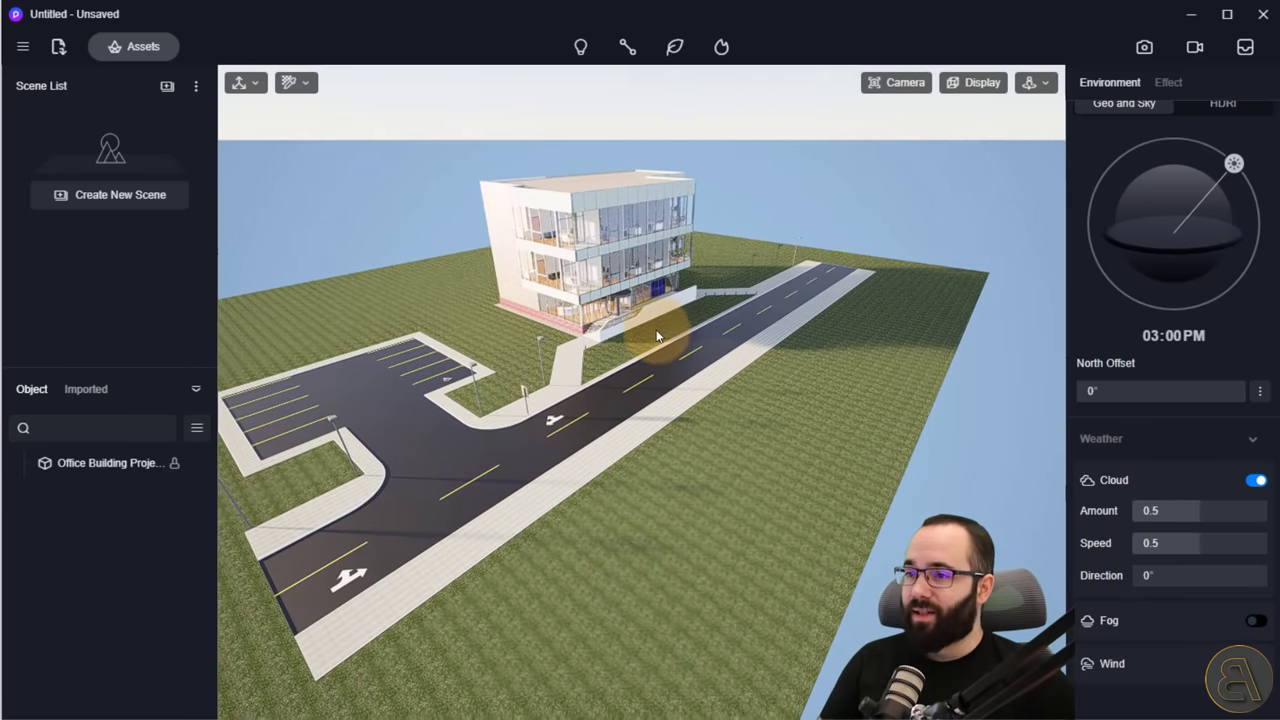
click(627, 50)
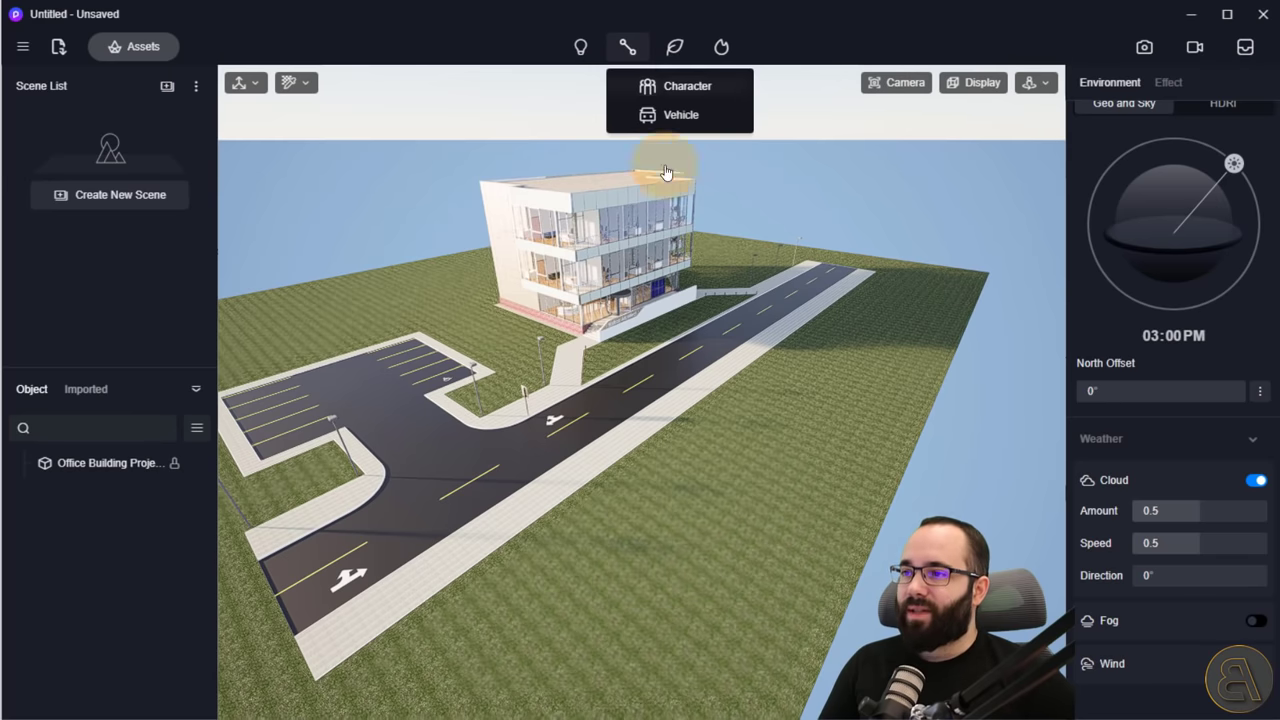
click(678, 116)
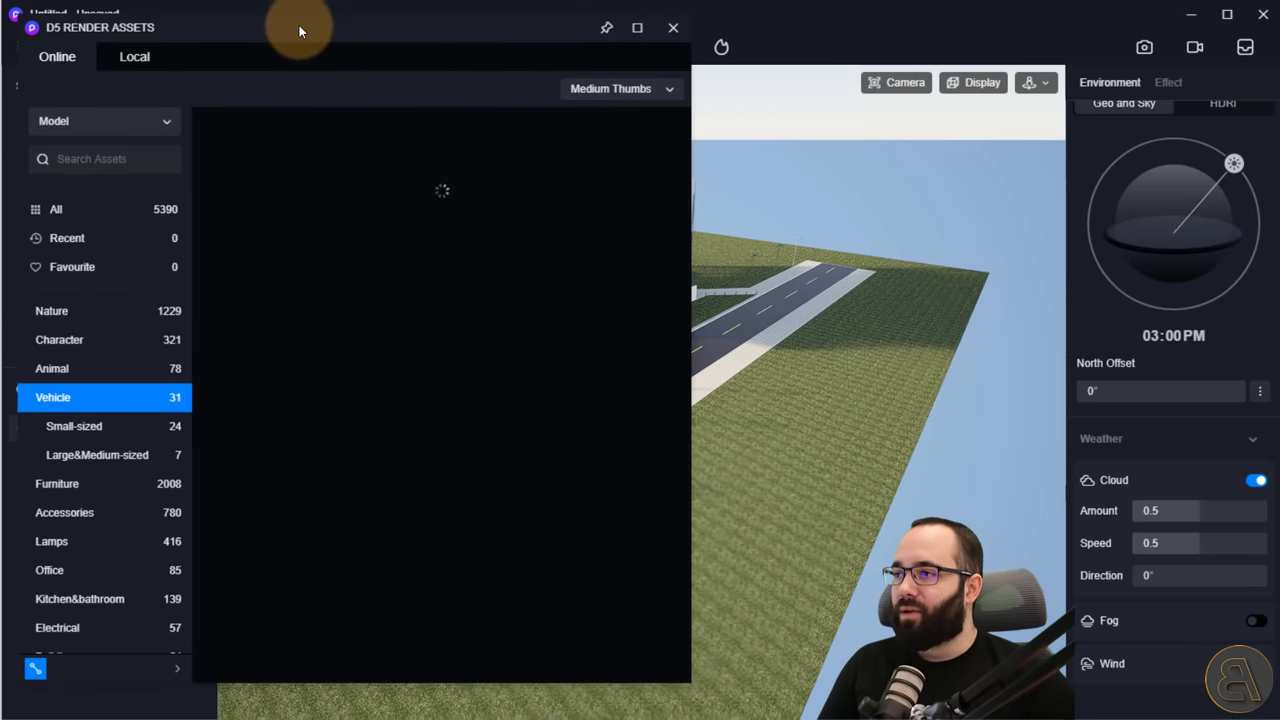
drag(277, 27, 273, 37)
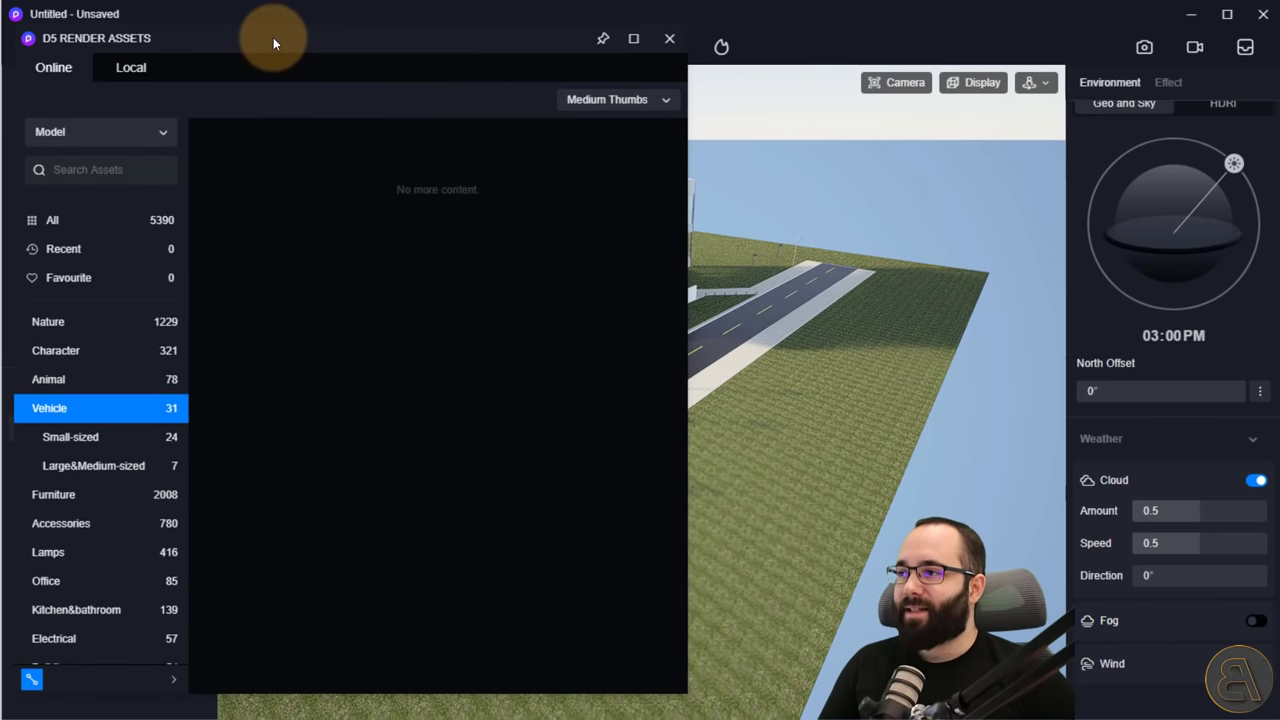
- Choose Car 03, Car 10, Classic Car 02 and Car 02 from the Vehicle category for the path
click(58, 406)
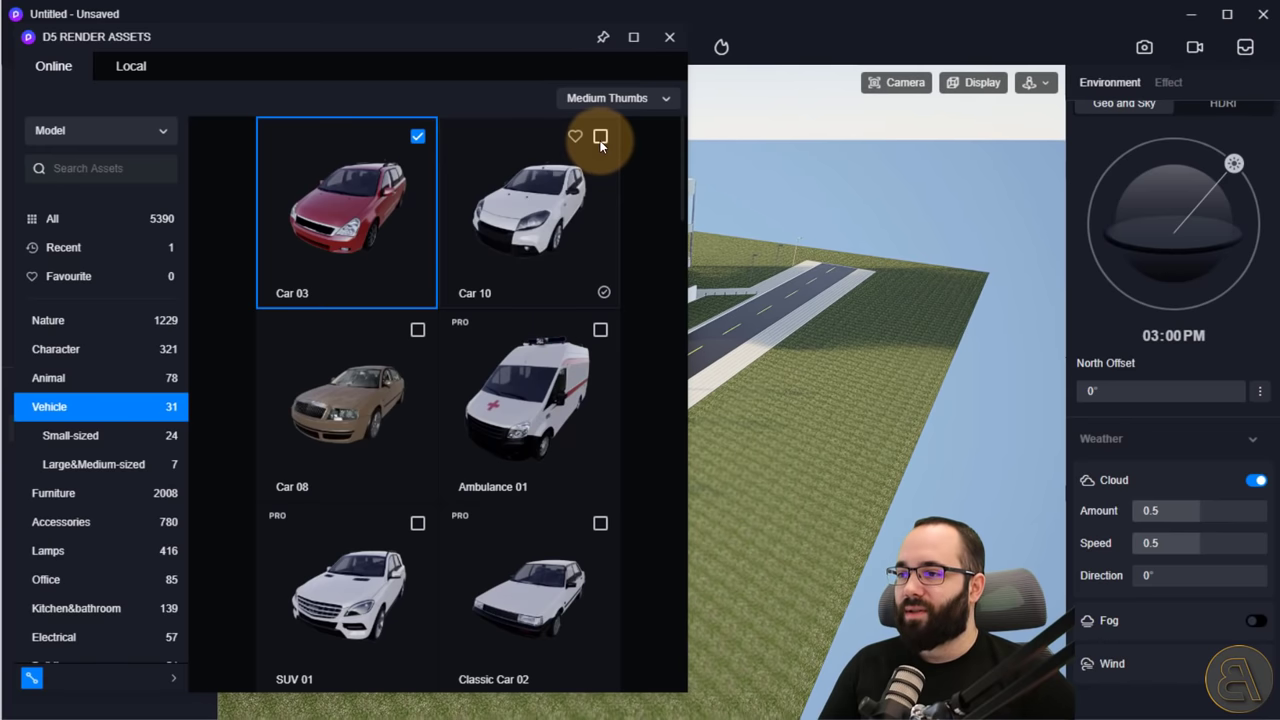
scroll(529, 222, down, 3)
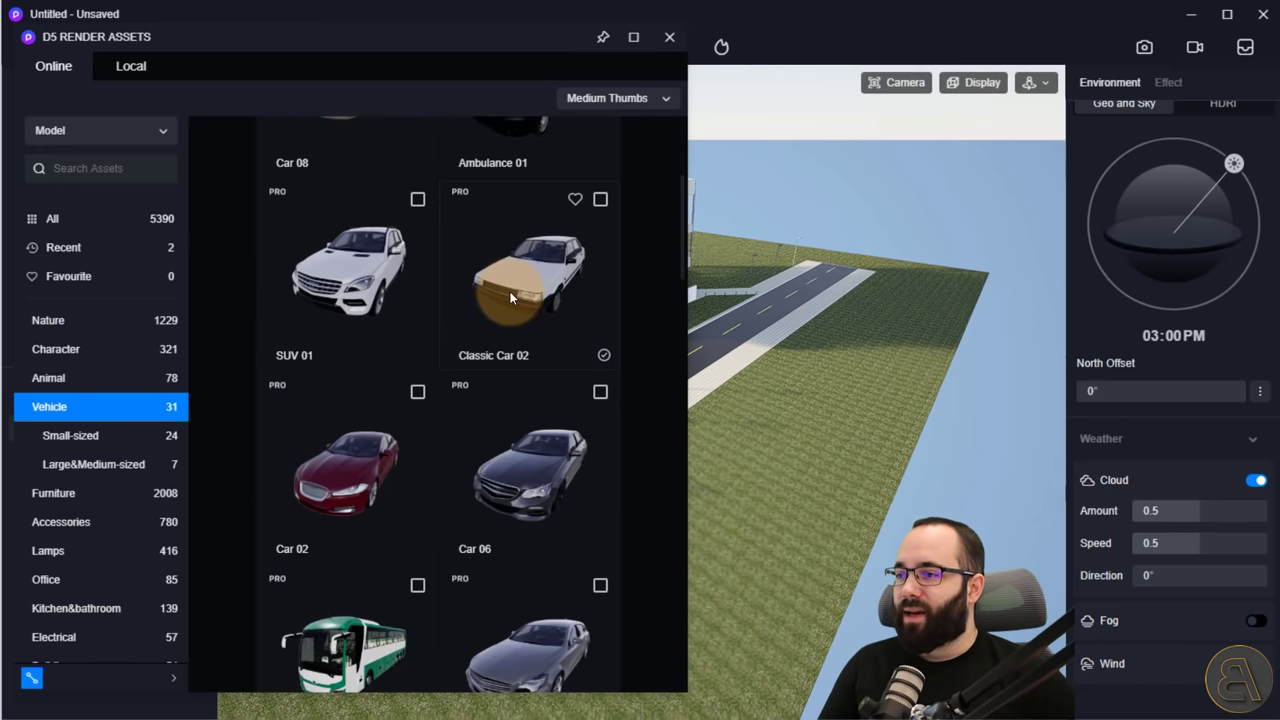
click(535, 273)
scroll(522, 329, down, 2)
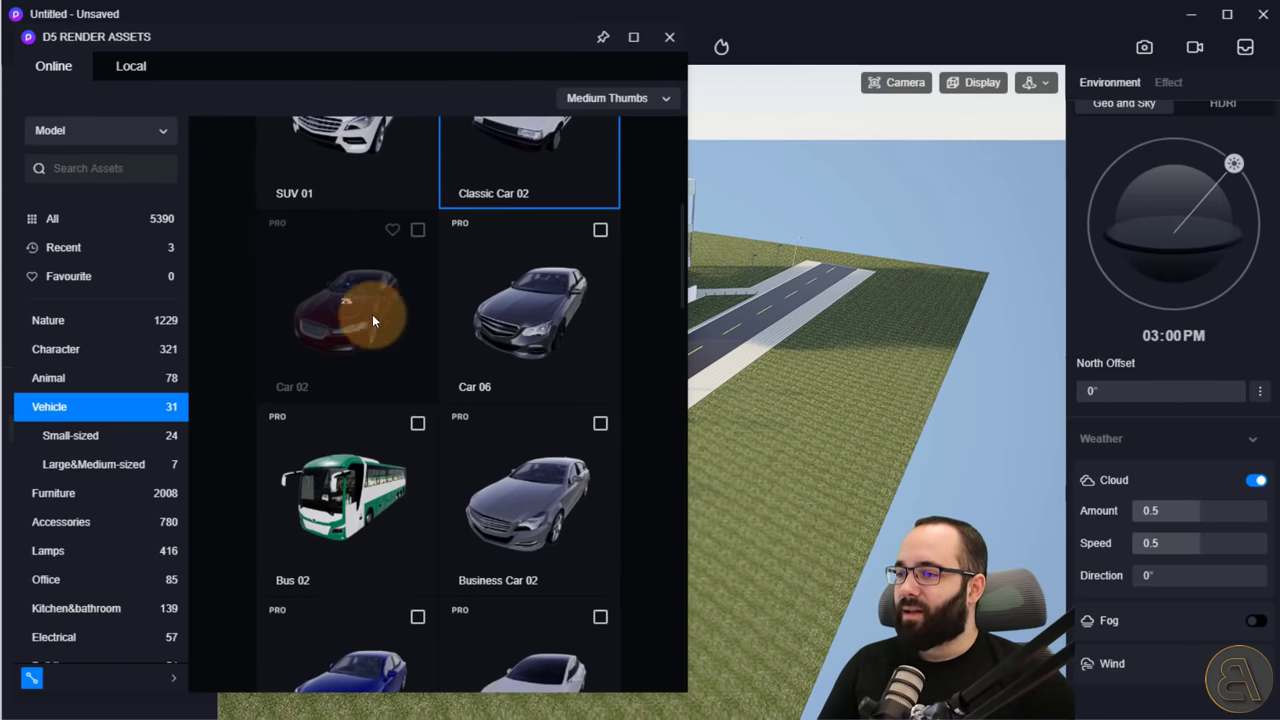
click(418, 230)
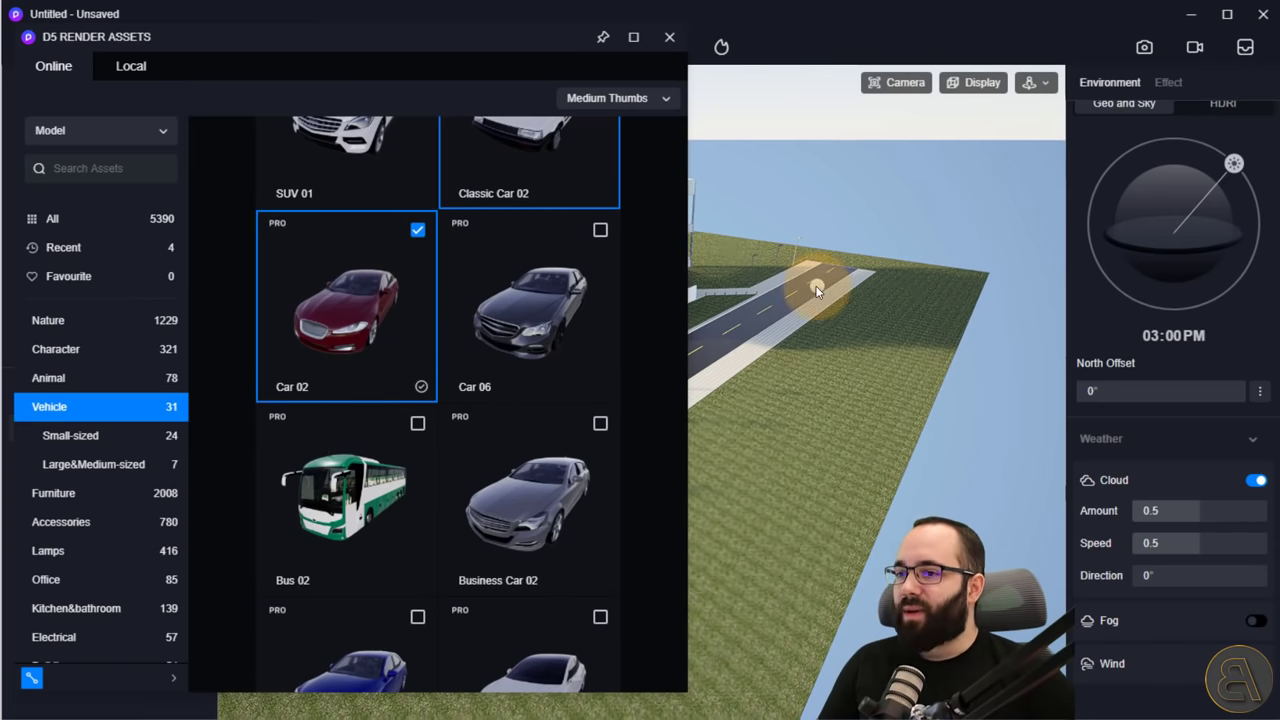
drag(367, 67, 171, 37)
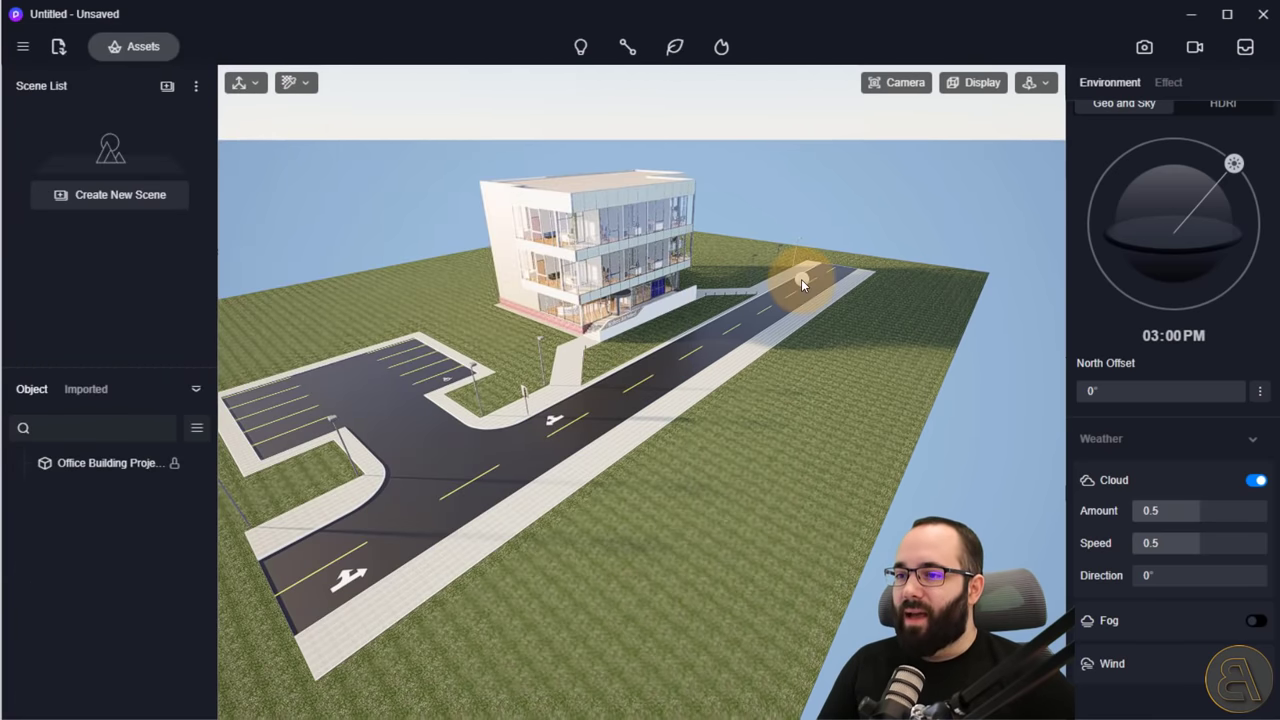
- Draw the vehicle path along the road's center from its far end past the building to its near end
scroll(829, 268, up, 5)
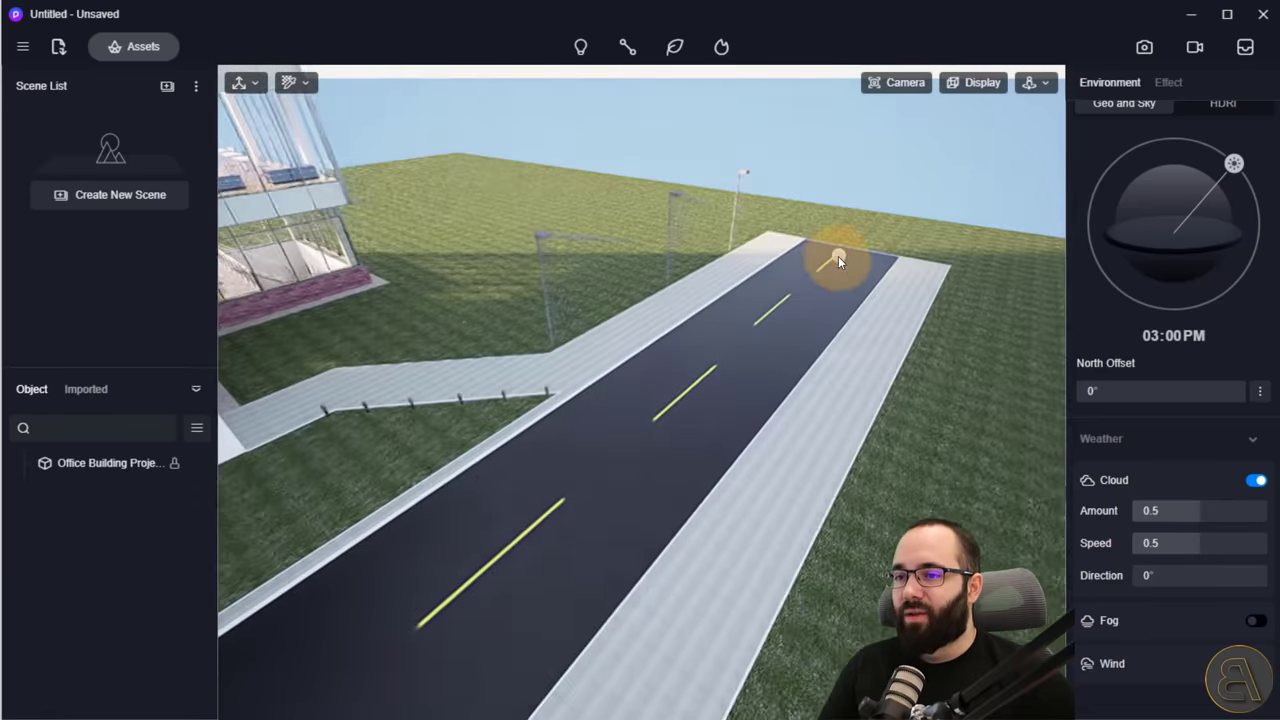
double_click(846, 245)
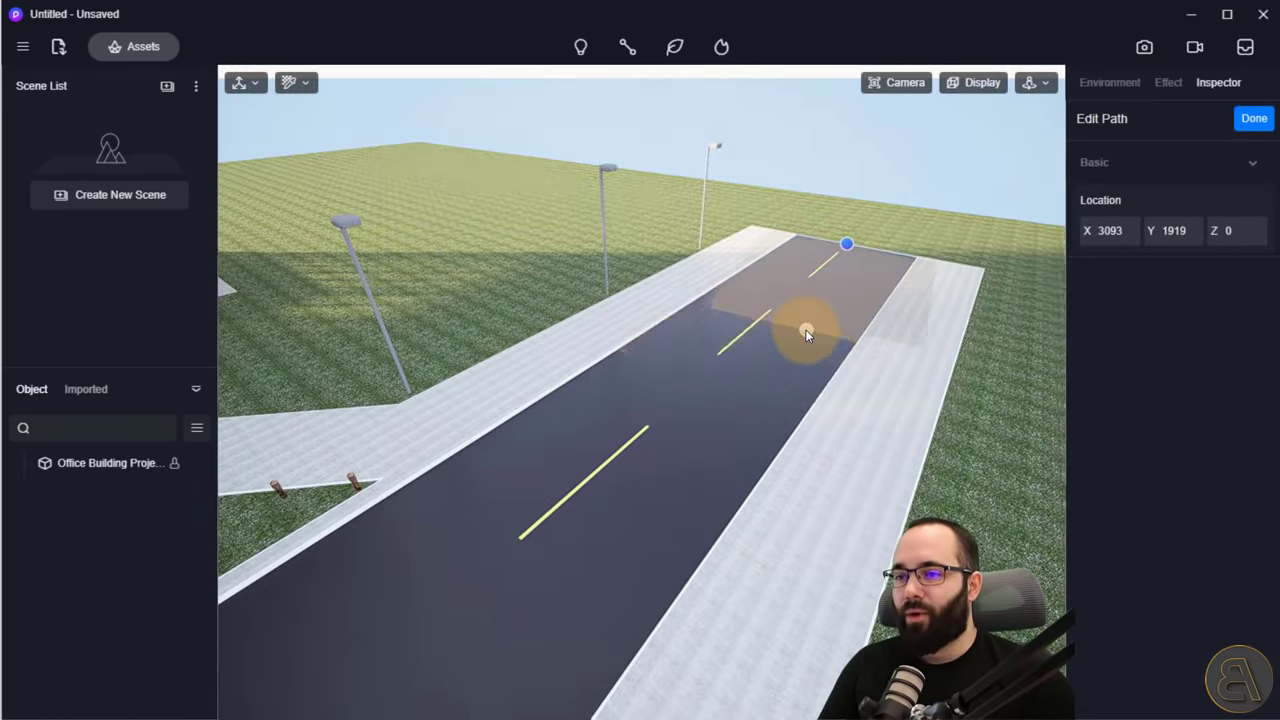
scroll(805, 329, down, 5)
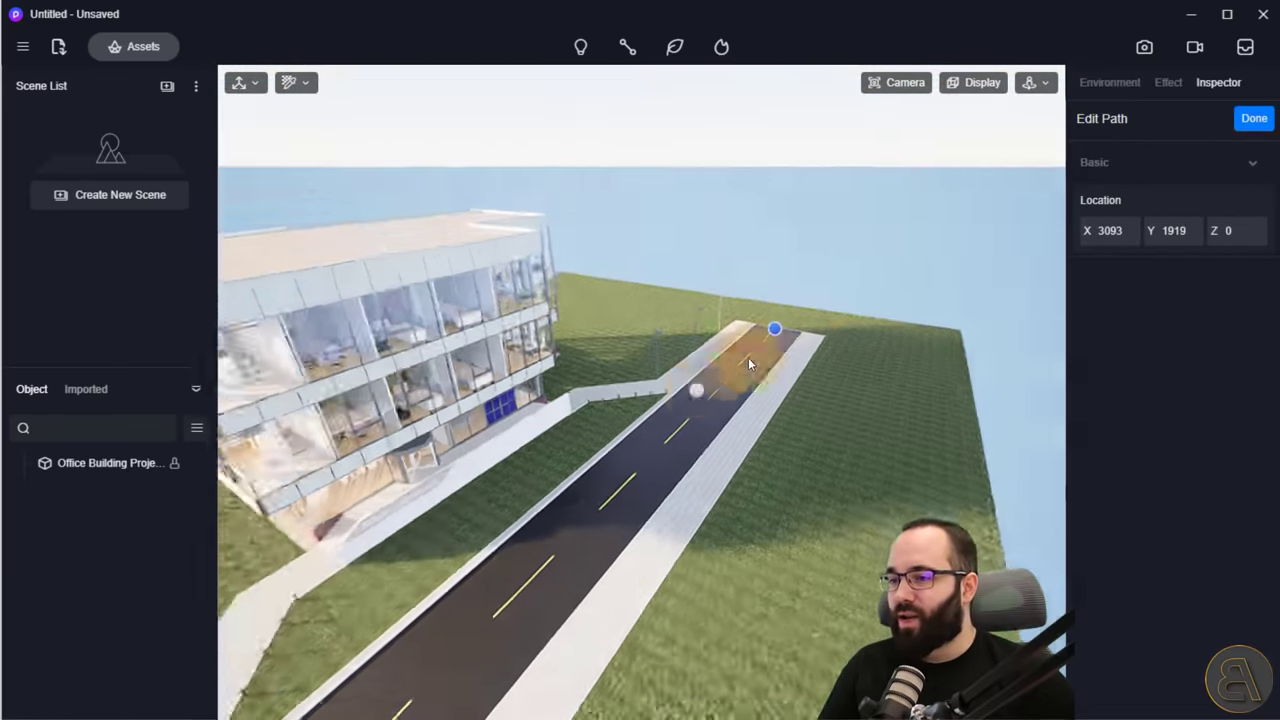
right_drag(748, 357, 616, 504)
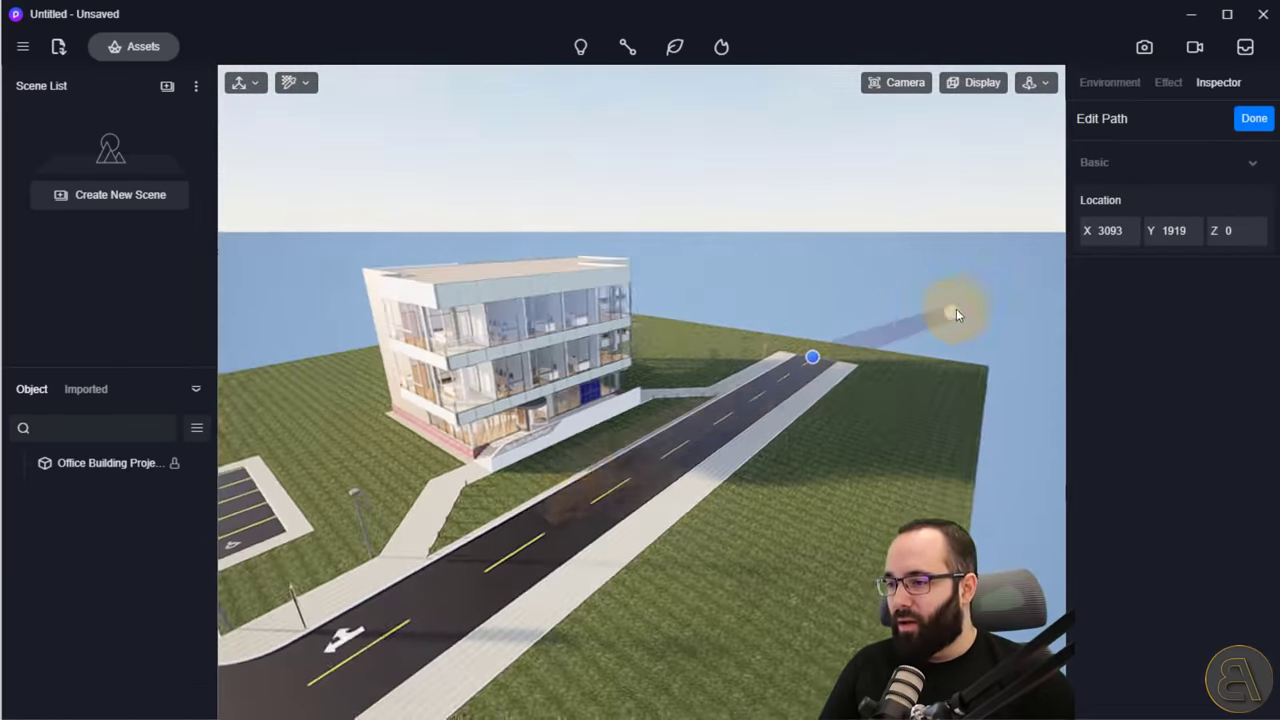
right_drag(956, 314, 455, 597)
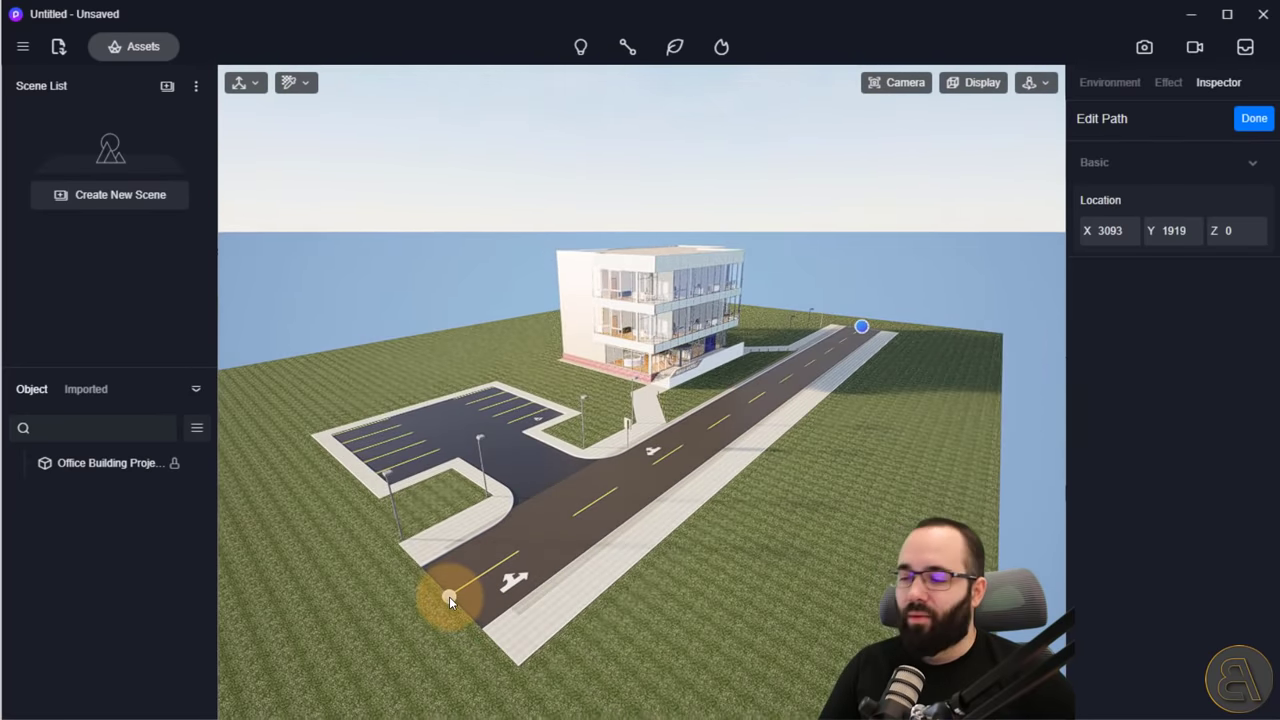
click(449, 596)
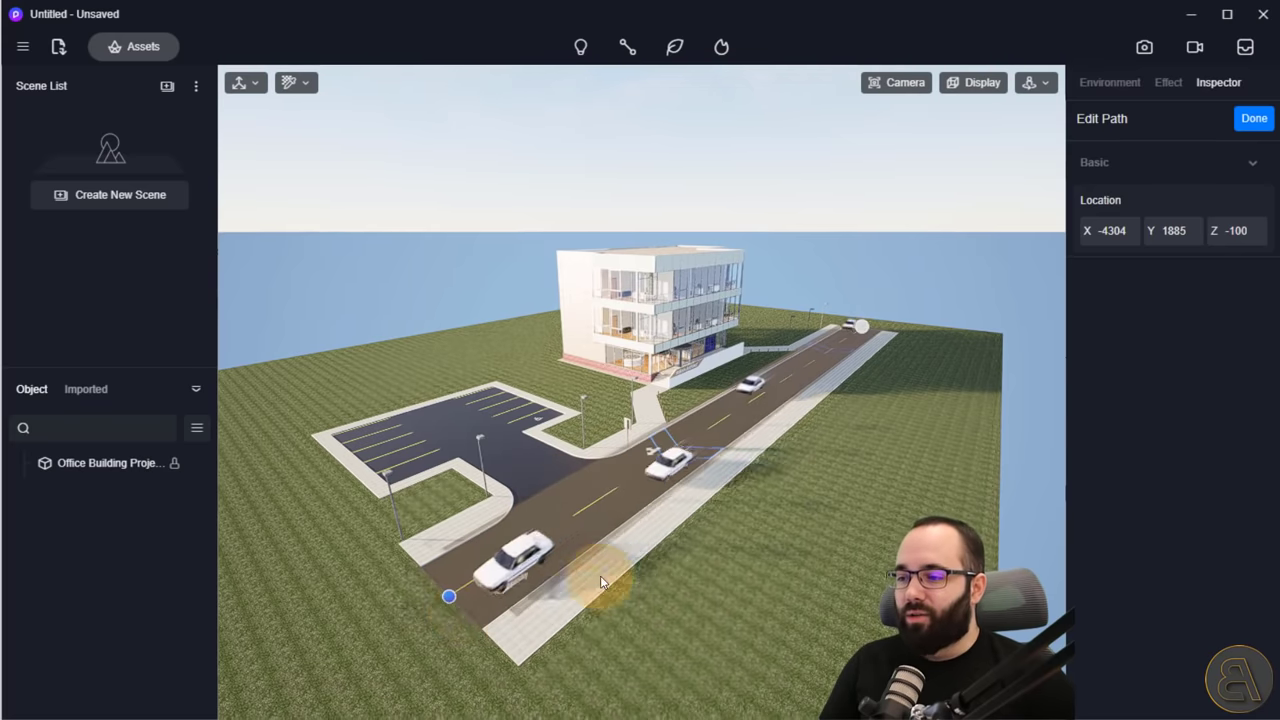
- Try adding an extra path point on the road in front of the building, and undo it
click(530, 303)
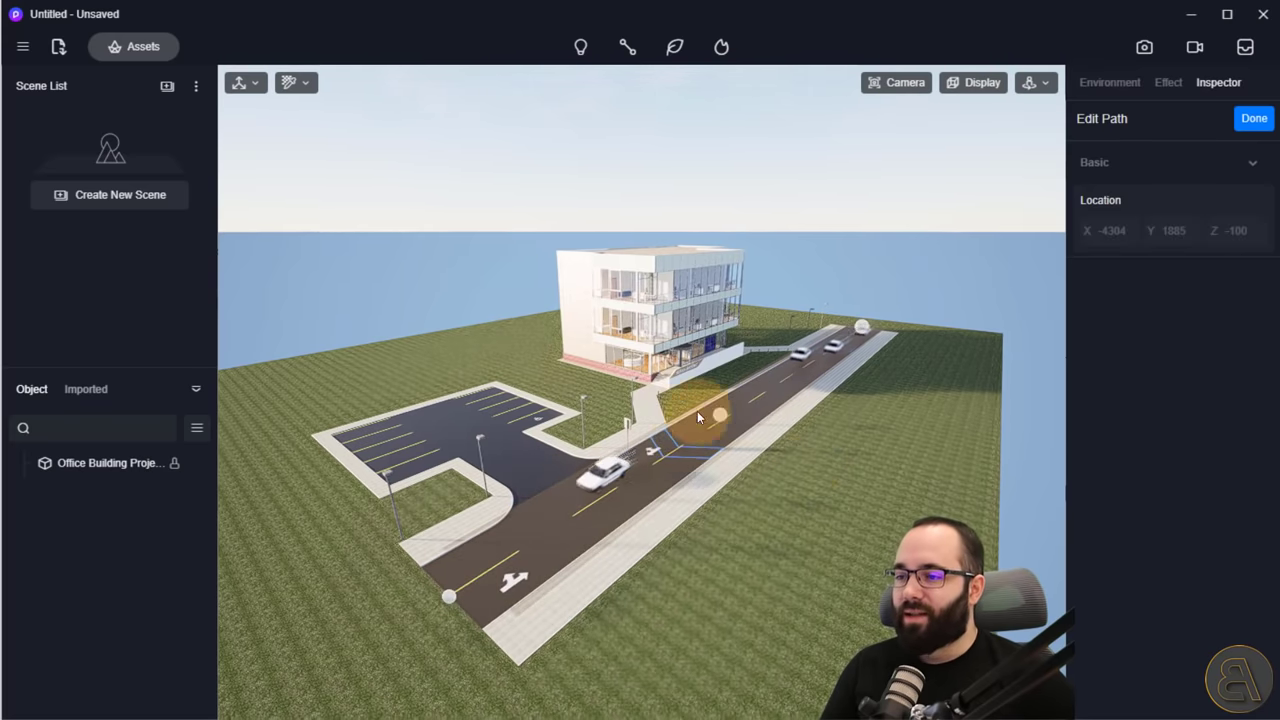
click(738, 414)
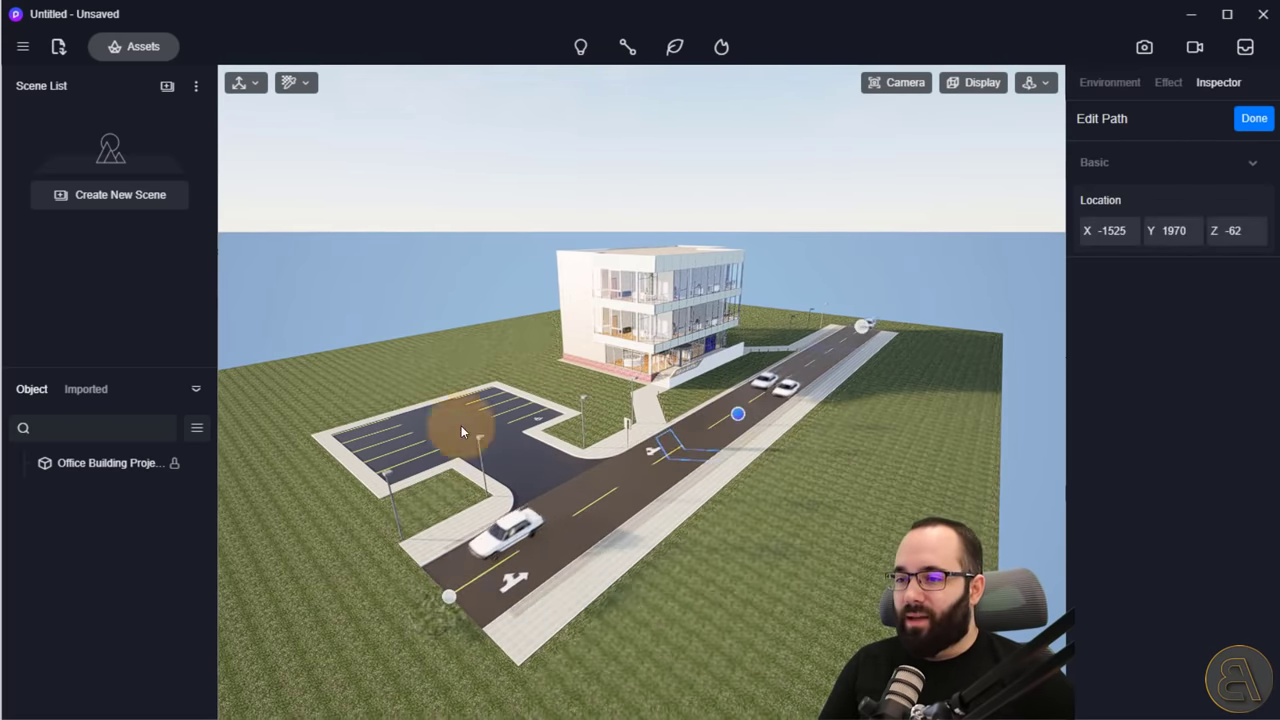
click(35, 50)
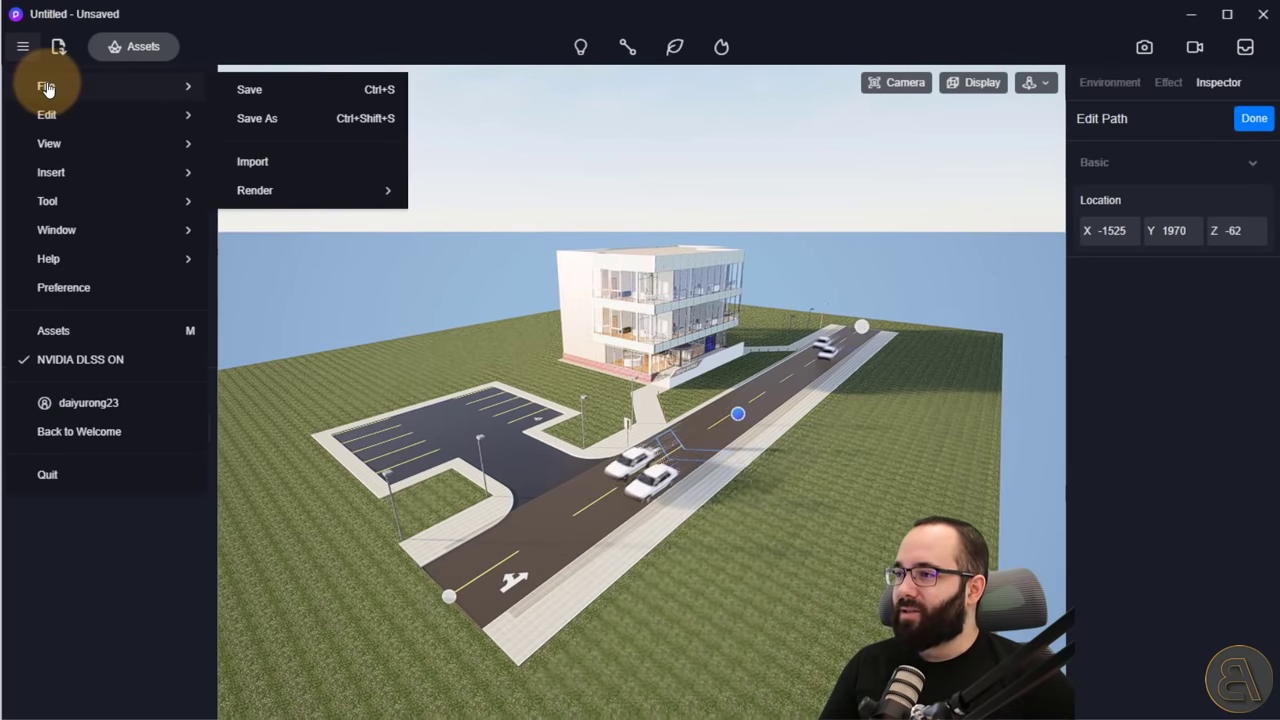
mouse_move(71, 118)
click(250, 119)
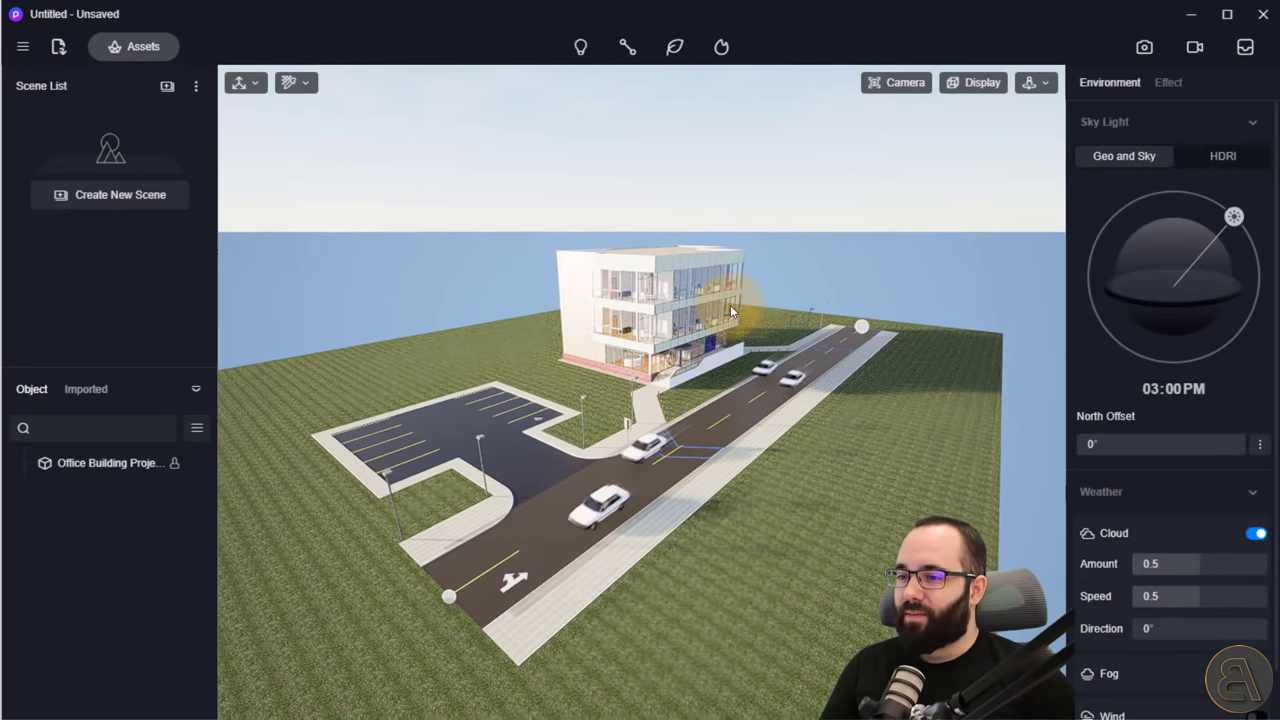
- Select the vehicle path on the road and add Car 03 as its second vehicle model
click(755, 398)
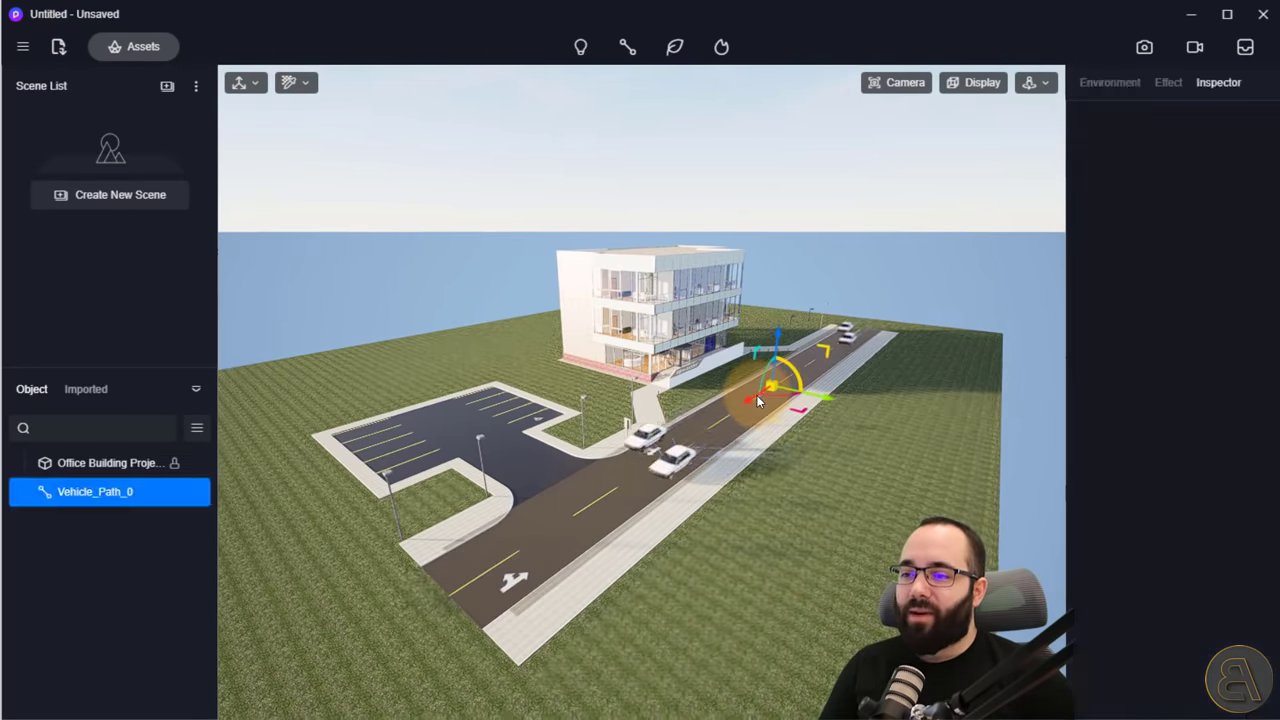
scroll(1135, 390, down, 2)
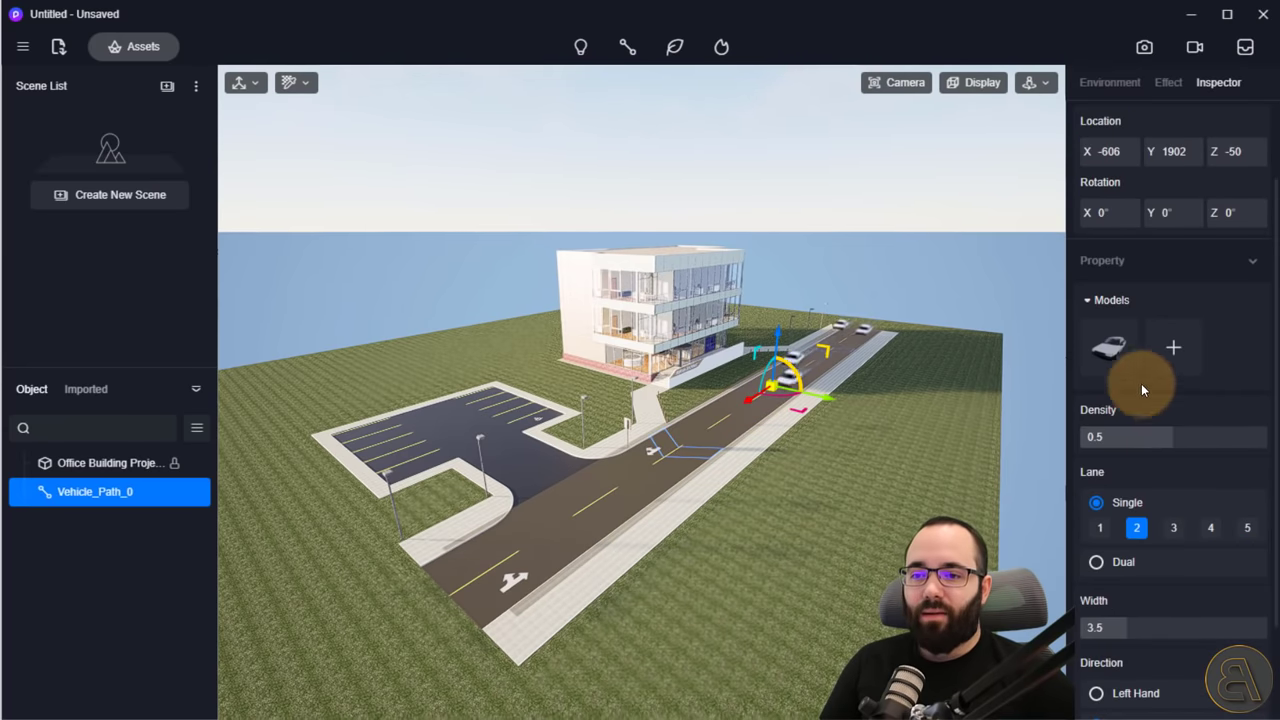
click(1174, 364)
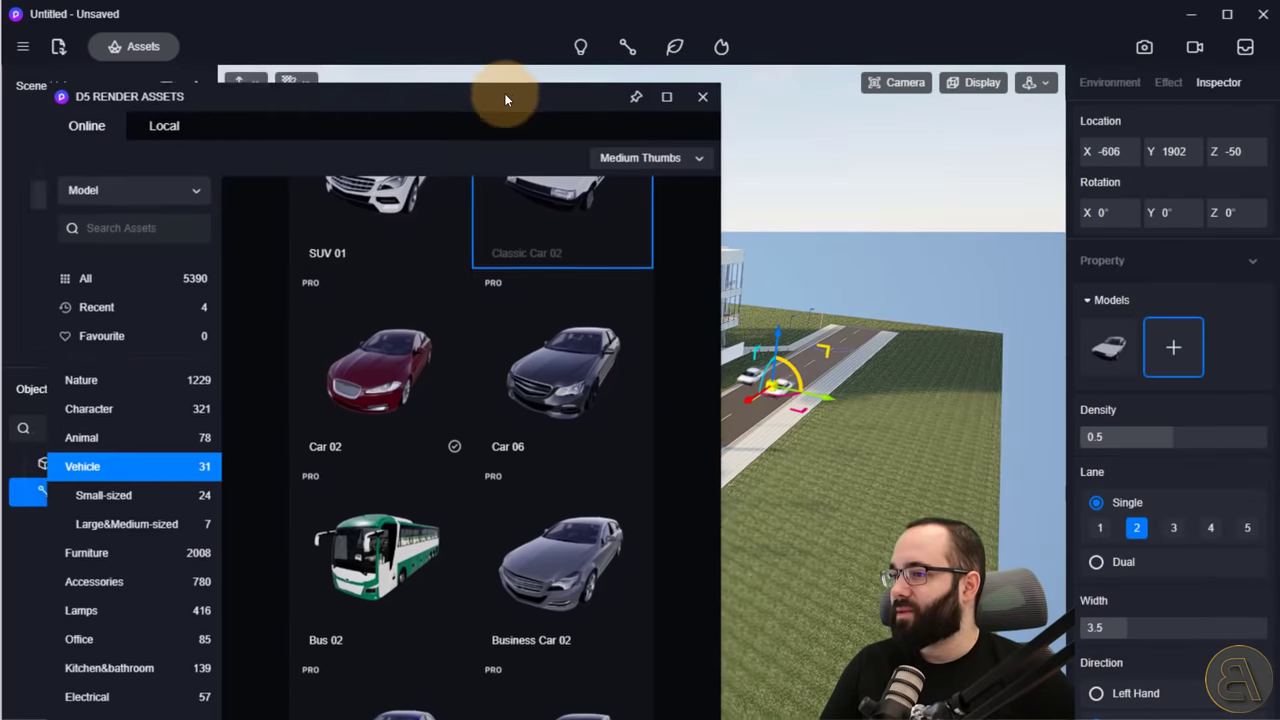
drag(505, 96, 471, 66)
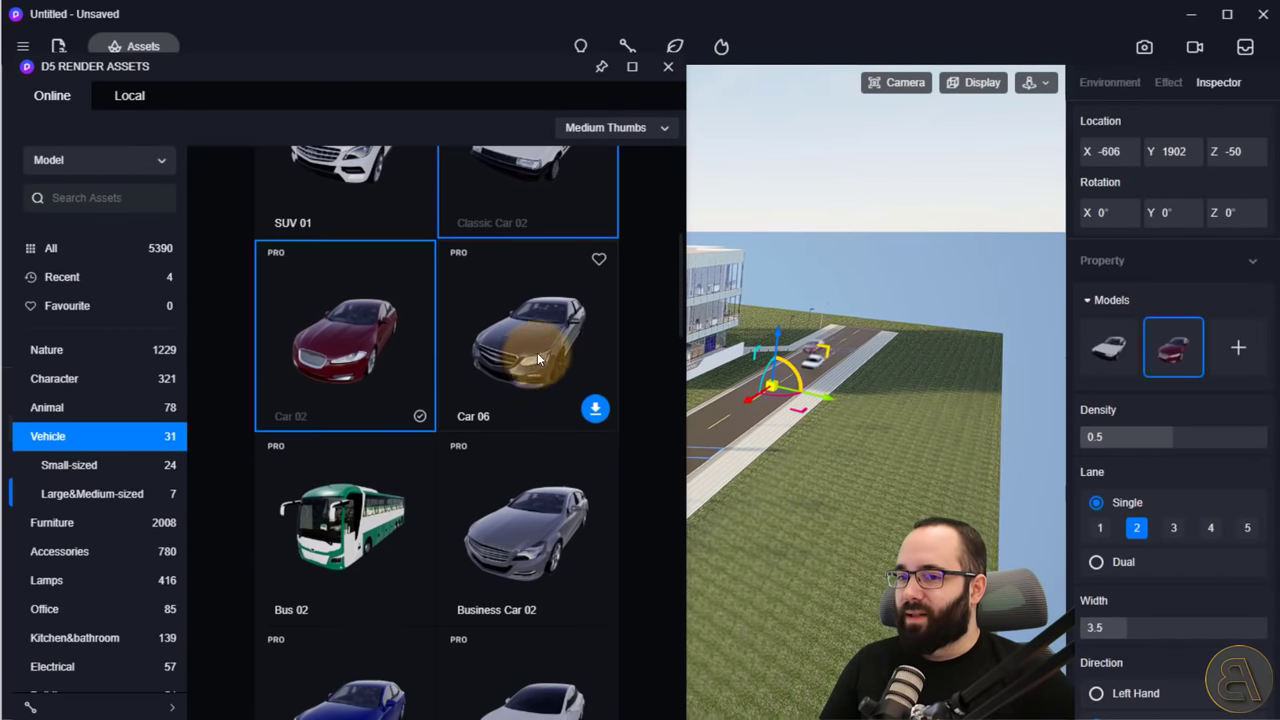
scroll(545, 395, up, 3)
scroll(548, 375, up, 2)
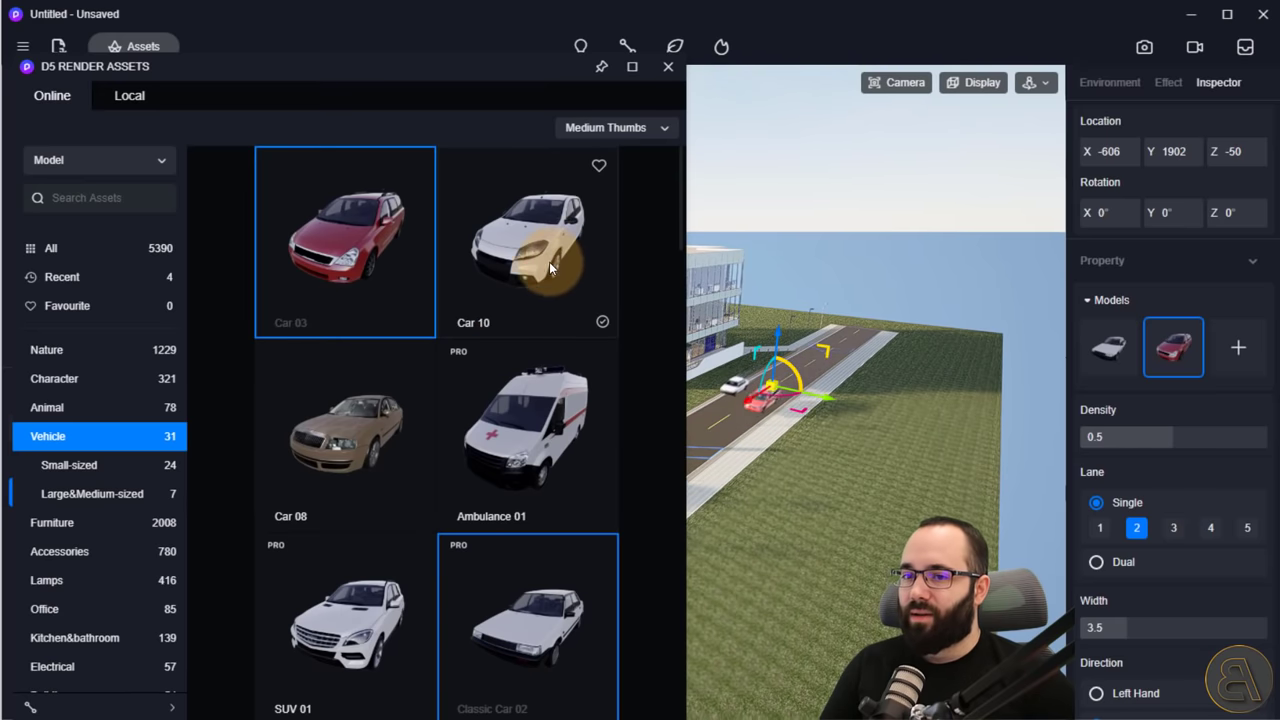
- Add Car 10 and Car 02 to the vehicle path's models and close the asset library
click(1238, 350)
click(516, 258)
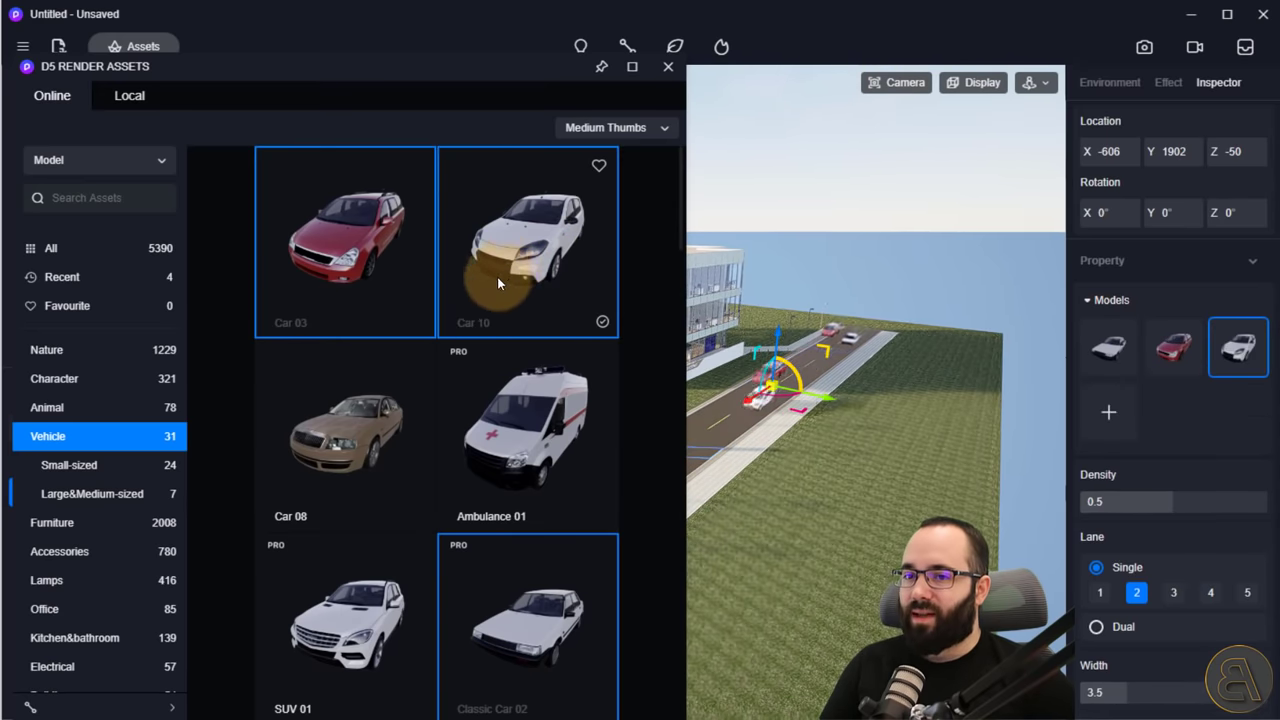
scroll(497, 277, down, 3)
click(1104, 420)
click(374, 494)
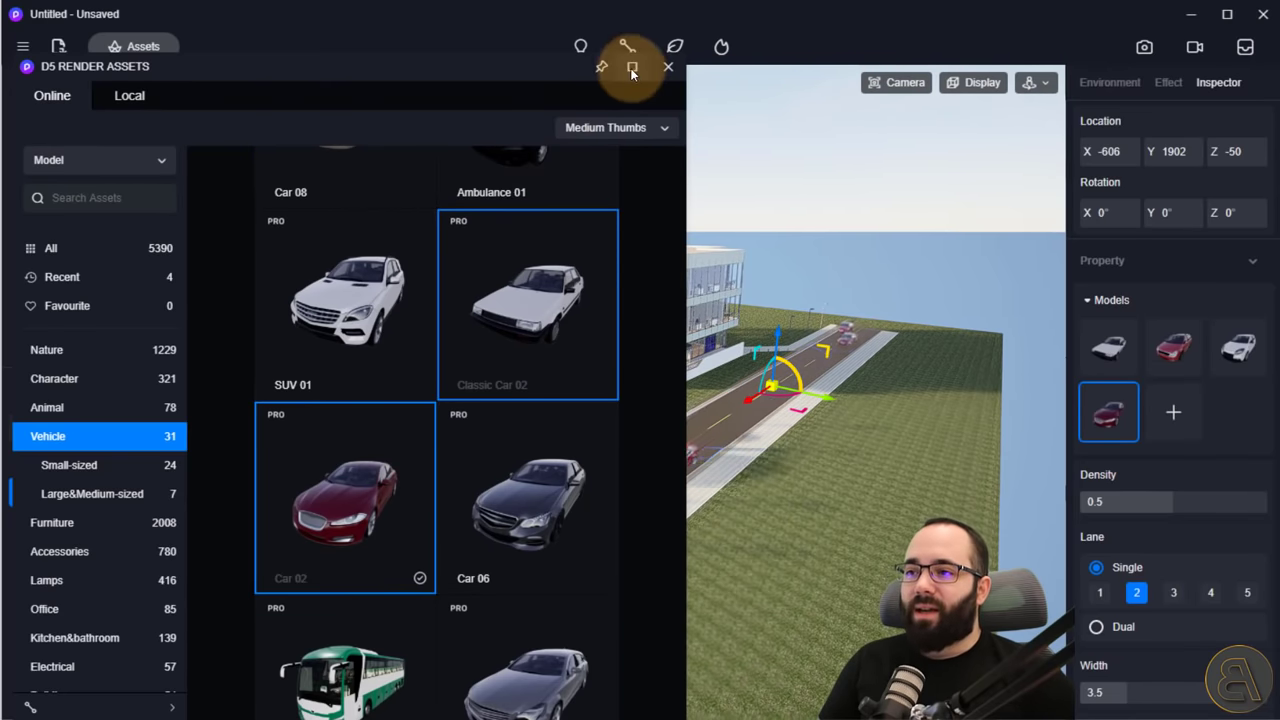
click(666, 68)
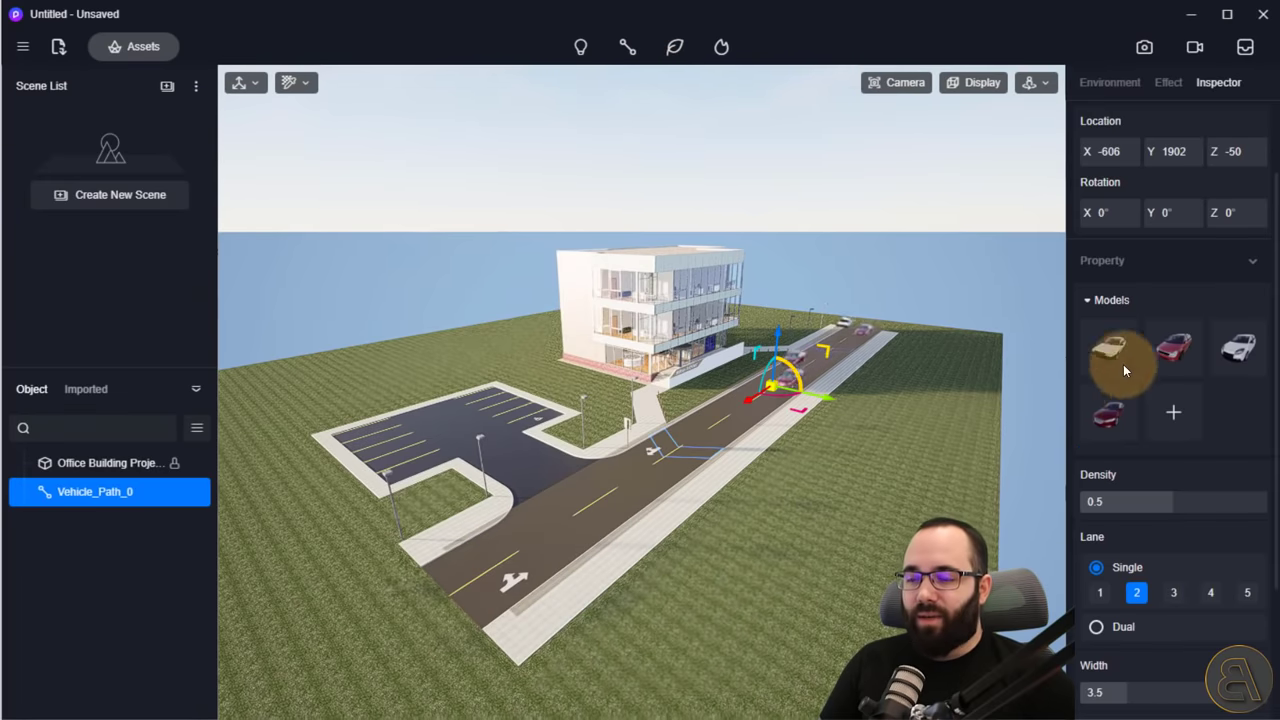
- Set the vehicle path's density to 0.4 and switch its lane type to Dual
right_drag(595, 408, 1100, 486)
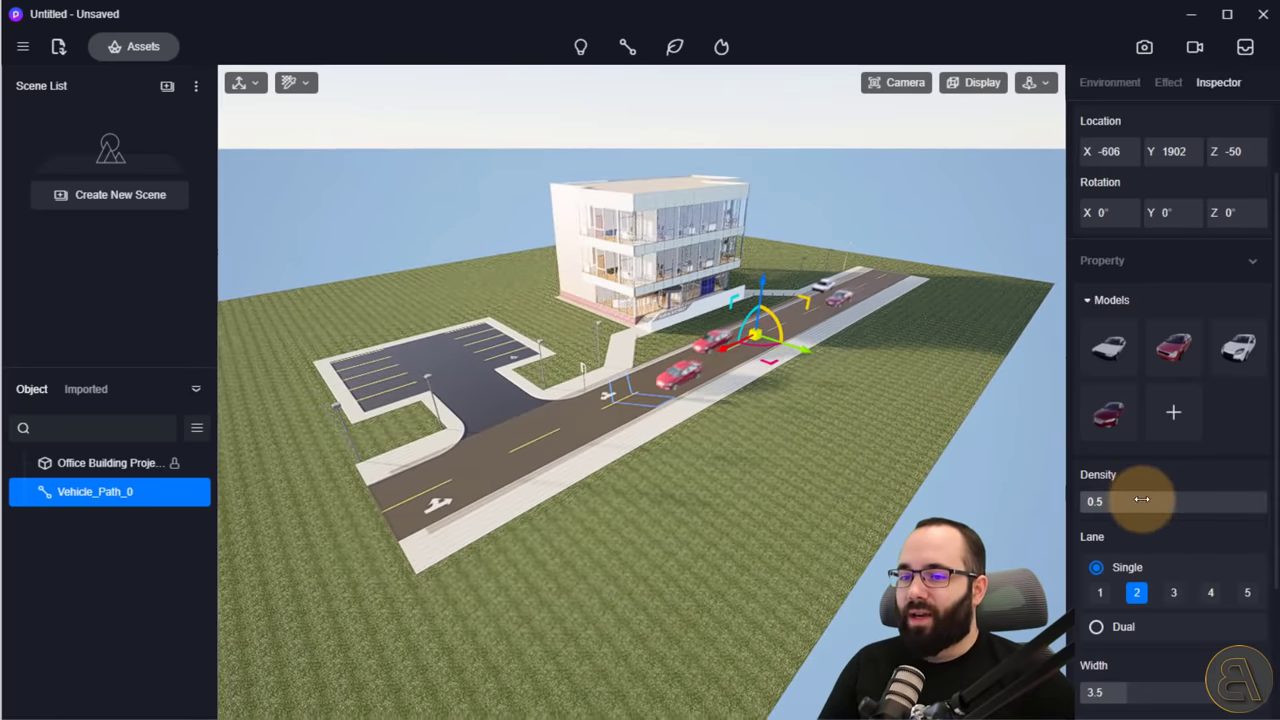
mouse_move(1173, 504)
mouse_down()
mouse_move(1223, 504)
mouse_move(1136, 500)
mouse_move(1157, 504)
mouse_up()
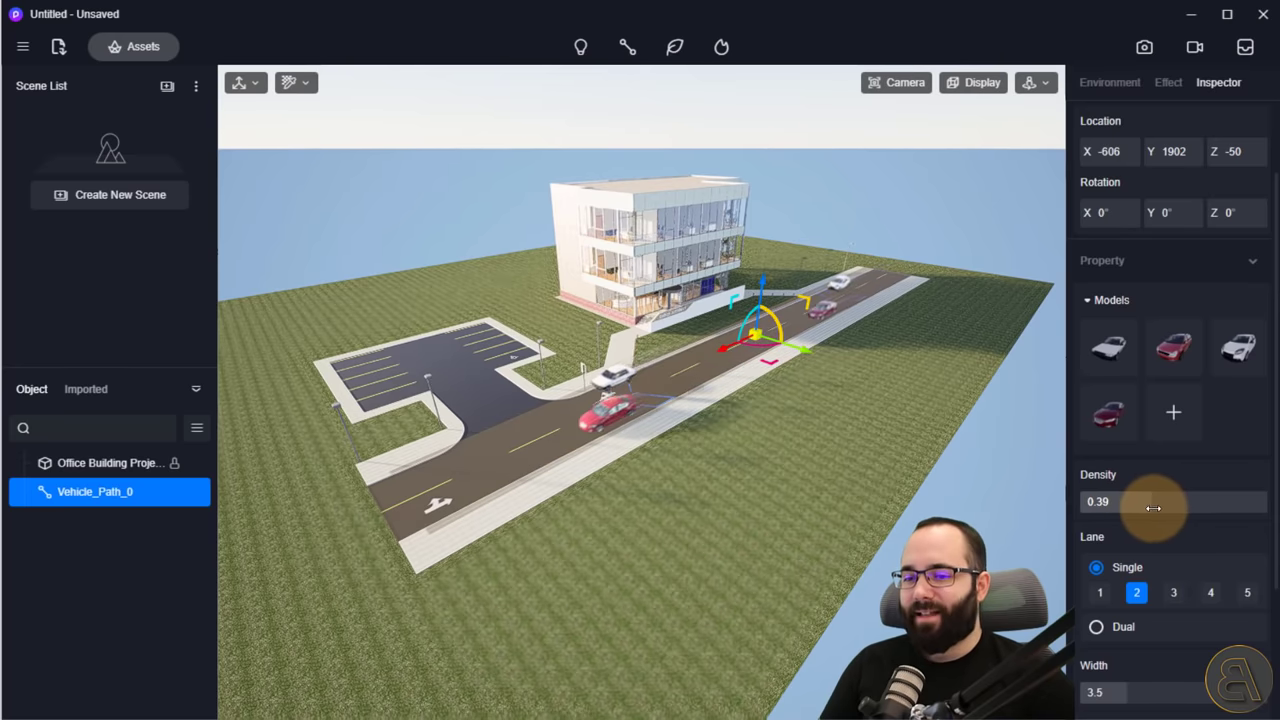
scroll(1110, 530, down, 1)
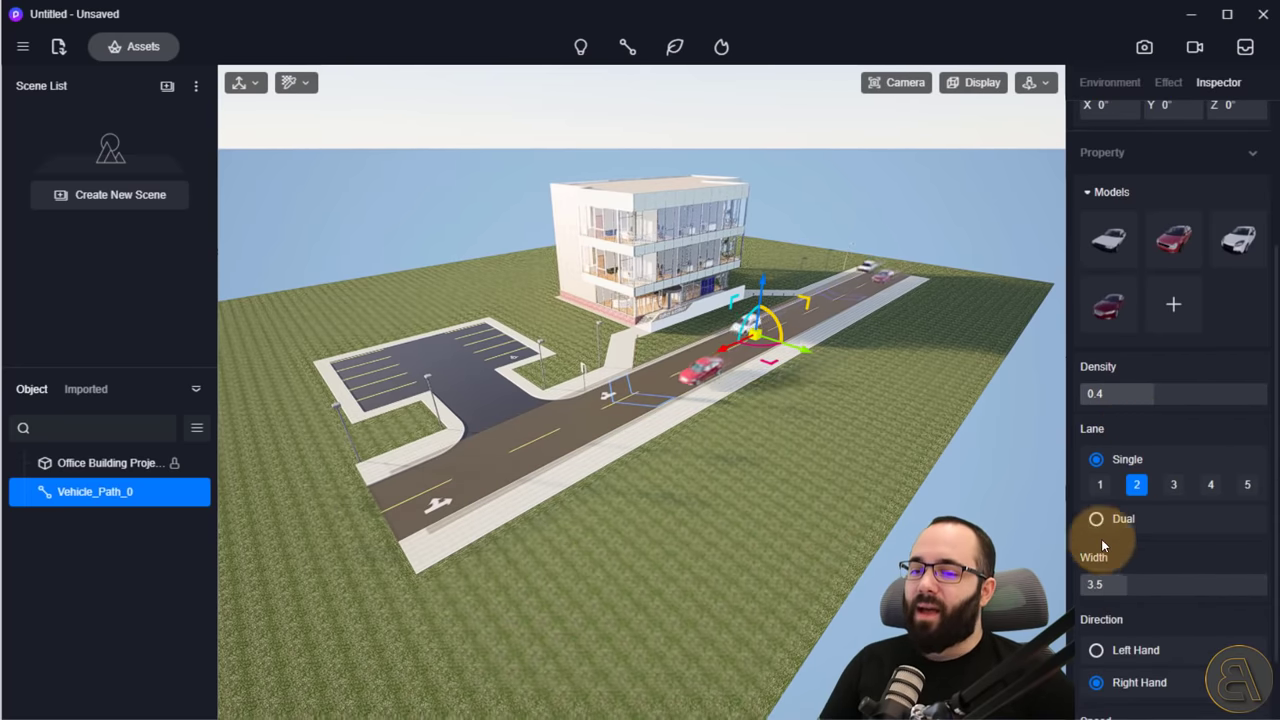
click(1095, 520)
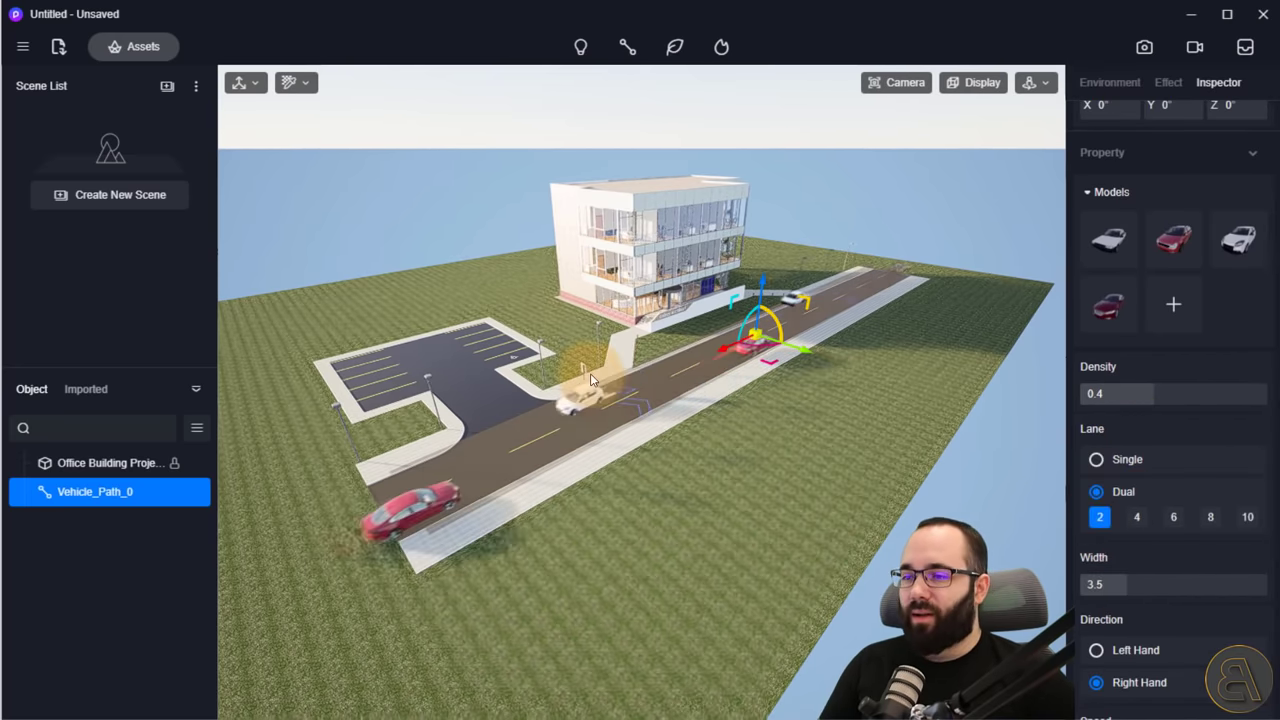
- Set the vehicle path's lane width to 3.2, checking the cars from street level at the road's near end
scroll(458, 460, up, 3)
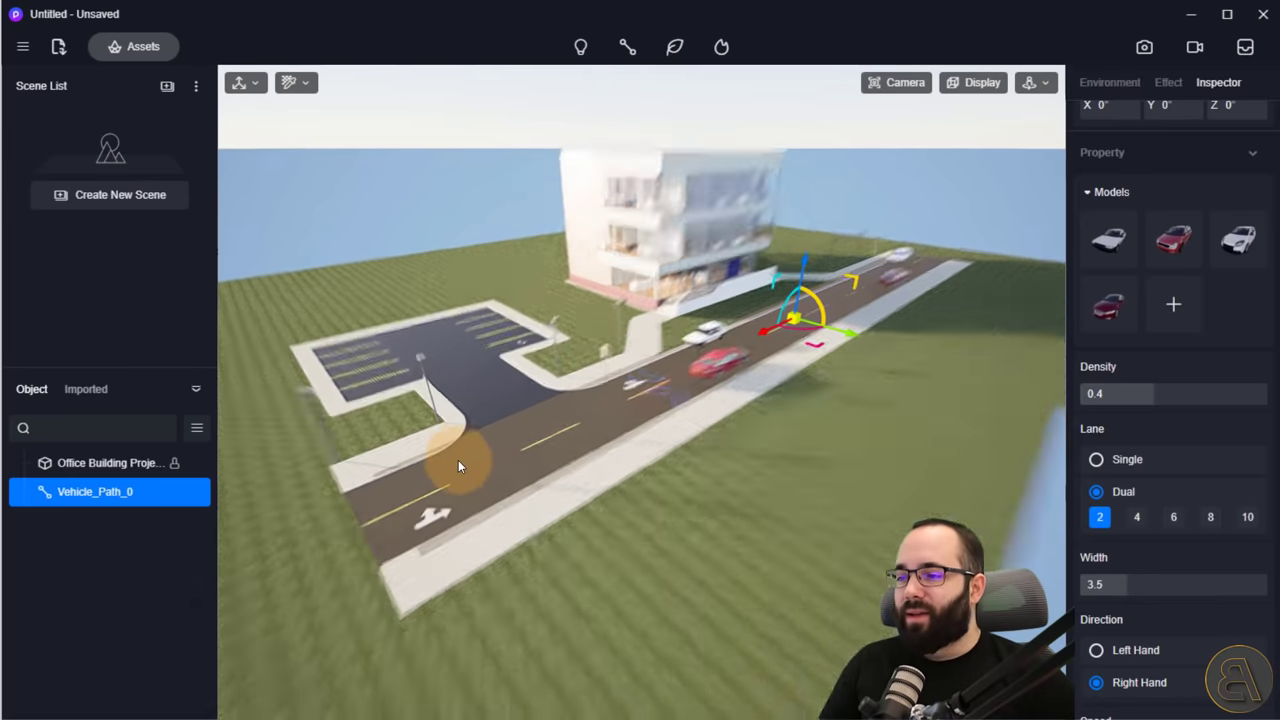
right_drag(458, 460, 791, 363)
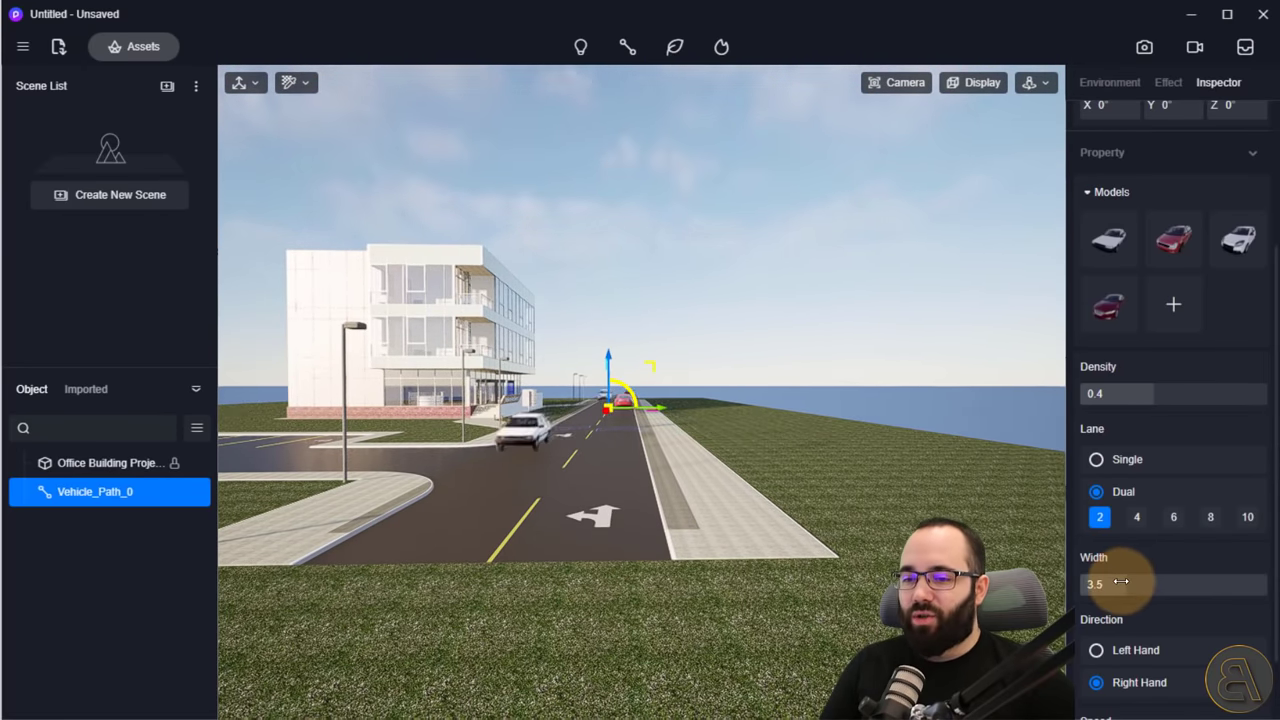
mouse_move(1121, 581)
mouse_down()
mouse_move(1098, 581)
mouse_move(1106, 588)
mouse_up()
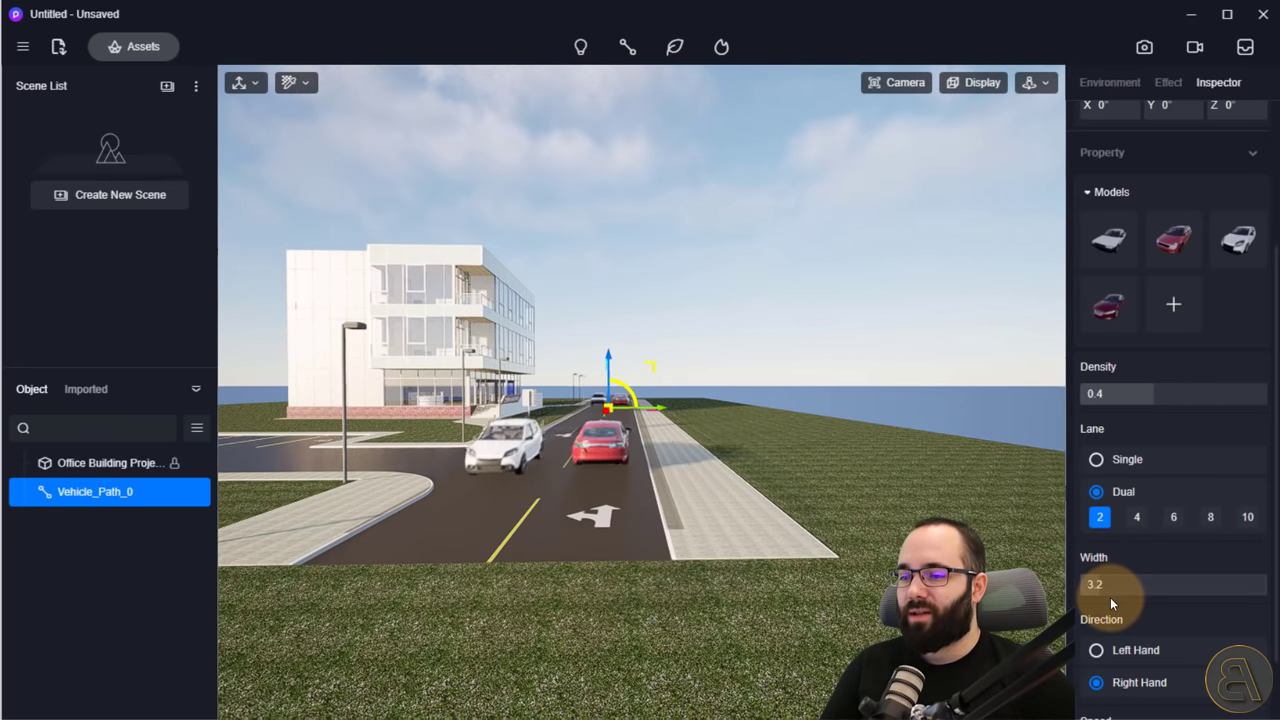
click(487, 540)
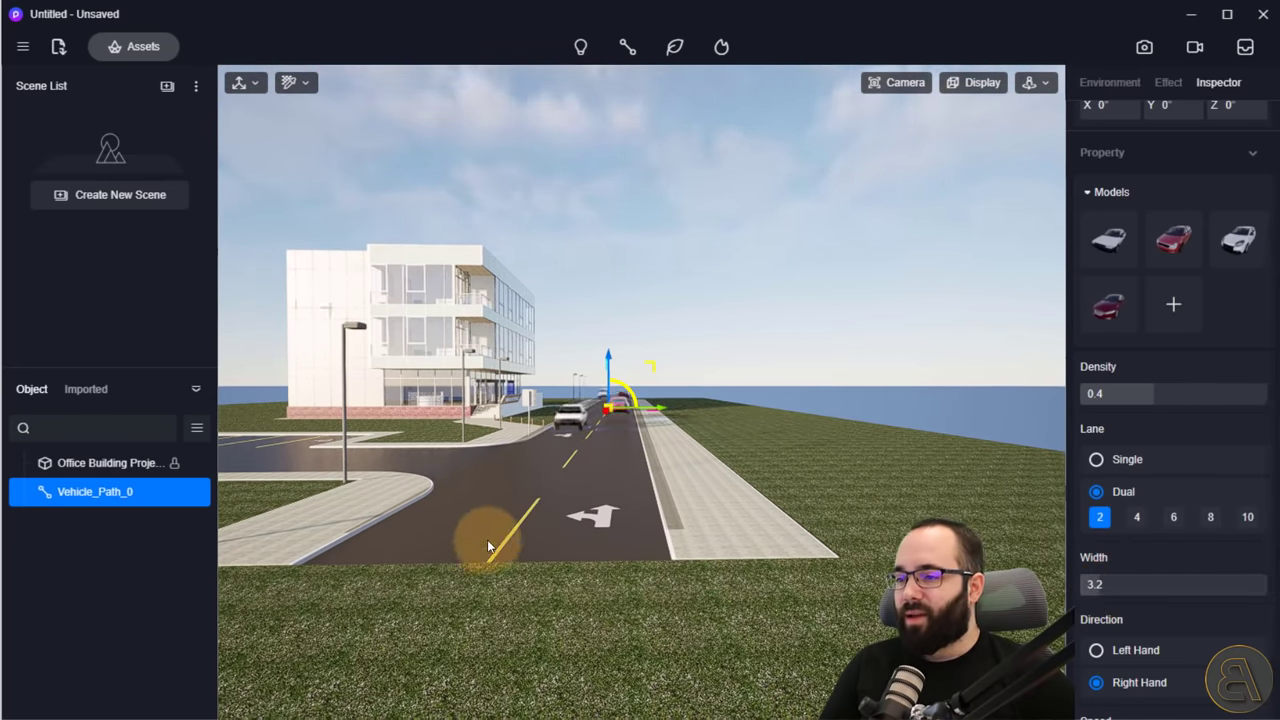
- Try the Left Hand direction on the vehicle path, switching it back to Right Hand
middle_drag(541, 564, 443, 454)
scroll(1190, 500, down, 1)
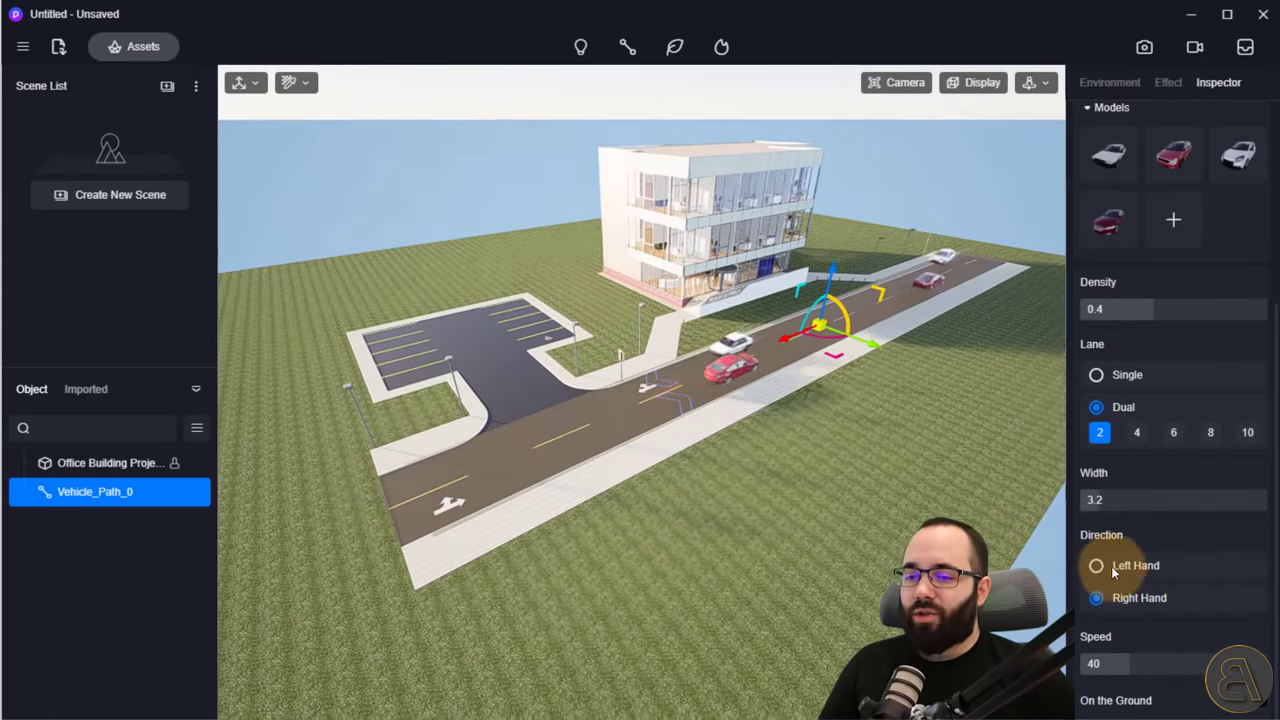
click(1097, 567)
click(1096, 598)
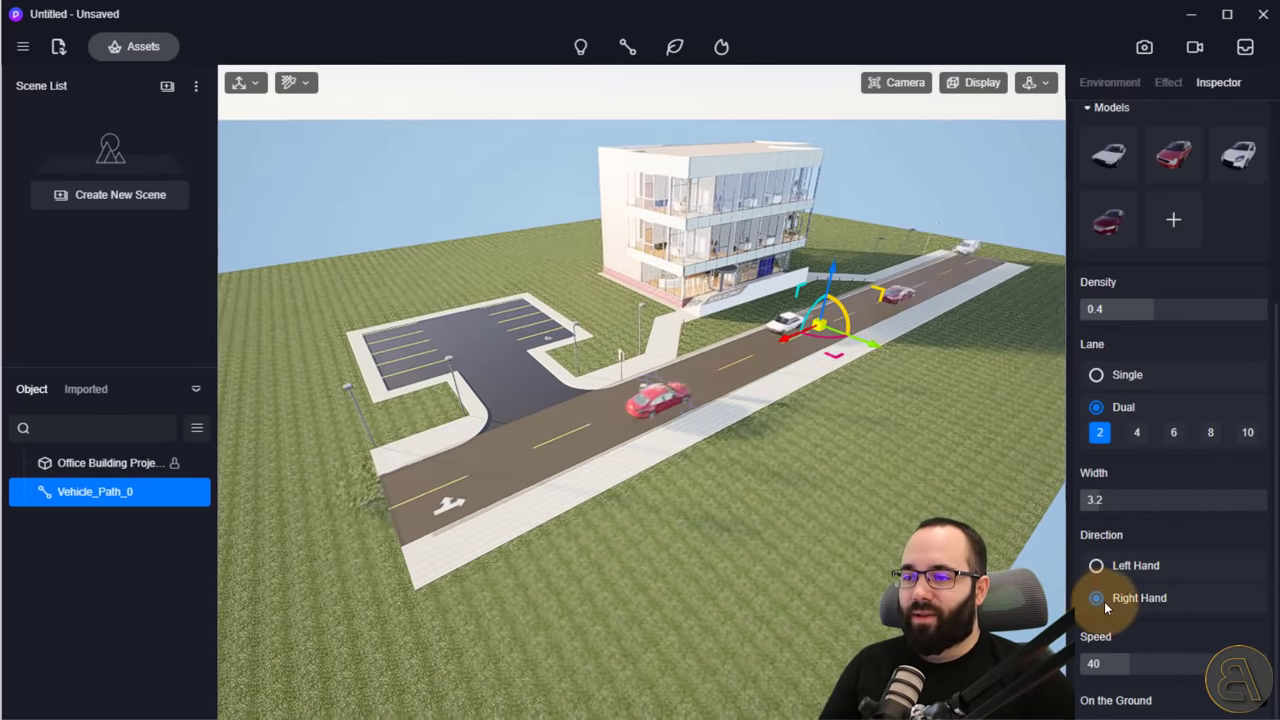
- Set the vehicle path's speed to 33, after trying 150, and deselect the path
drag(1126, 657, 1268, 660)
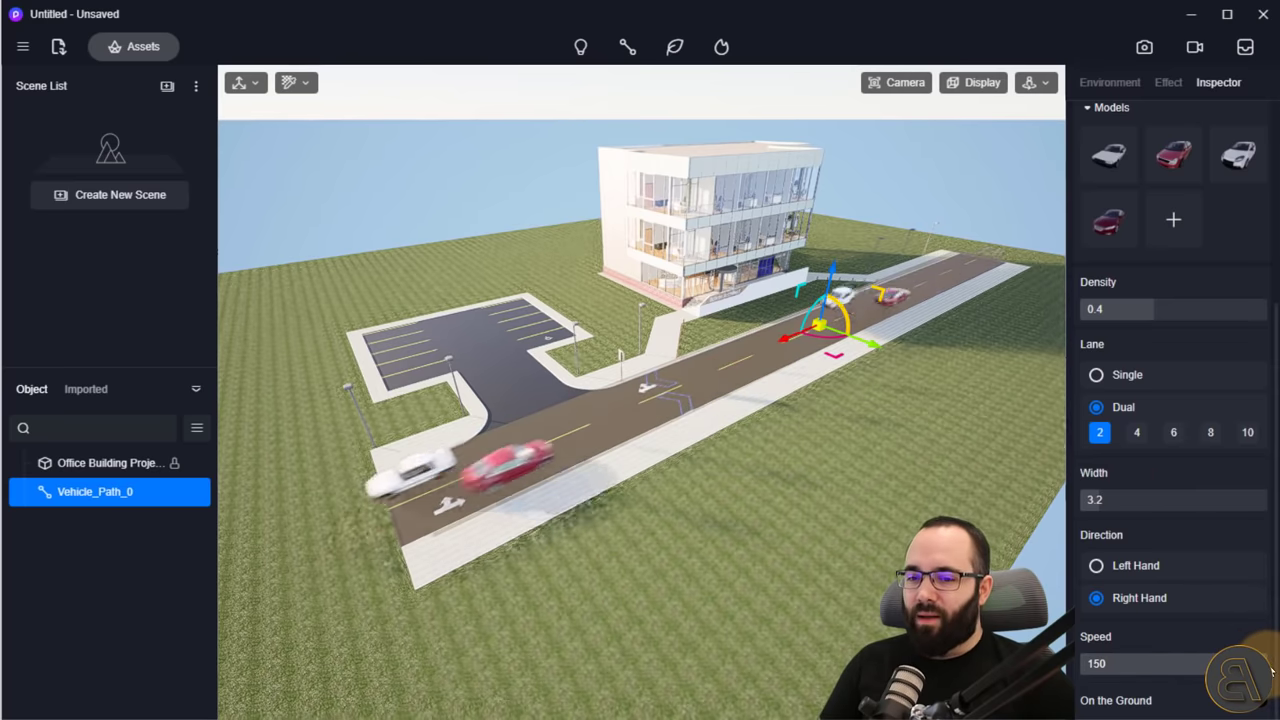
drag(1268, 662, 1126, 664)
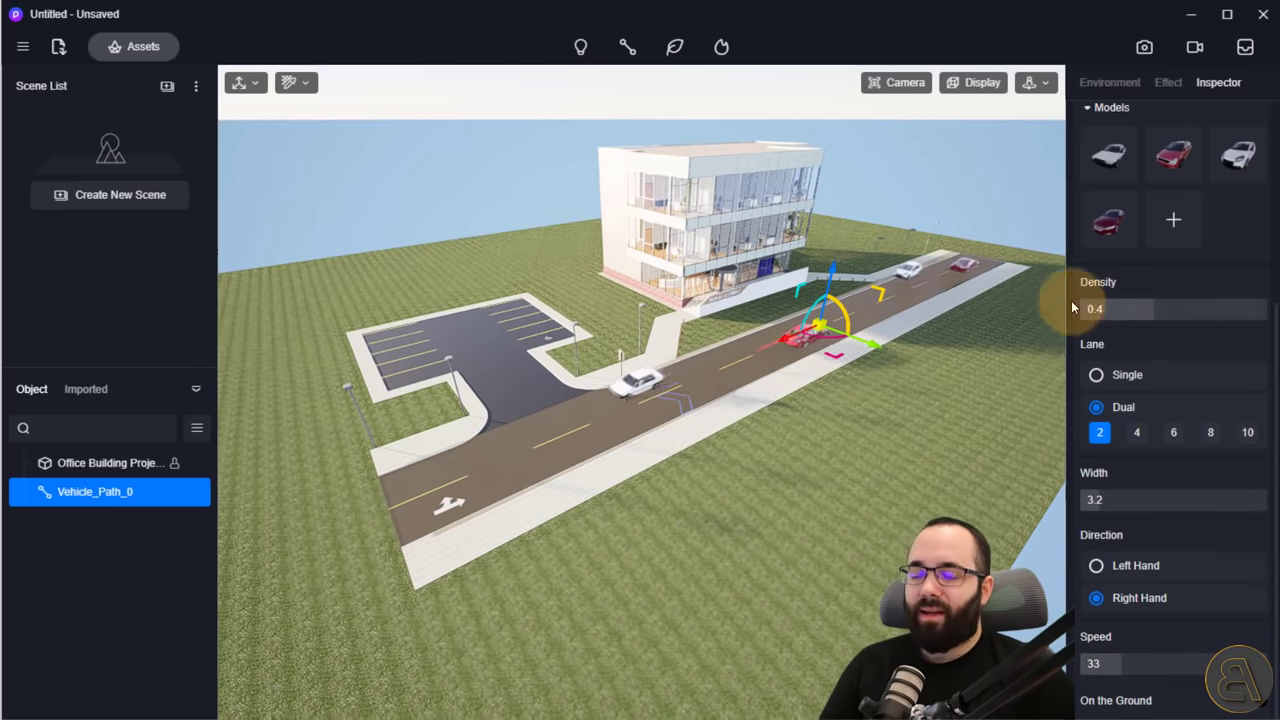
scroll(690, 408, up, 3)
scroll(759, 502, down, 5)
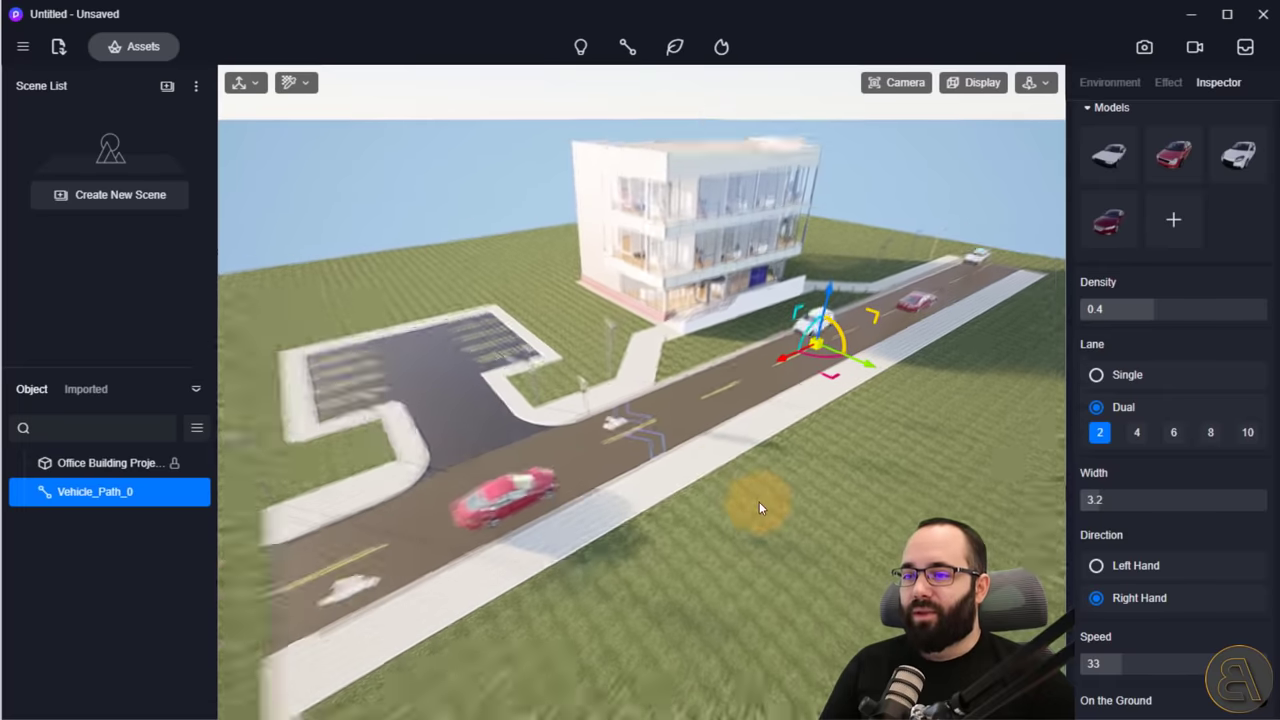
scroll(490, 285, down, 4)
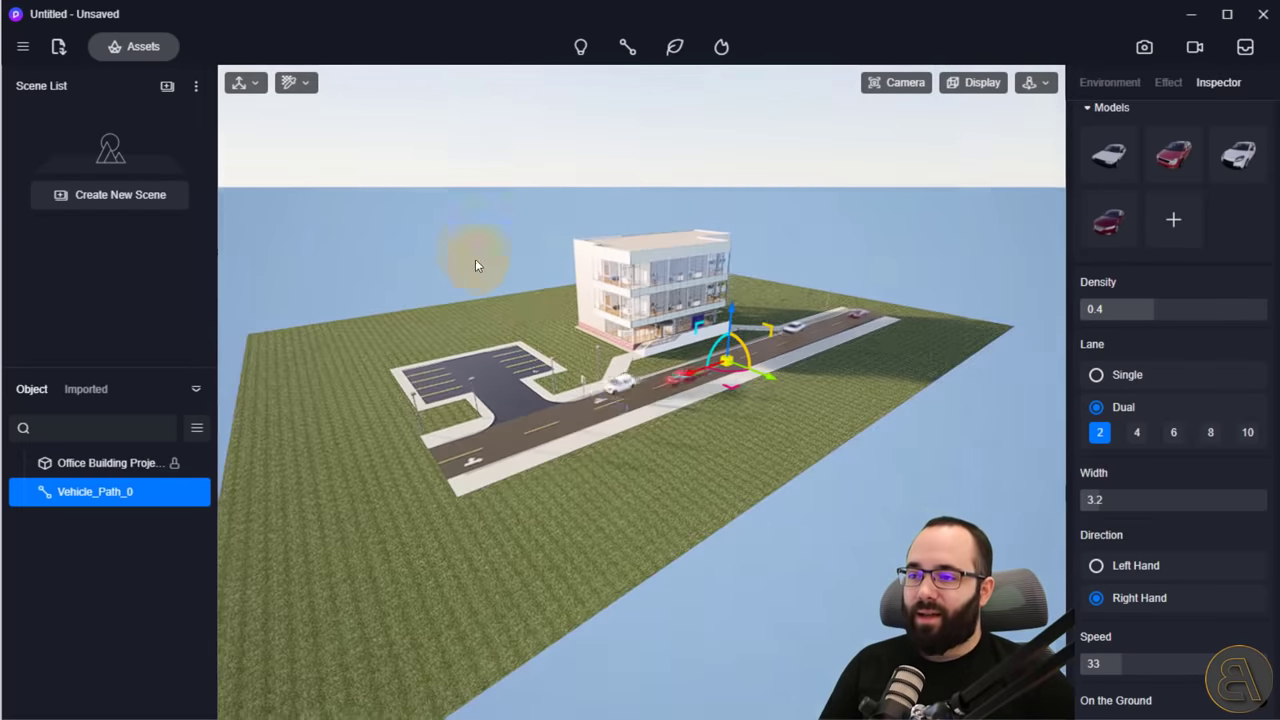
click(471, 253)
scroll(639, 347, up, 4)
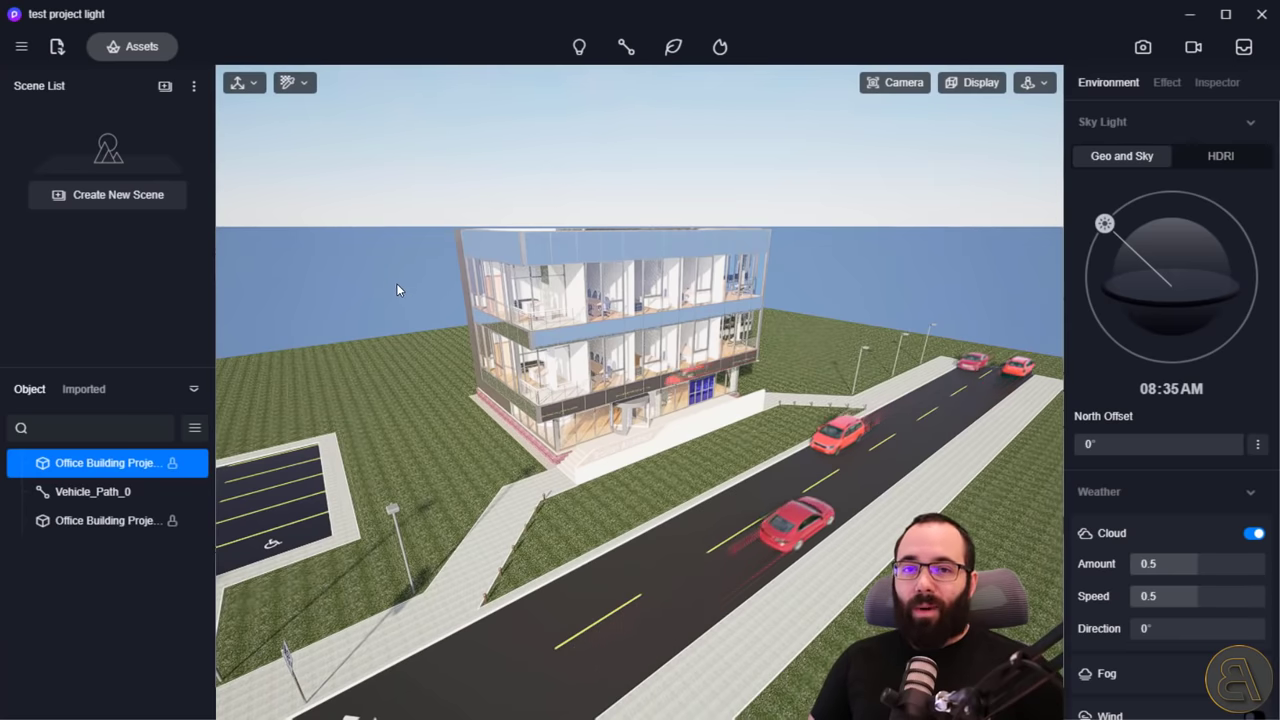
- Set the sky's time of day to 05:33 PM for a dusk scene at the office building's entrance corner
right_drag(387, 282, 449, 242)
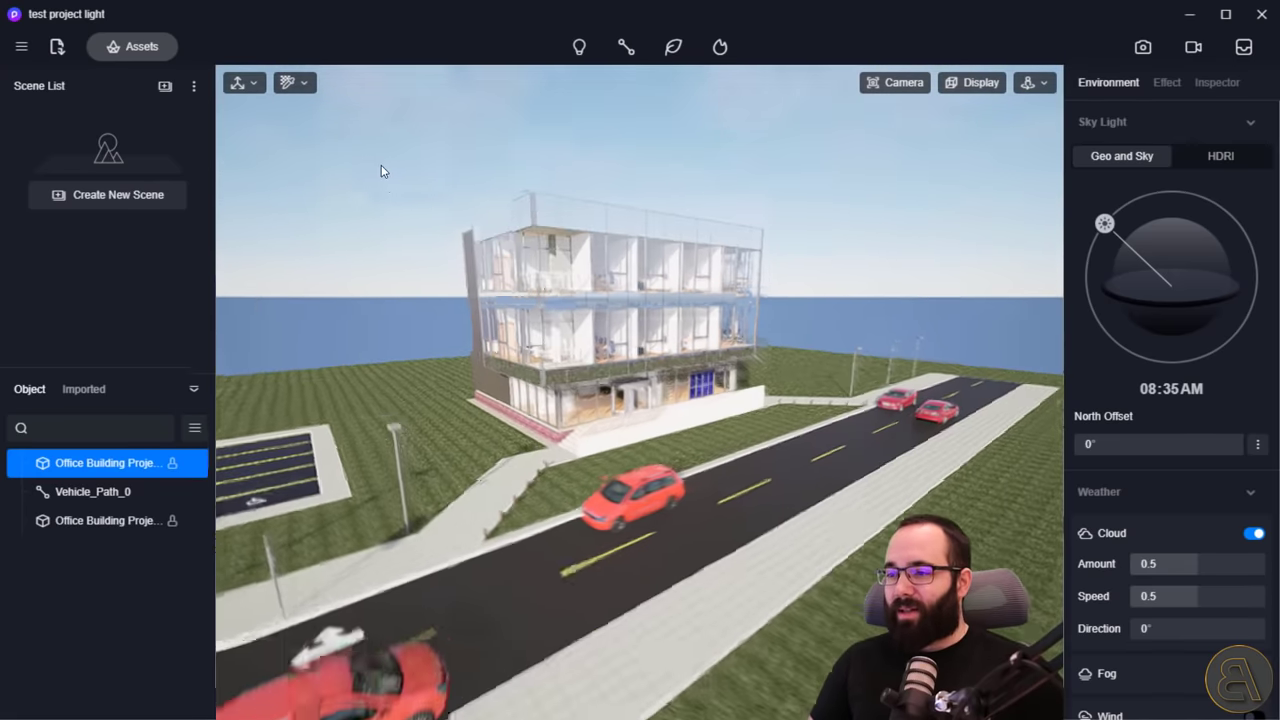
scroll(495, 447, up, 3)
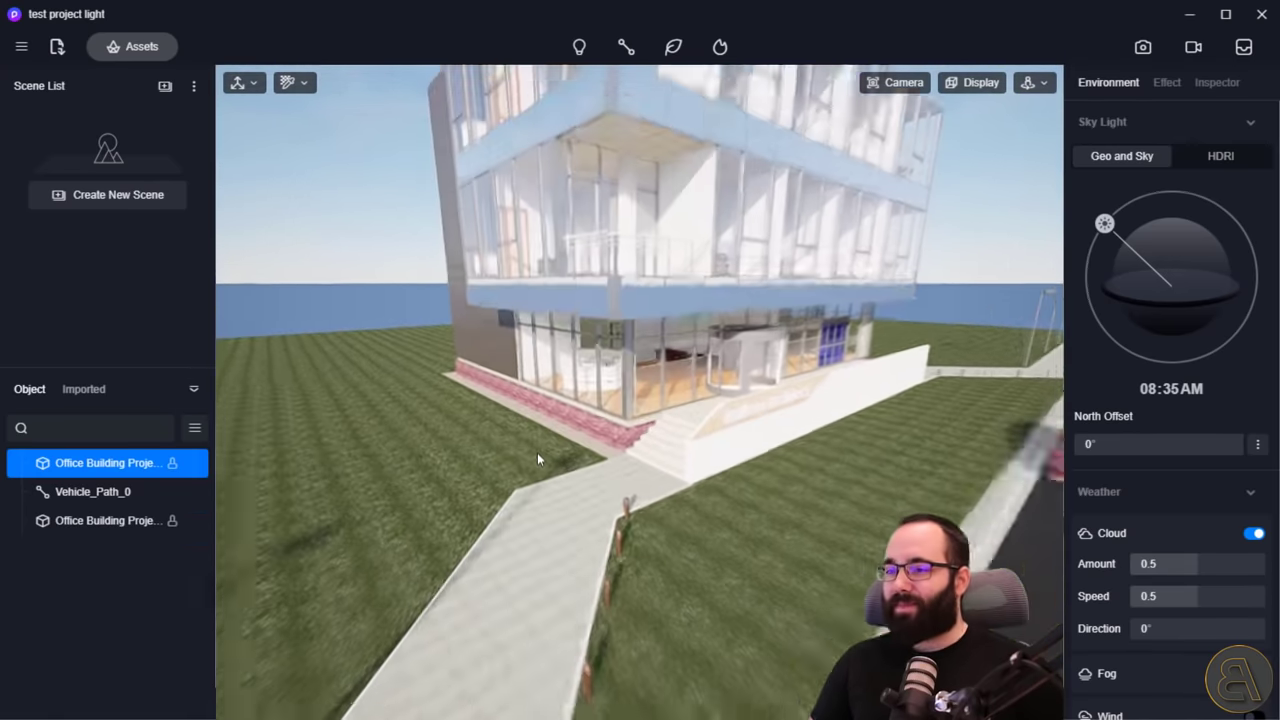
scroll(815, 403, up, 3)
scroll(815, 403, up, 3)
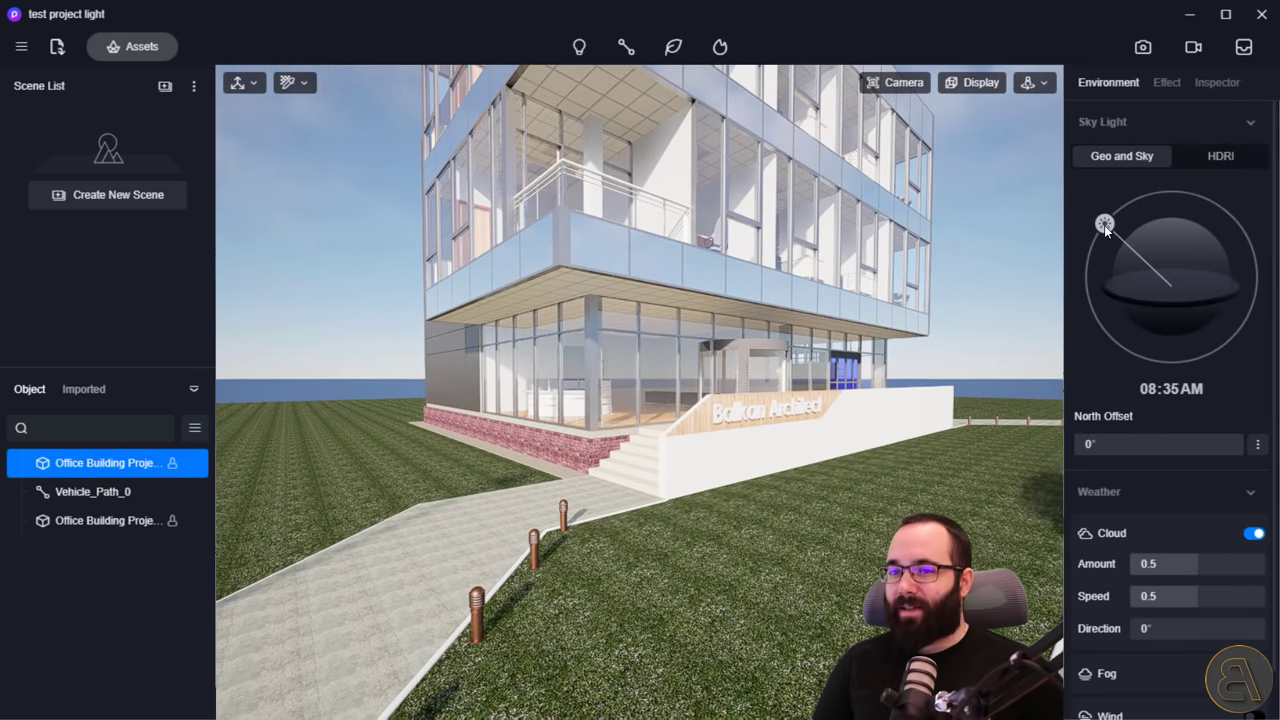
drag(1104, 223, 1234, 280)
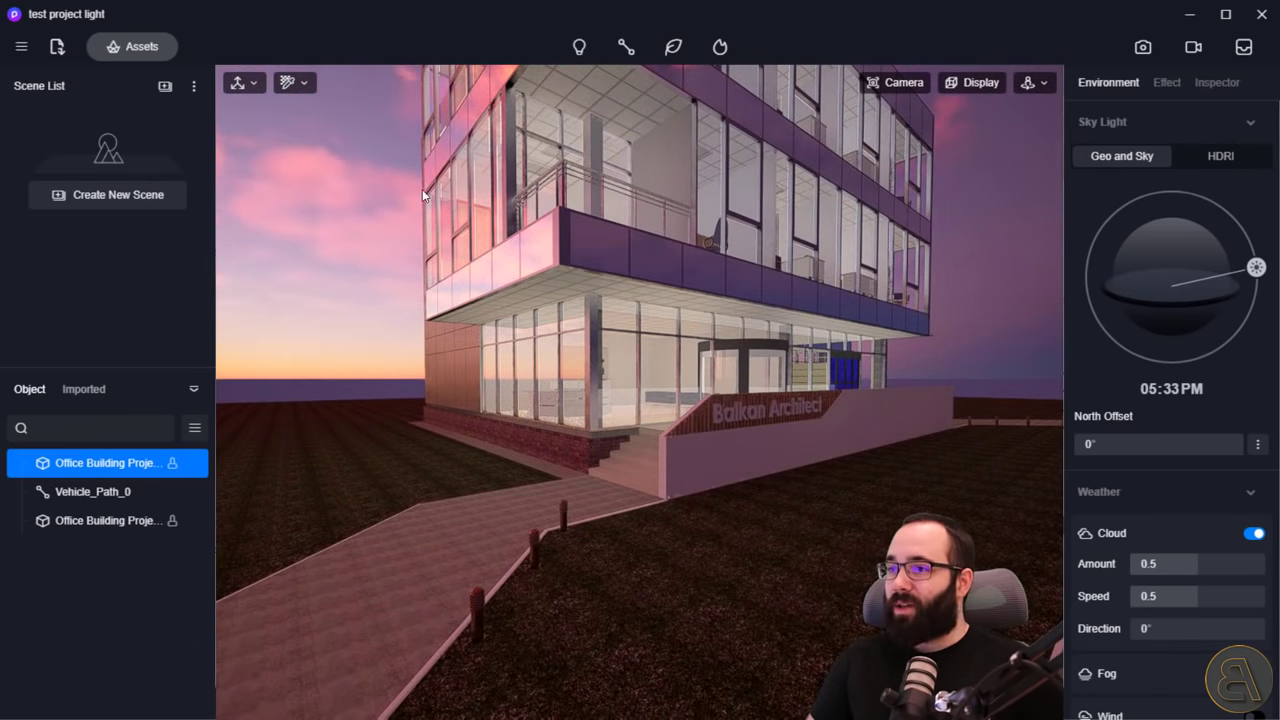
- Place a spotlight on the underside of the overhang at the office building's entrance corner
click(578, 50)
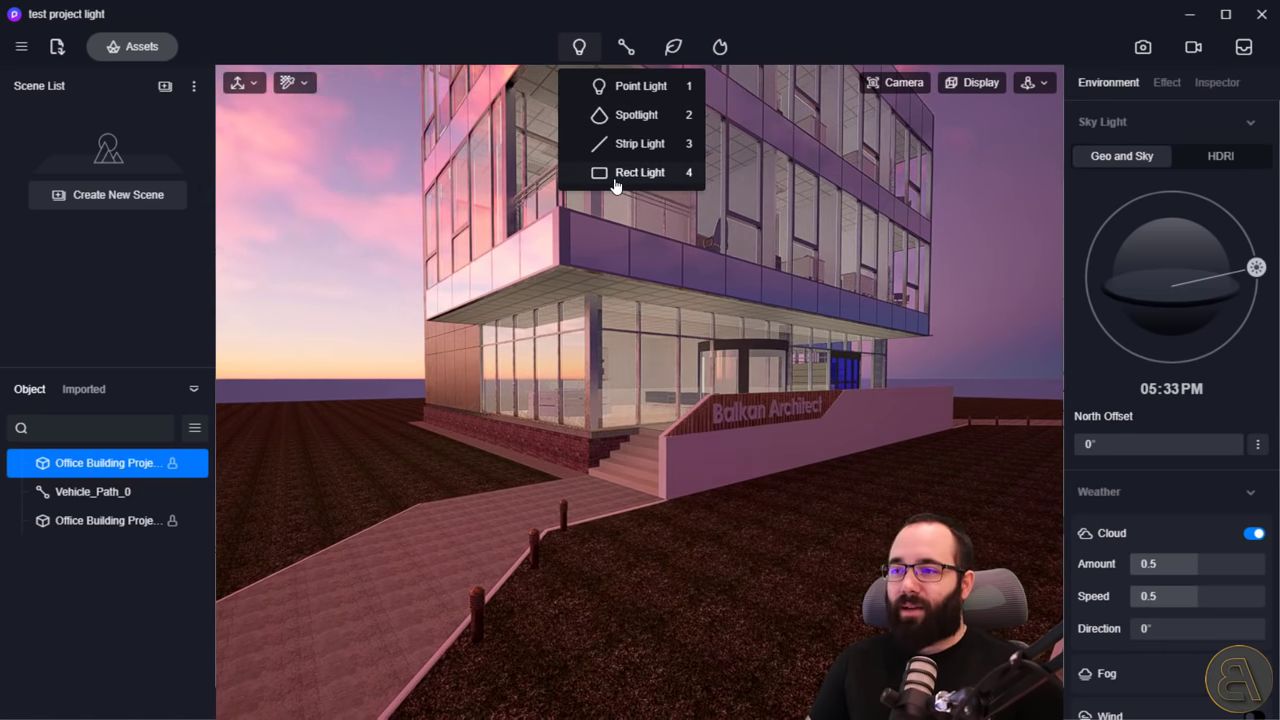
click(640, 116)
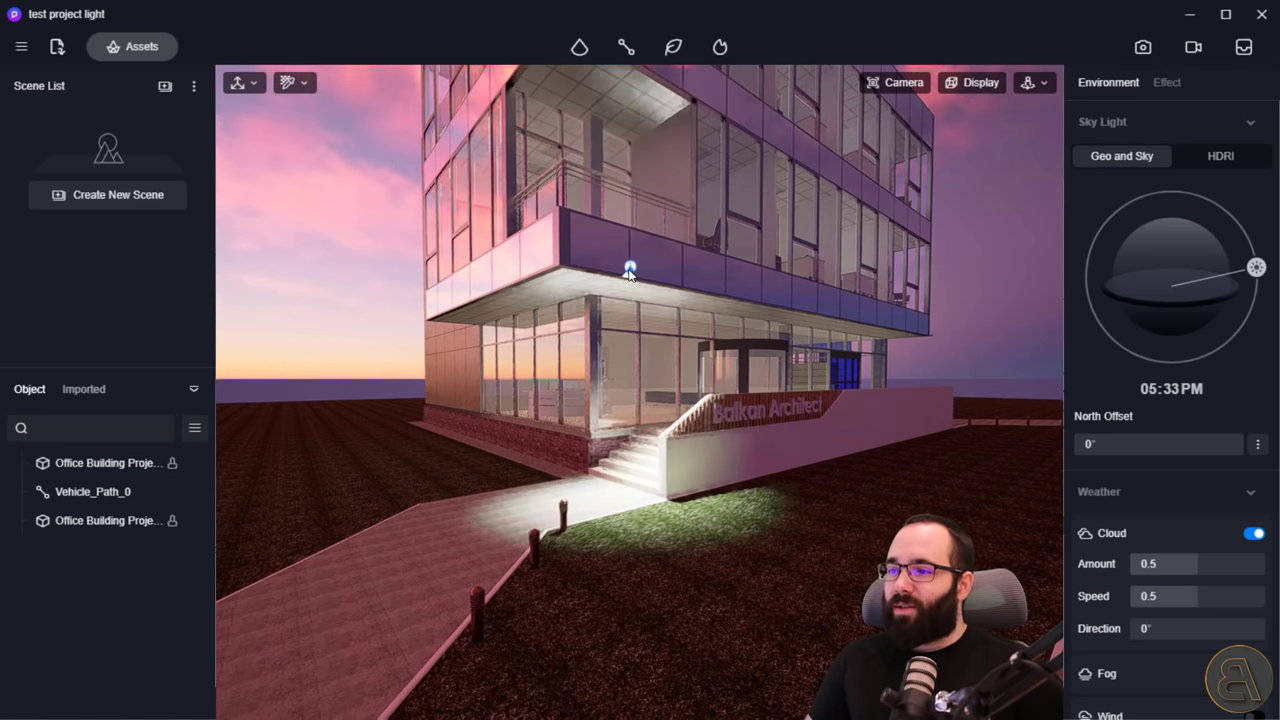
click(580, 288)
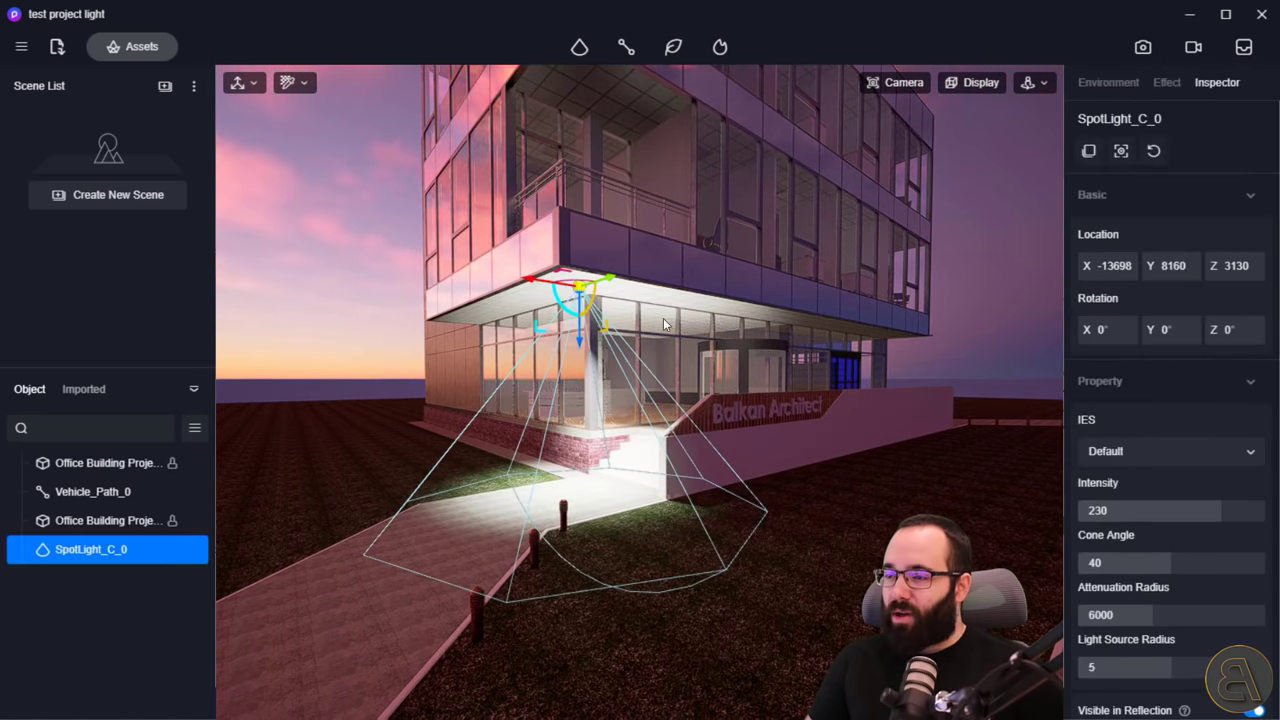
scroll(611, 377, up, 3)
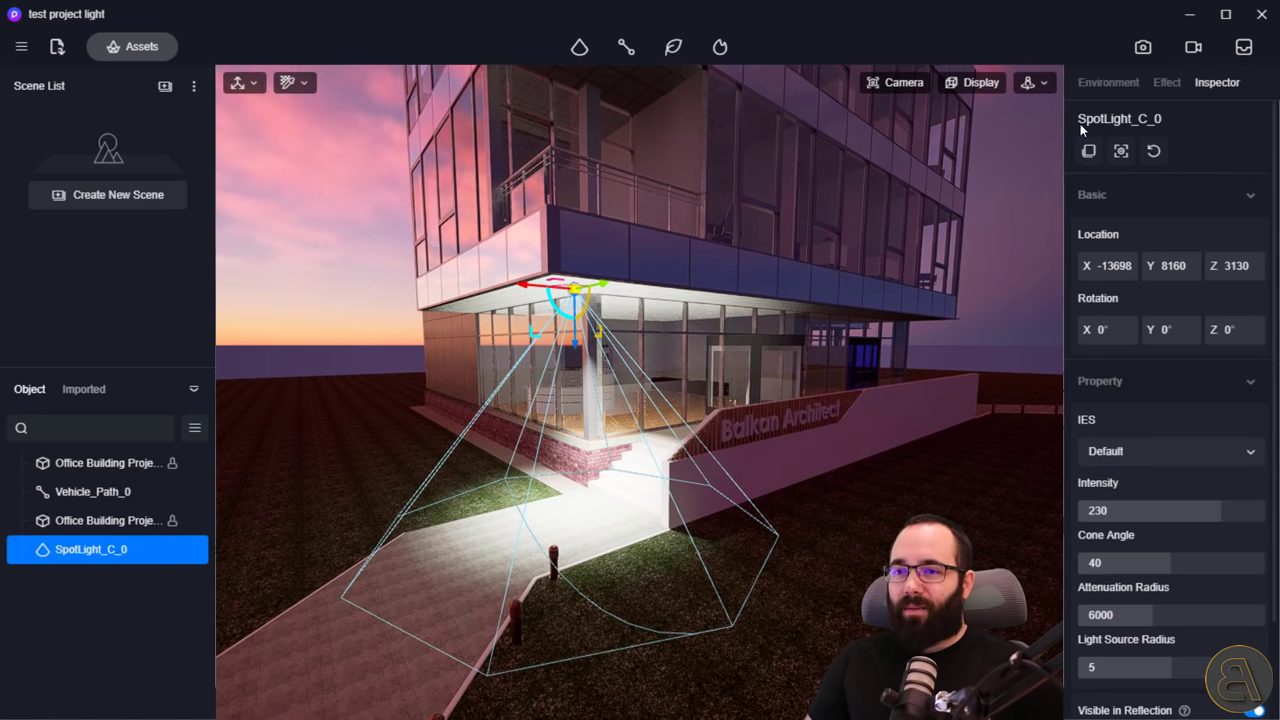
- Examine the spotlight's properties and its available IES profiles, keeping the Default profile
scroll(1160, 230, down, 2)
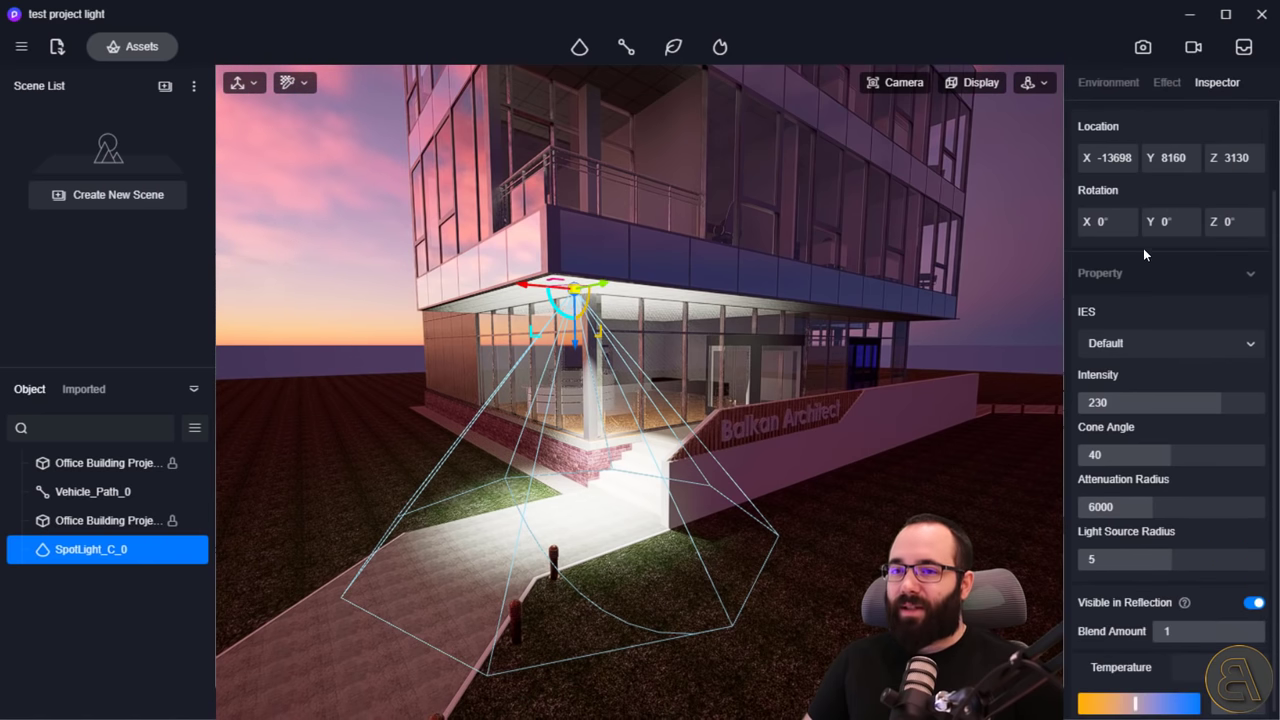
scroll(1150, 248, up, 1)
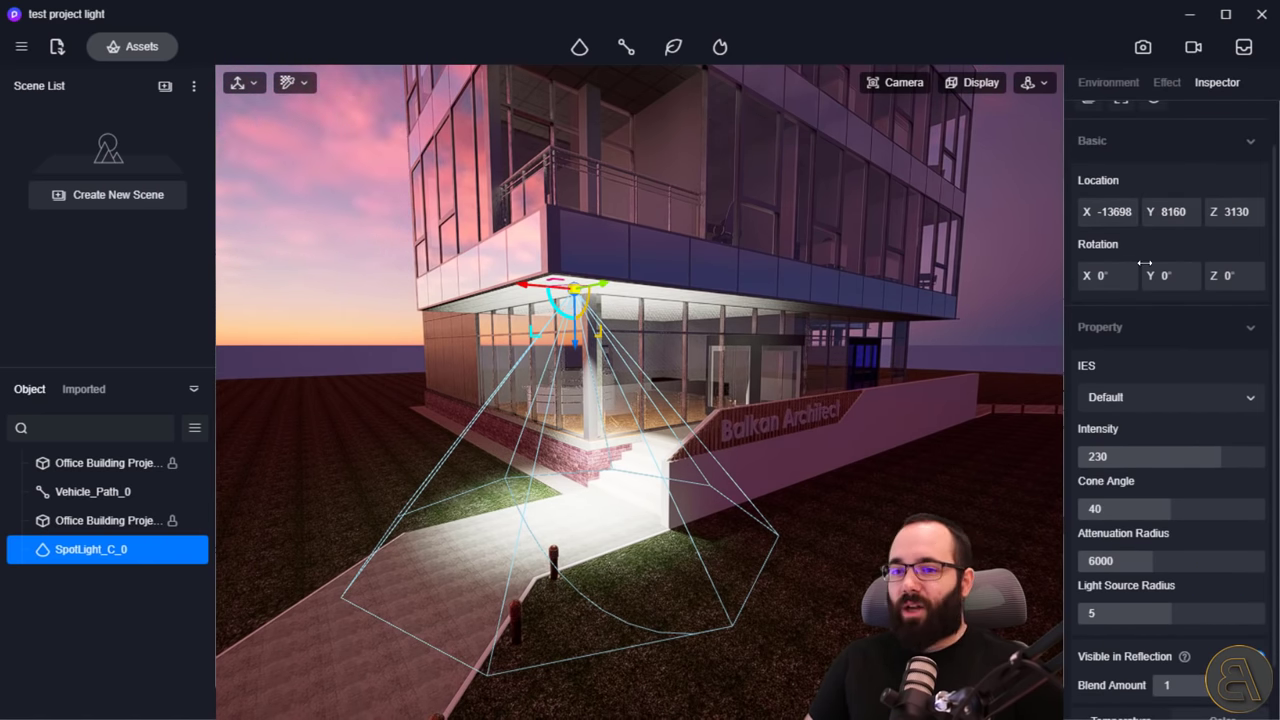
scroll(1165, 237, down, 1)
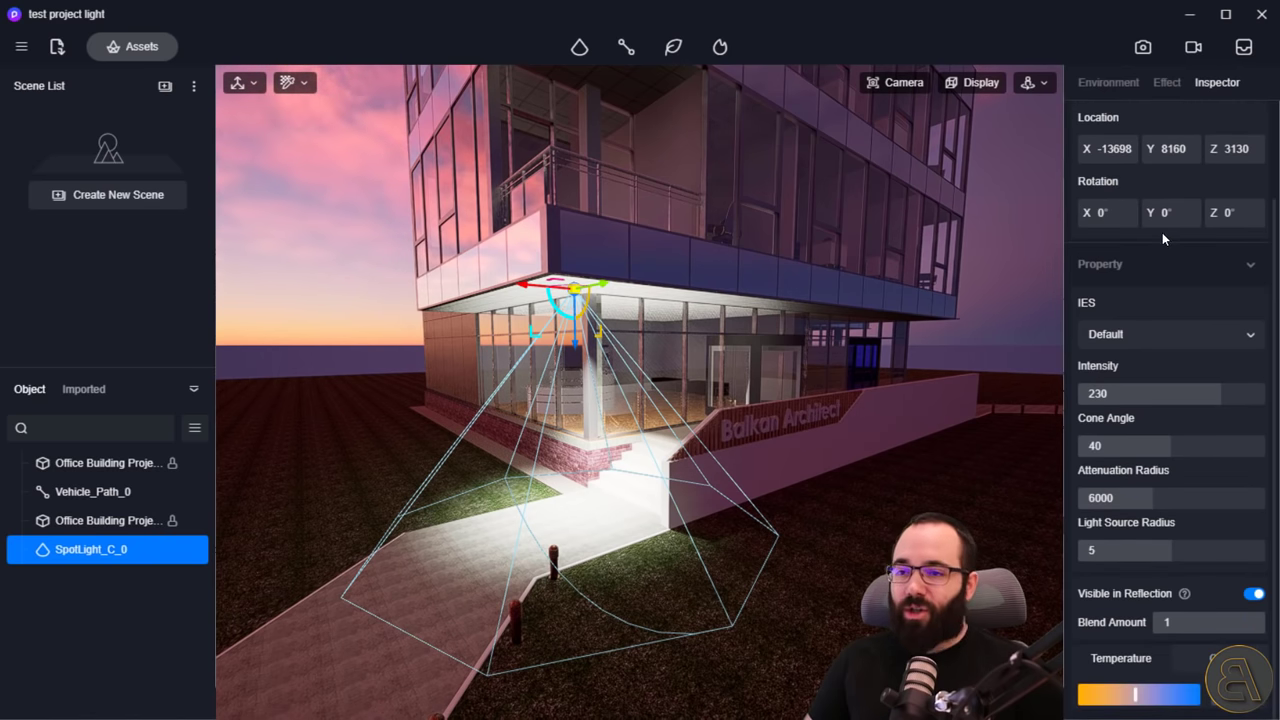
click(1155, 337)
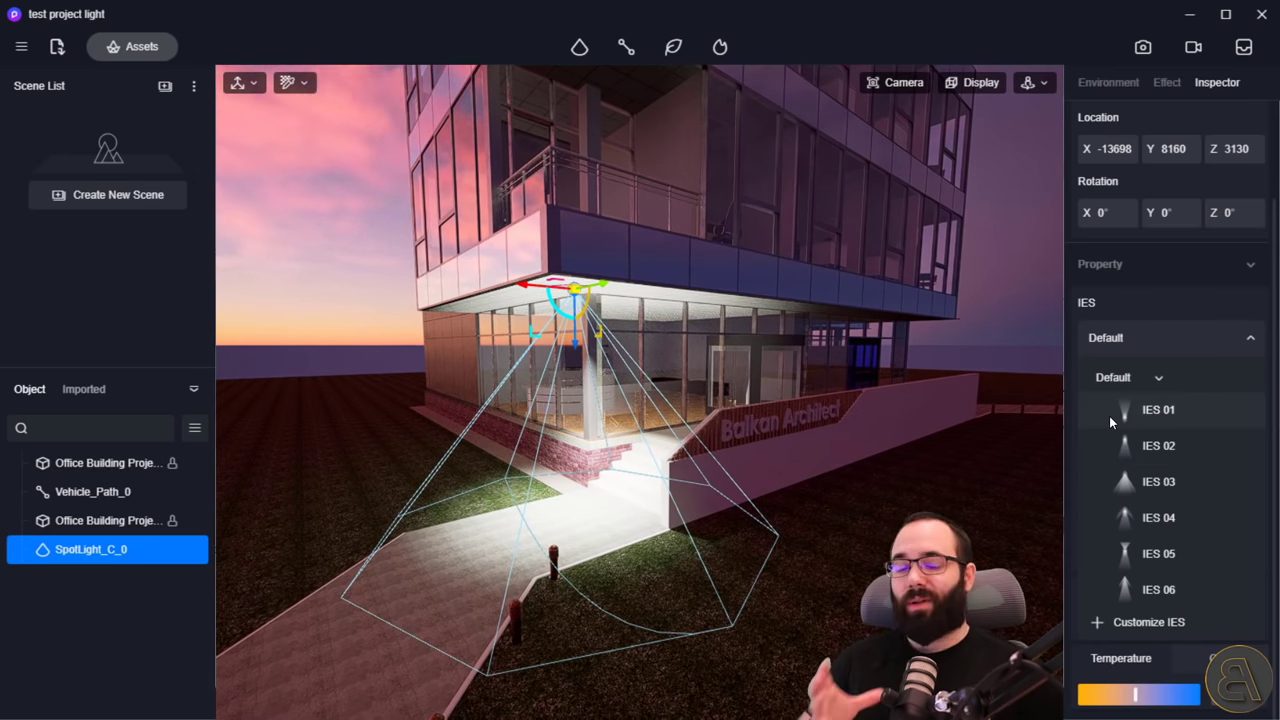
click(1228, 344)
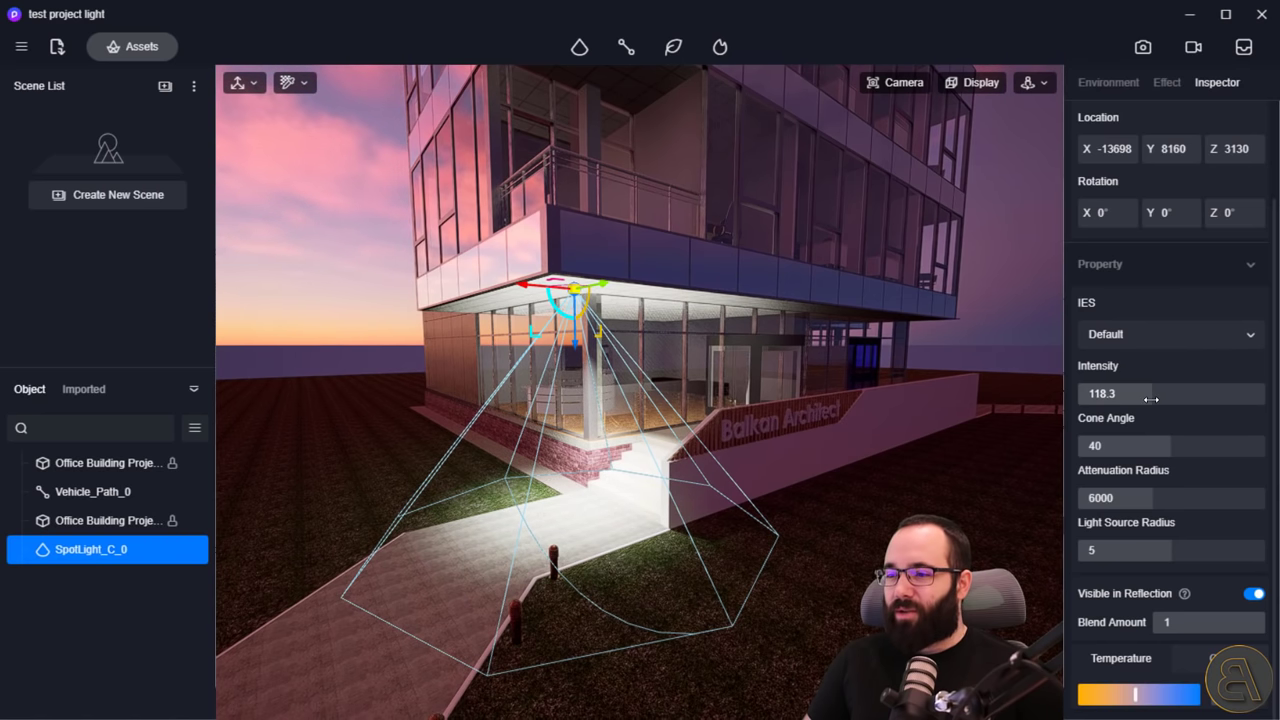
- Set the spotlight's intensity to 217.8, cone angle to 36.3, attenuation radius to 6136 and a slightly warmer colour temperature
drag(1151, 399, 1214, 399)
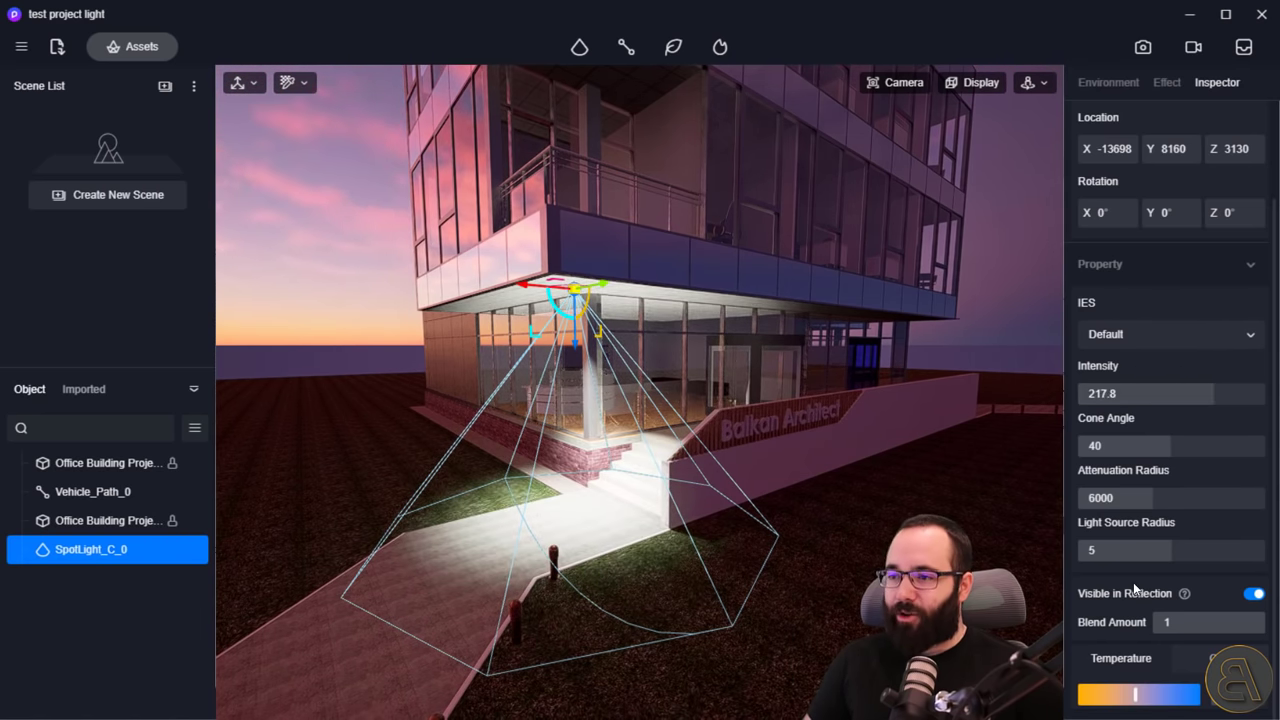
drag(1166, 451, 1155, 498)
click(1175, 458)
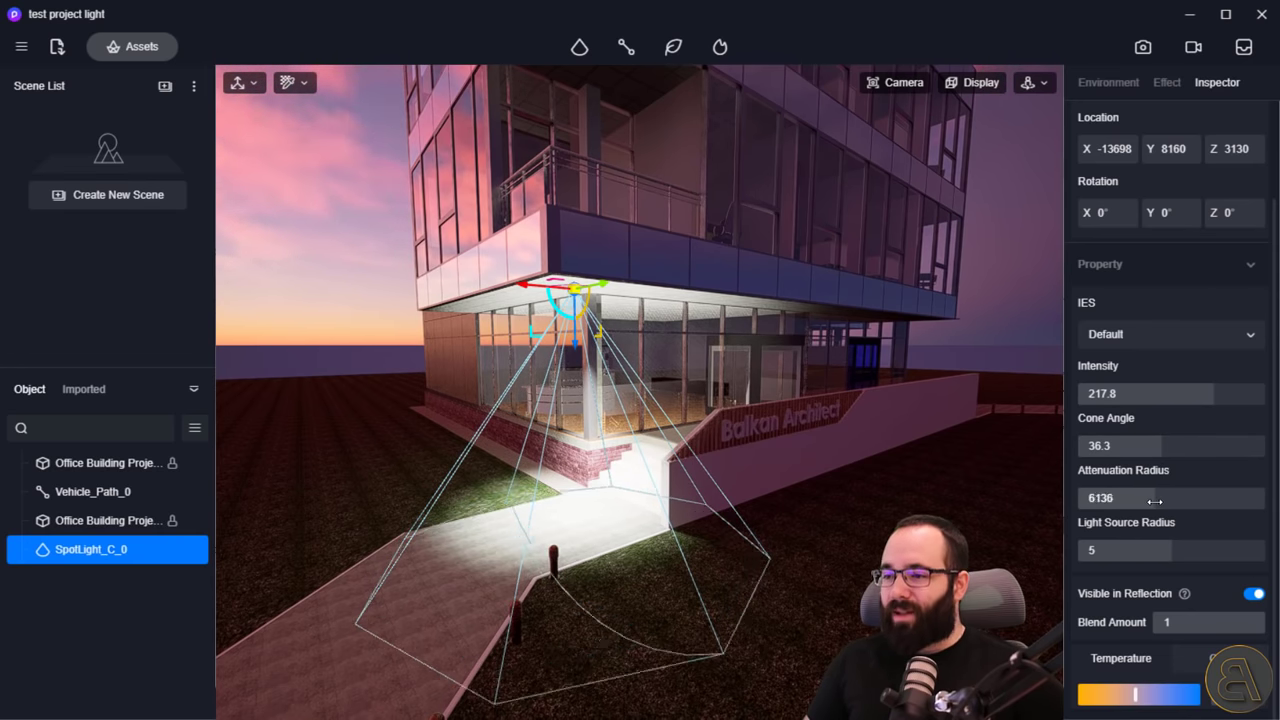
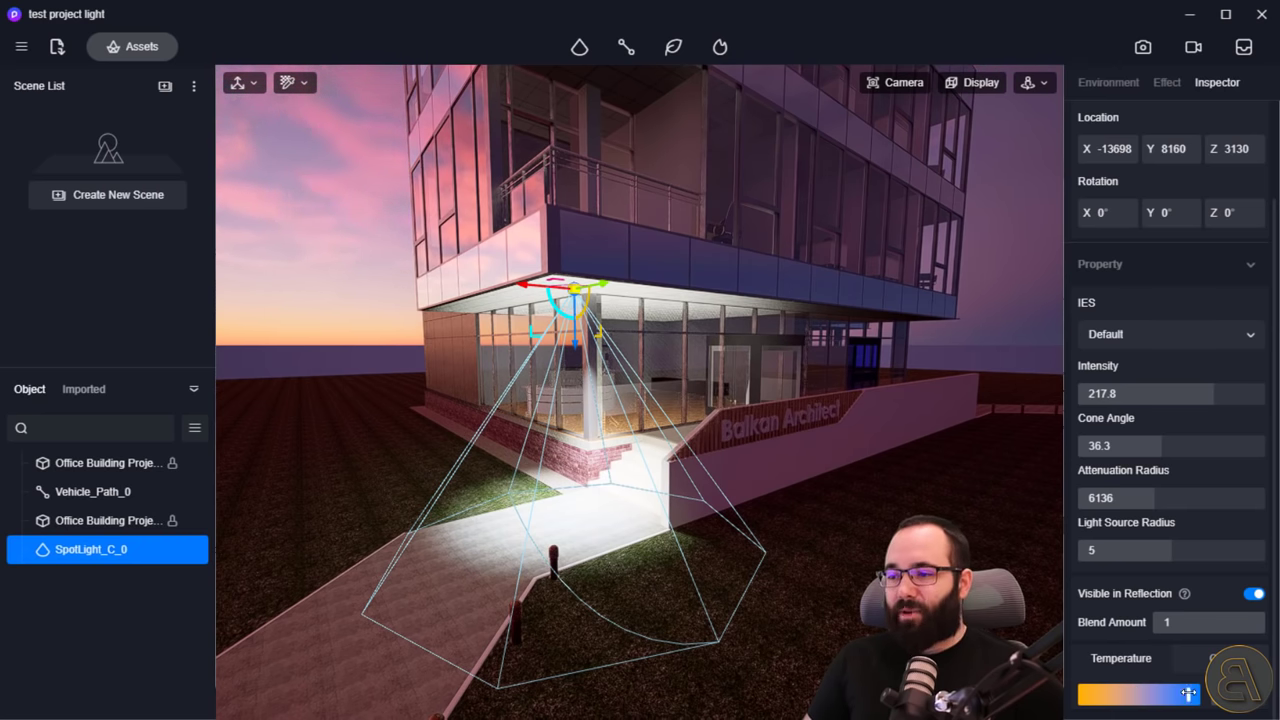
drag(1093, 697, 1127, 698)
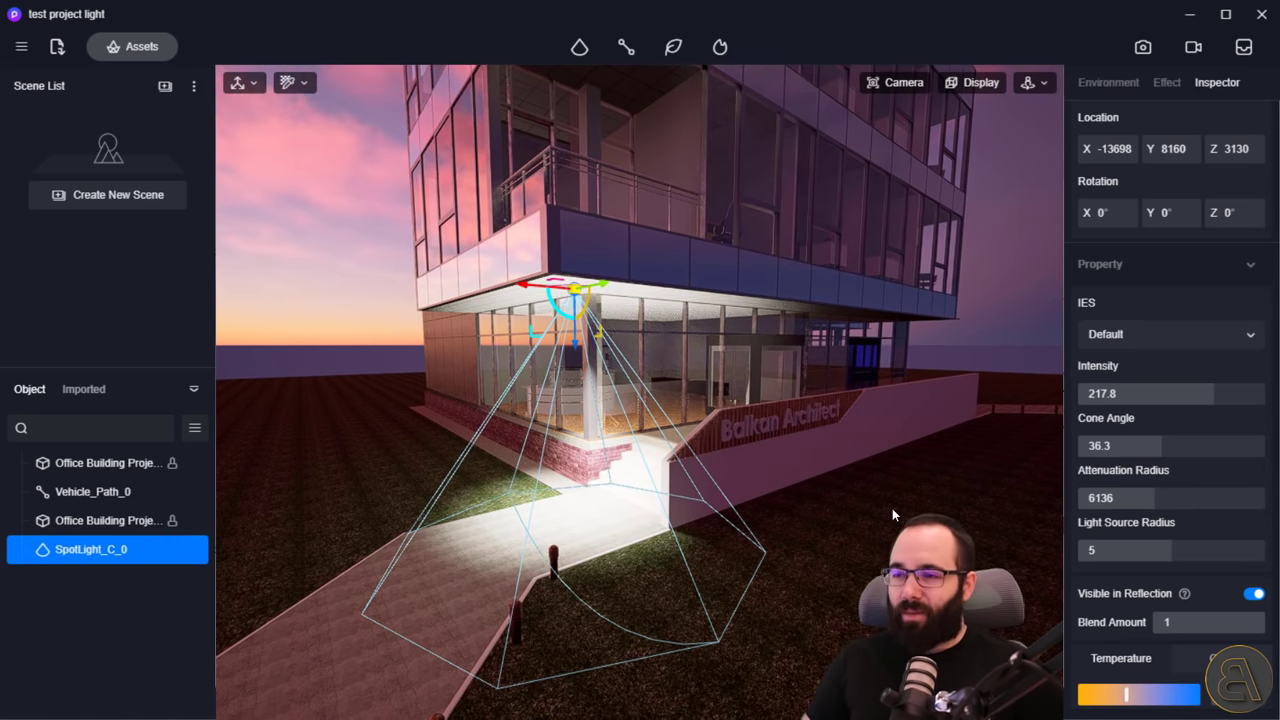
- Duplicate the entrance spotlight twice, placing the copies along the overhang above the revolving door and at its far end
middle_drag(771, 404, 740, 318)
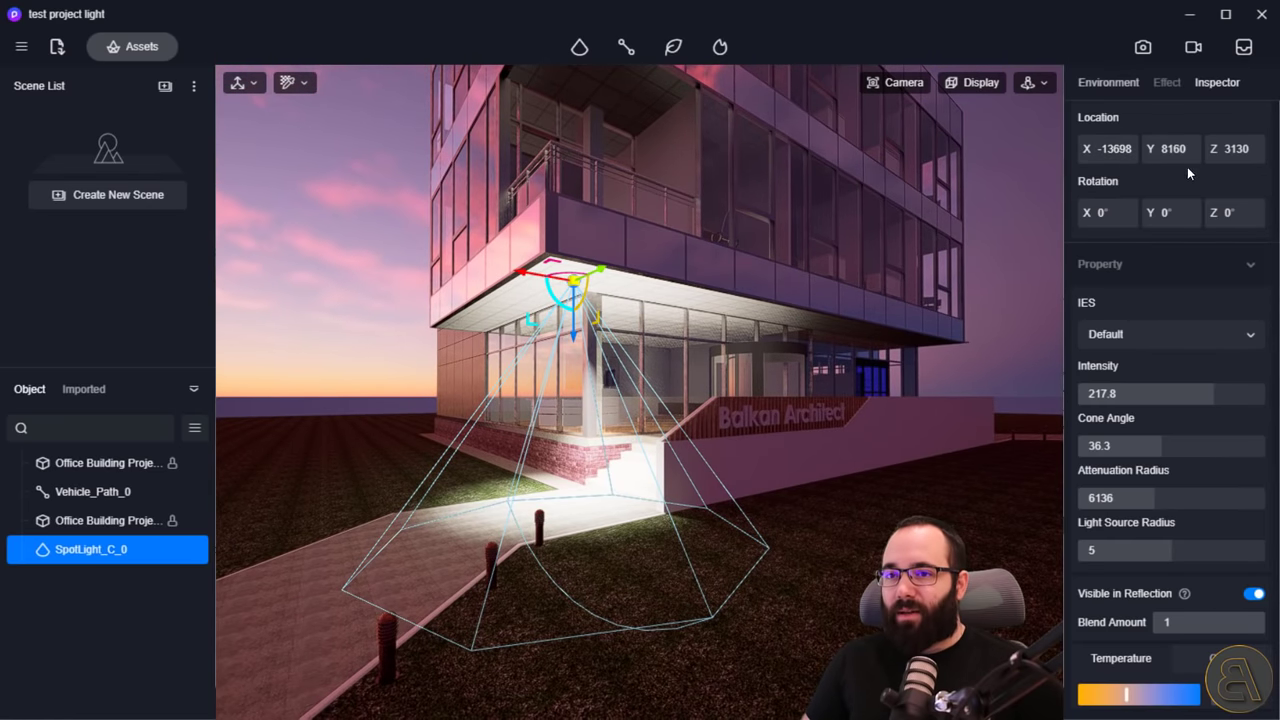
scroll(1236, 110, up, 2)
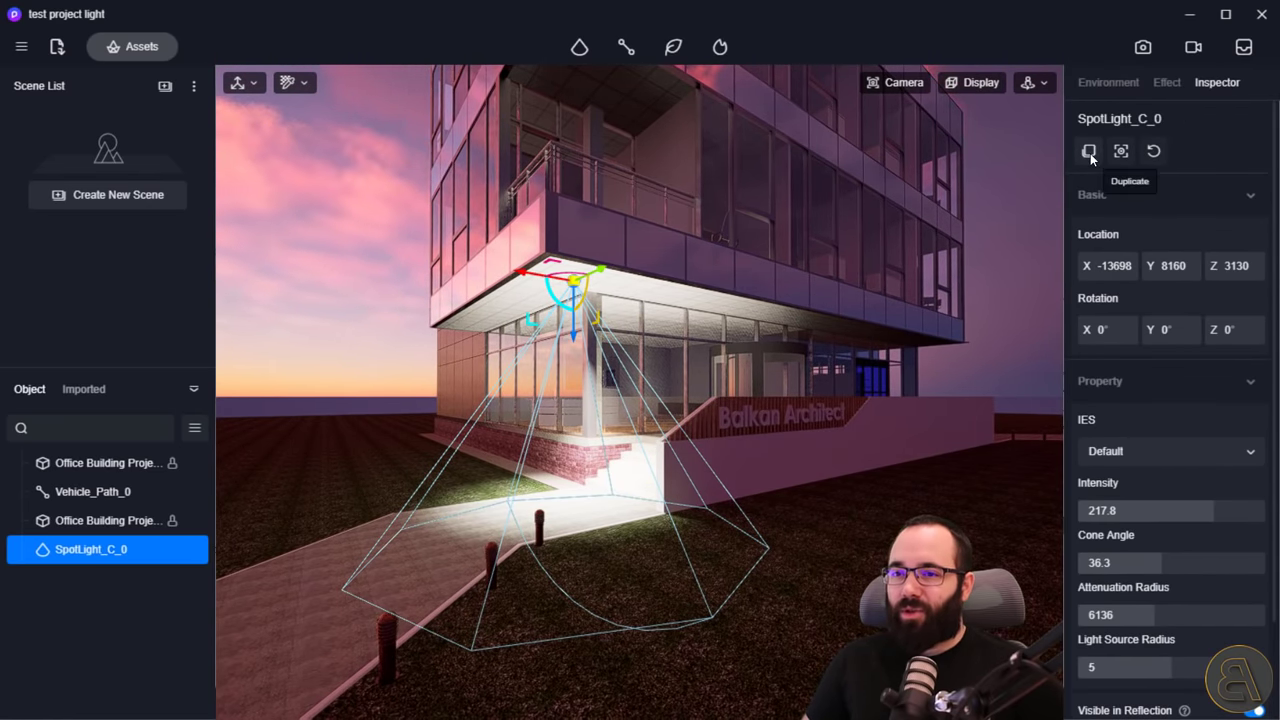
click(688, 335)
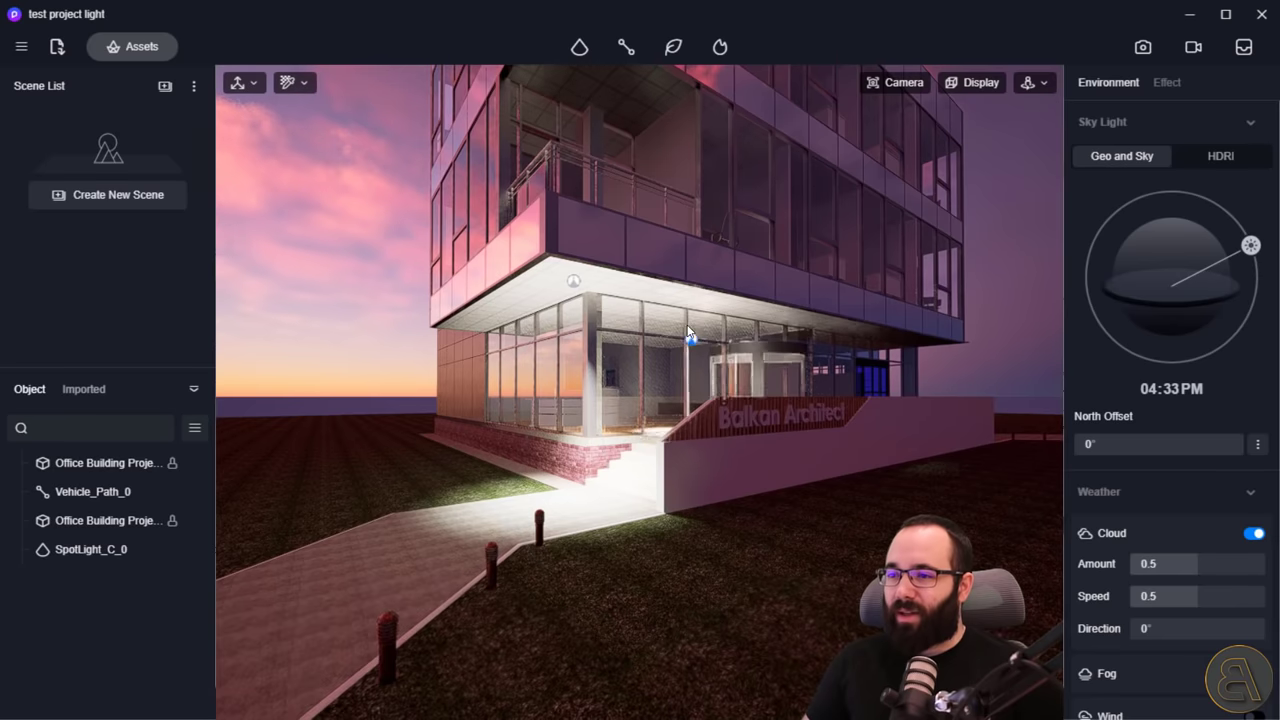
click(789, 318)
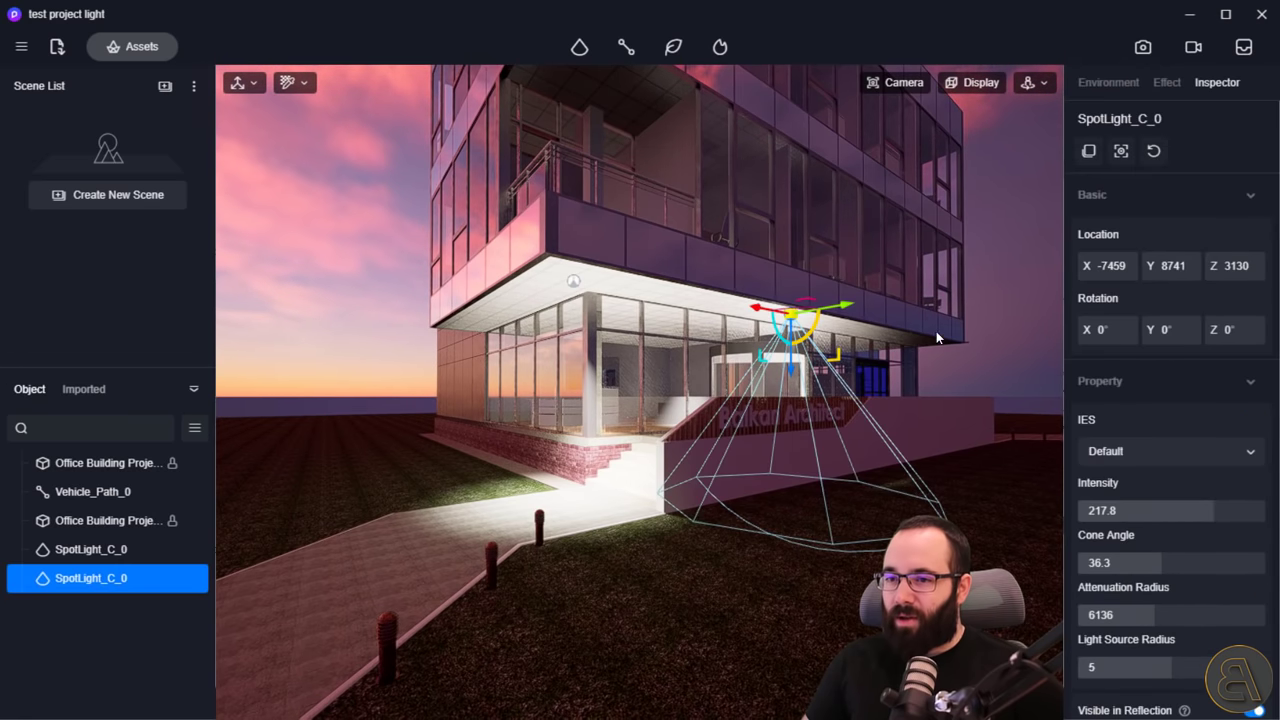
click(1090, 151)
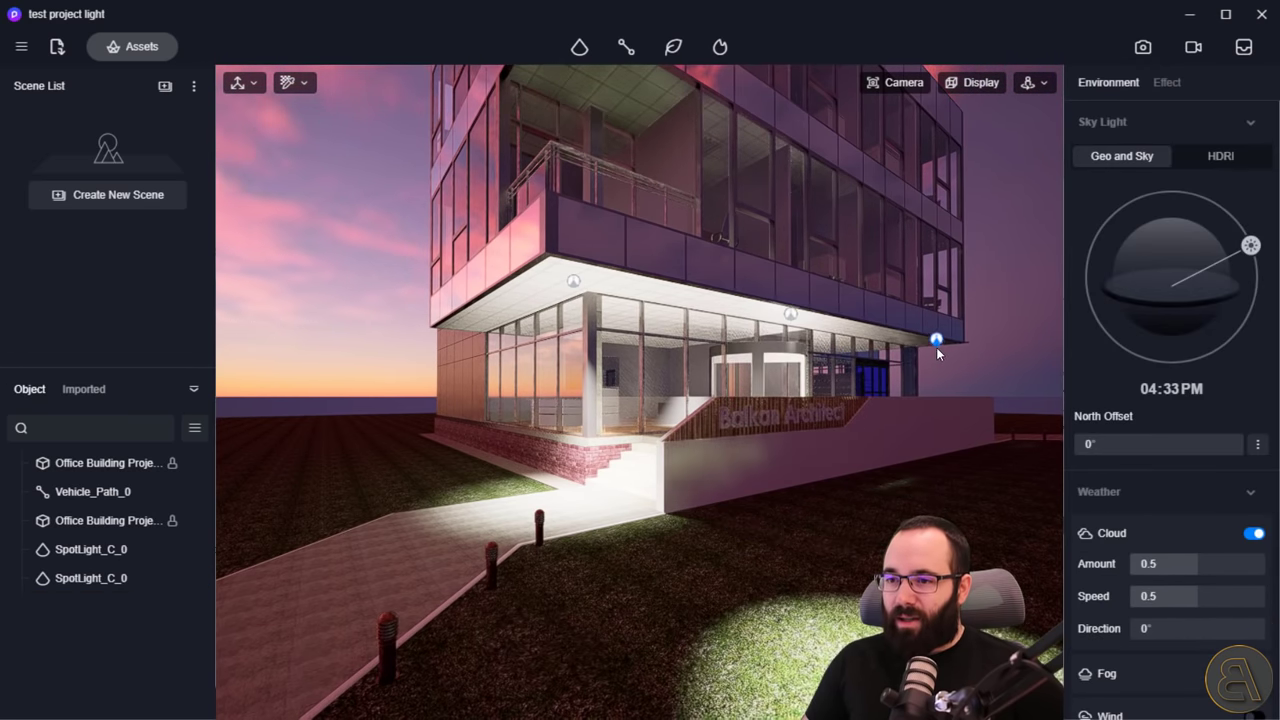
scroll(919, 342, up, 2)
click(920, 343)
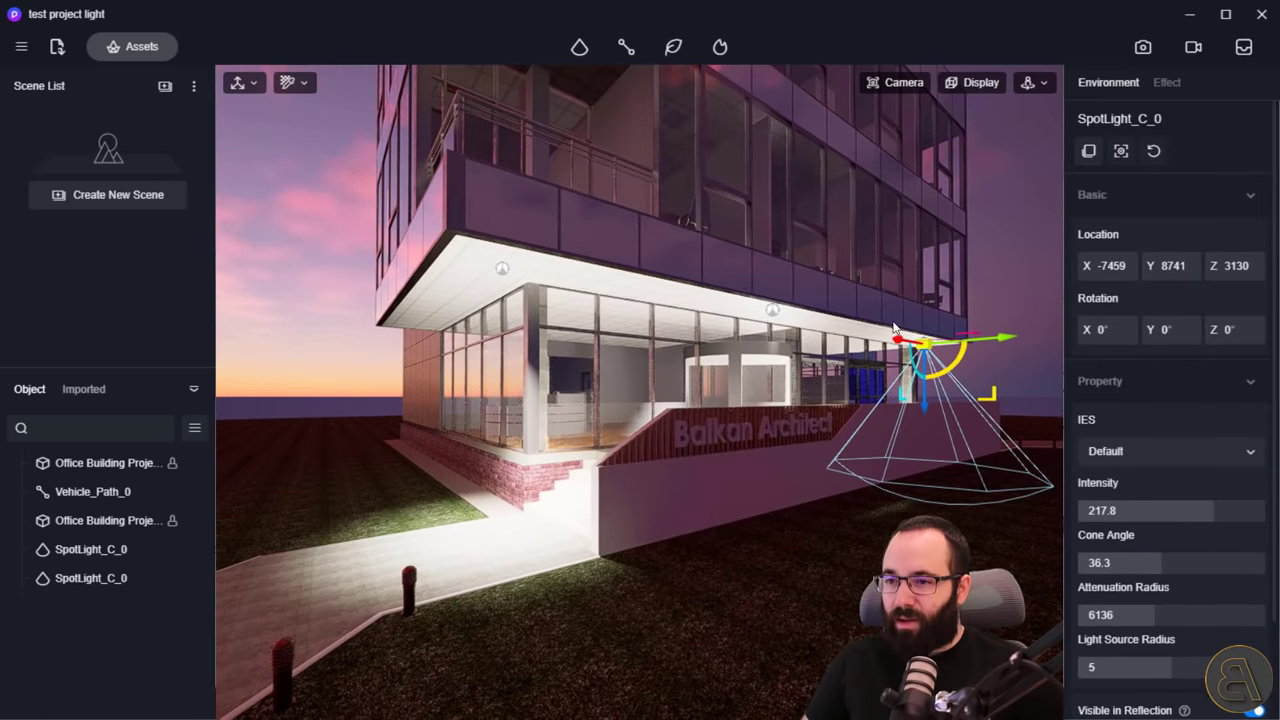
- Duplicate the spotlight onto the ceiling of the middle floor's corner balcony
click(1089, 151)
mouse_move(600, 218)
right_down()
mouse_move(591, 281)
mouse_move(570, 112)
mouse_move(596, 195)
right_up()
click(596, 195)
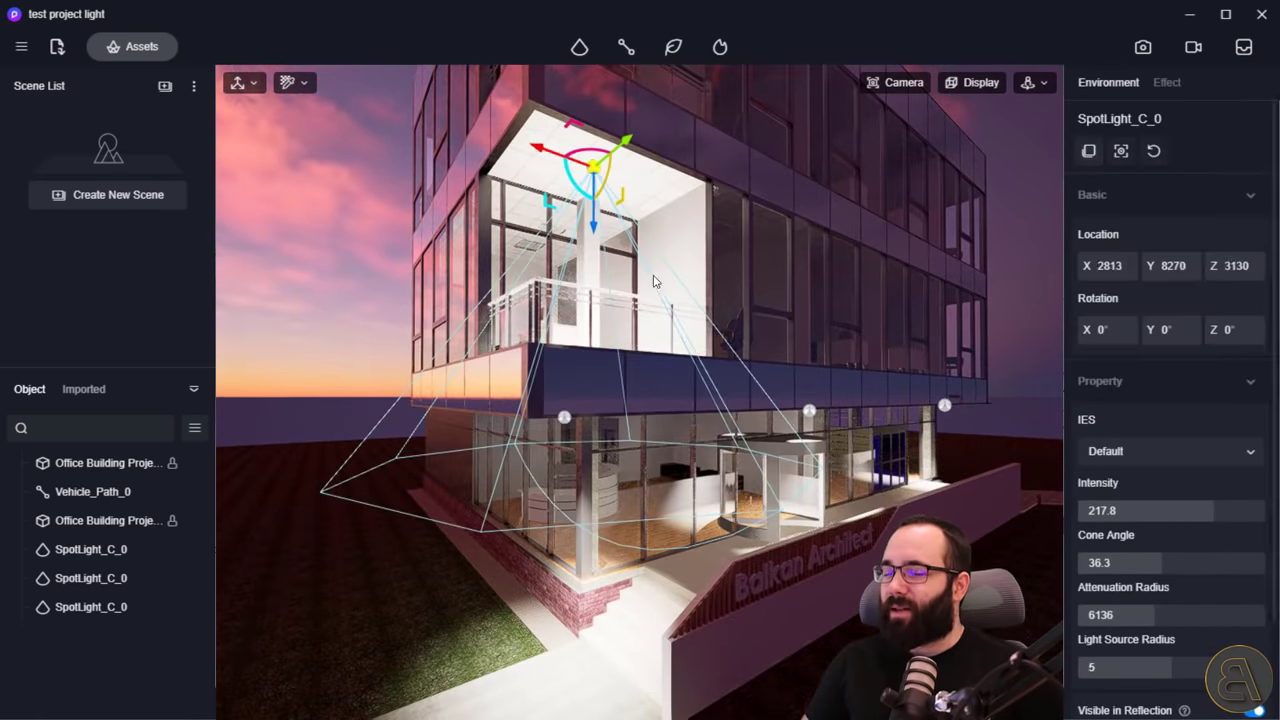
scroll(745, 350, down, 6)
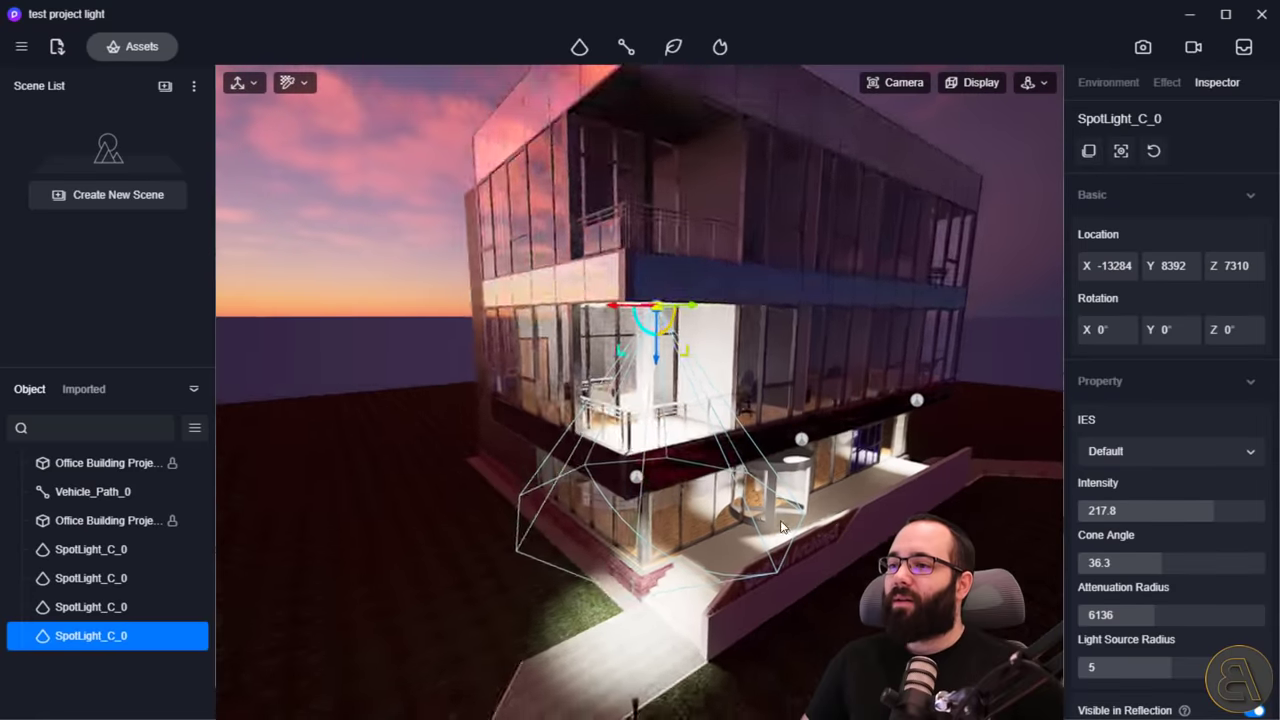
- Duplicate the balcony spotlight onto the ceiling of the top floor's corner balcony
scroll(710, 198, up, 3)
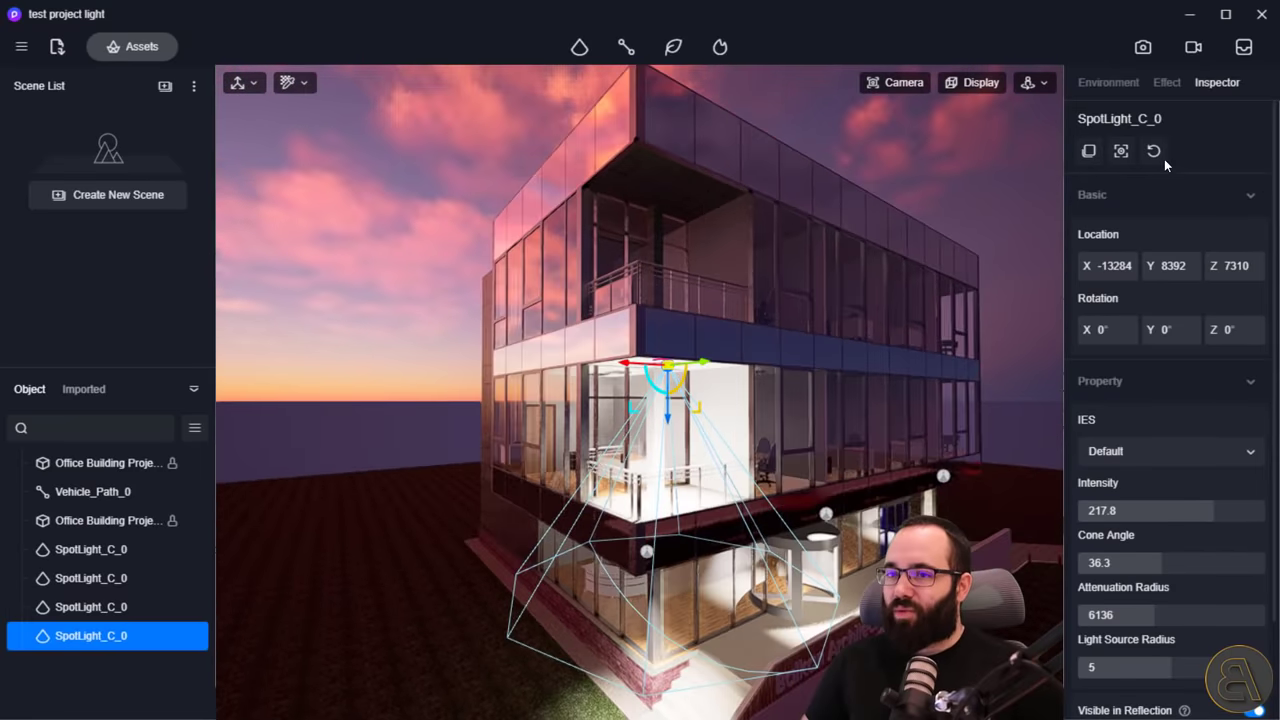
click(1089, 151)
click(660, 184)
scroll(817, 331, down, 5)
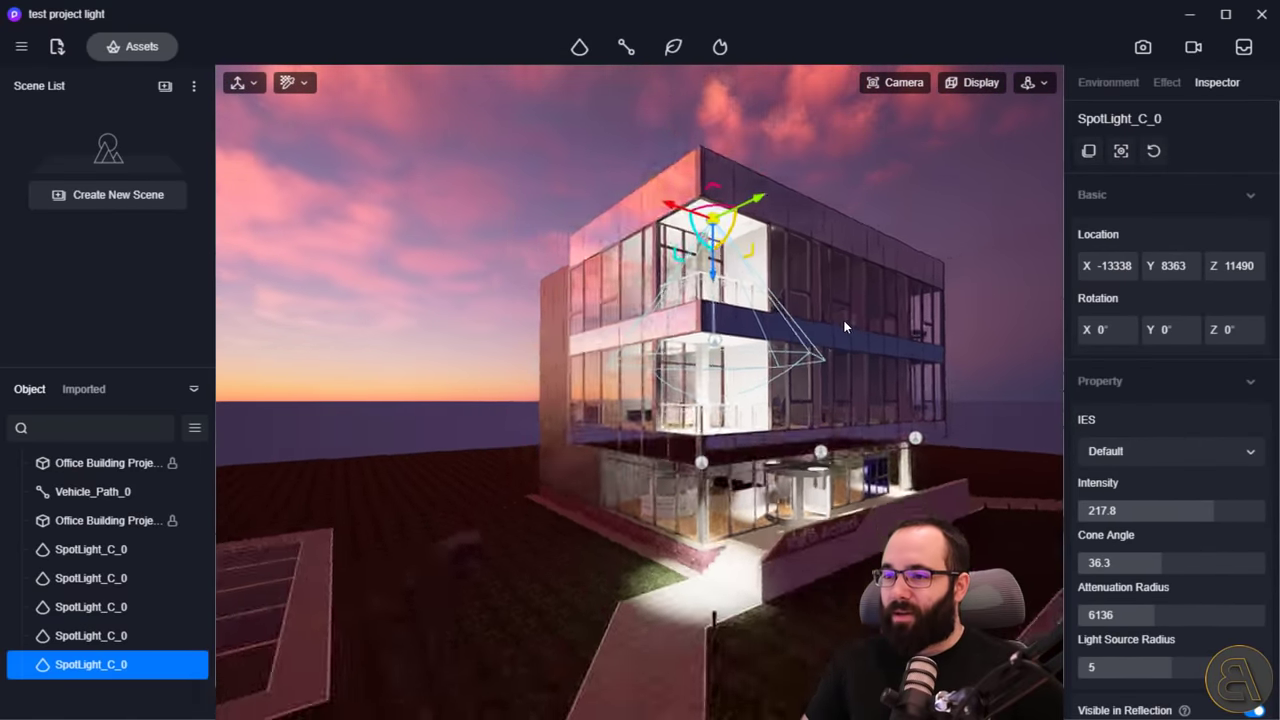
right_drag(891, 392, 871, 367)
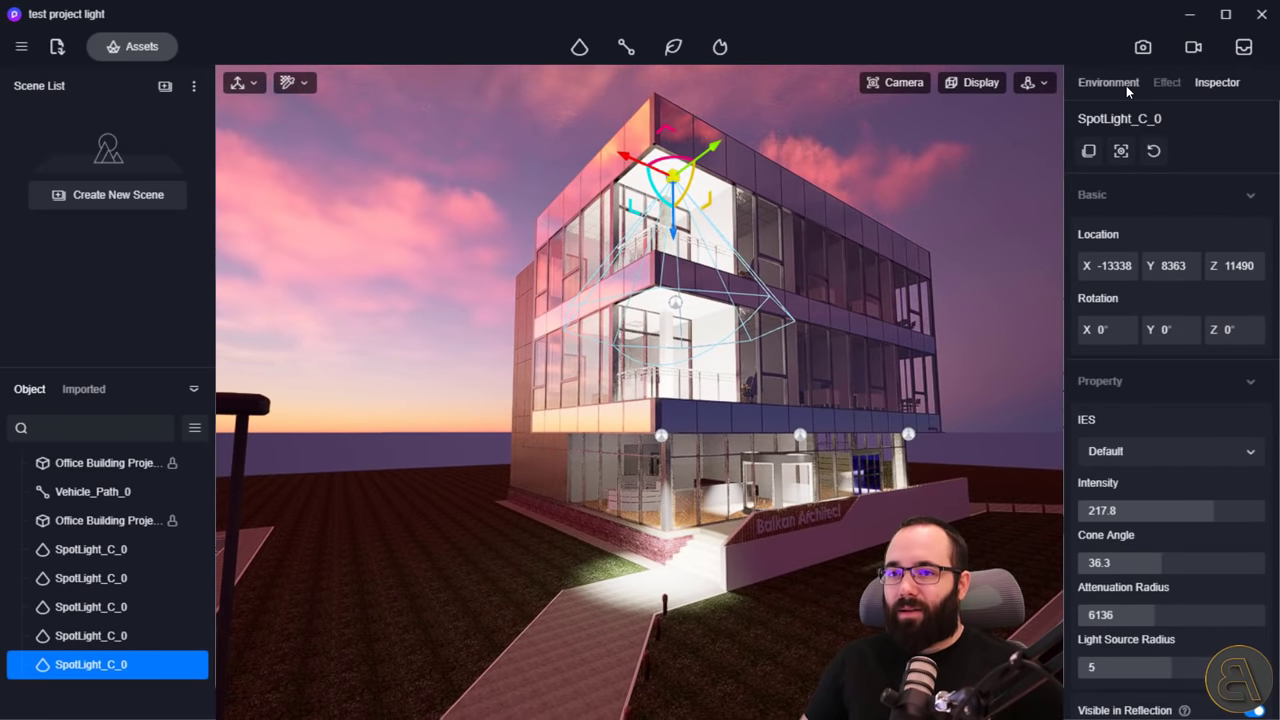
- Set the sky's time of day to 11:21 PM to check the balcony and entrance spotlights at night
click(1126, 85)
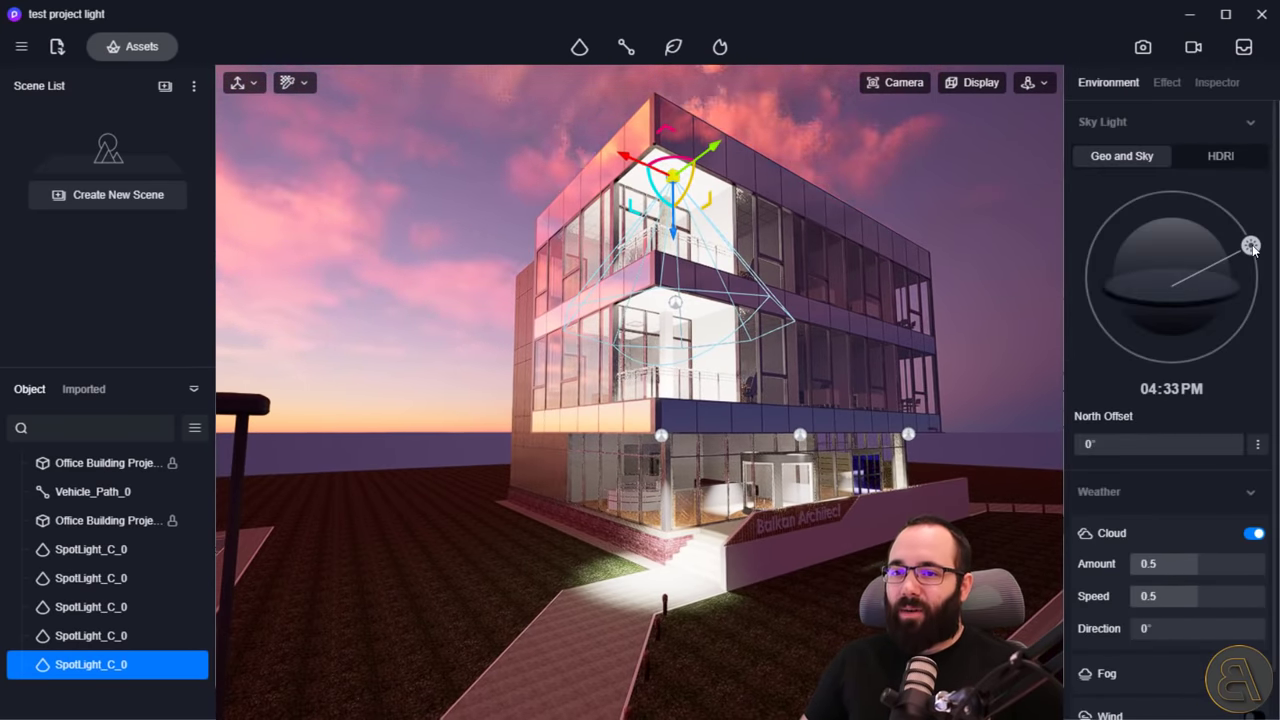
drag(1249, 247, 1186, 364)
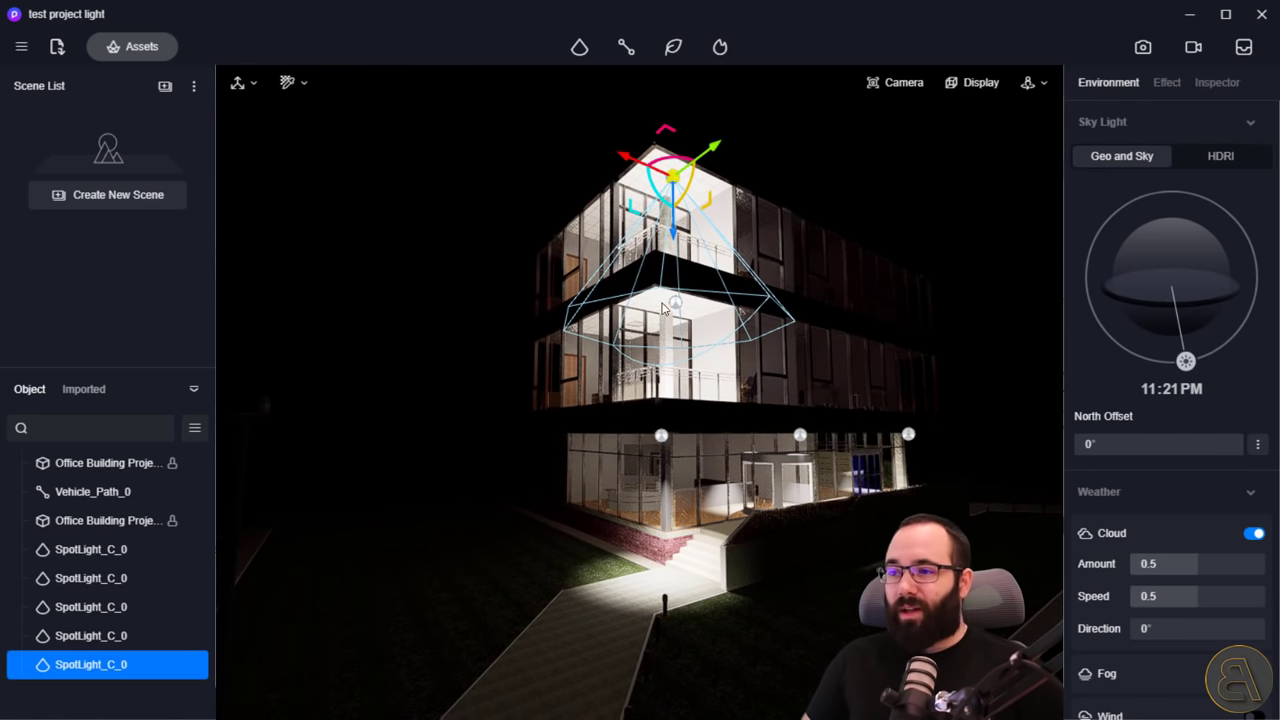
key(f)
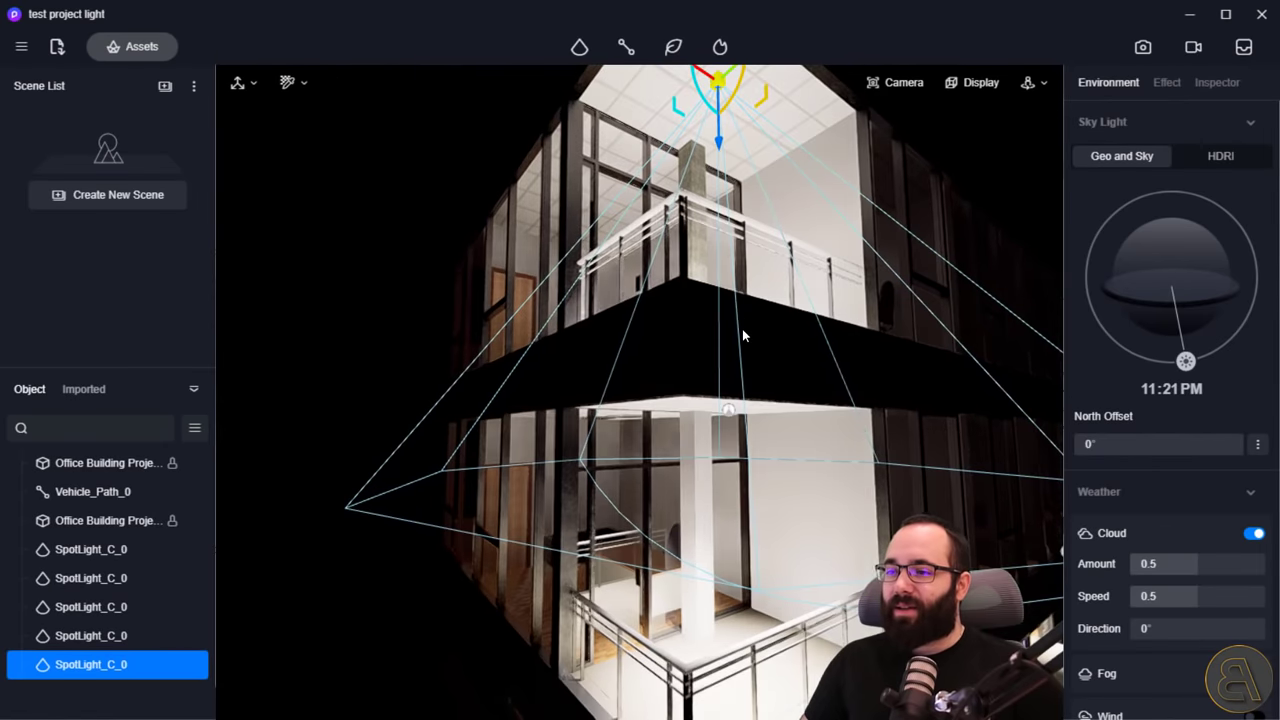
scroll(733, 289, down, 3)
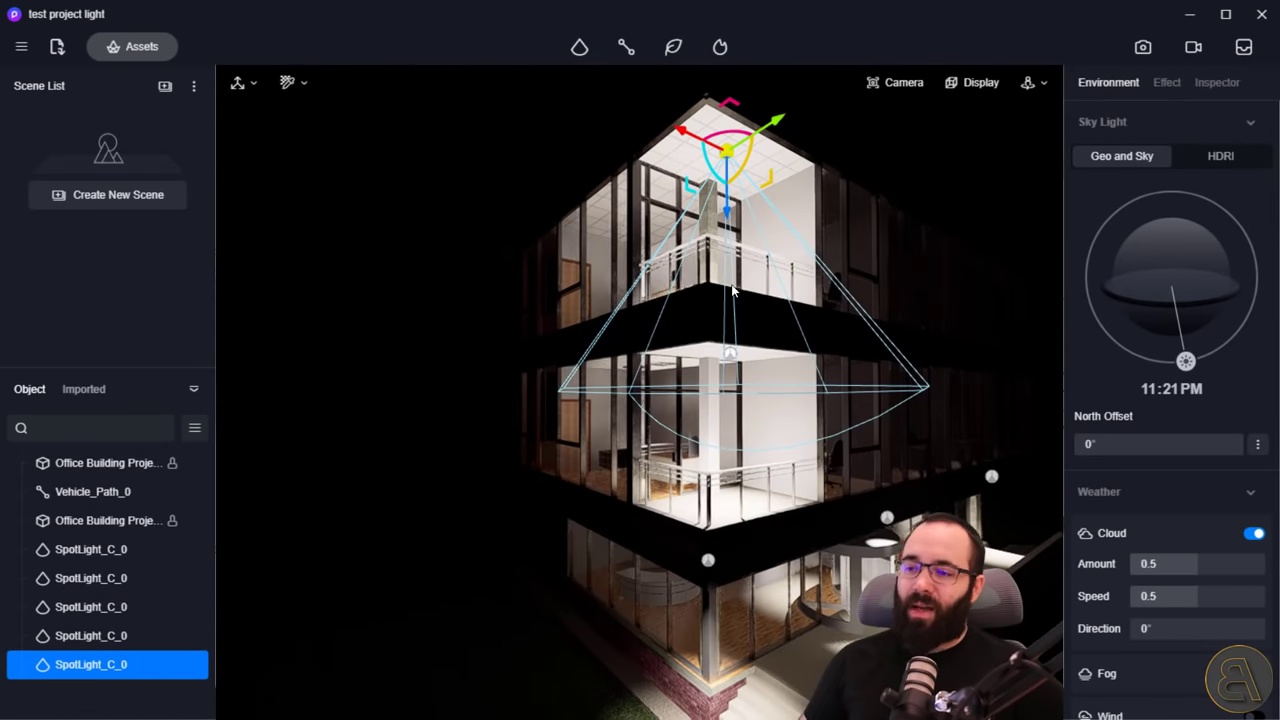
scroll(768, 345, up, 3)
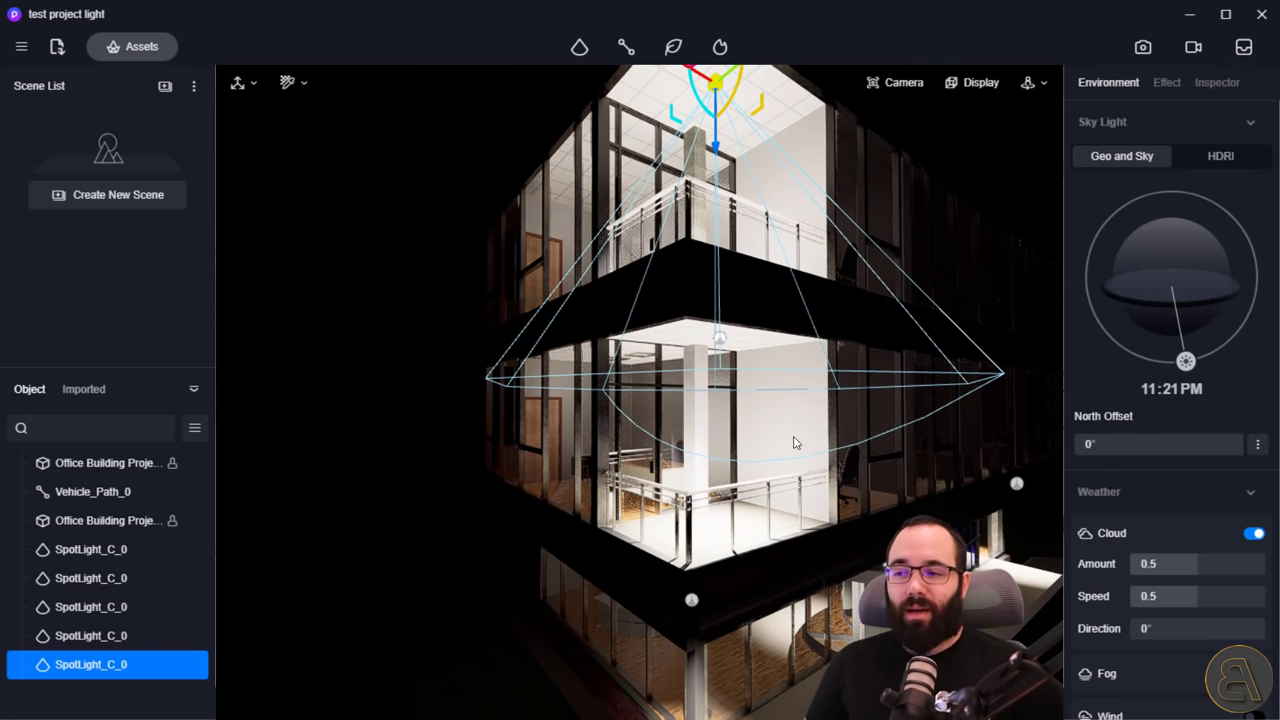
click(785, 432)
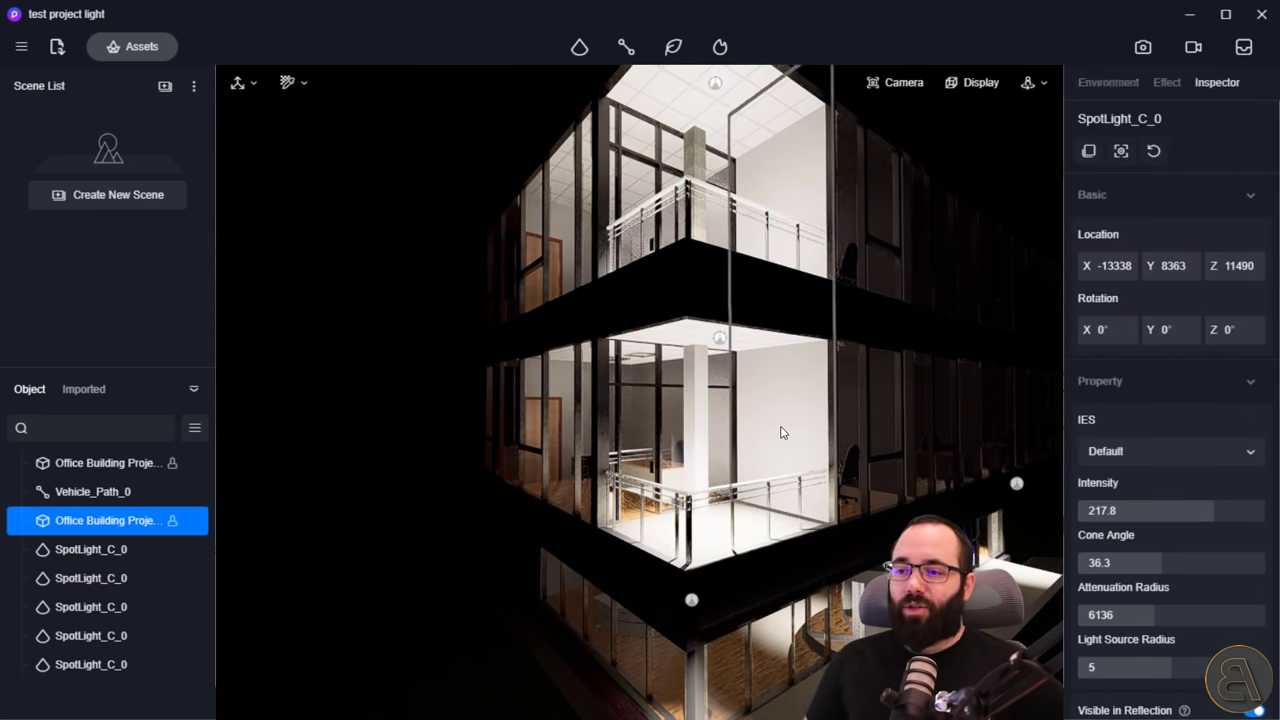
click(440, 402)
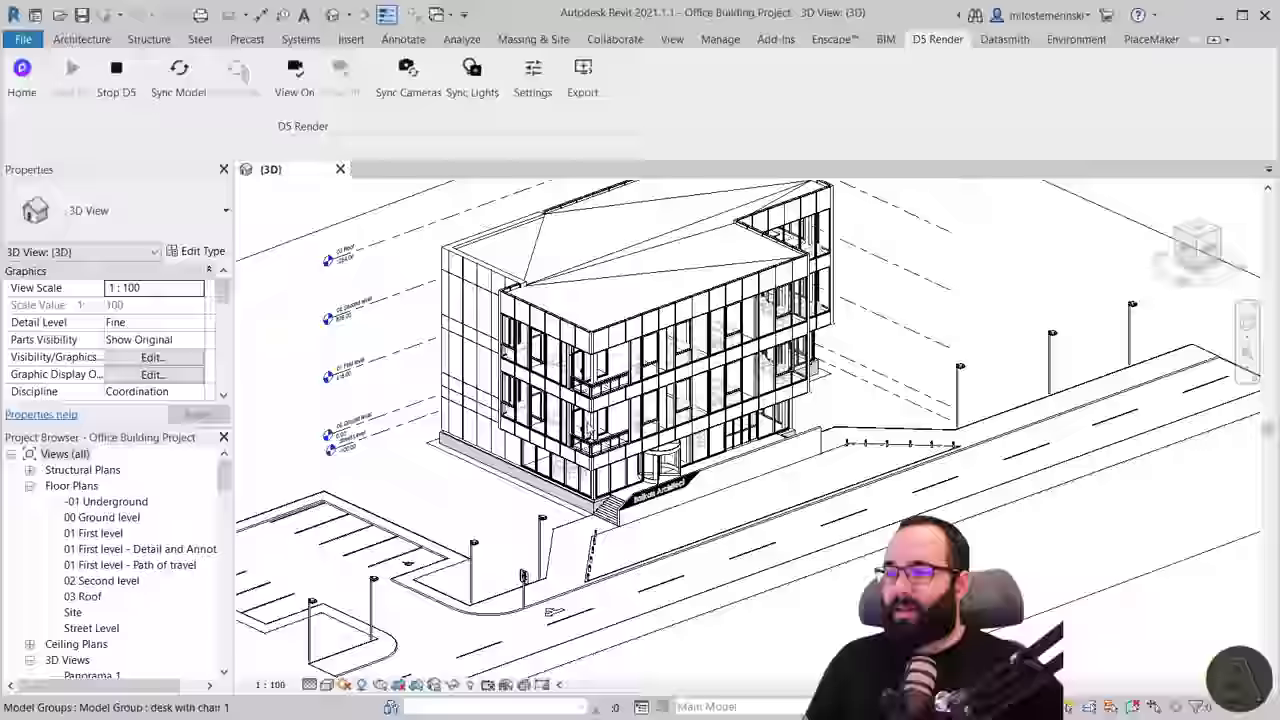
- Switch to the office building model in Revit and show its 3D view in the Shaded visual style
scroll(588, 428, up, 10)
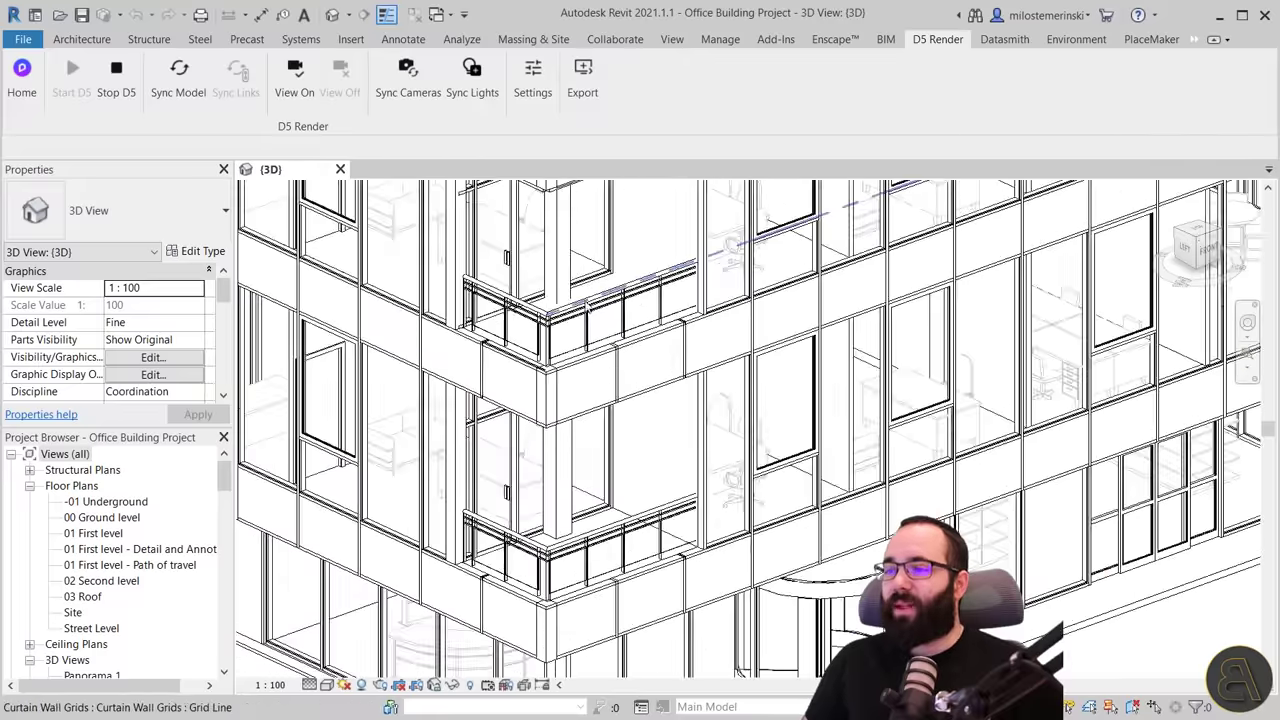
key(s)
key(d)
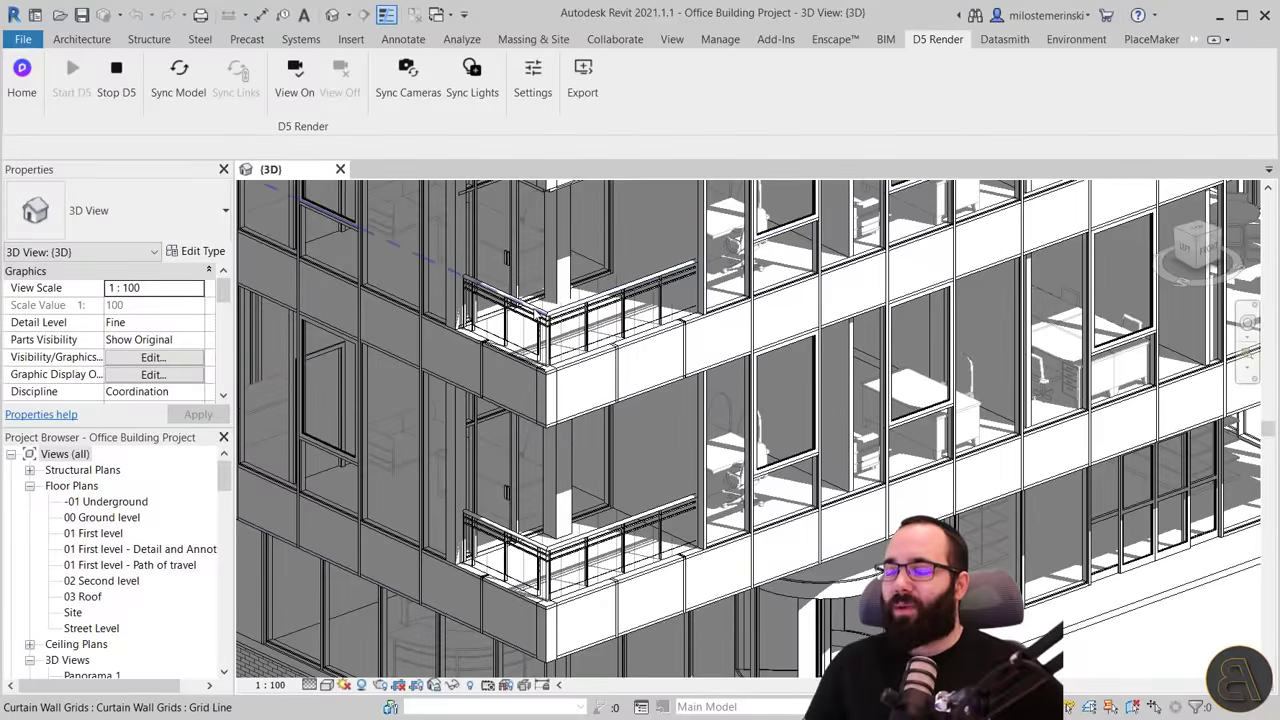
- Change both corner balcony railings to the 900mm Pipe type and sync the model to D5 Render
click(661, 533)
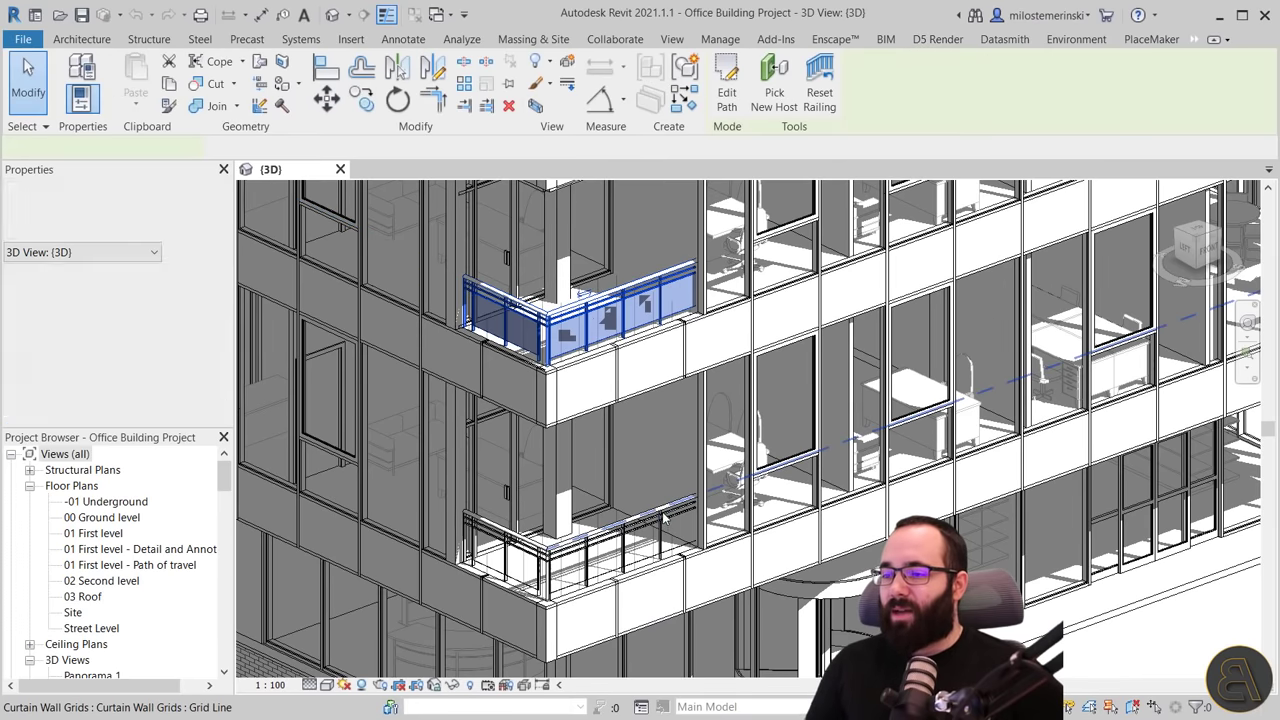
ctrl+click(663, 515)
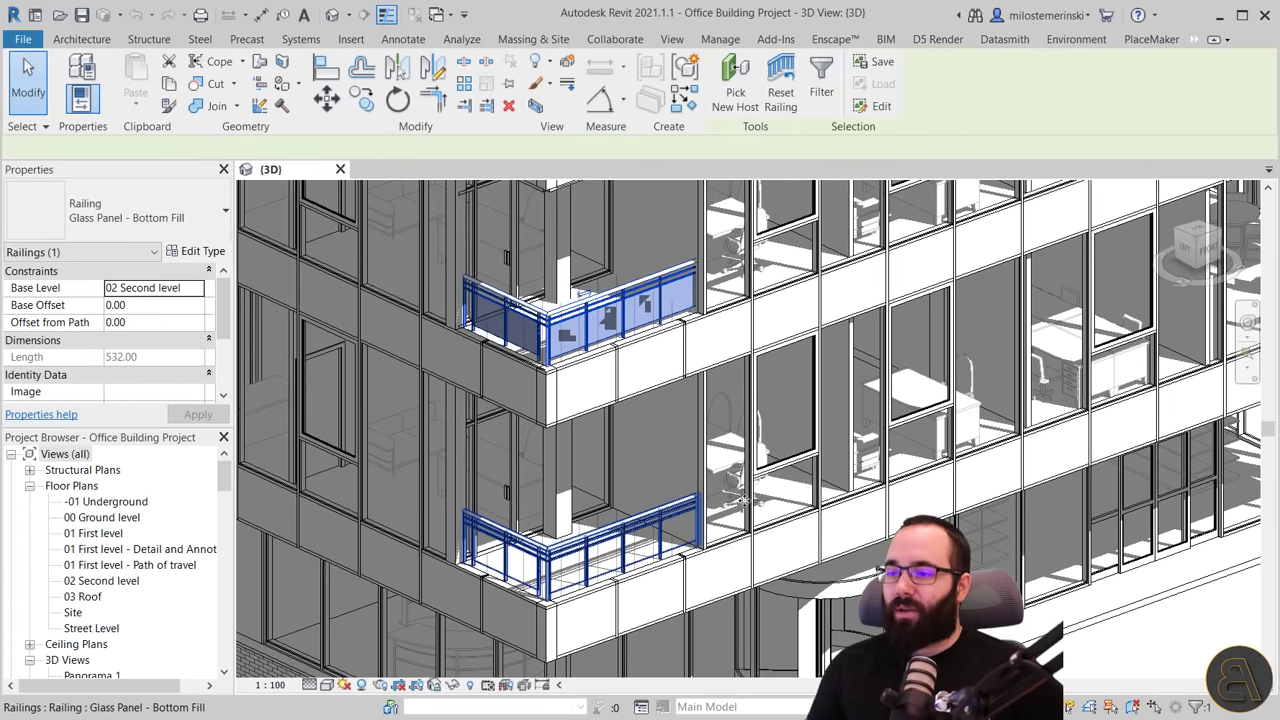
key(h)
key(l)
scroll(690, 500, down, 5)
scroll(713, 486, up, 5)
key(s)
key(d)
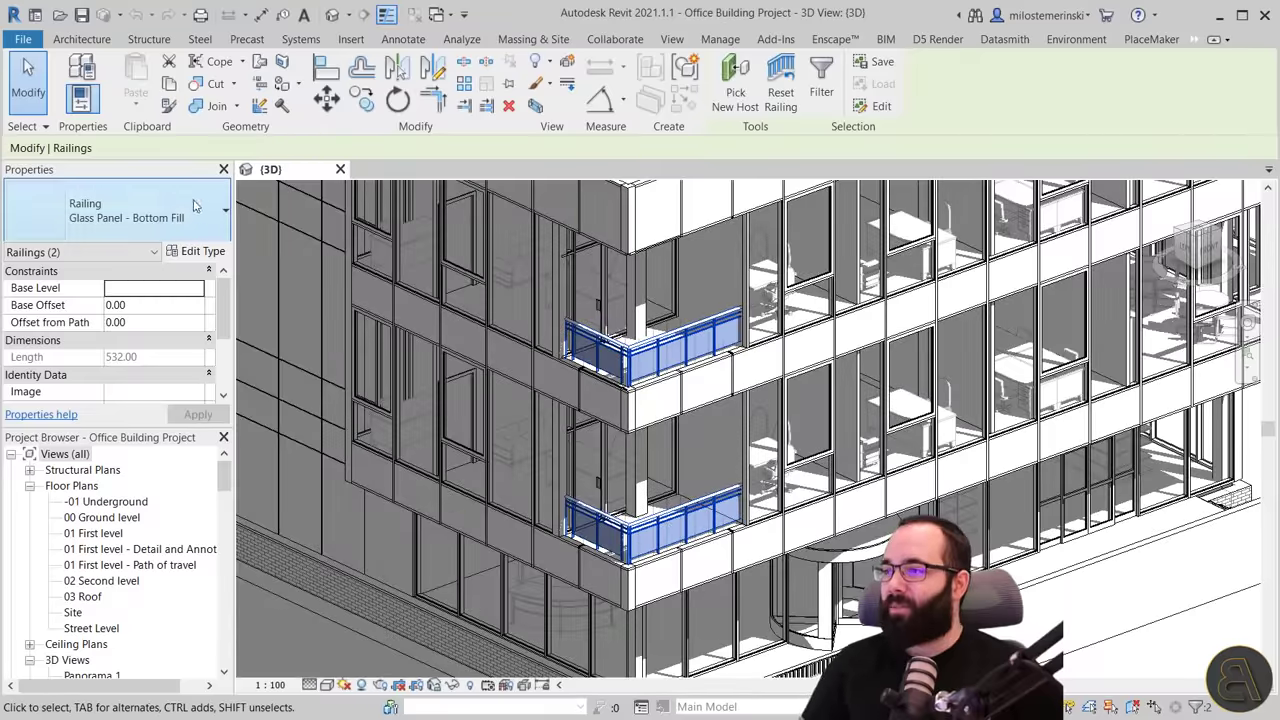
click(150, 210)
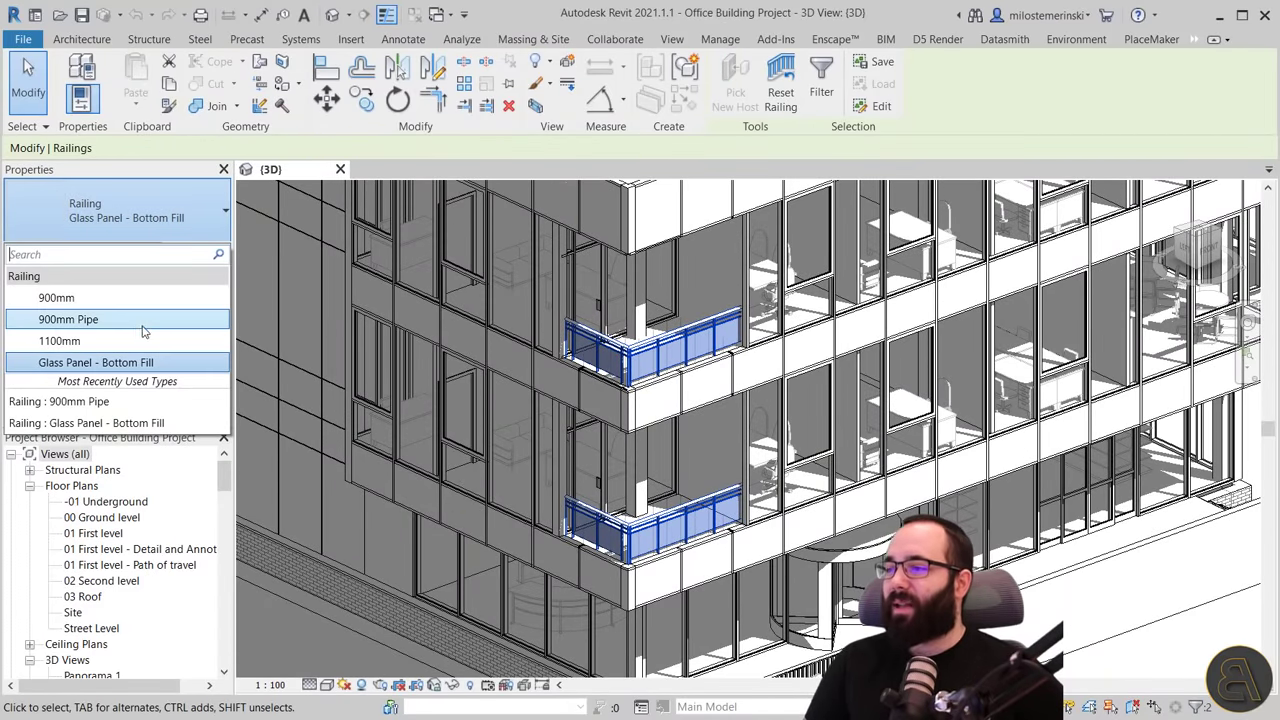
click(70, 321)
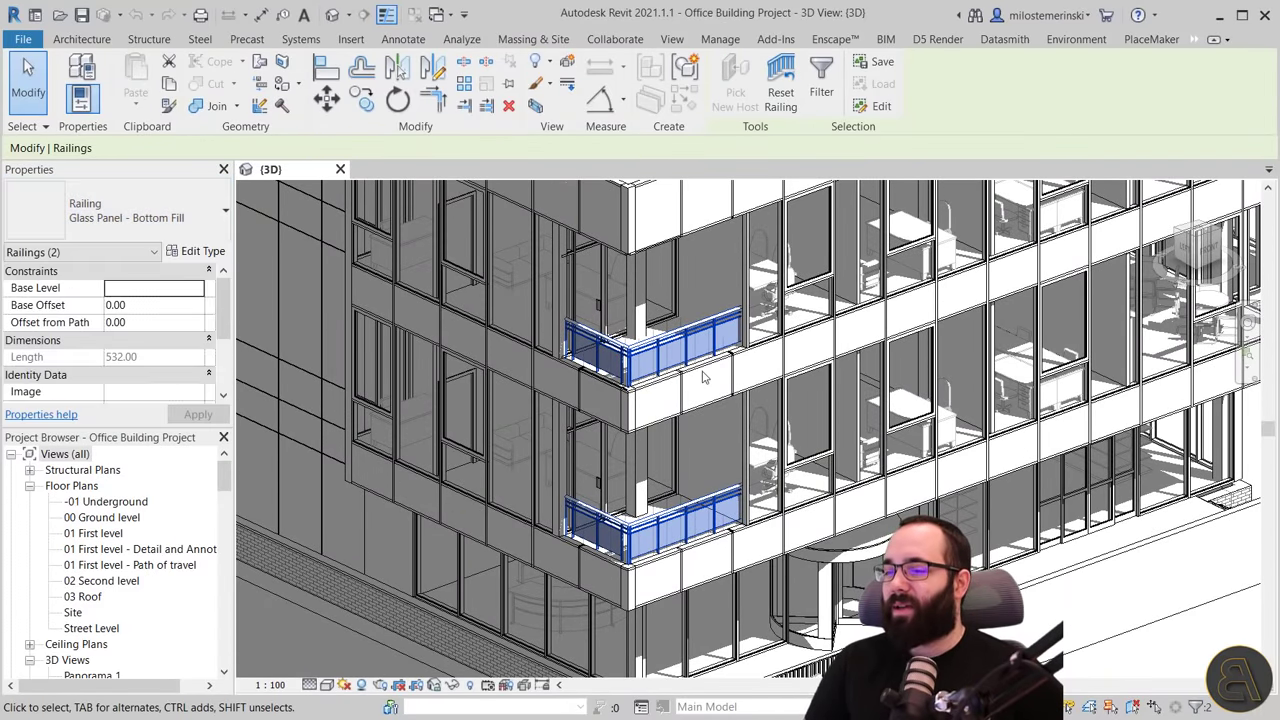
scroll(770, 330, up, 3)
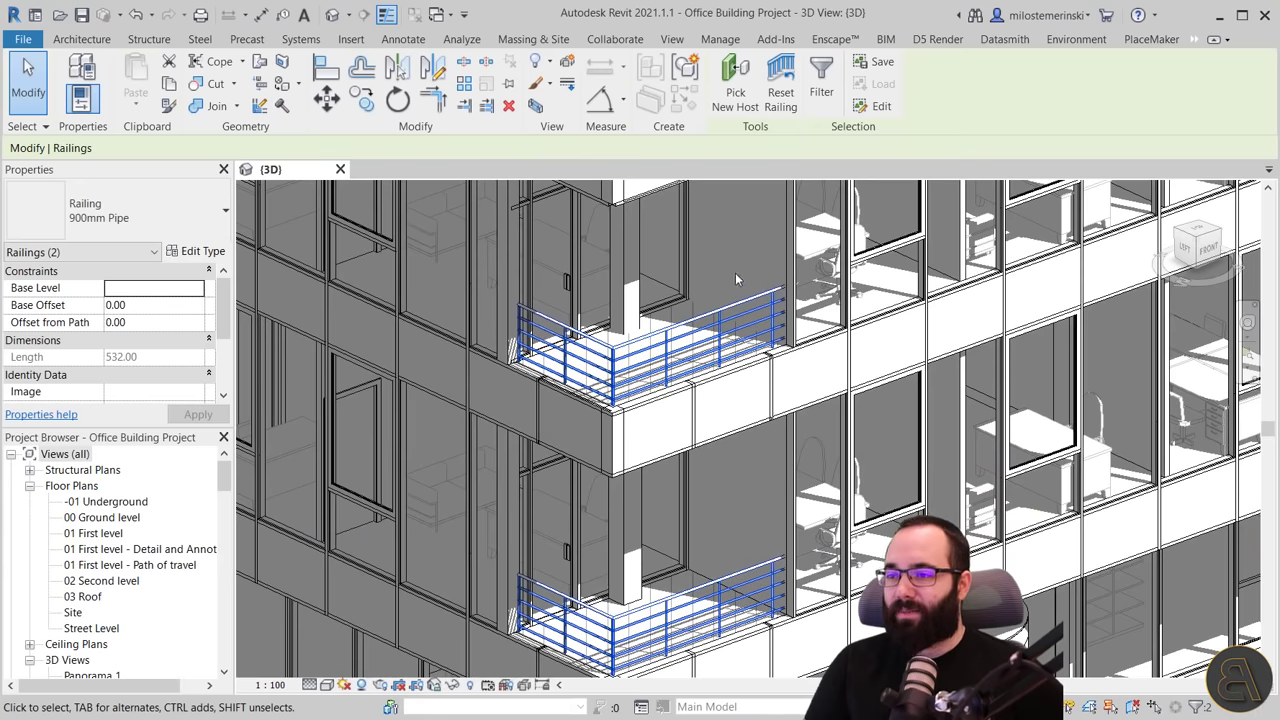
key(Escape)
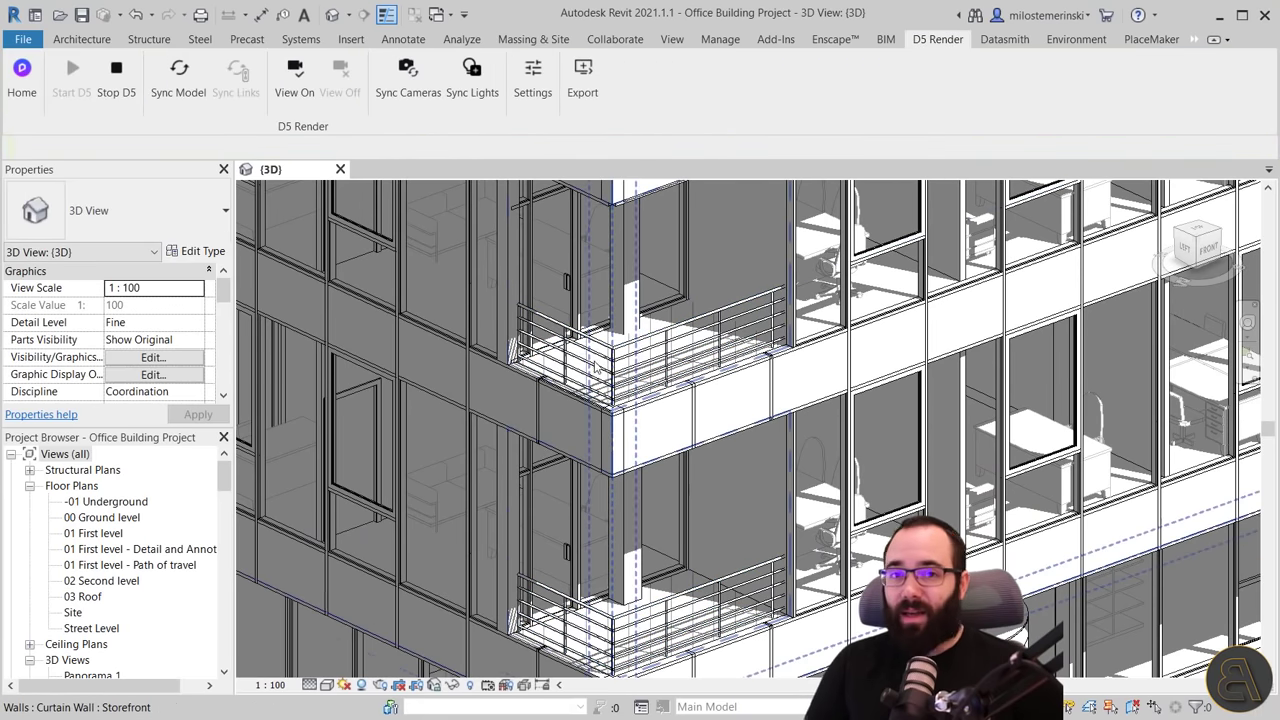
click(182, 108)
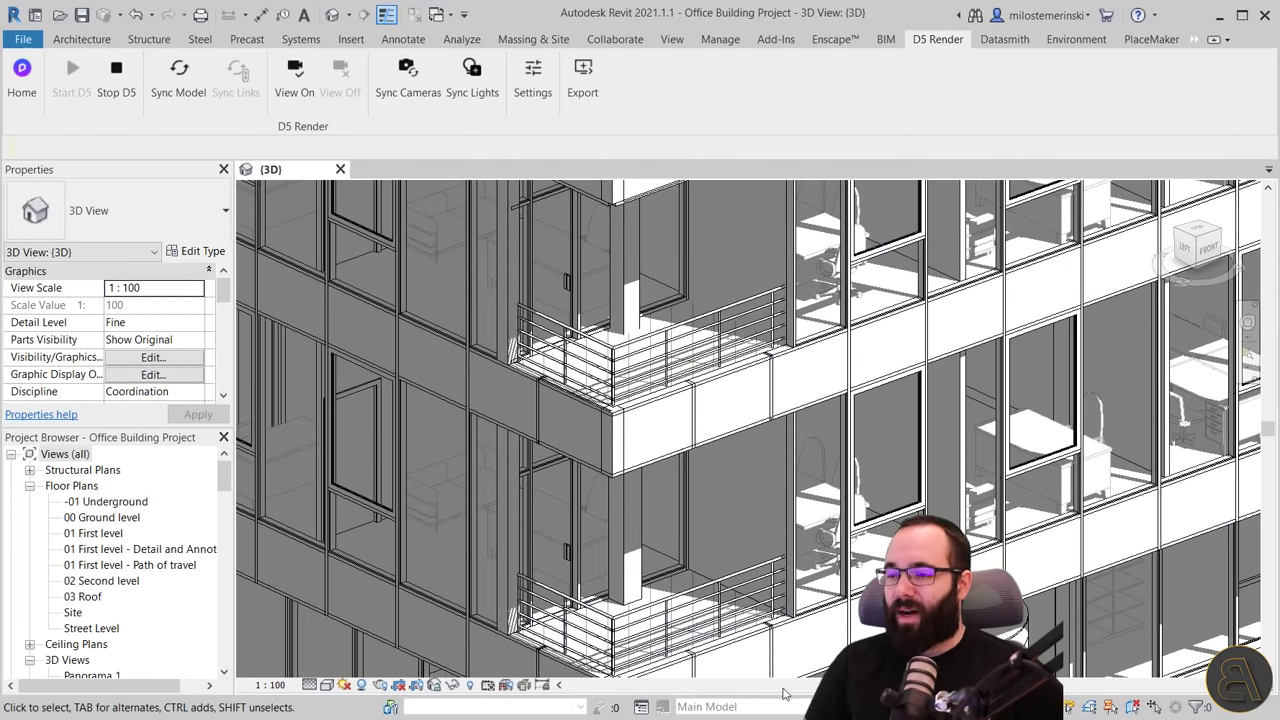
key(alt+Tab)
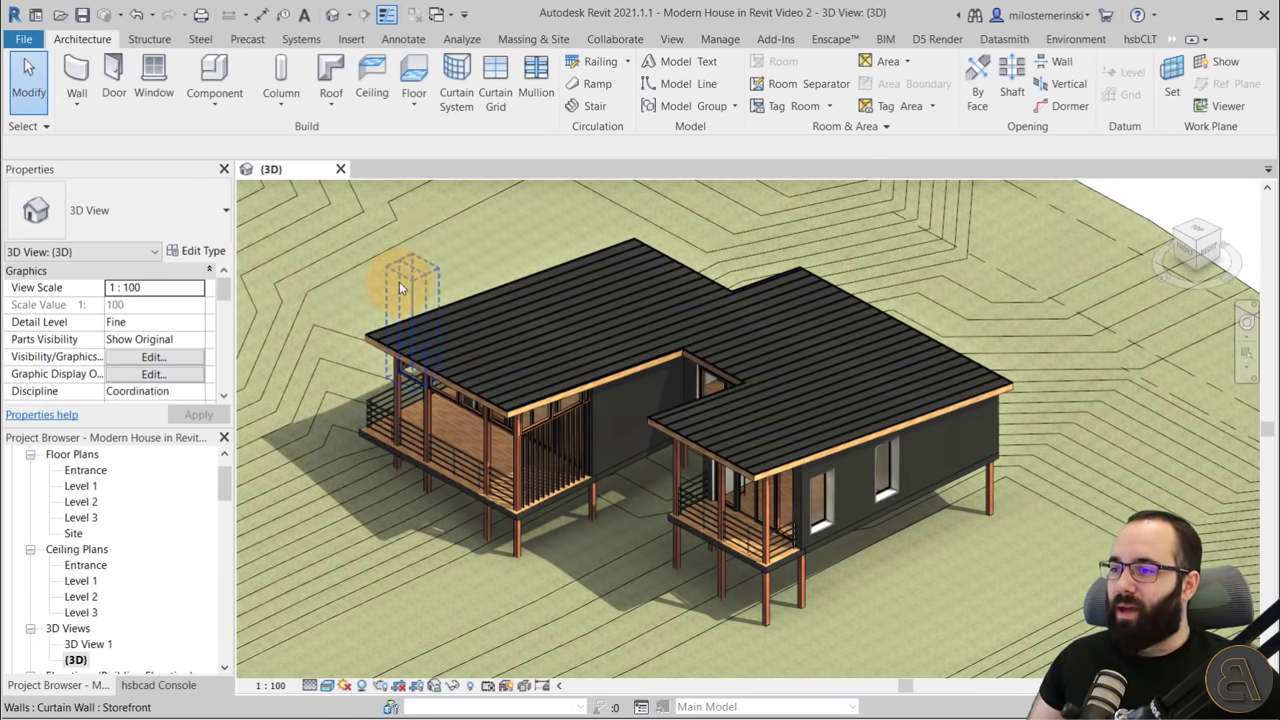
- Start D5 Render from the Modern House Revit model, linking it to the existing D5 Redner Test project file and declining the download
shift+middle_drag(401, 279, 546, 332)
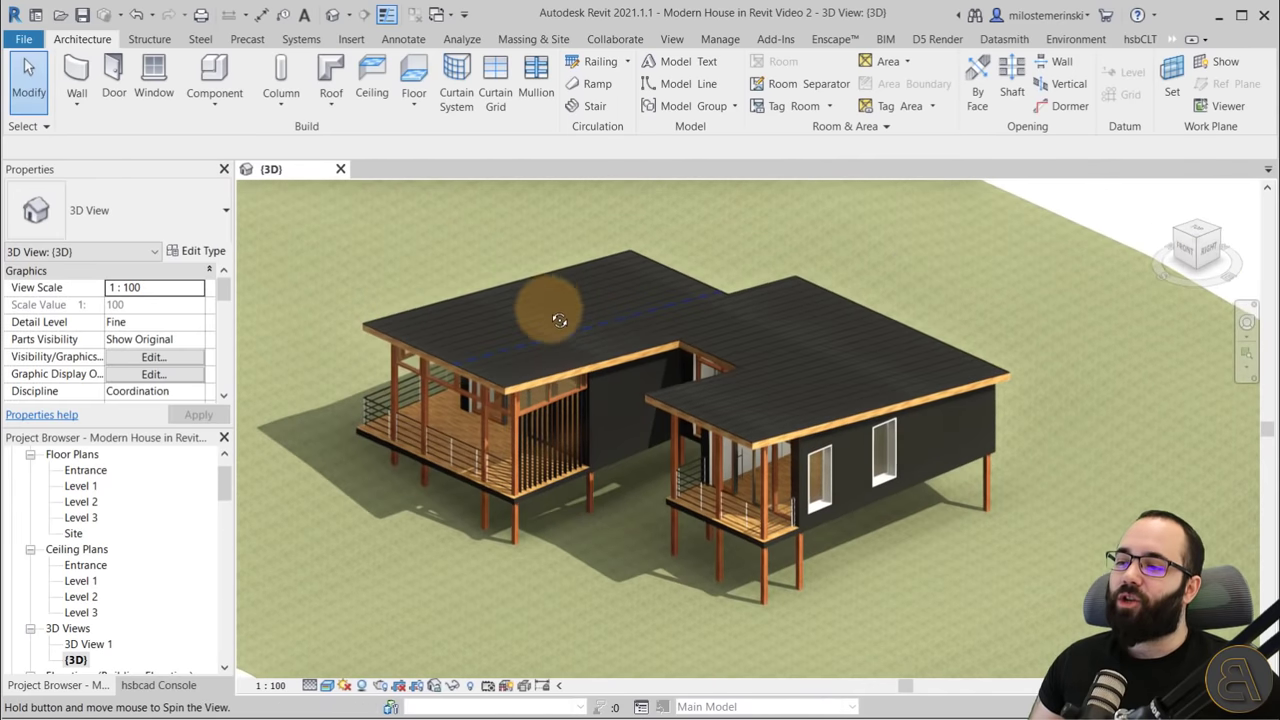
shift+middle_drag(529, 300, 531, 343)
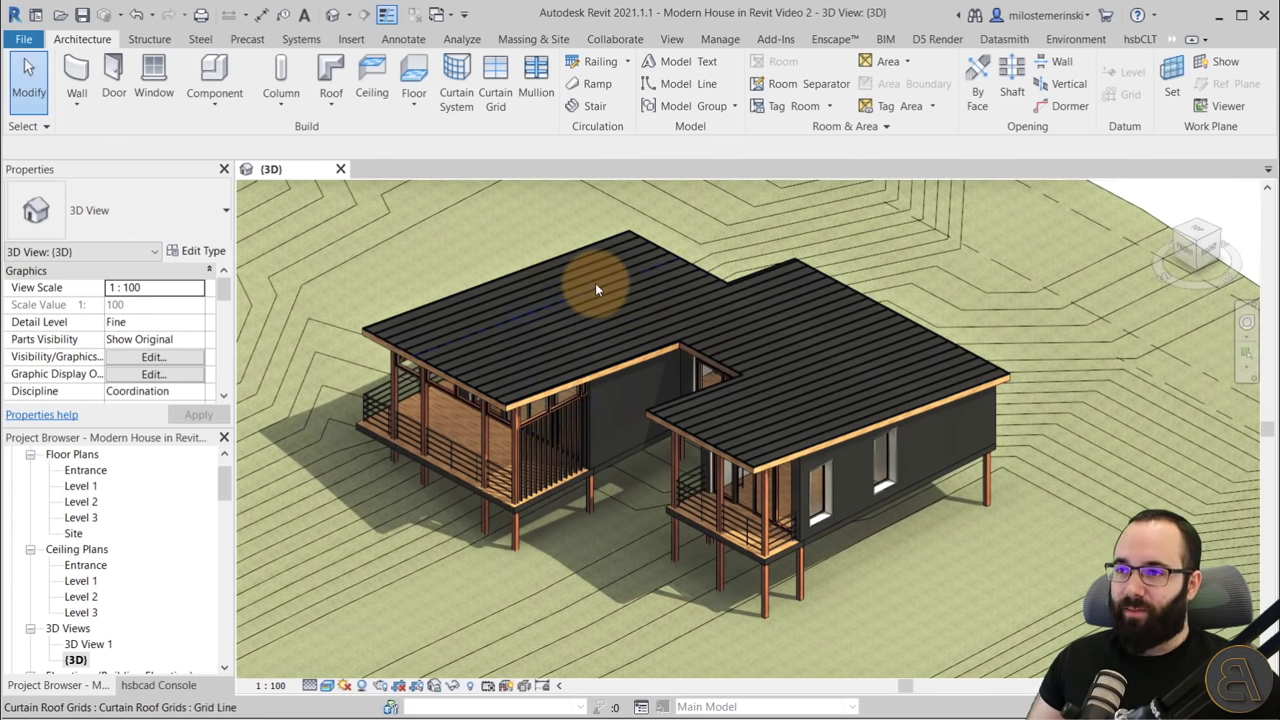
click(936, 42)
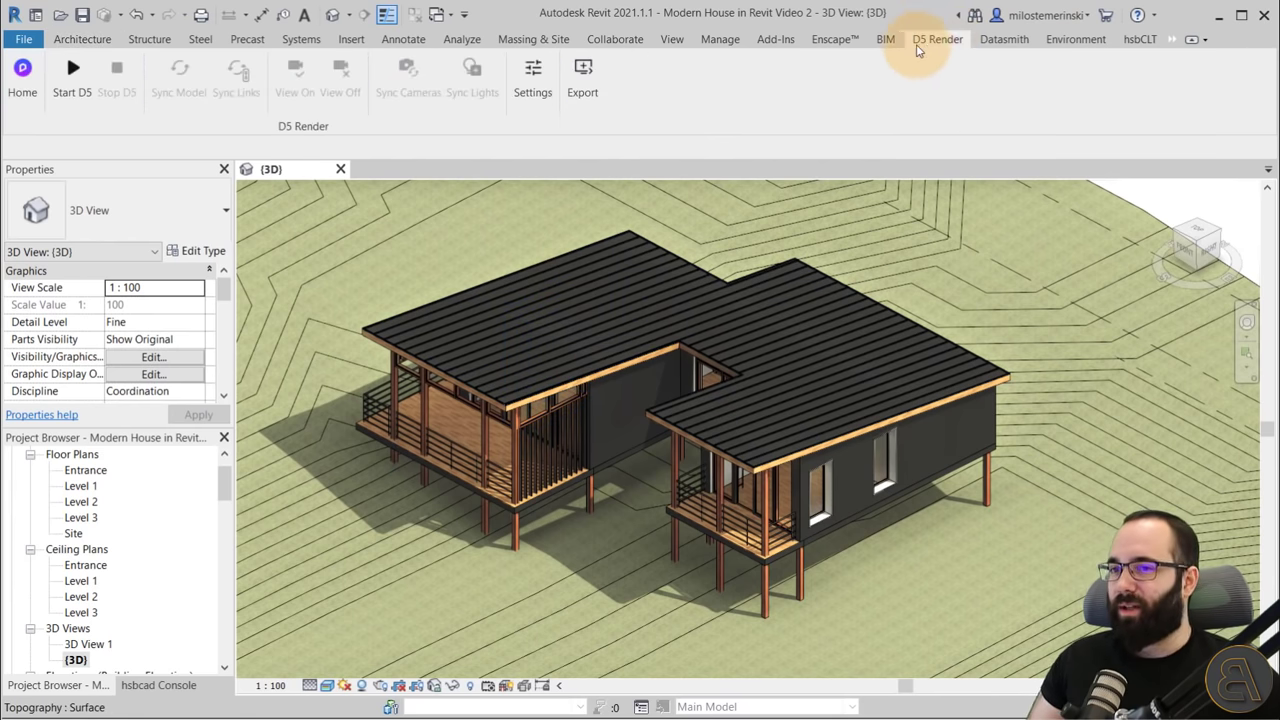
click(84, 100)
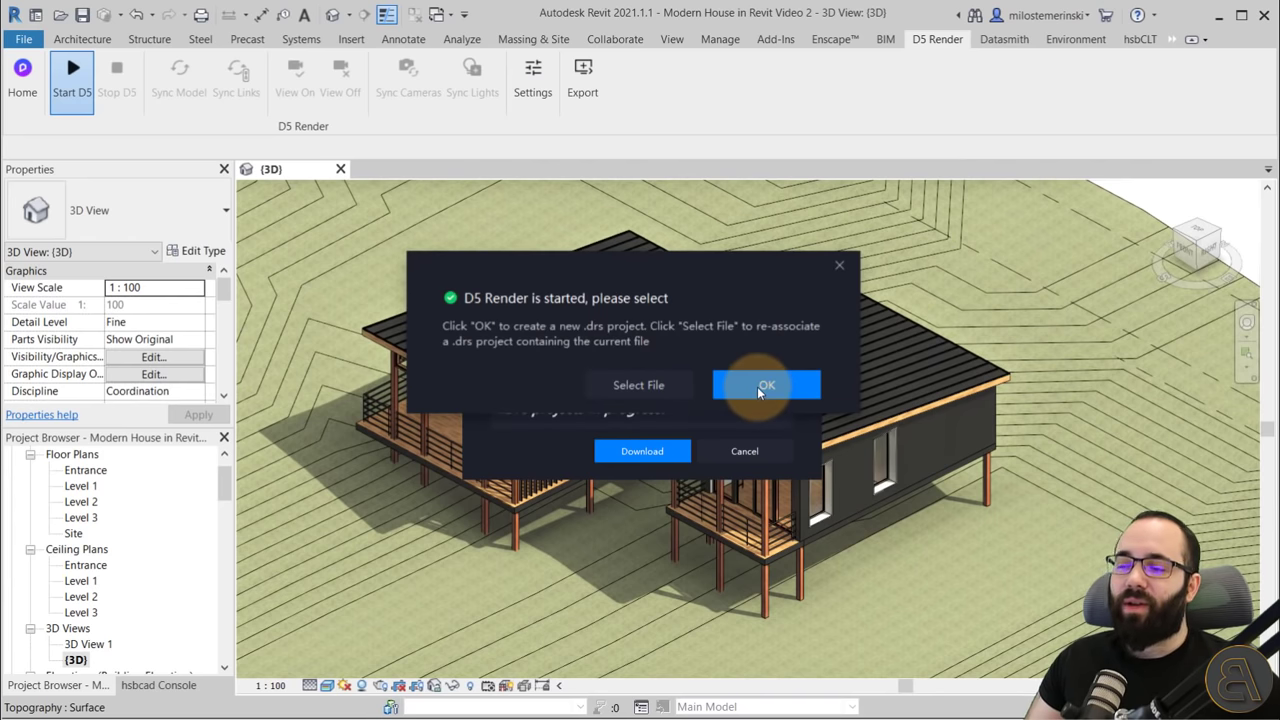
click(652, 387)
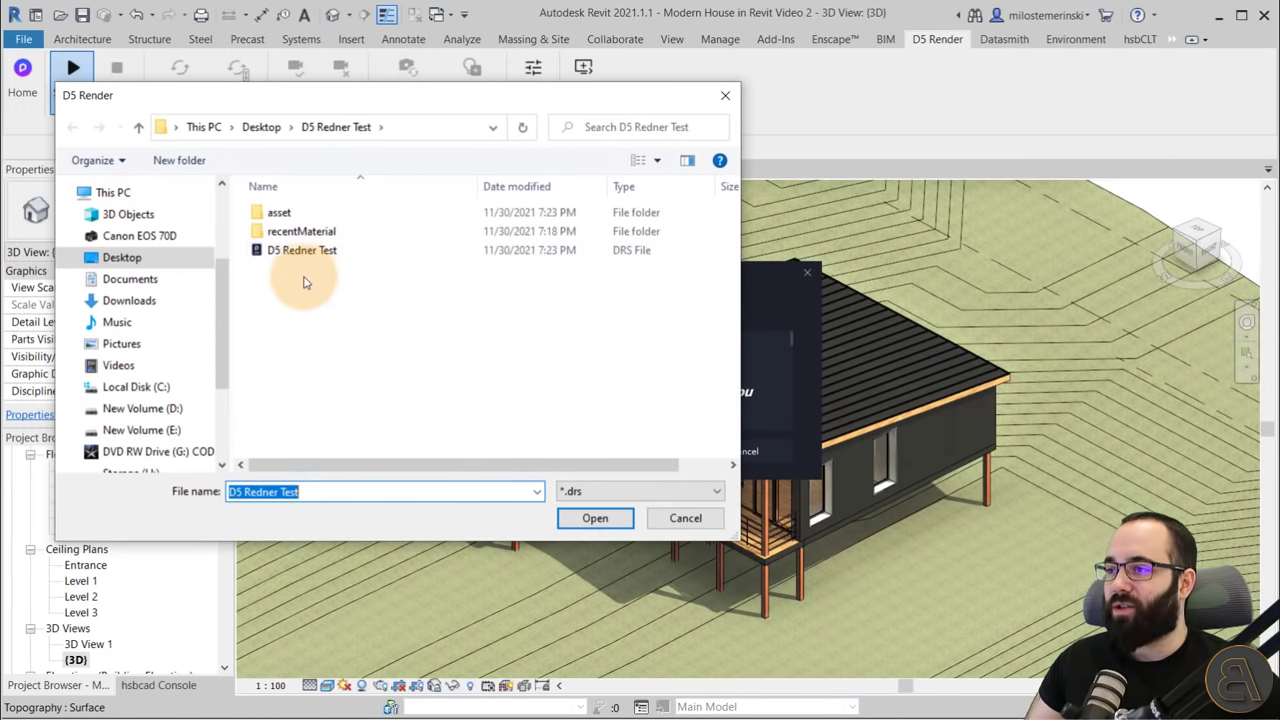
click(300, 251)
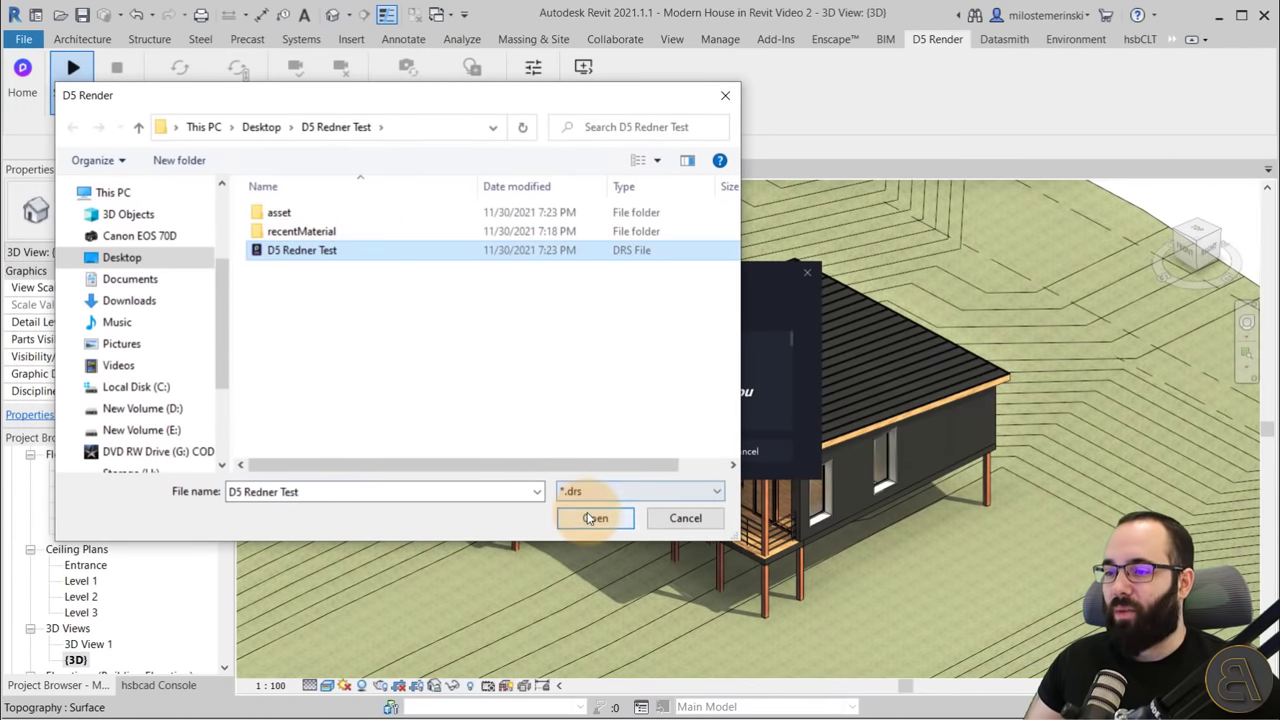
click(593, 518)
click(750, 452)
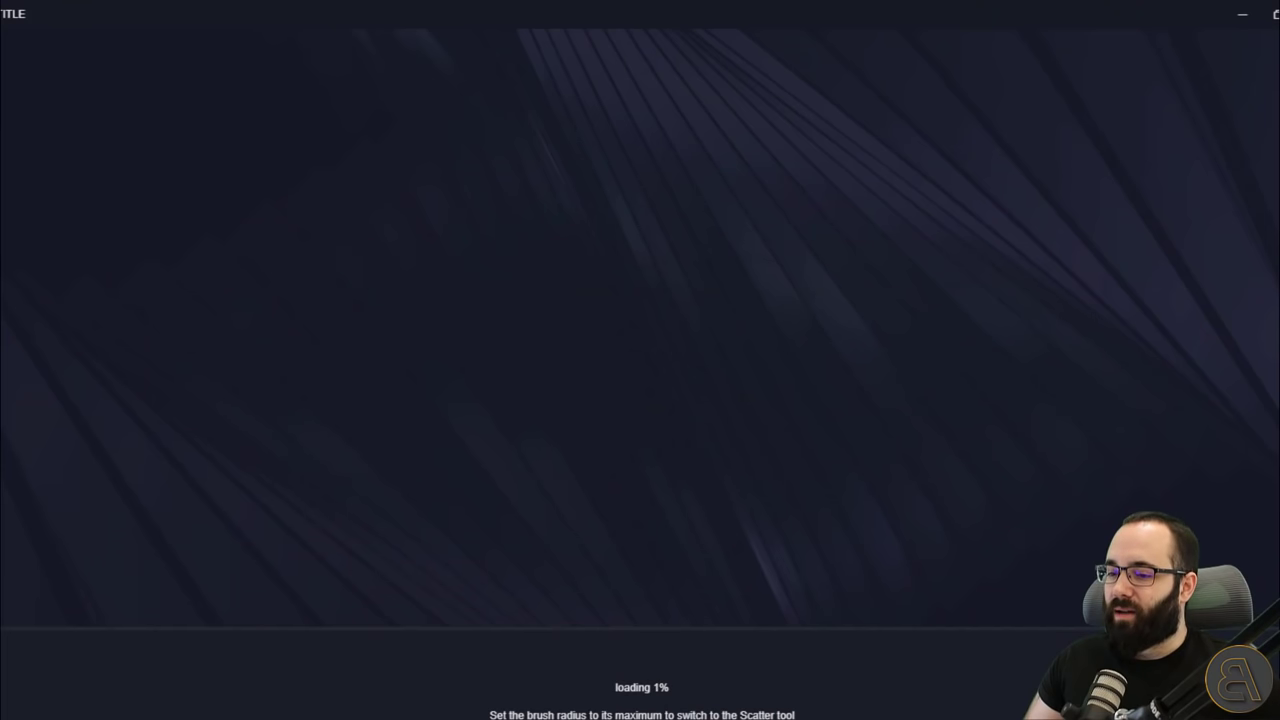
click(931, 624)
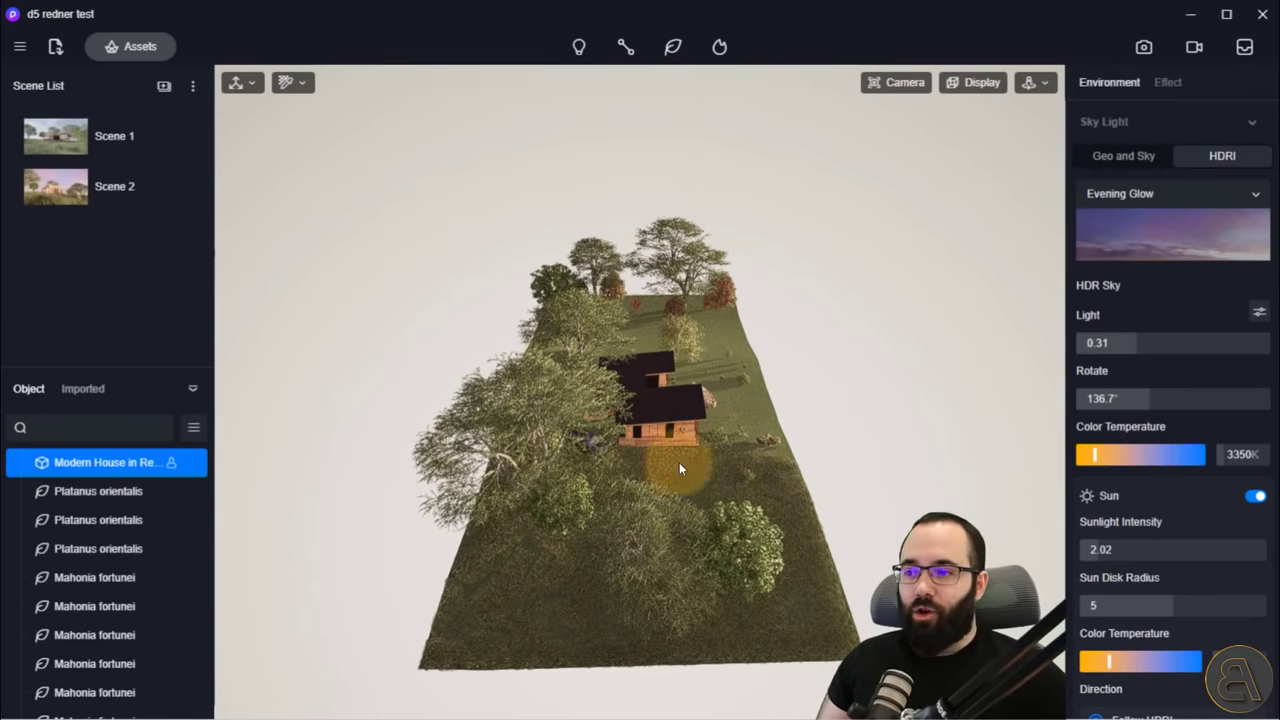
- Examine the modern house scene from several sides, including the decks, railings, furniture, people and surrounding landscaping
click(306, 445)
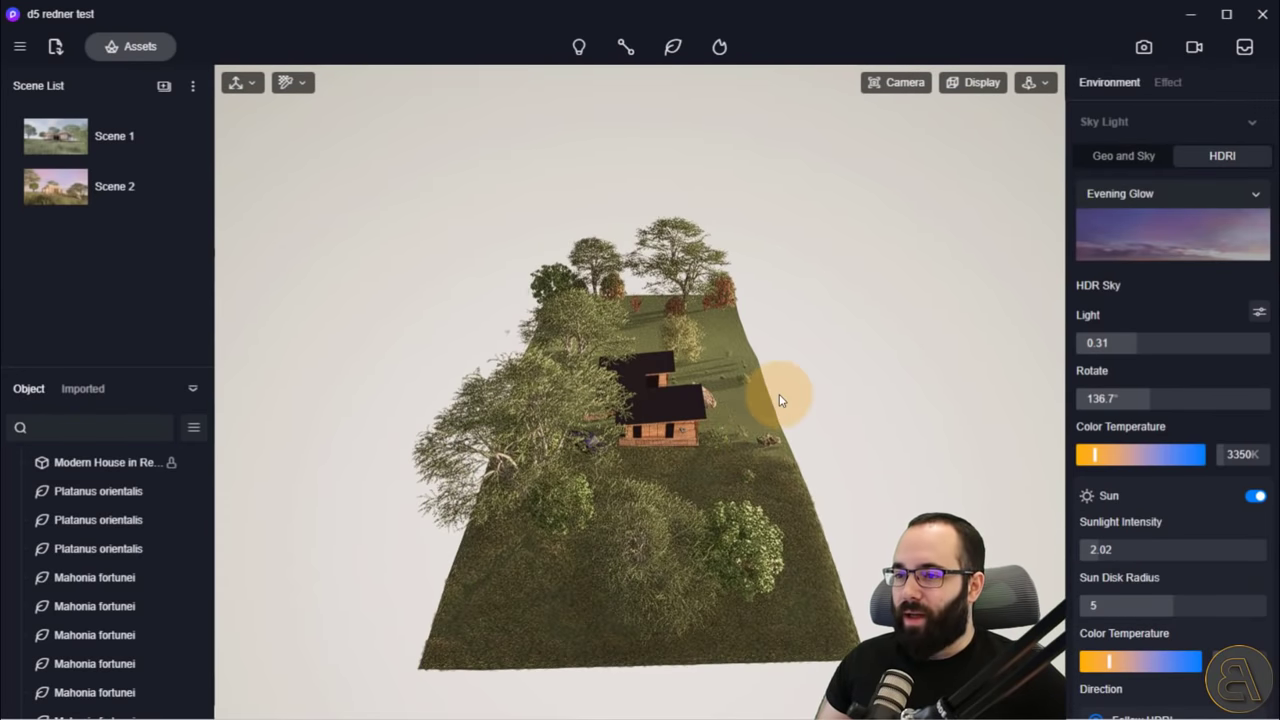
middle_drag(780, 400, 514, 428)
scroll(646, 436, up, 10)
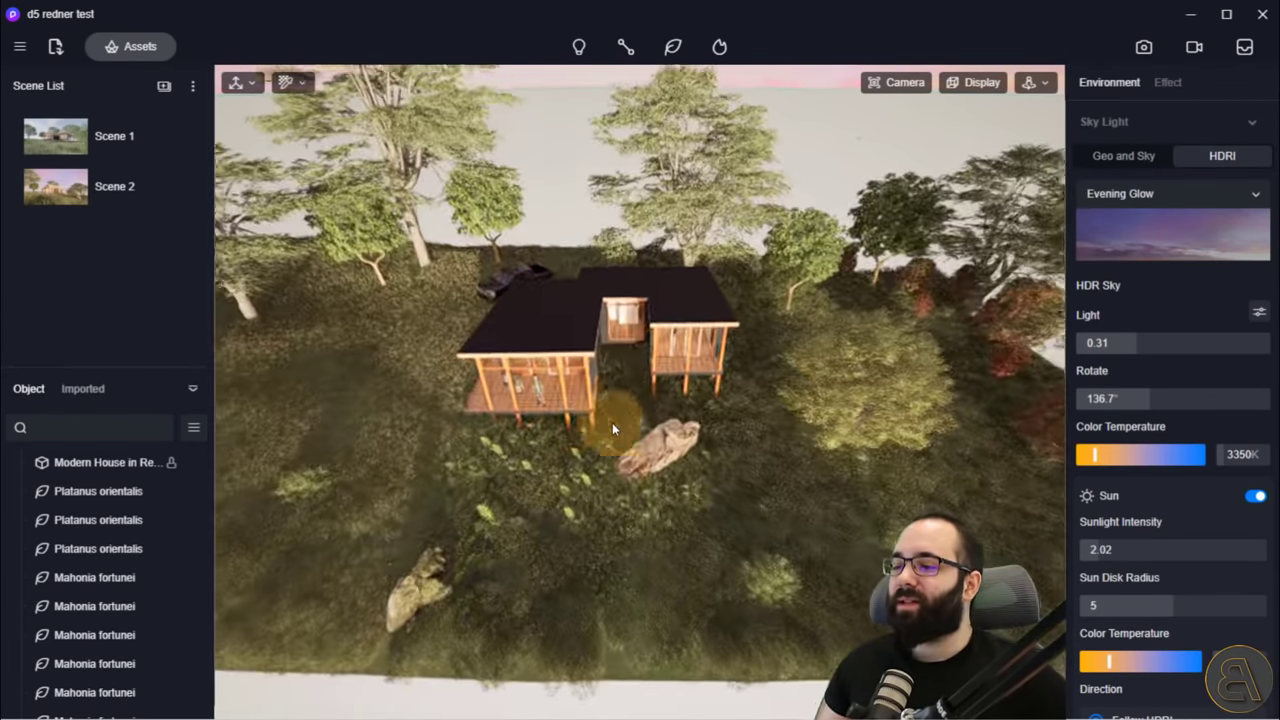
middle_drag(612, 429, 251, 429)
scroll(802, 458, down, 5)
scroll(251, 429, up, 4)
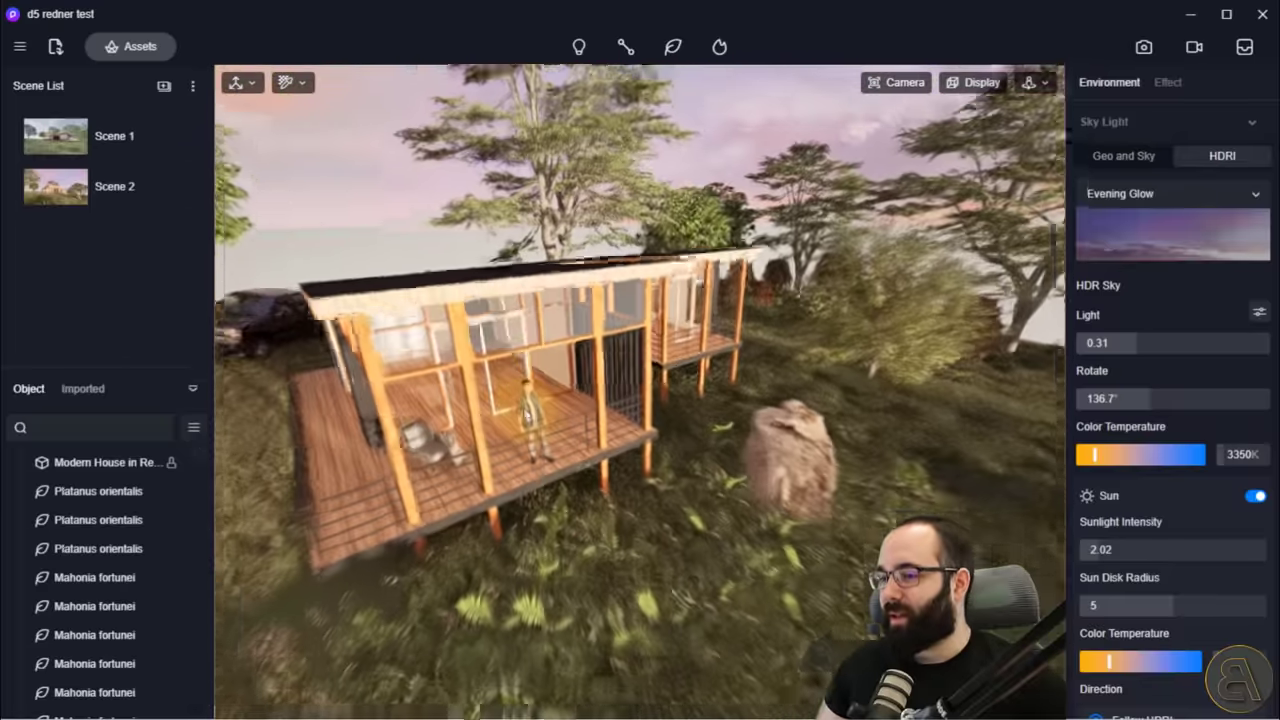
scroll(543, 448, up, 8)
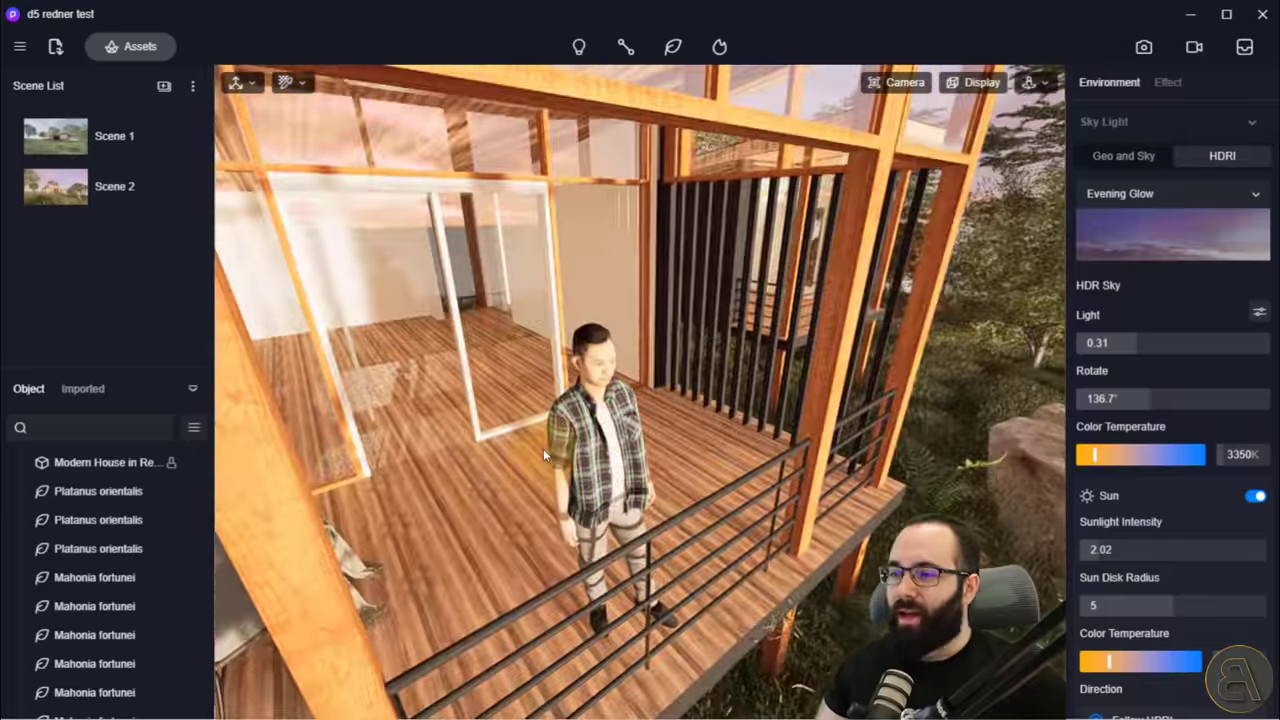
middle_drag(543, 448, 566, 387)
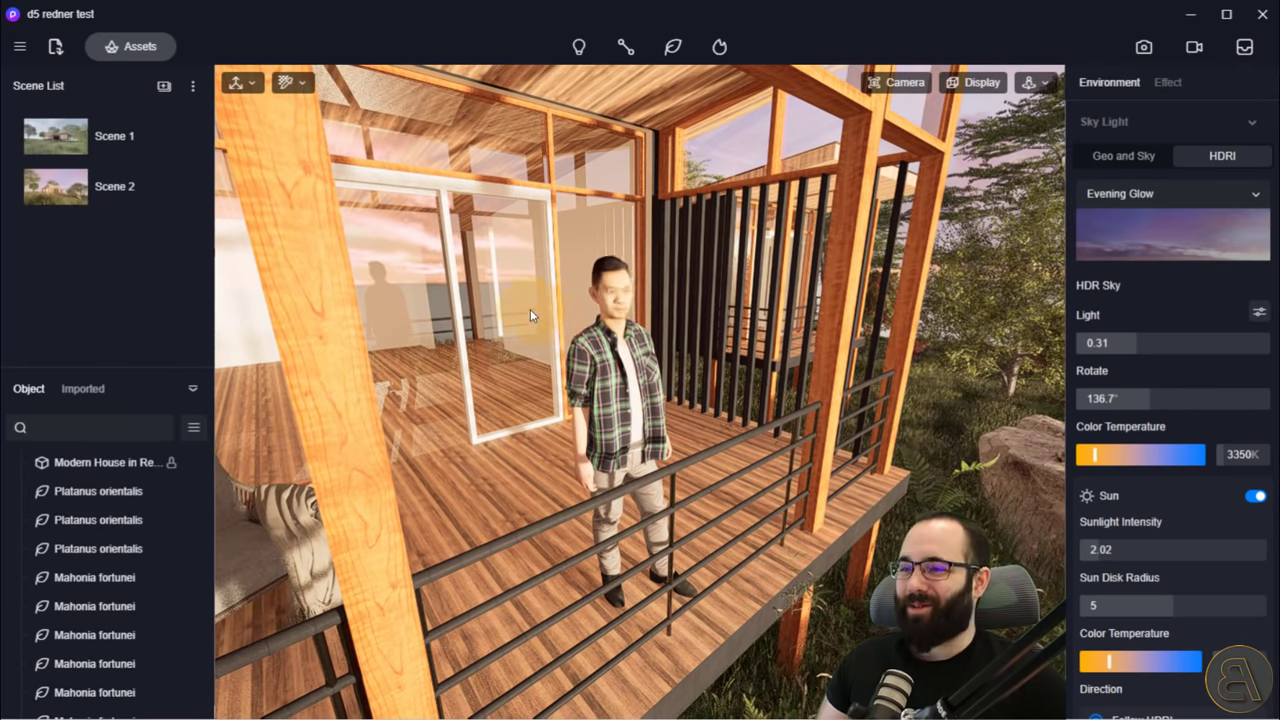
scroll(515, 318, down, 8)
right_drag(511, 320, 744, 416)
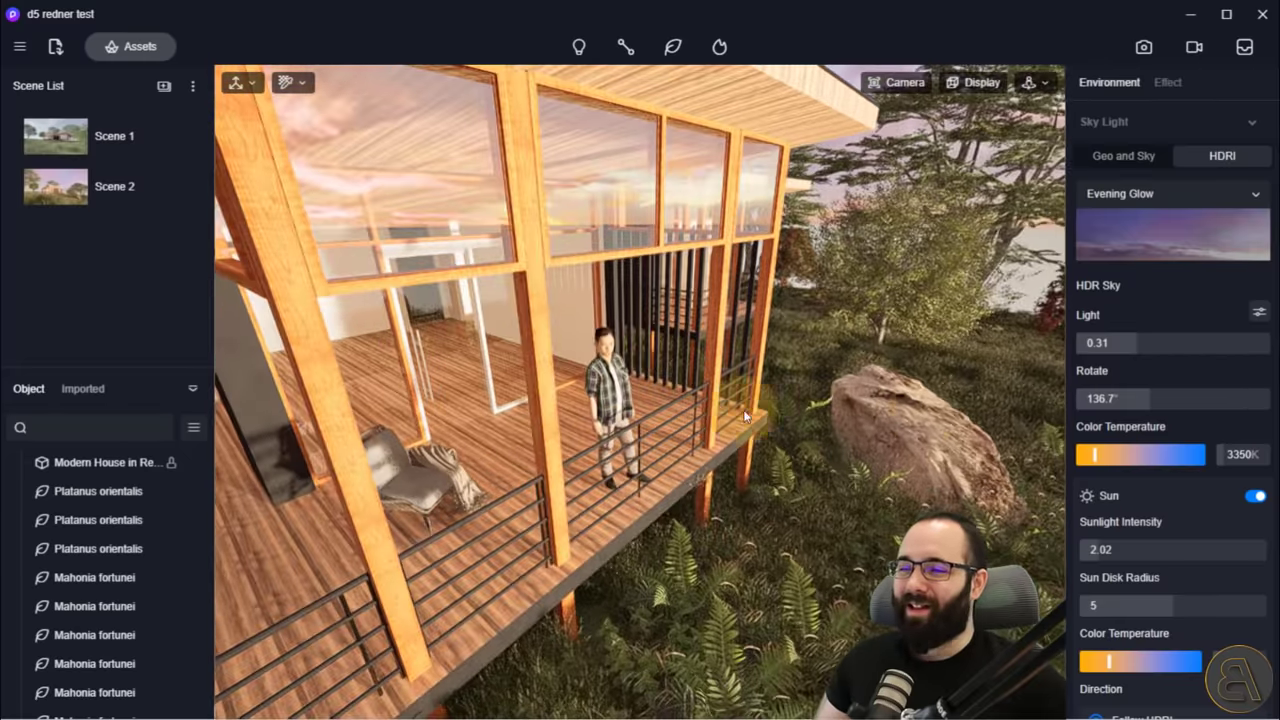
scroll(870, 420, down, 6)
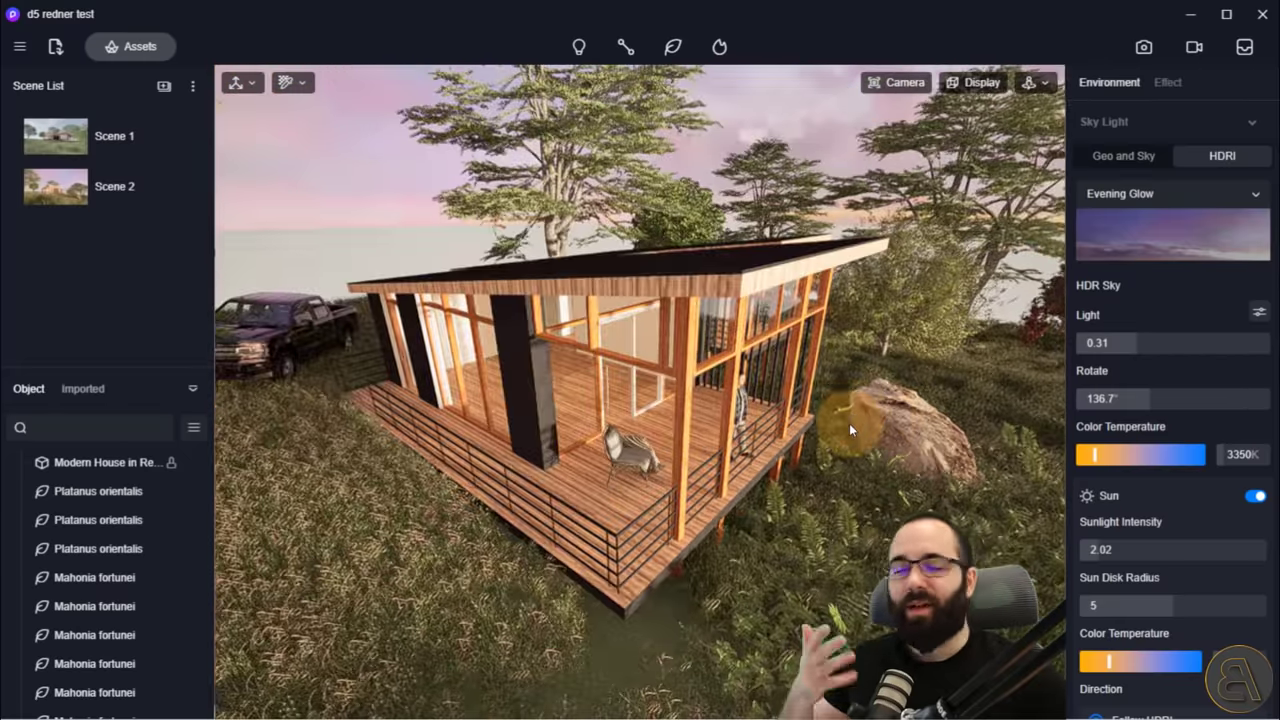
right_drag(840, 438, 797, 411)
scroll(748, 384, up, 5)
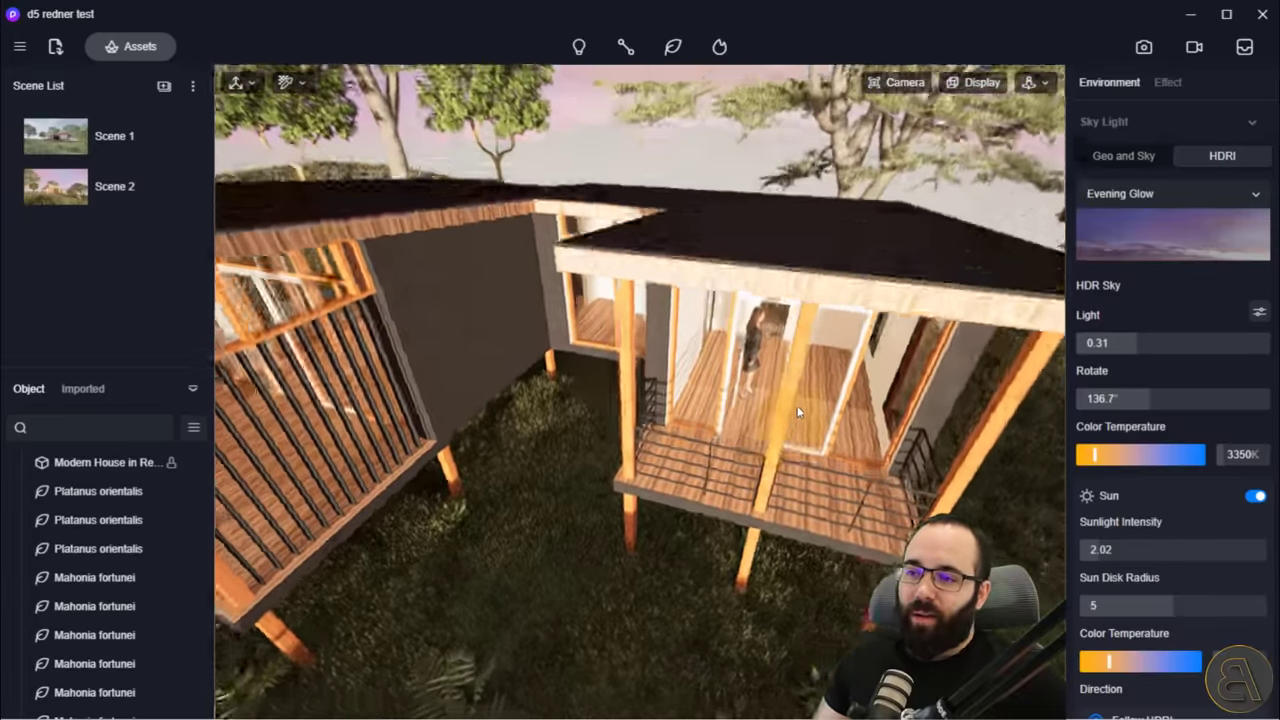
scroll(723, 375, down, 10)
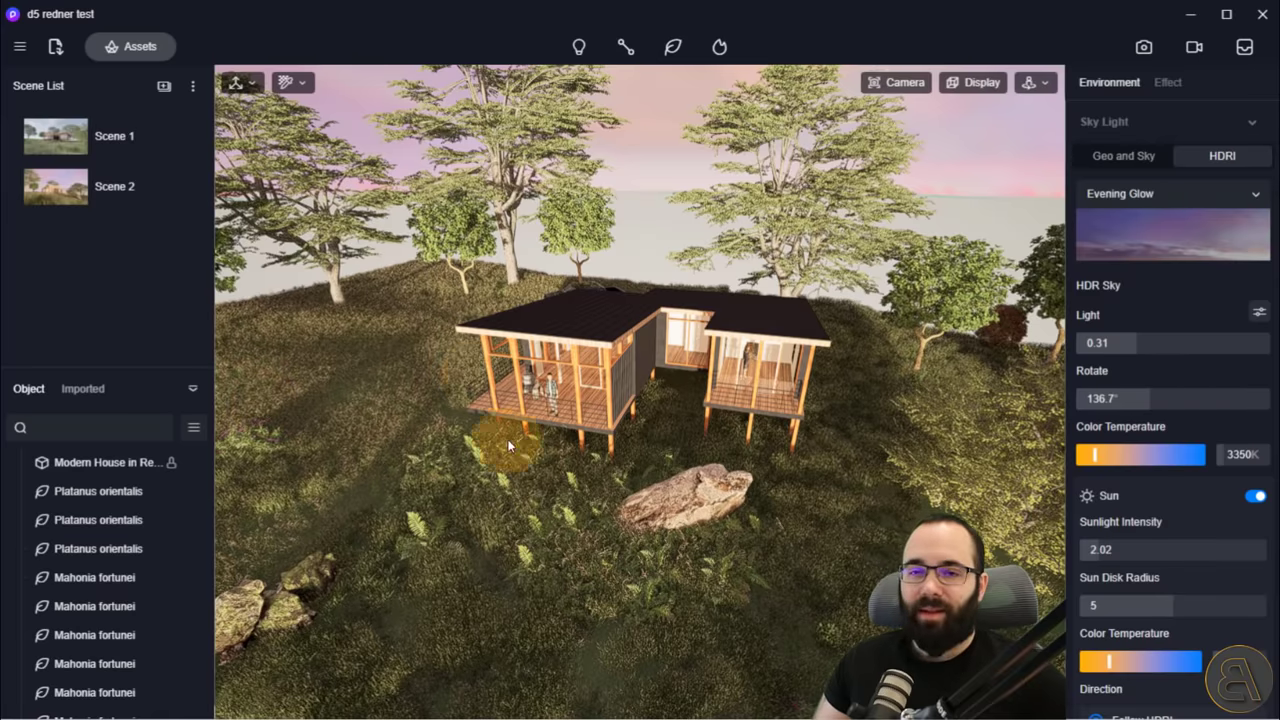
- View the modern house site from higher and farther away, and compare the saved Scene 1 and Scene 2 views, ending on Scene 2
key(e)
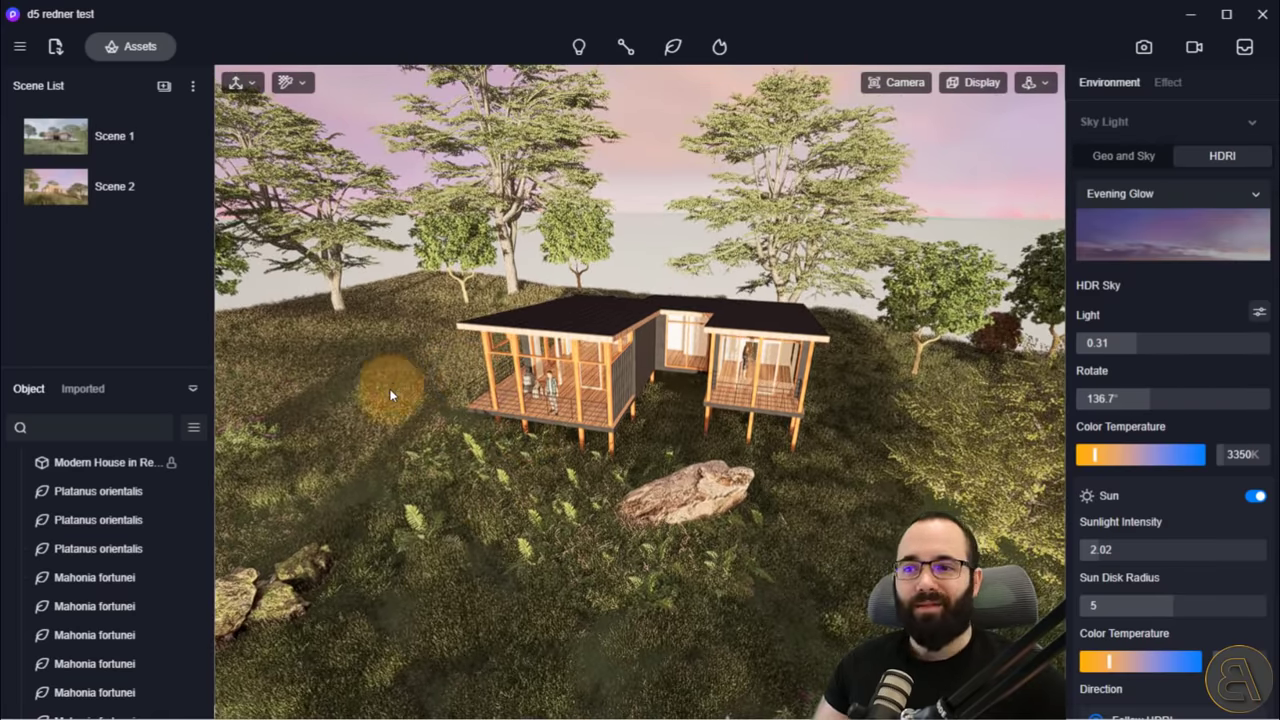
scroll(392, 390, down, 3)
right_drag(387, 396, 917, 200)
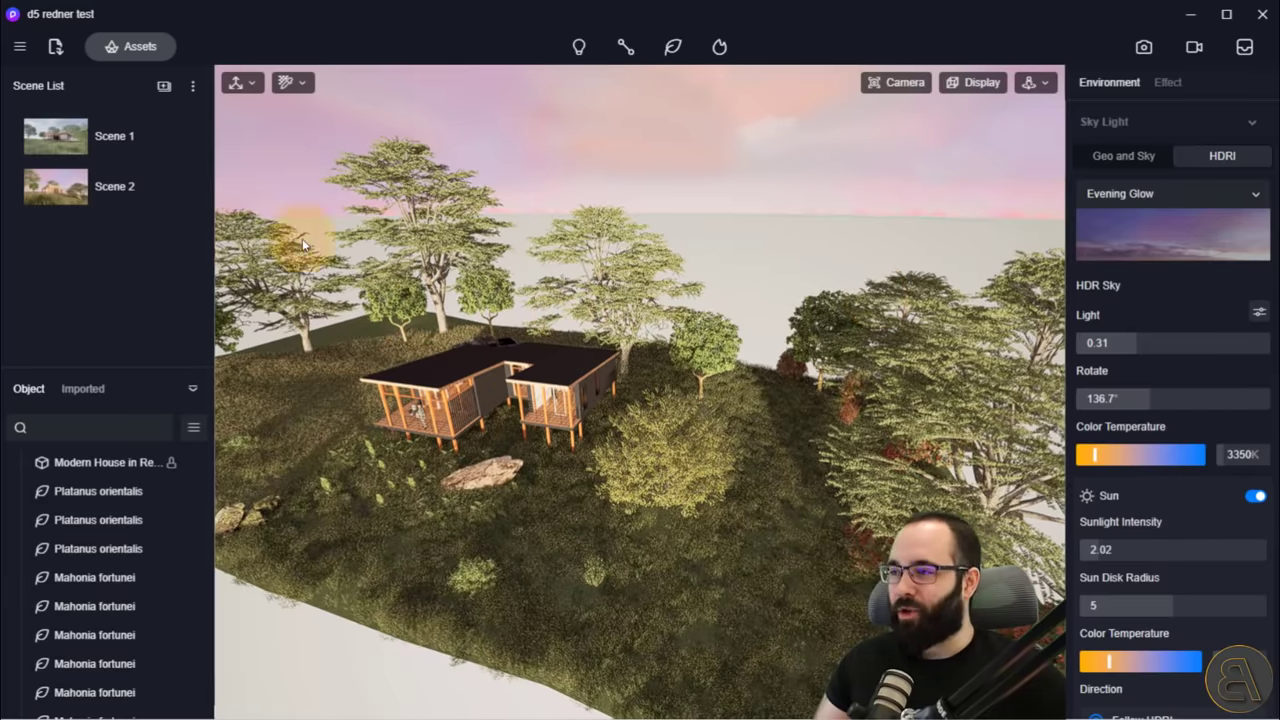
click(114, 130)
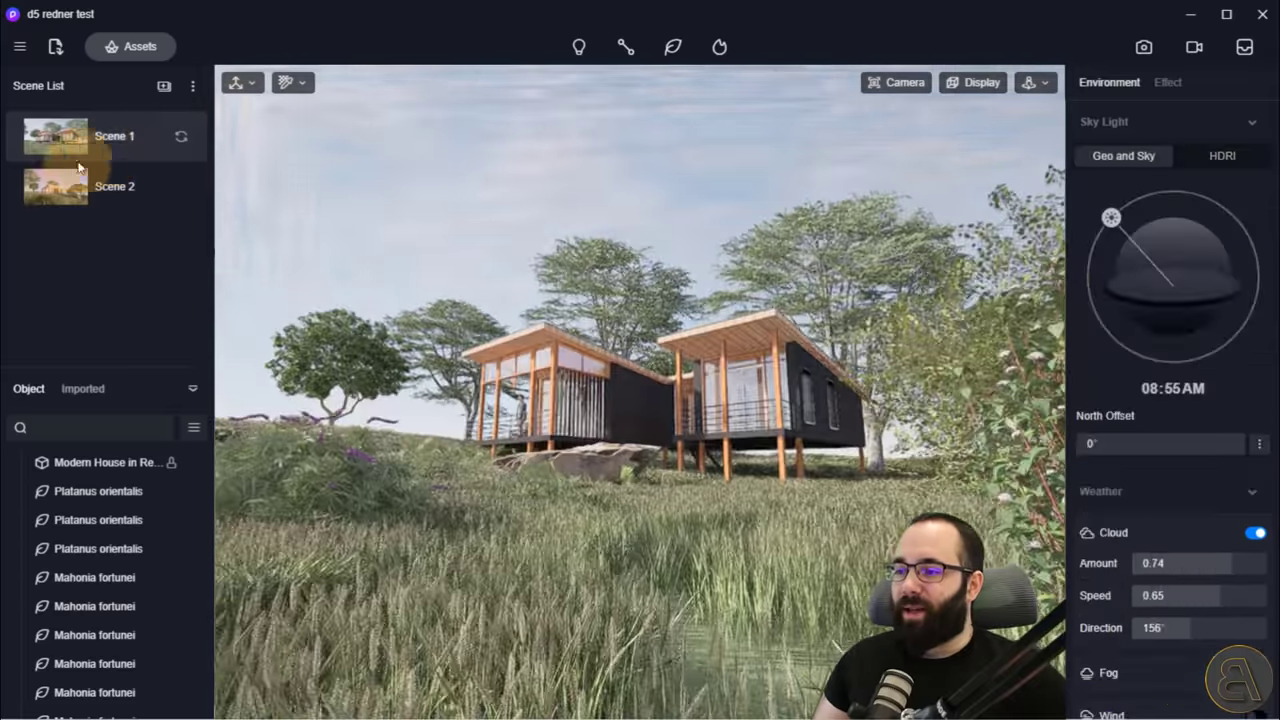
click(121, 192)
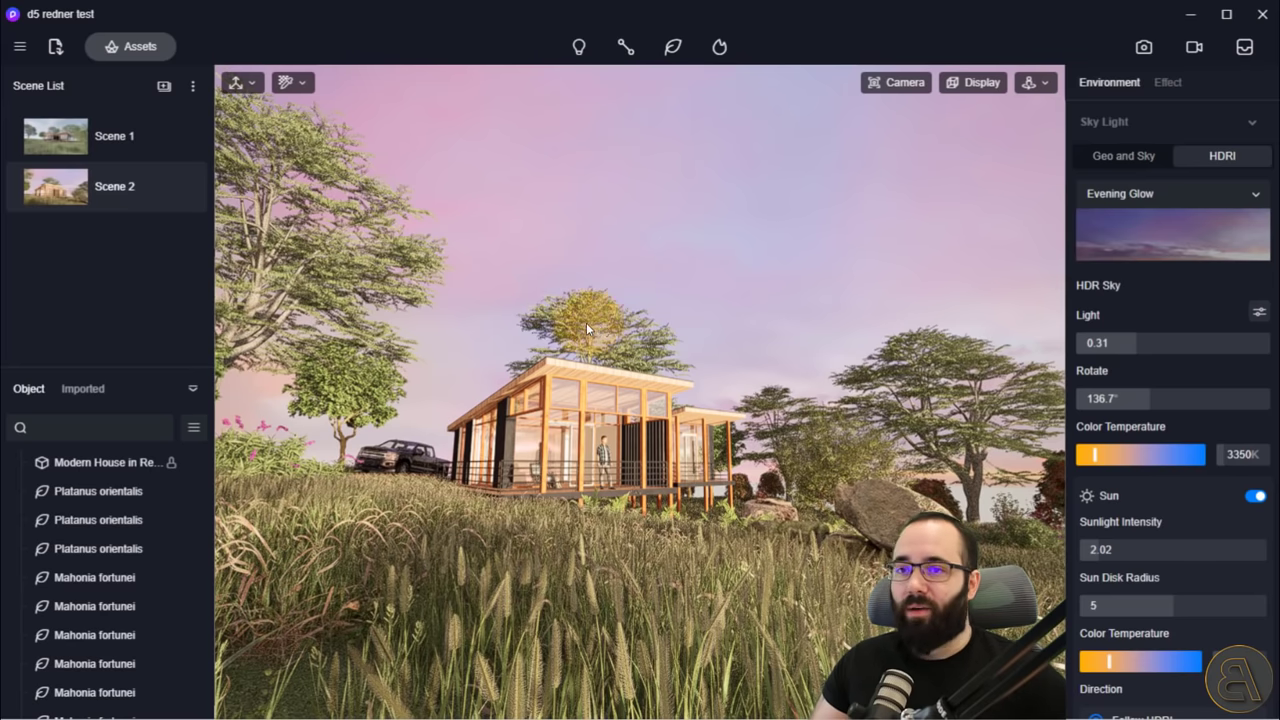
- Enable the LUT effect on Scene 2, try the Modern Dystopian Action and Day Night presets, and lower the intensity to 0.77
click(1168, 83)
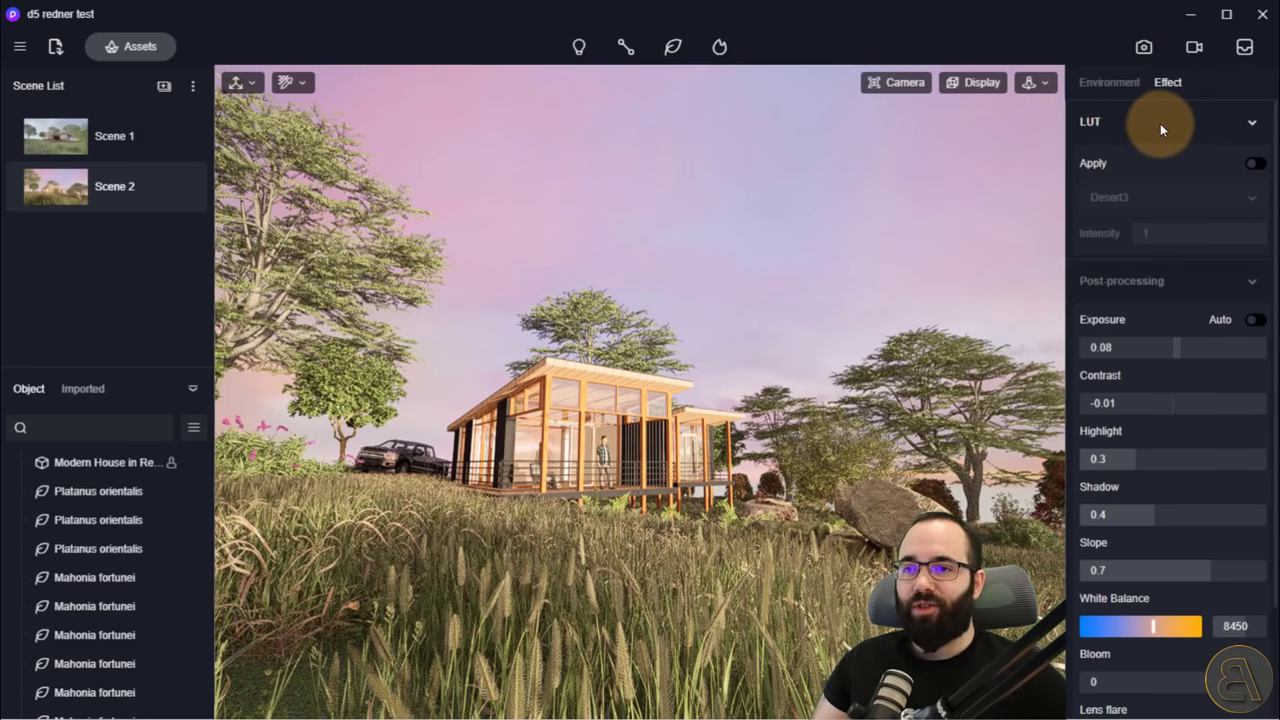
click(1255, 163)
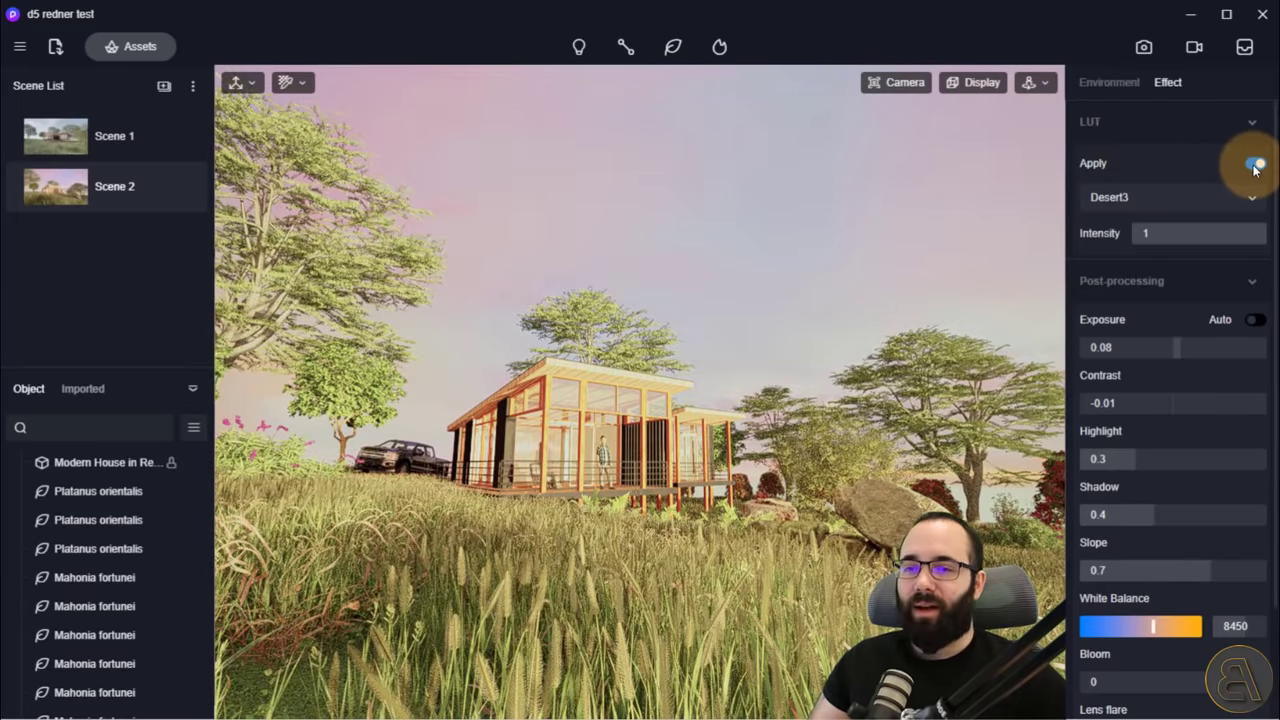
click(1157, 199)
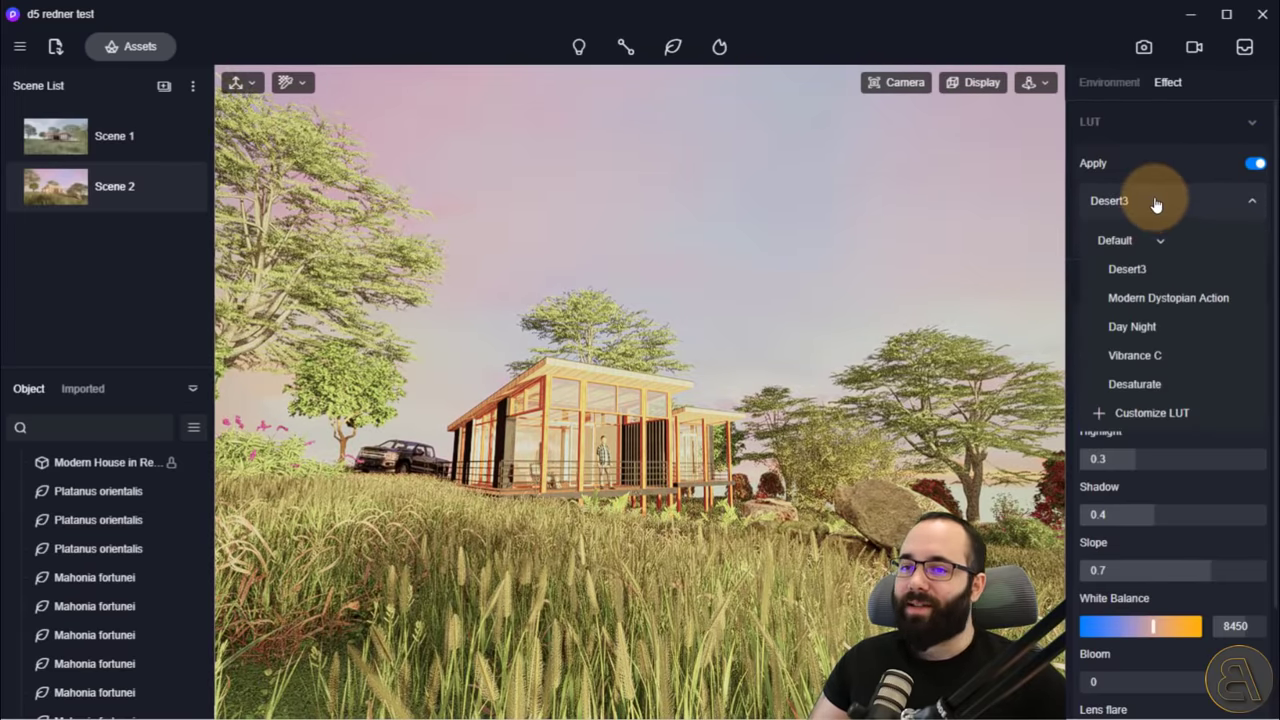
click(1146, 299)
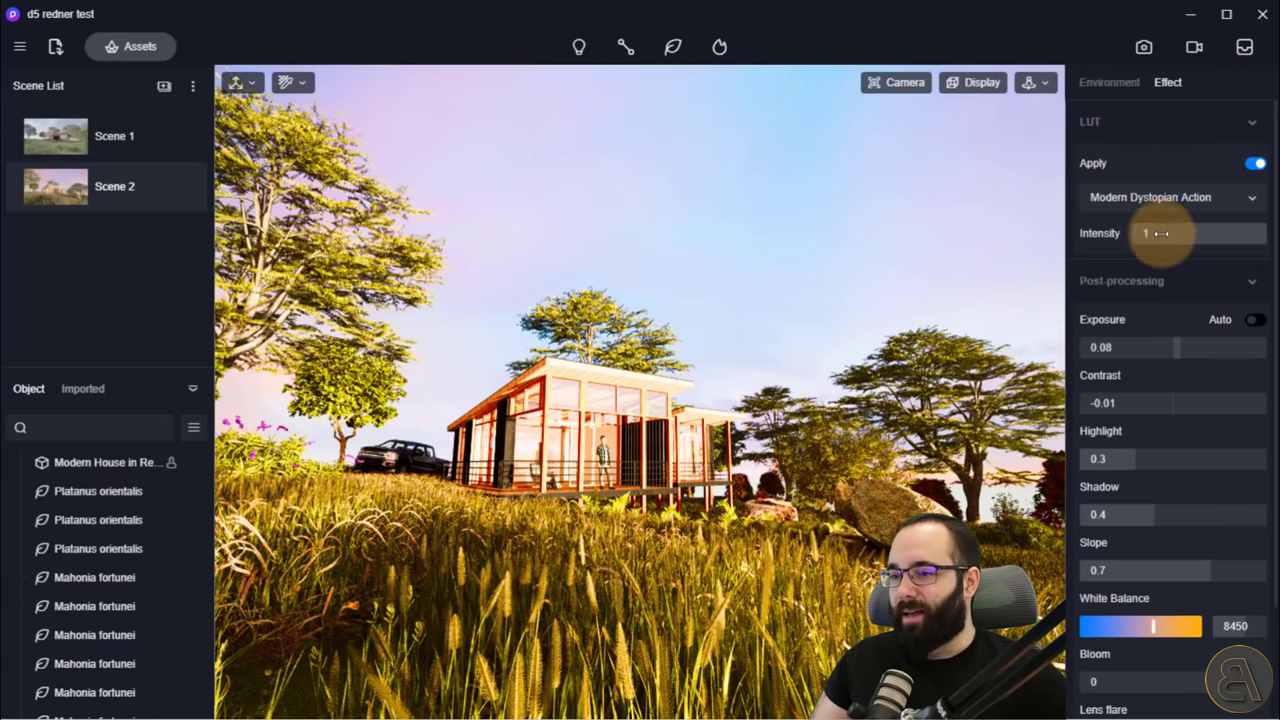
click(1160, 202)
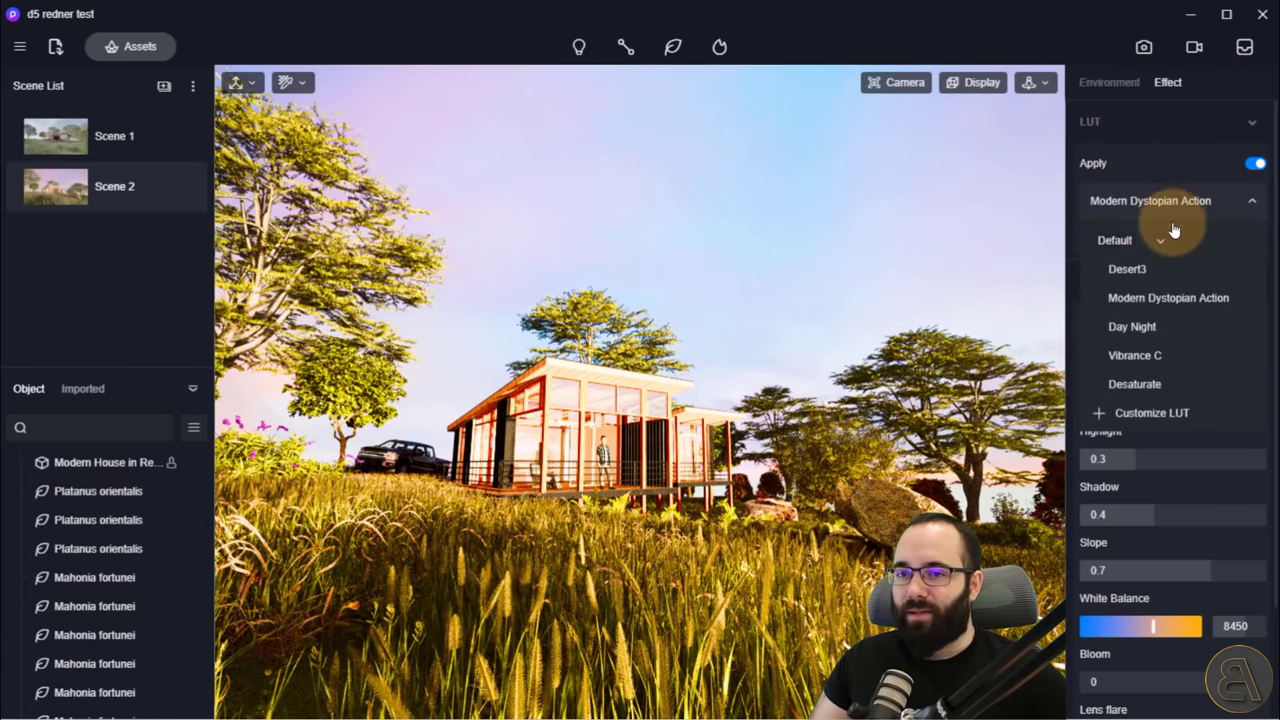
click(1134, 326)
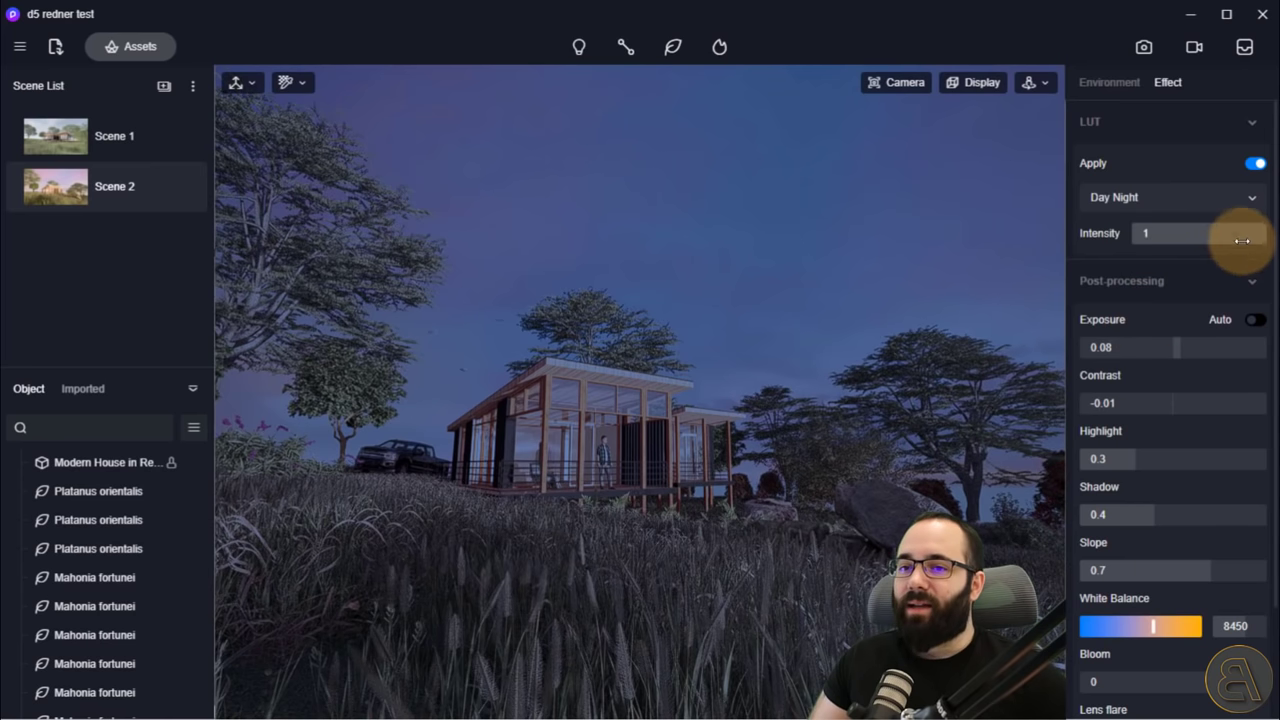
mouse_move(1242, 241)
mouse_down()
mouse_move(1151, 234)
mouse_move(1249, 232)
mouse_move(1277, 250)
mouse_move(1240, 234)
mouse_up()
- Switch the LUT to Desaturate and lower its intensity to 0.28
click(1163, 199)
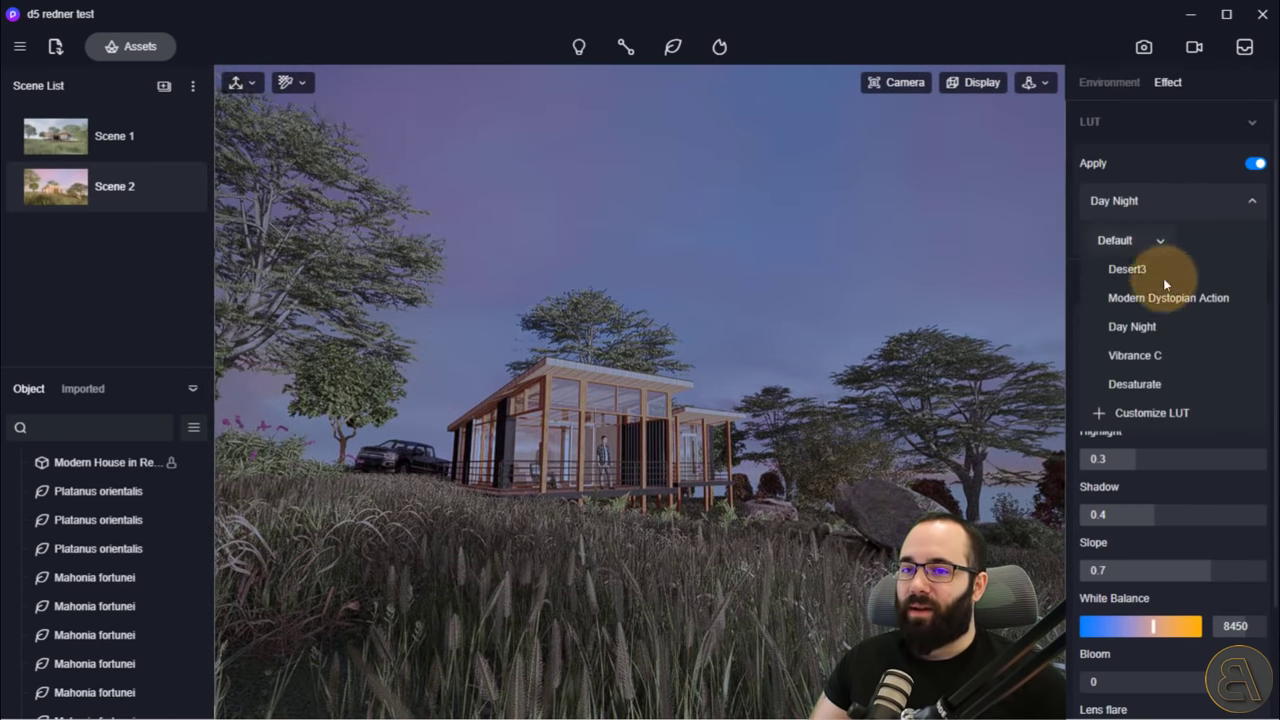
click(1136, 383)
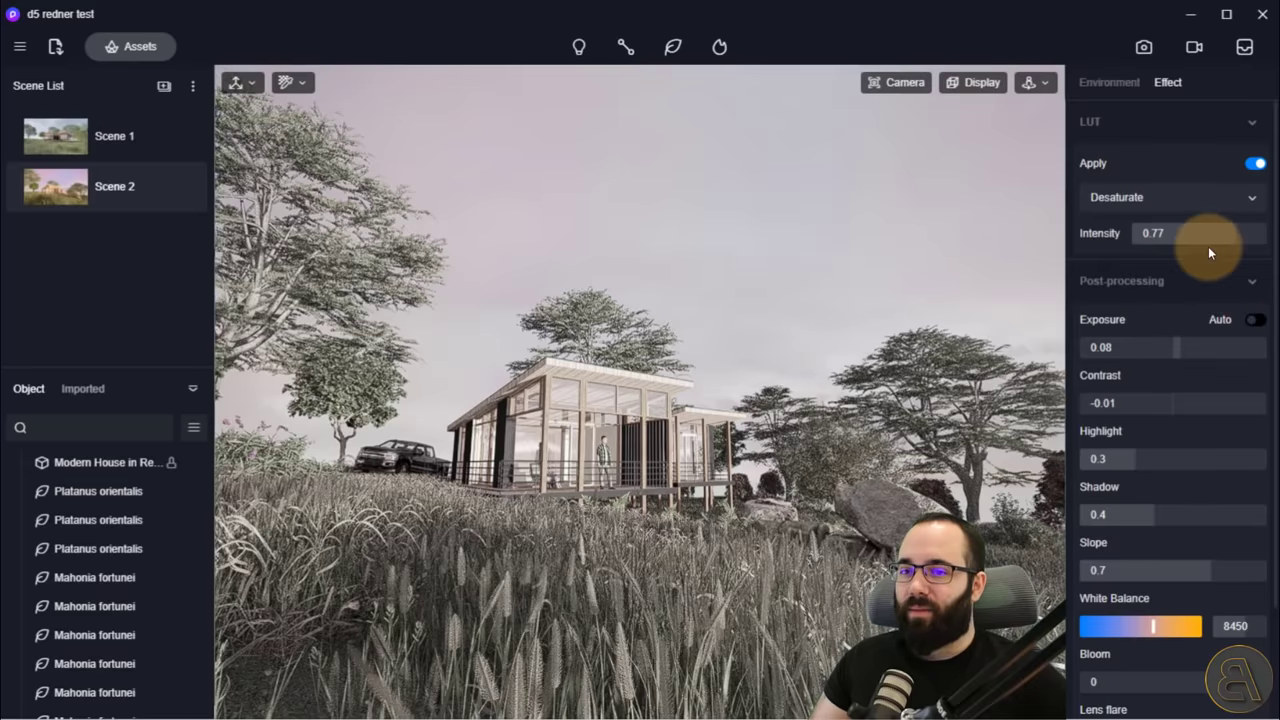
drag(1208, 246, 1169, 234)
- Try the Modern Dystopian Action LUT at 0.35 intensity, and turn the LUT effect off
click(1160, 199)
click(1160, 303)
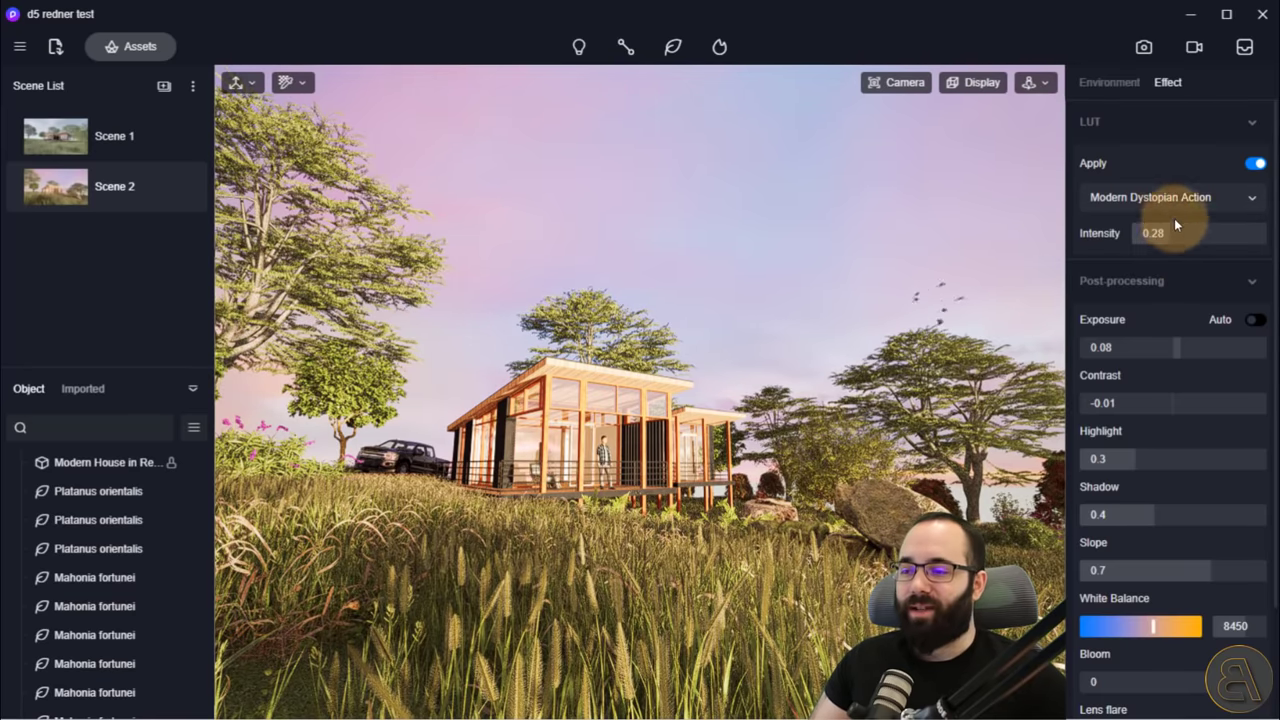
drag(1148, 243, 1194, 234)
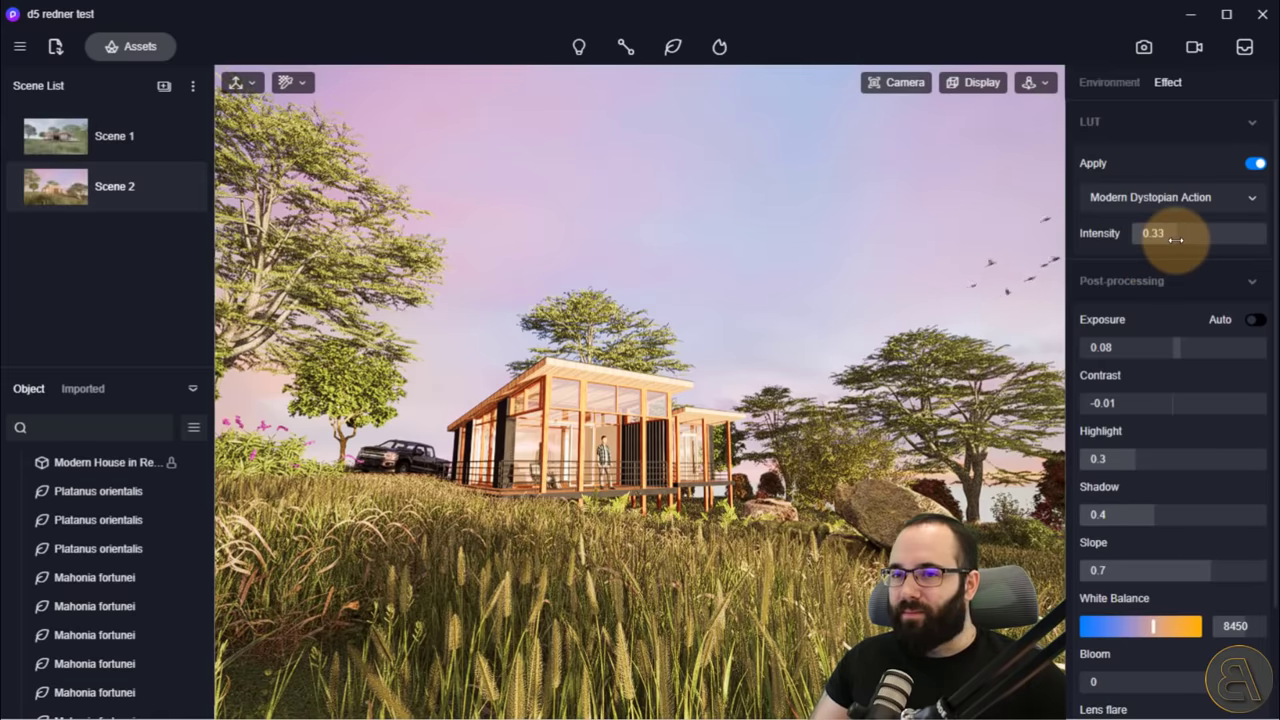
click(1253, 166)
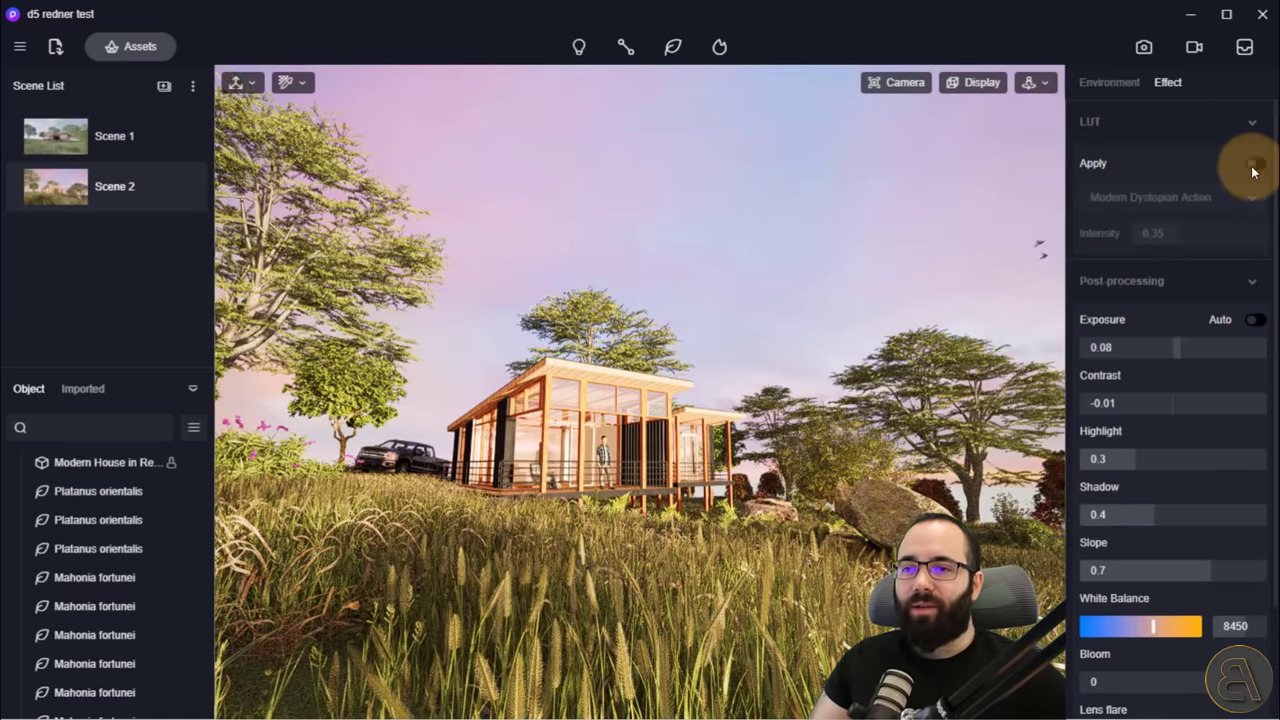
- Try auto exposure and turn it off again, and set the exposure to -0.01 and the contrast to 0.12
scroll(1174, 170, down, 1)
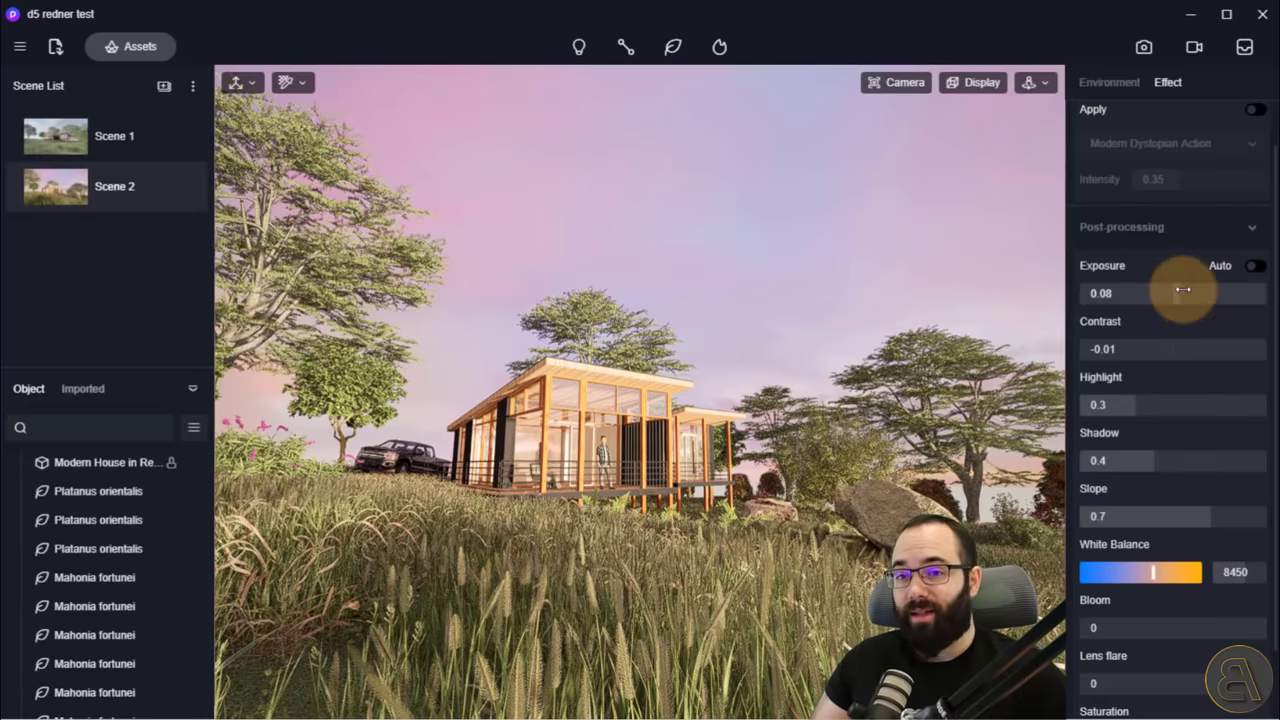
scroll(1165, 247, down, 1)
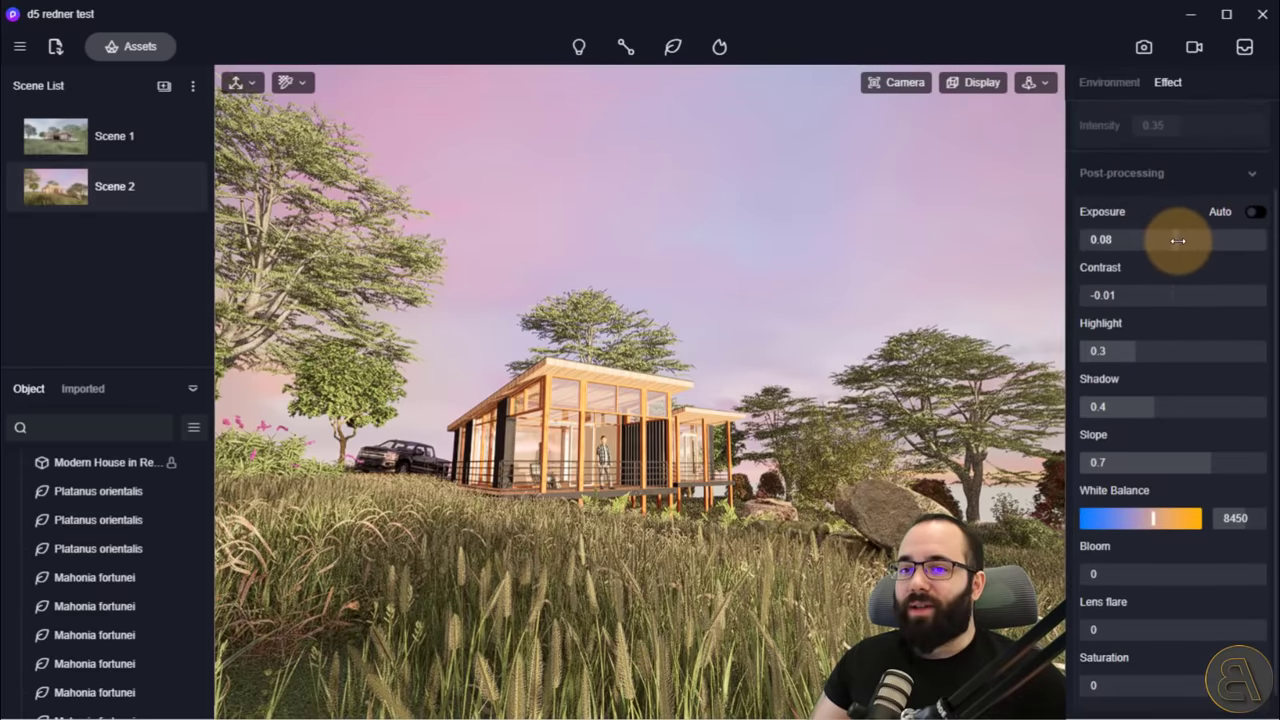
click(1255, 212)
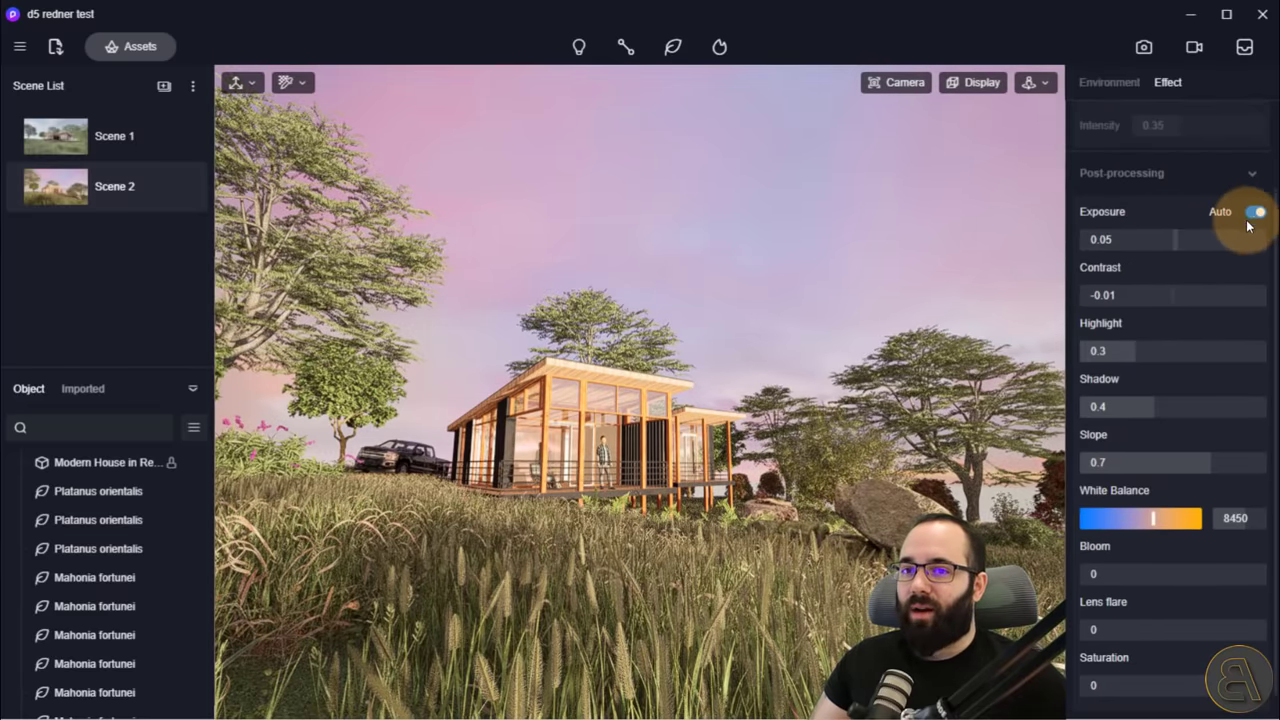
click(1255, 212)
click(1180, 241)
drag(1188, 245, 1183, 300)
- Set the post-processing highlight to 0.33, the shadow to 0.43 and the white balance to 8800
mouse_move(1128, 348)
mouse_down()
mouse_move(1108, 346)
mouse_move(1200, 350)
mouse_move(1140, 349)
mouse_up()
drag(1150, 407, 1210, 438)
scroll(1175, 418, down, 1)
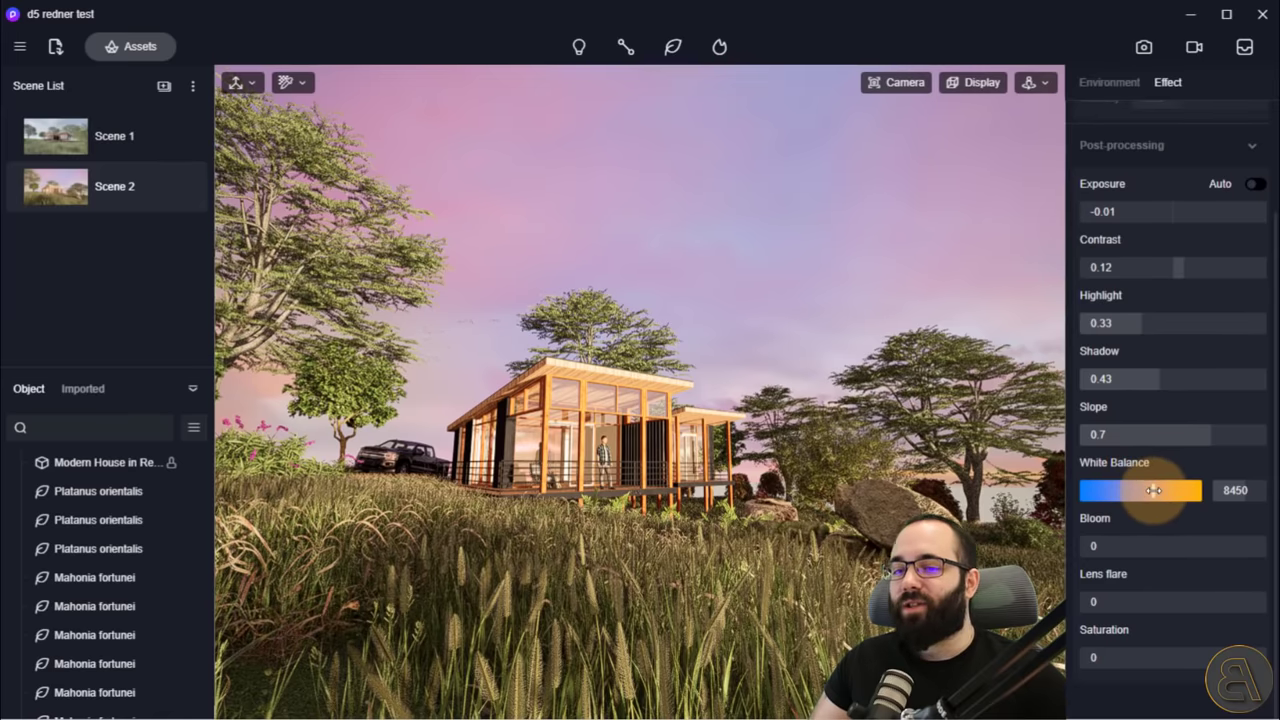
mouse_move(1154, 490)
mouse_down()
mouse_move(1112, 490)
mouse_move(1157, 490)
mouse_up()
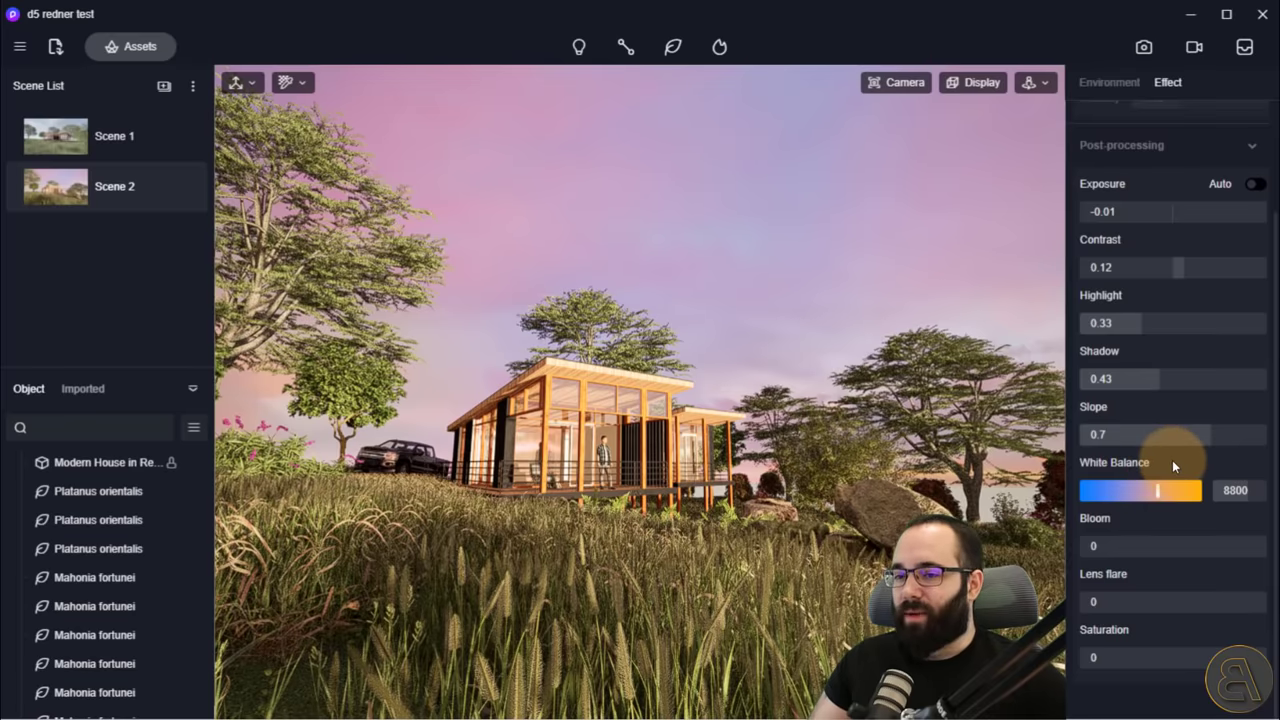
- Set the bloom to 0.14, and try lens flare and saturation adjustments, leaving both at 0
mouse_move(1088, 546)
mouse_down()
mouse_move(1223, 546)
mouse_move(1103, 546)
mouse_up()
mouse_move(1100, 603)
mouse_down()
mouse_move(1187, 601)
mouse_move(1100, 601)
mouse_up()
drag(1088, 655, 1173, 657)
drag(1094, 600, 1058, 600)
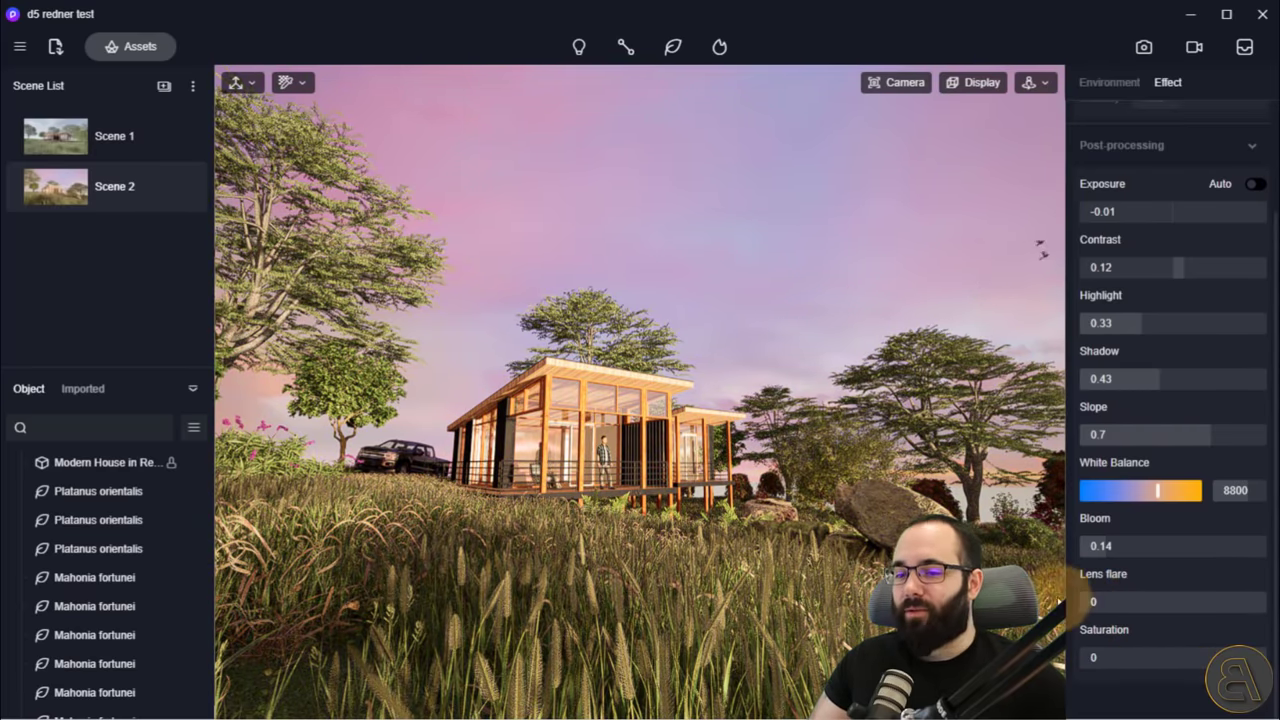
scroll(1125, 420, up, 2)
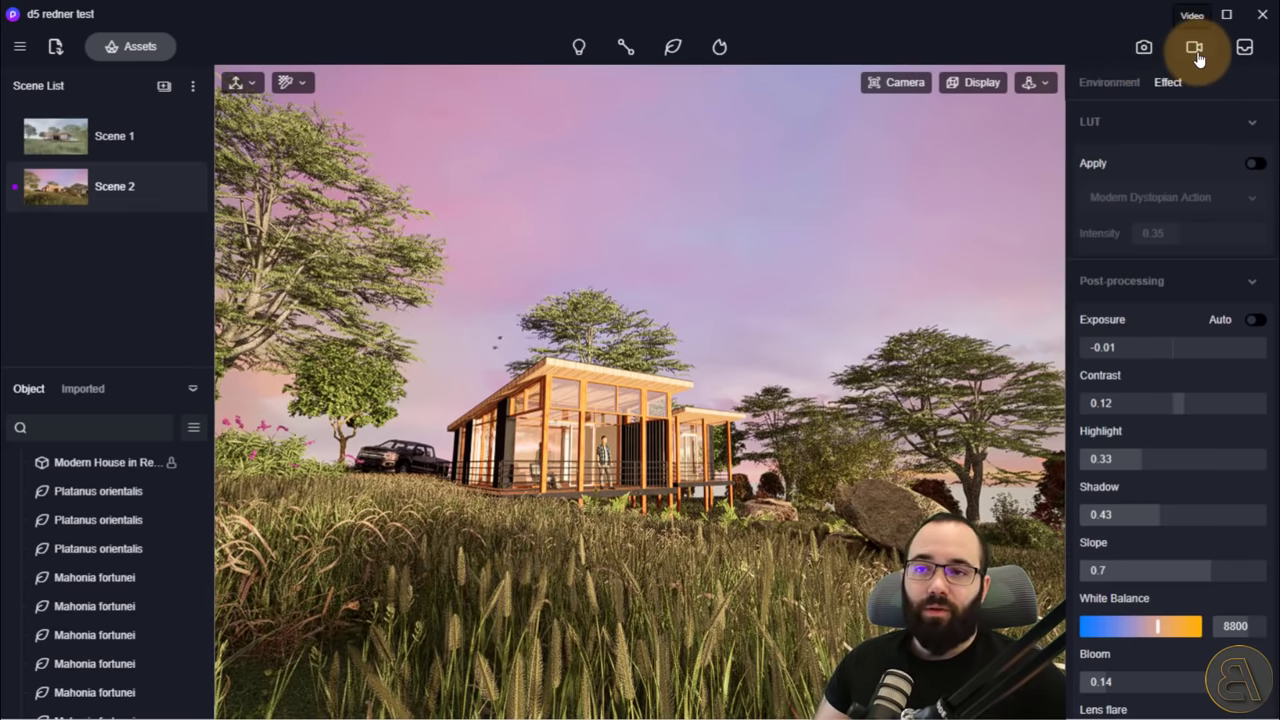
- Open the still image render settings, compare Panorama with Image mode, keep Image and set the field of view to 88
click(1144, 48)
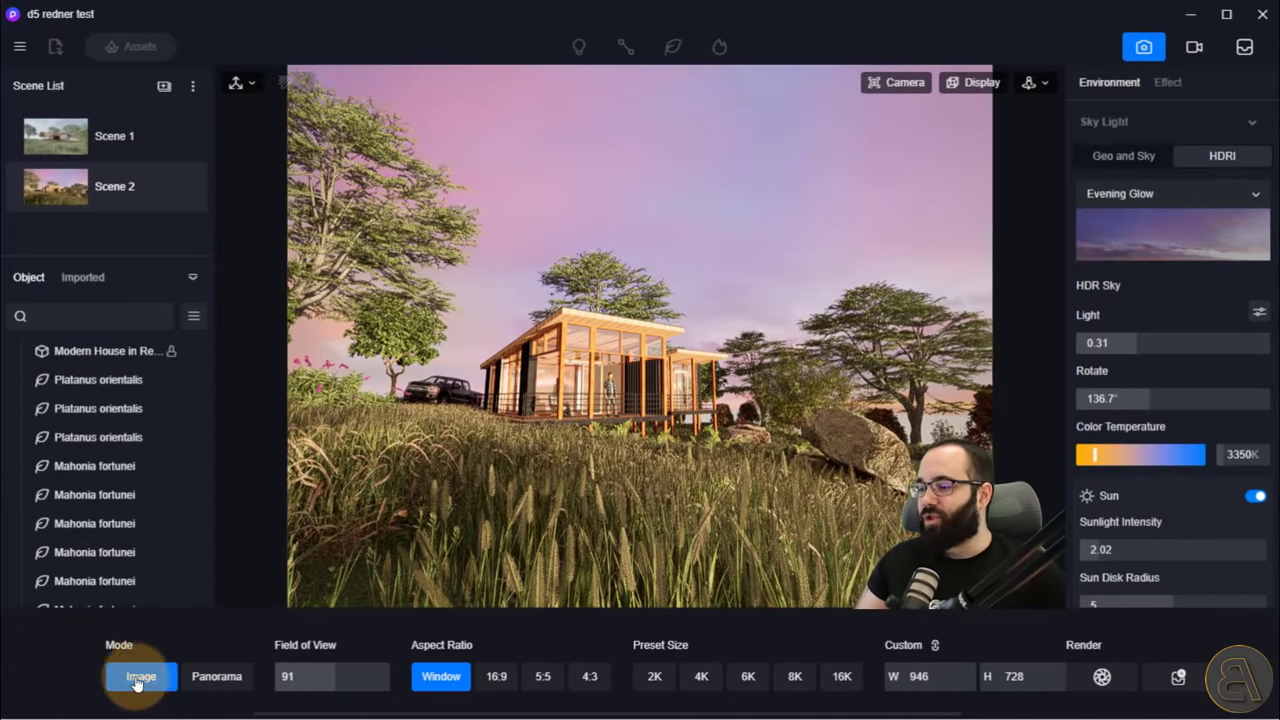
click(212, 680)
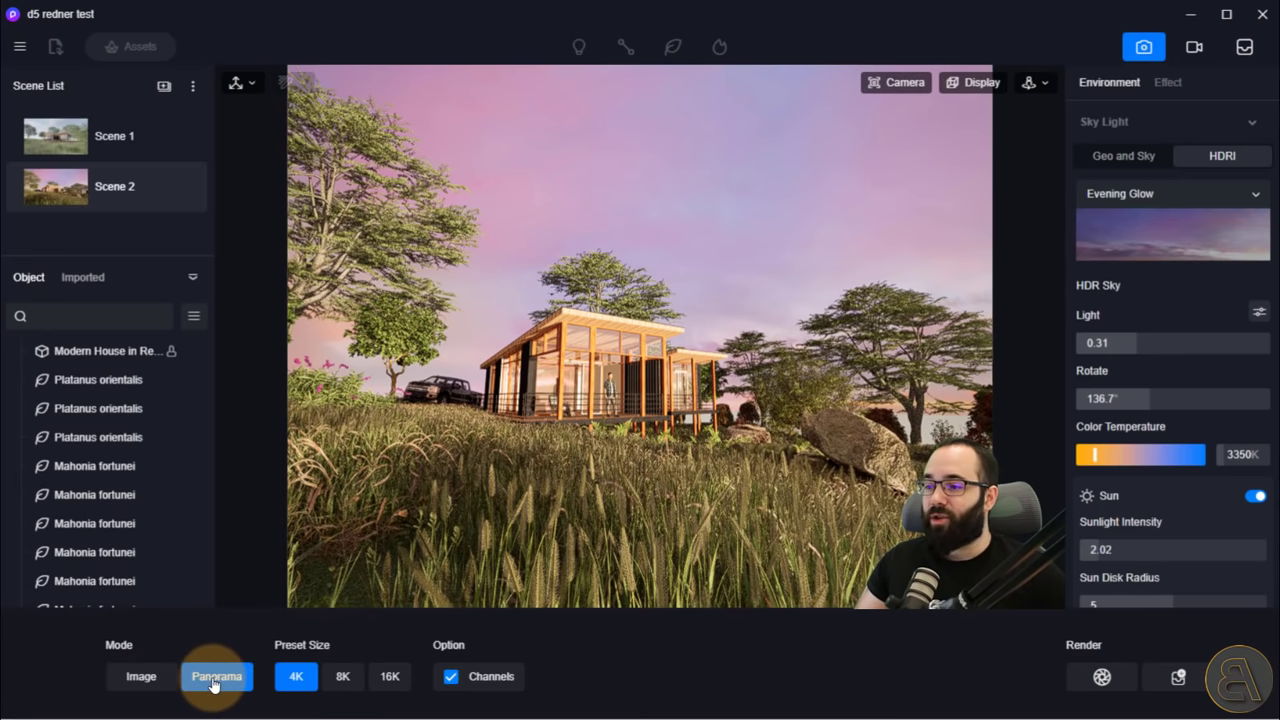
click(153, 687)
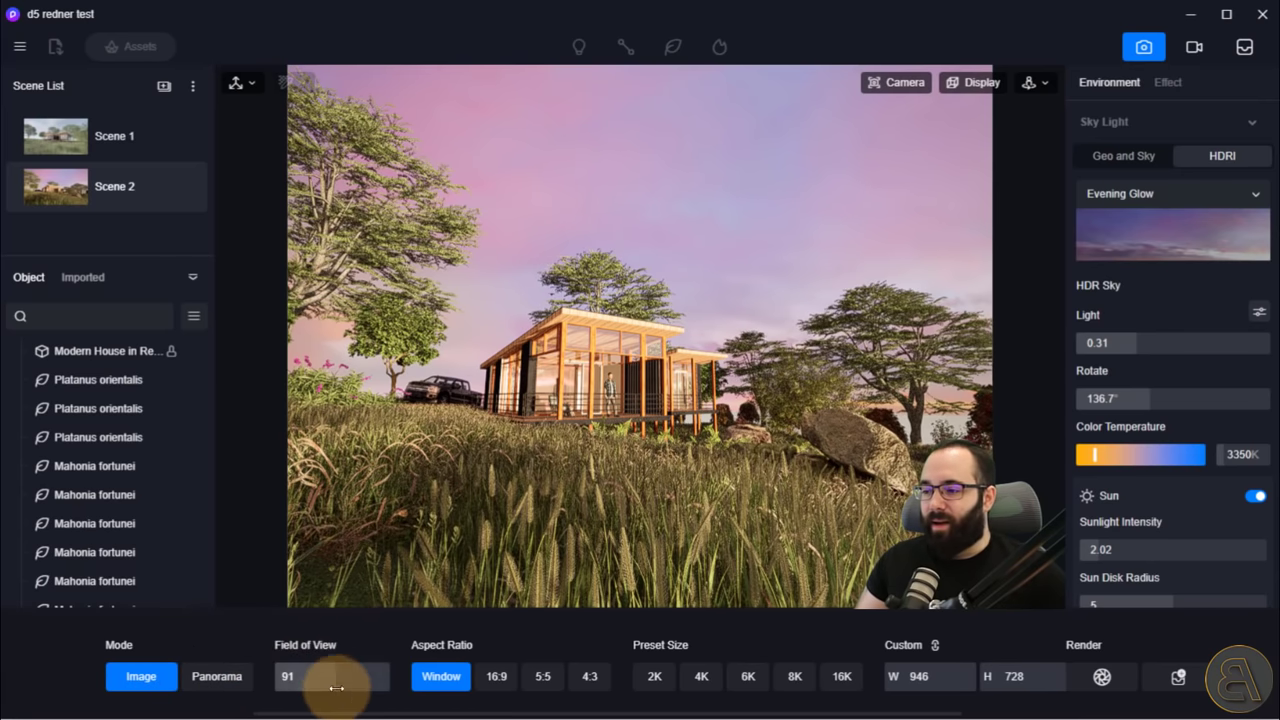
drag(338, 682, 324, 685)
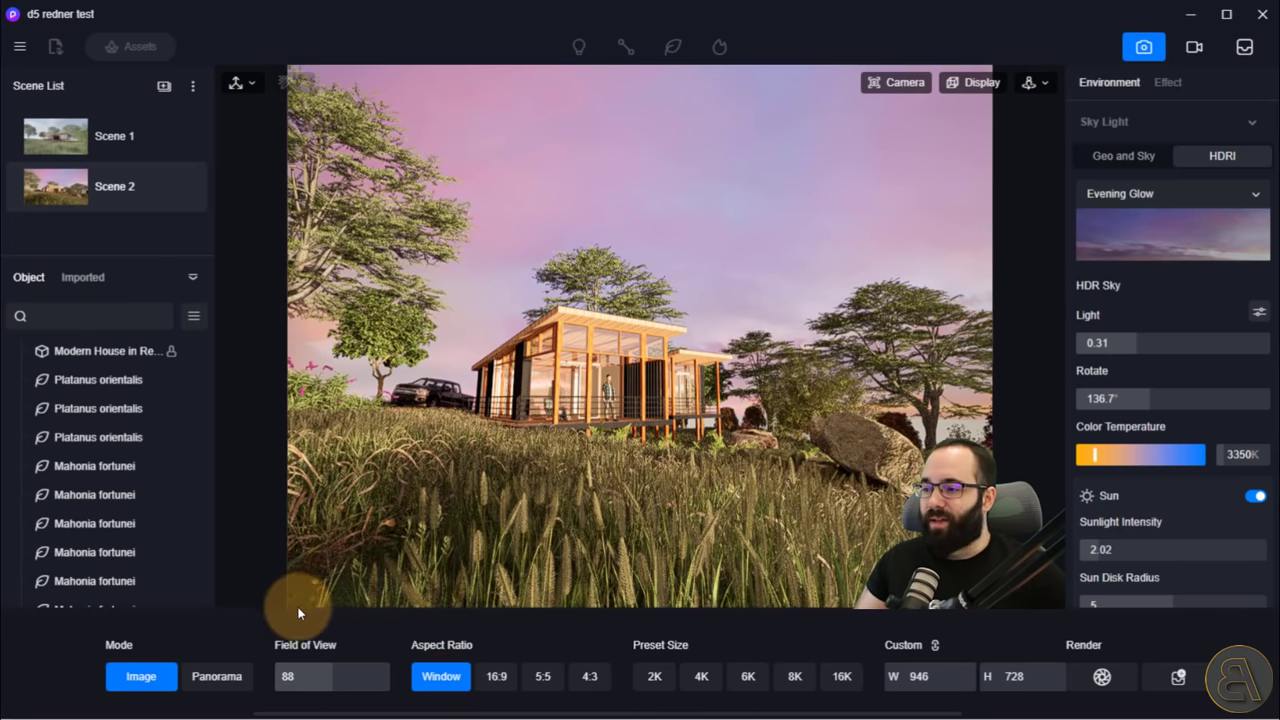
- Try the 16:9, 5:5 and 4:3 aspect ratios for the image render
click(497, 676)
click(543, 676)
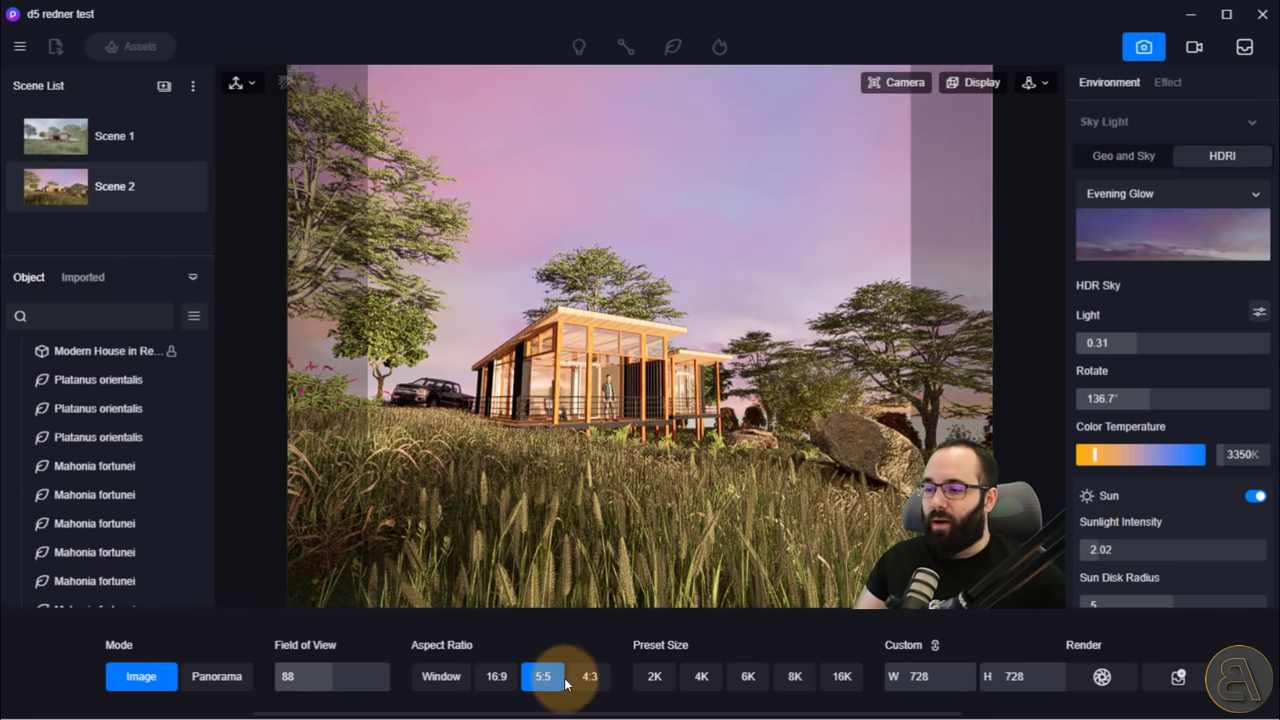
click(590, 677)
click(543, 677)
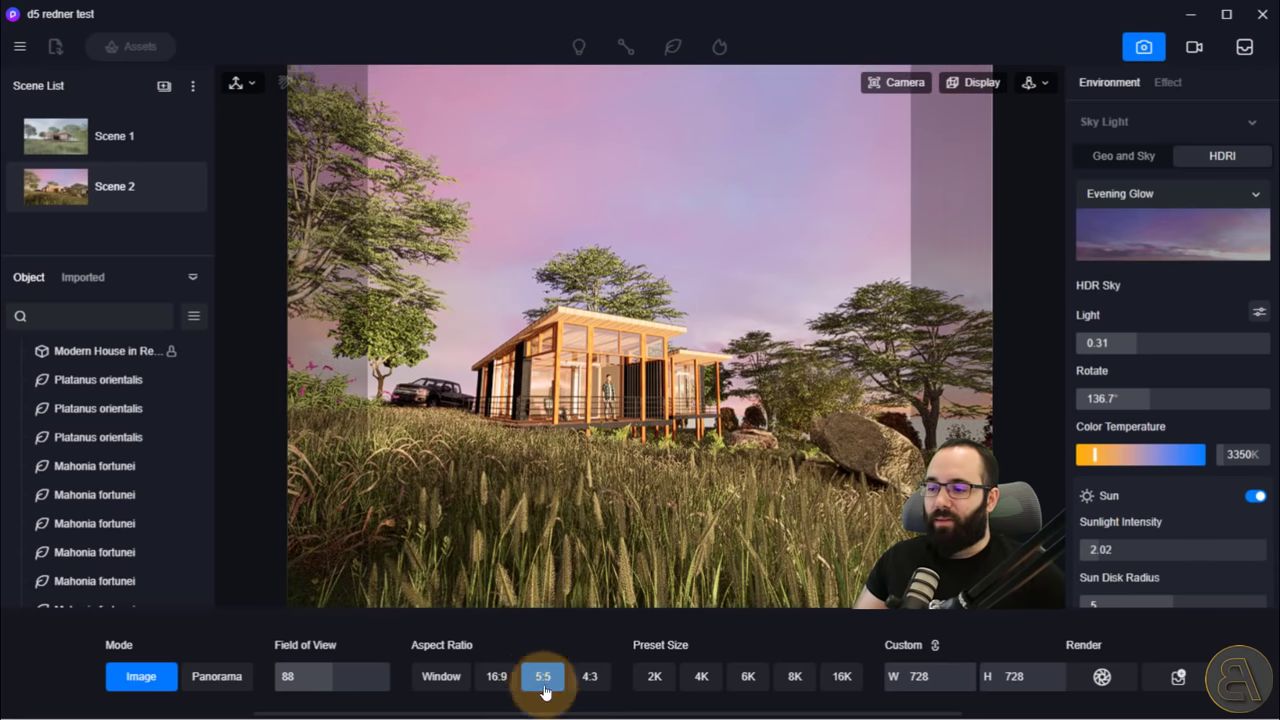
click(492, 680)
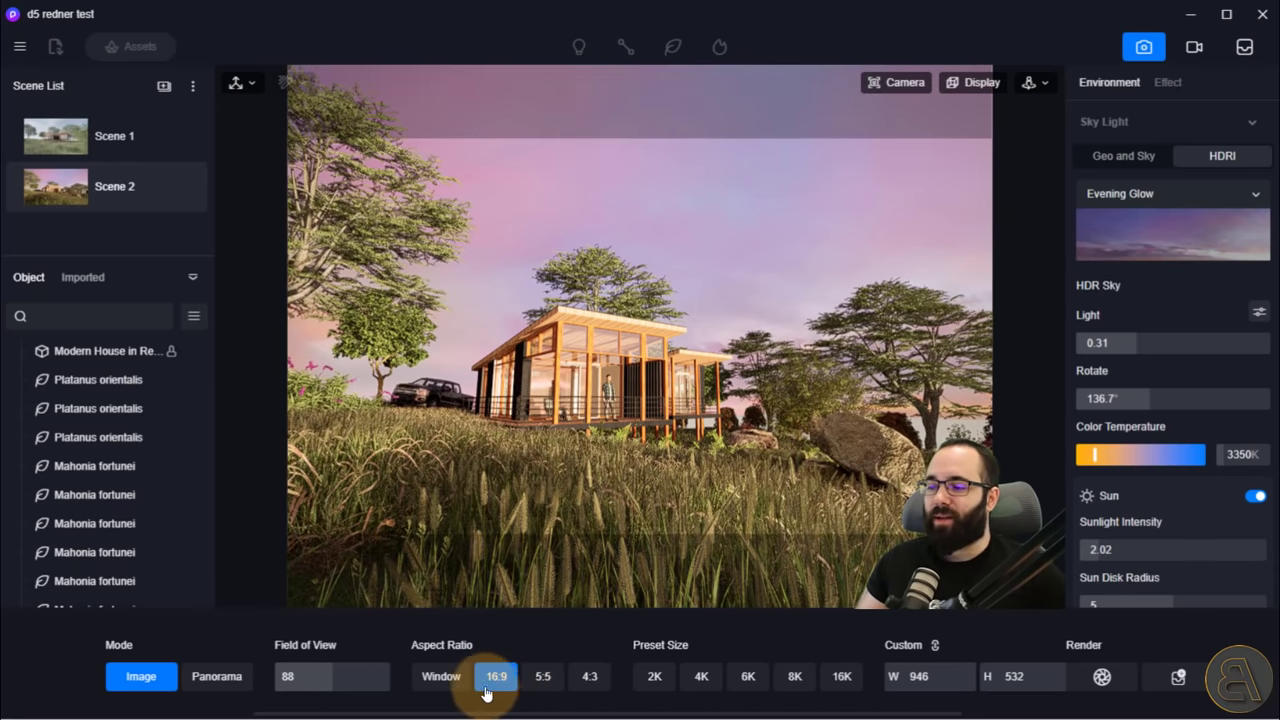
click(556, 688)
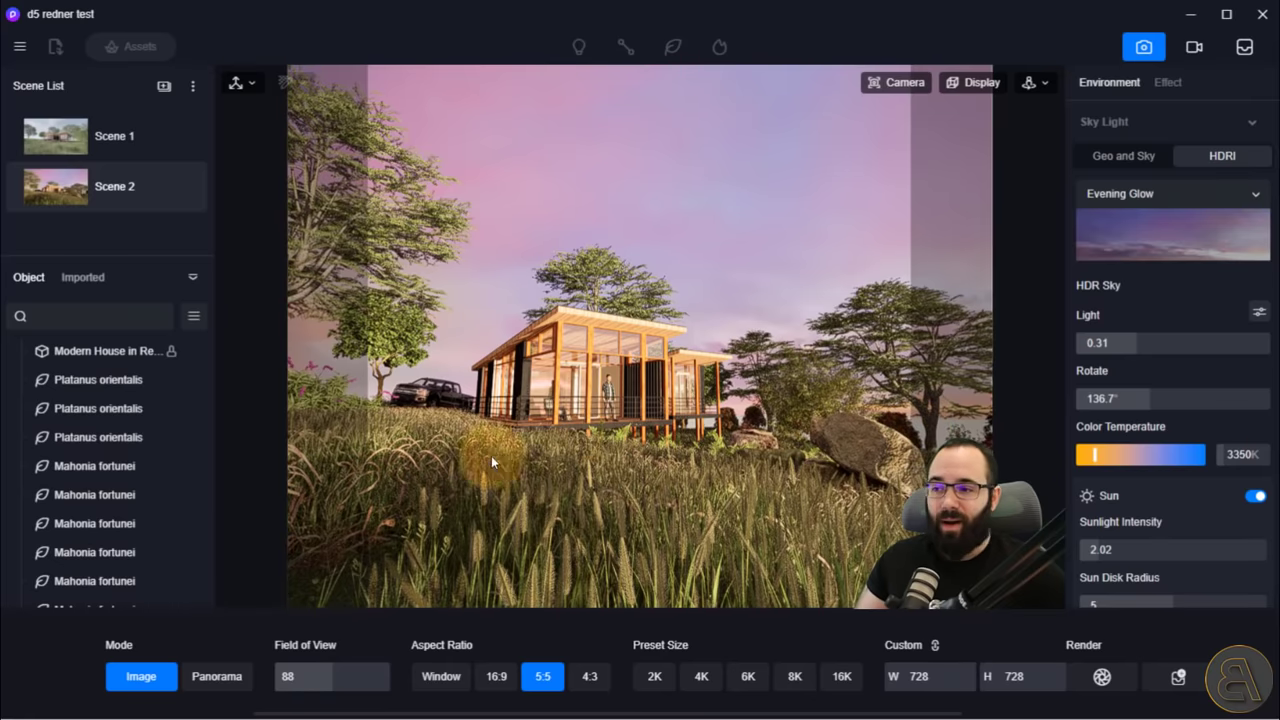
click(589, 676)
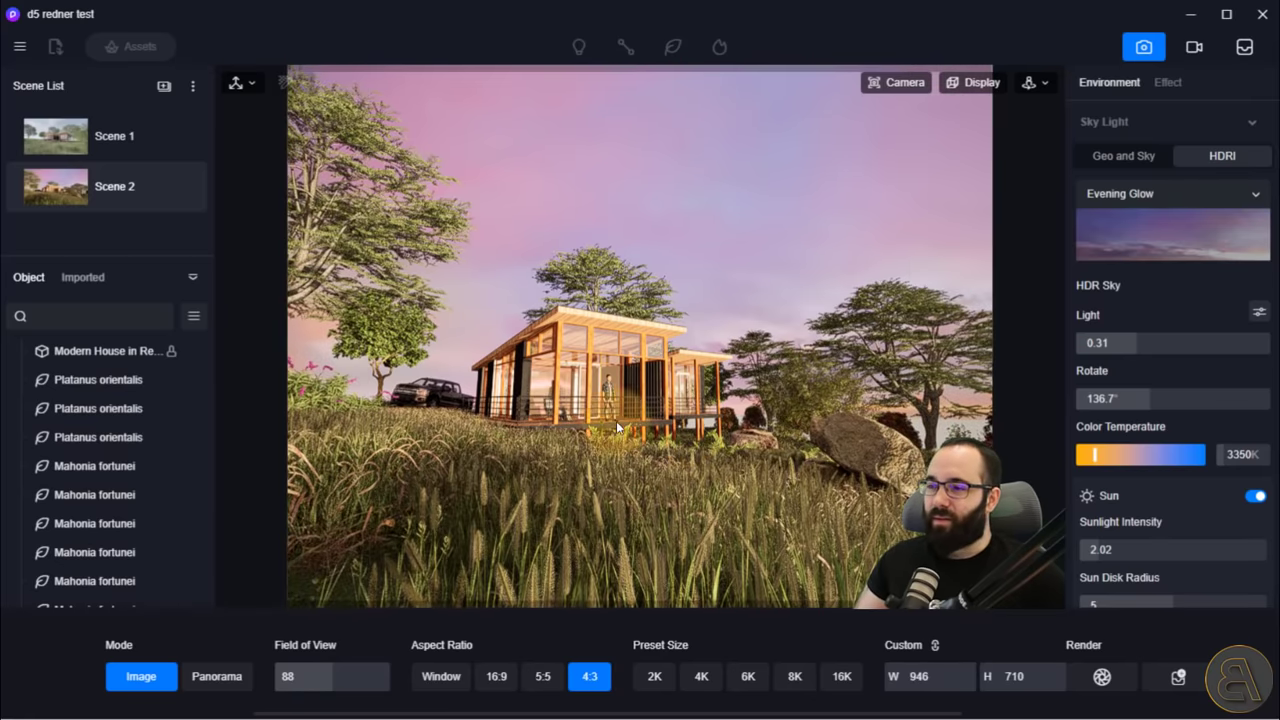
- Try the 2K, 4K, 8K and 16K preset output sizes and choose 6K for the image render
click(657, 677)
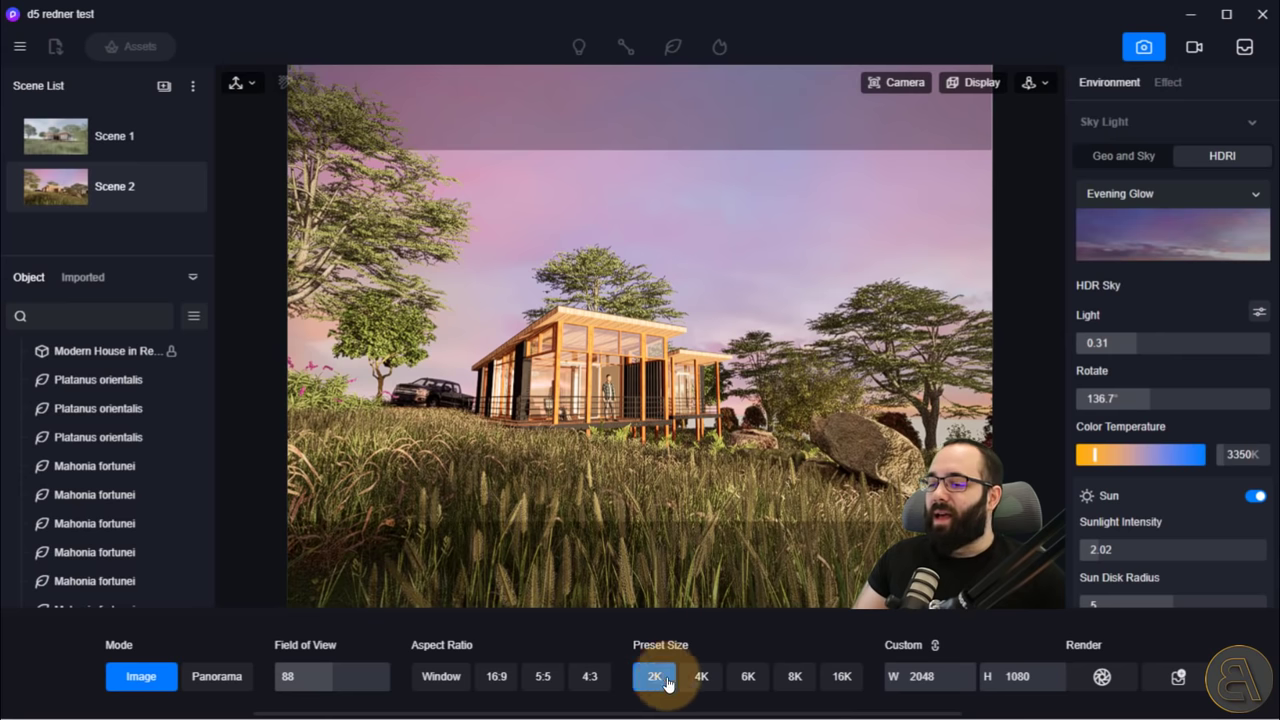
click(697, 678)
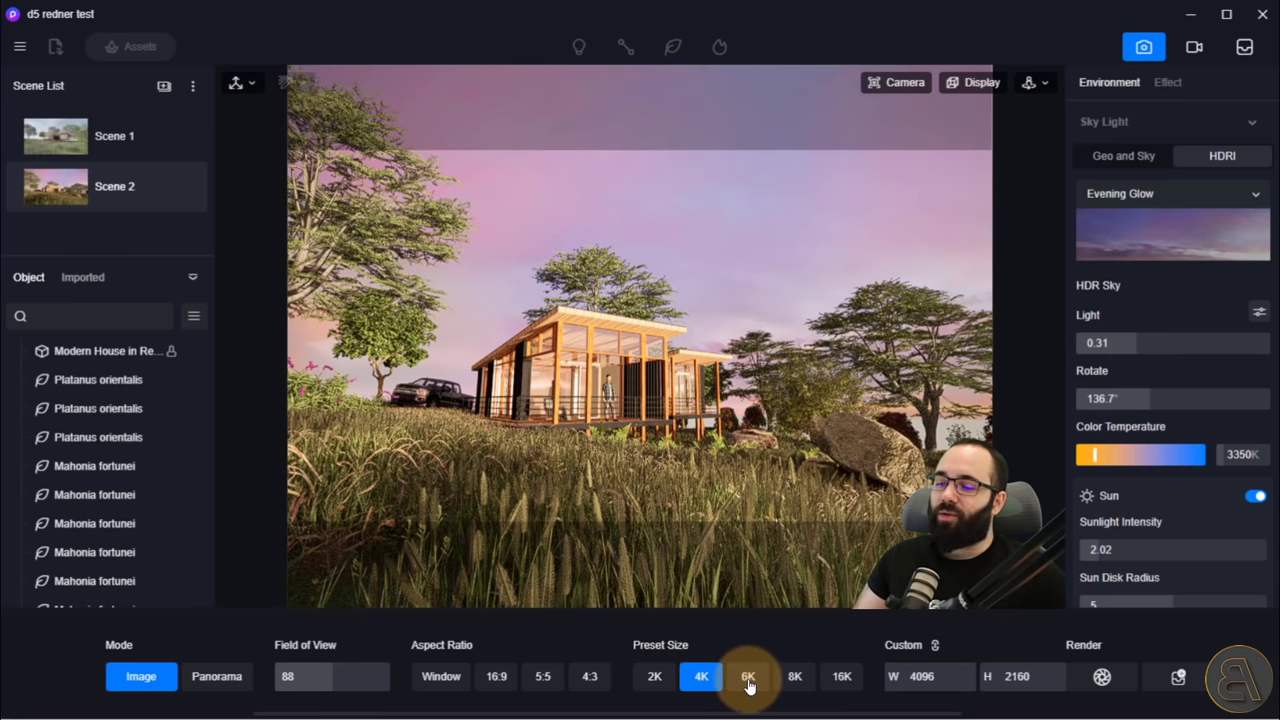
click(748, 677)
click(796, 679)
click(843, 680)
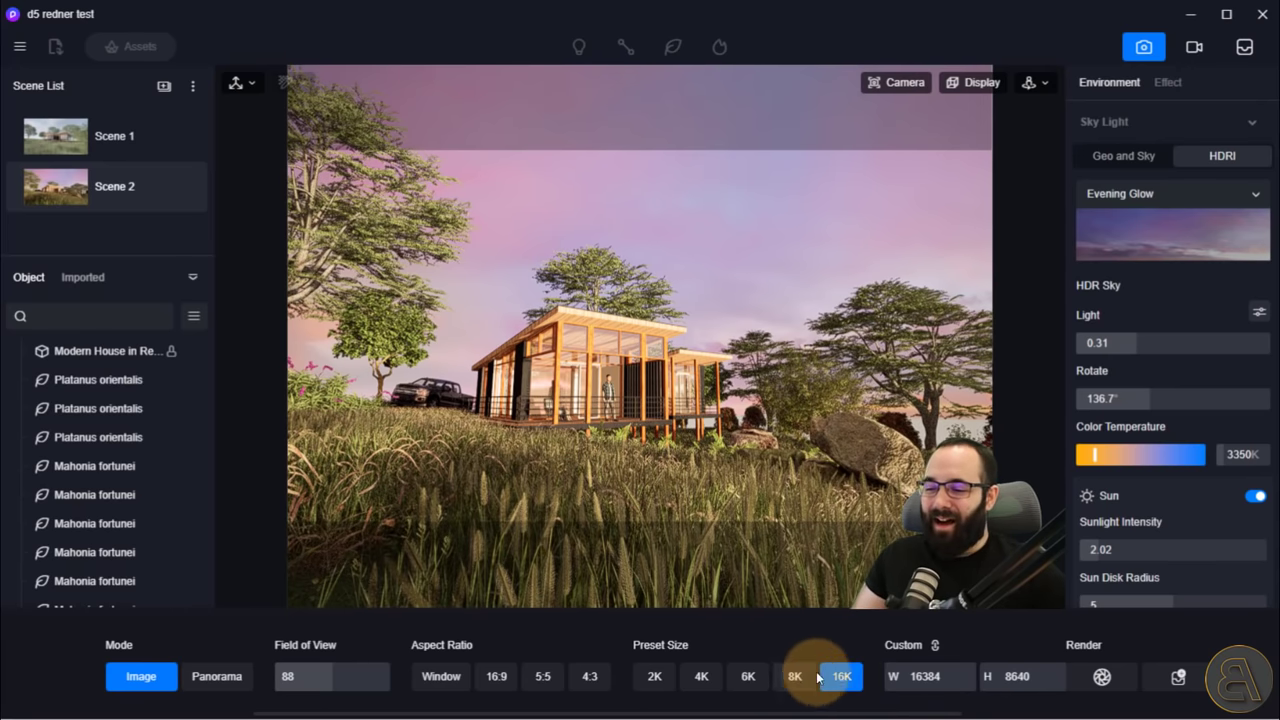
click(752, 686)
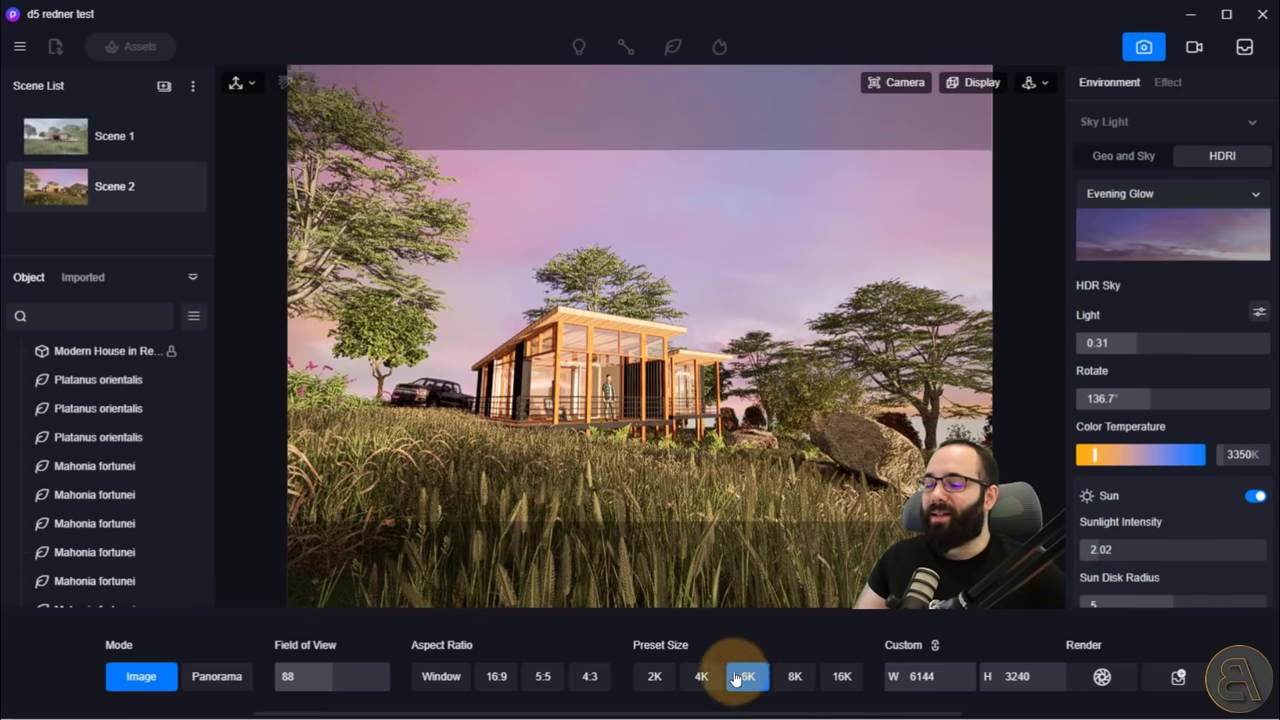
- Set the image output size back to 6K and render Scene 2 as a PNG named Test Render 1
click(496, 676)
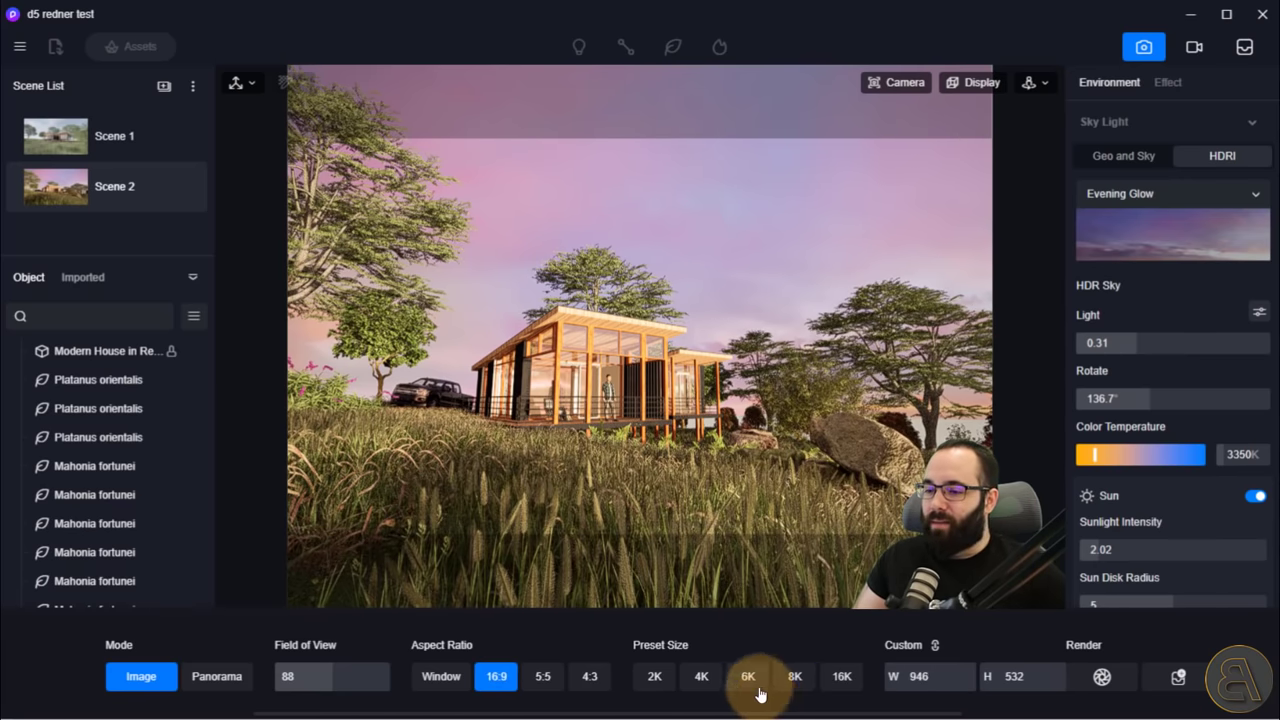
click(758, 678)
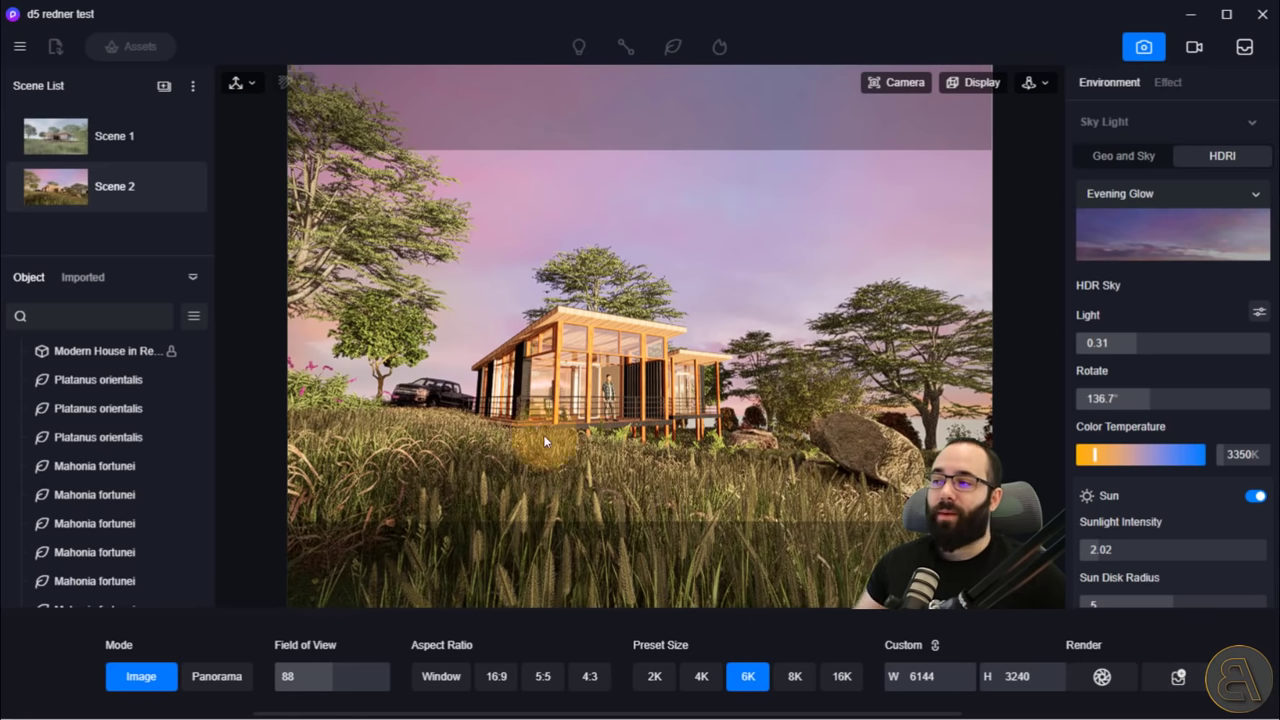
mouse_move(117, 196)
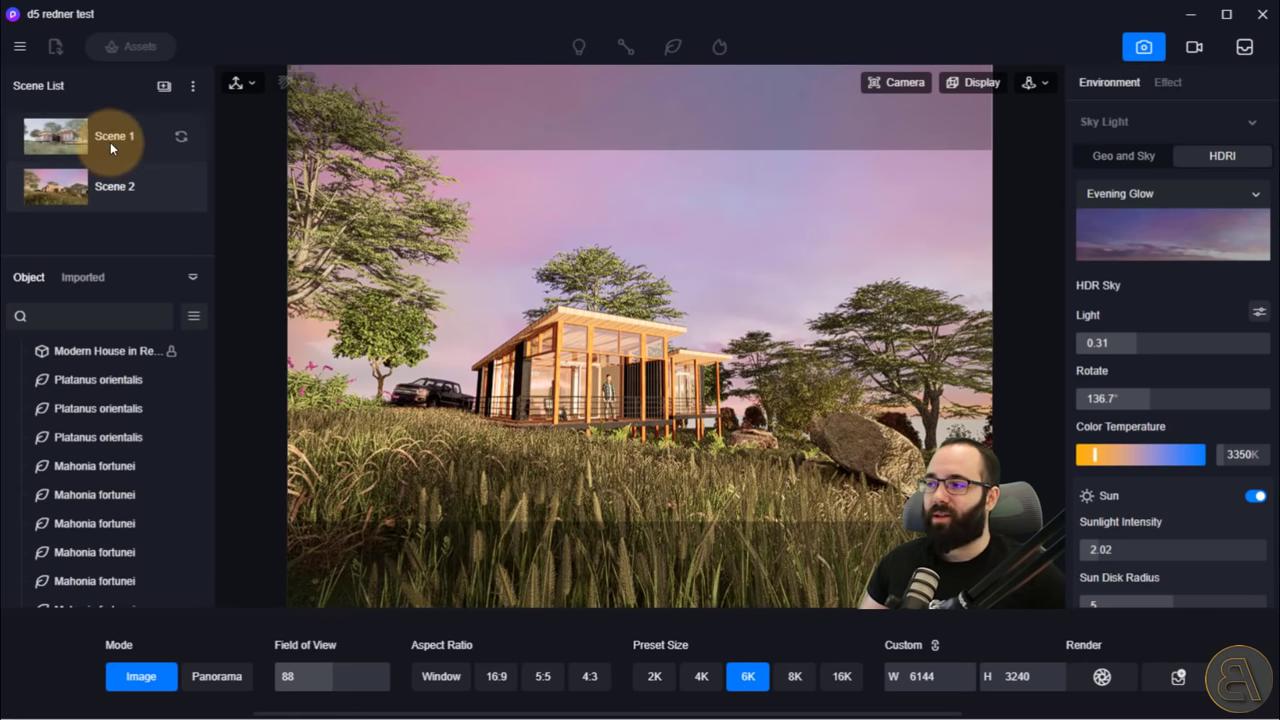
mouse_move(109, 145)
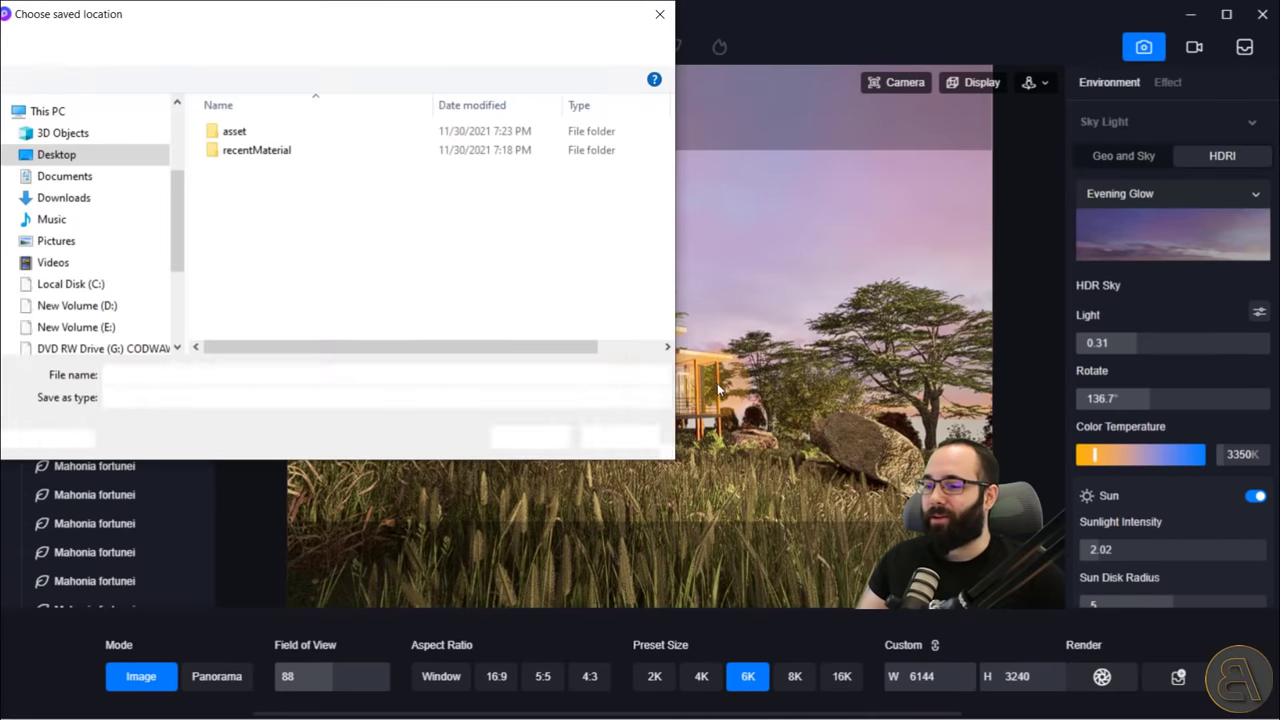
drag(229, 14, 365, 70)
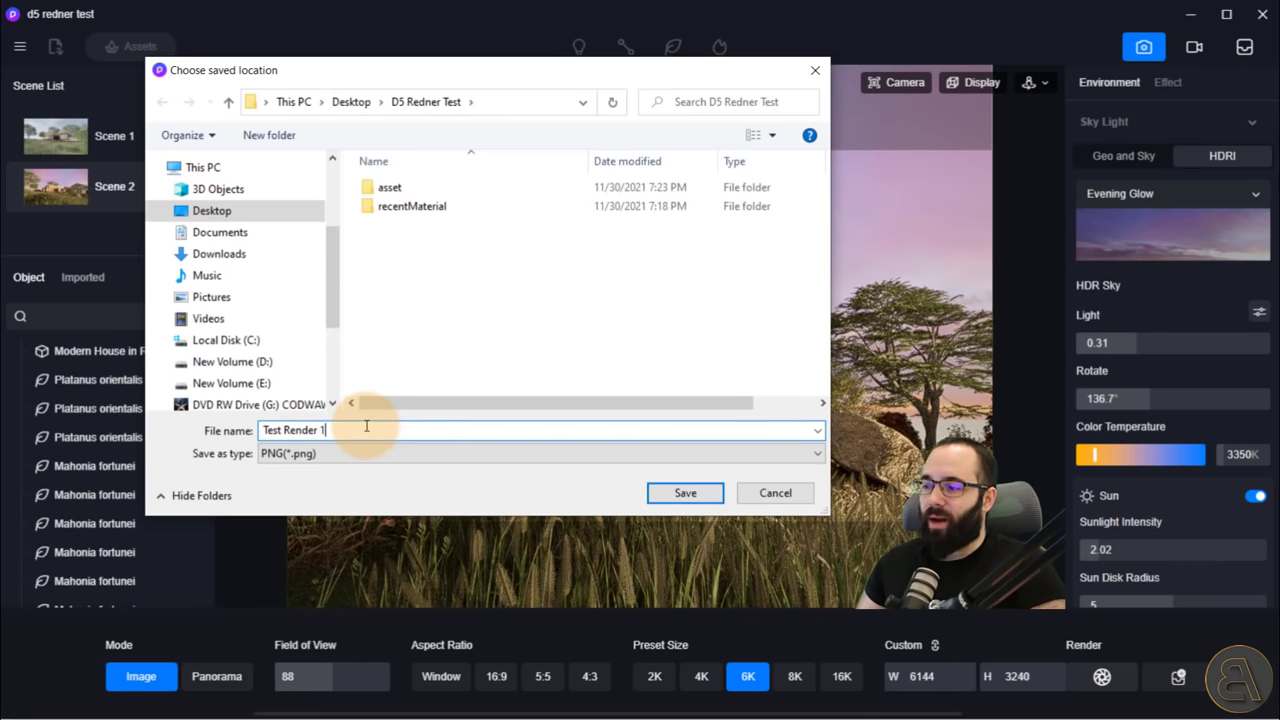
click(668, 492)
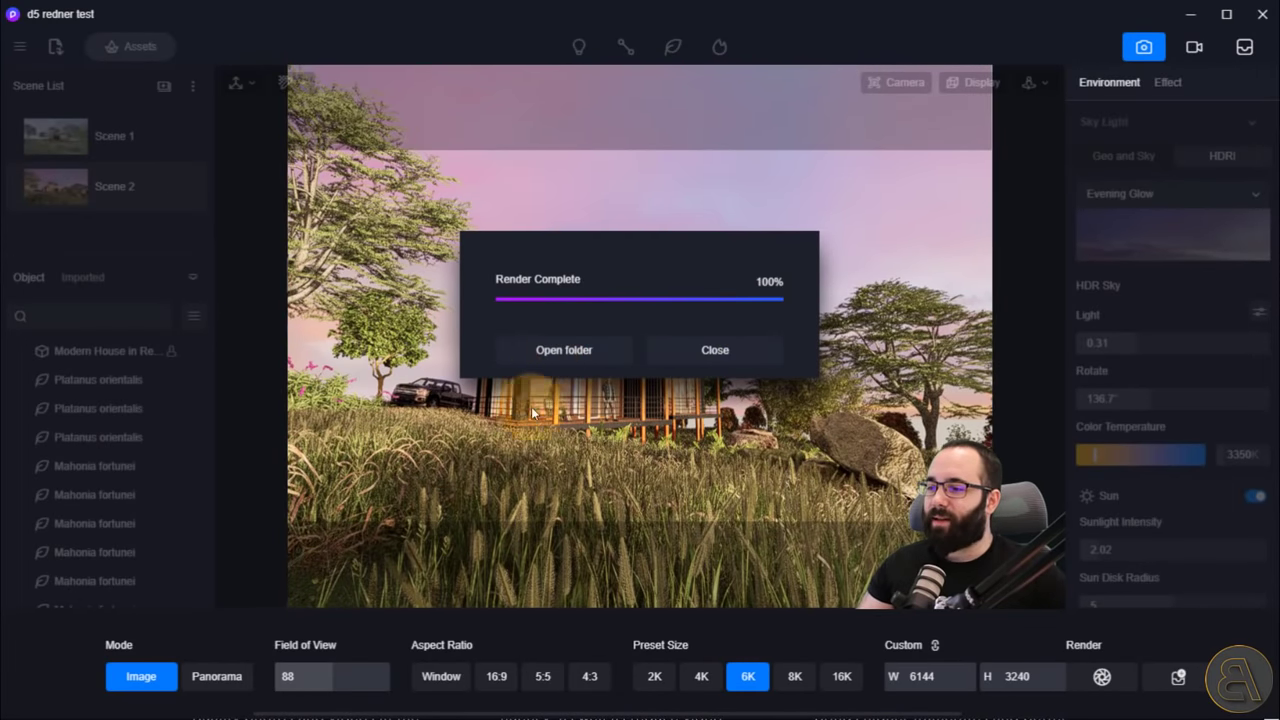
- Open the render's output folder and view the Test Render 1 image in a maximized Photos window
click(564, 351)
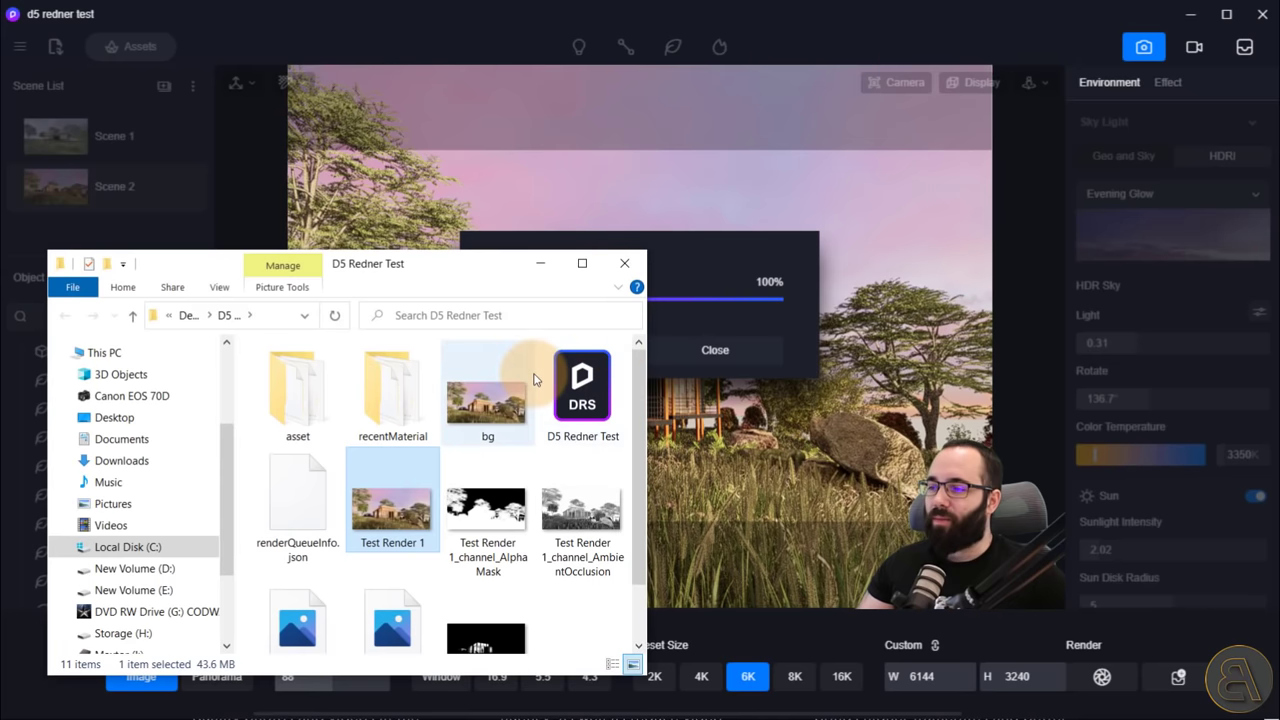
click(431, 273)
drag(431, 273, 499, 194)
click(480, 430)
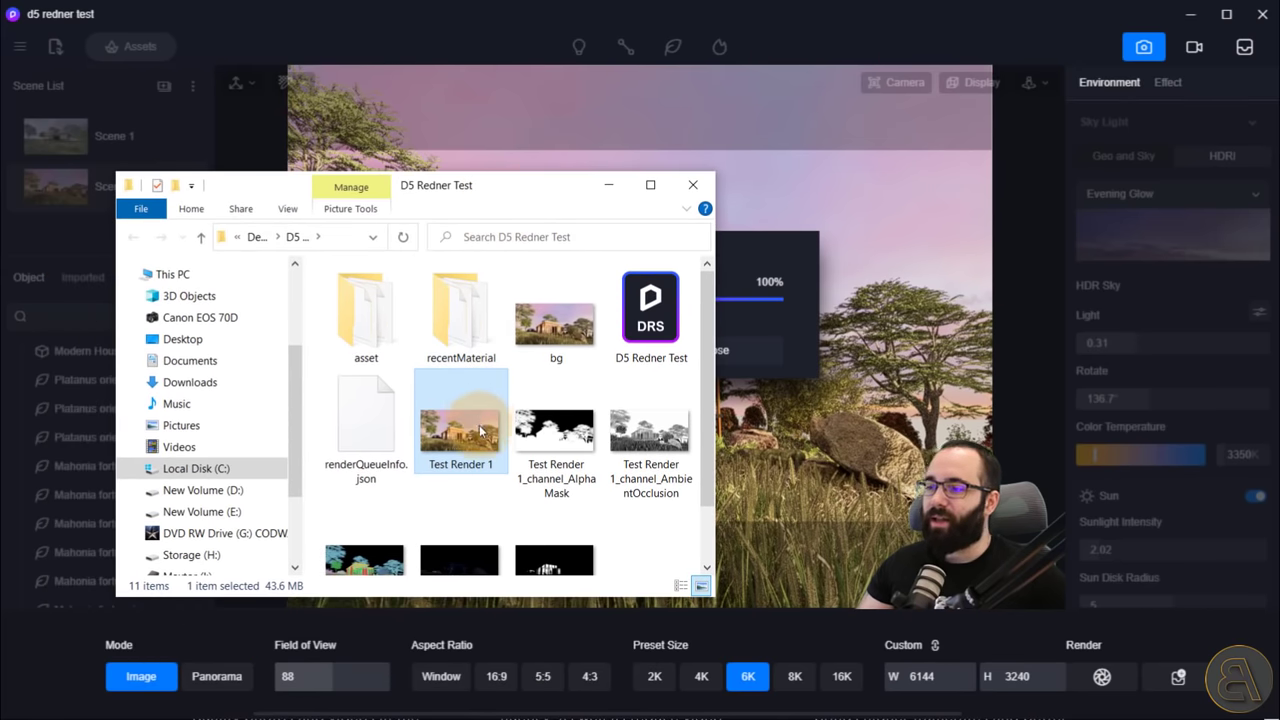
double_click(481, 432)
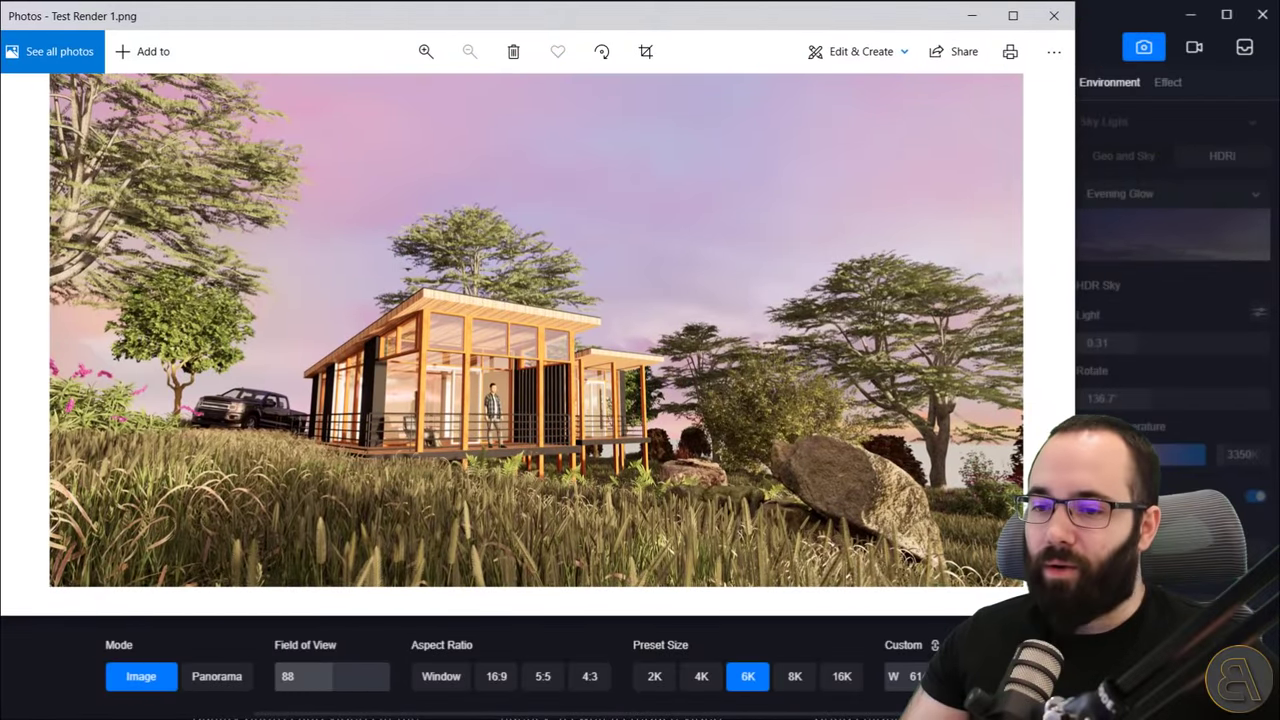
key(super+Up)
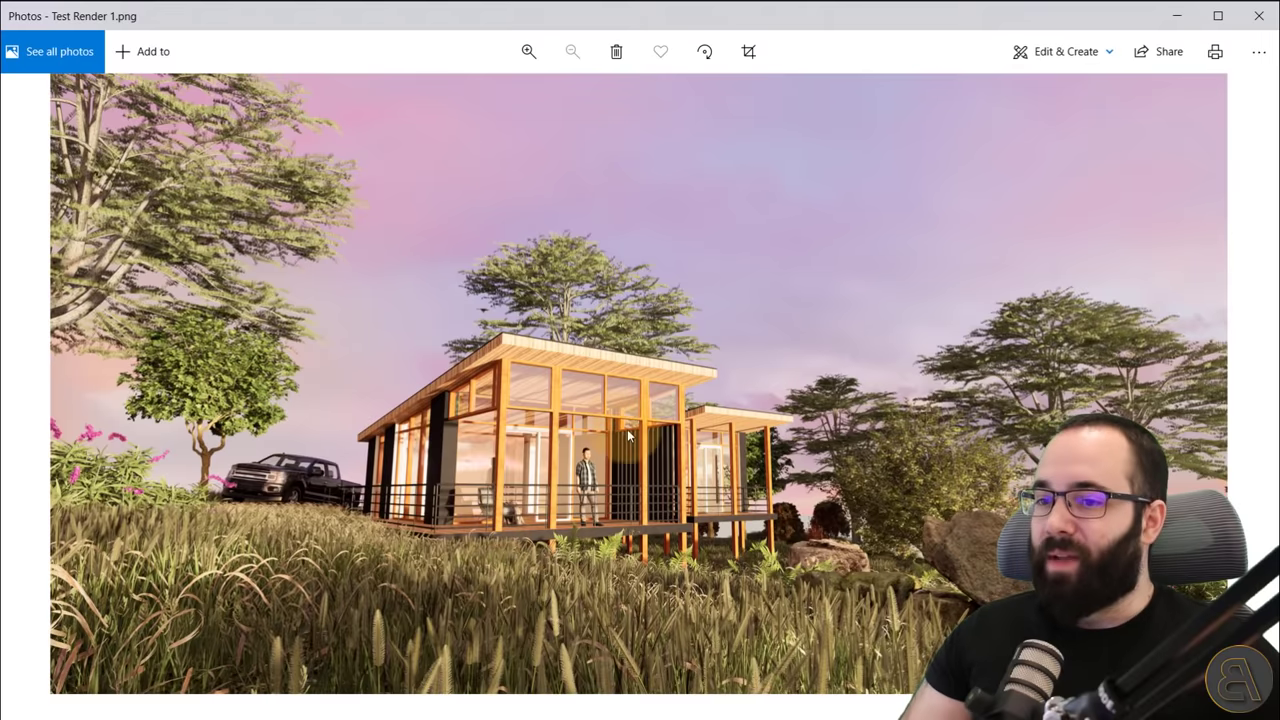
- Examine the rendered house facade, the standing man and the parked pickup truck close up for image detail
click(528, 52)
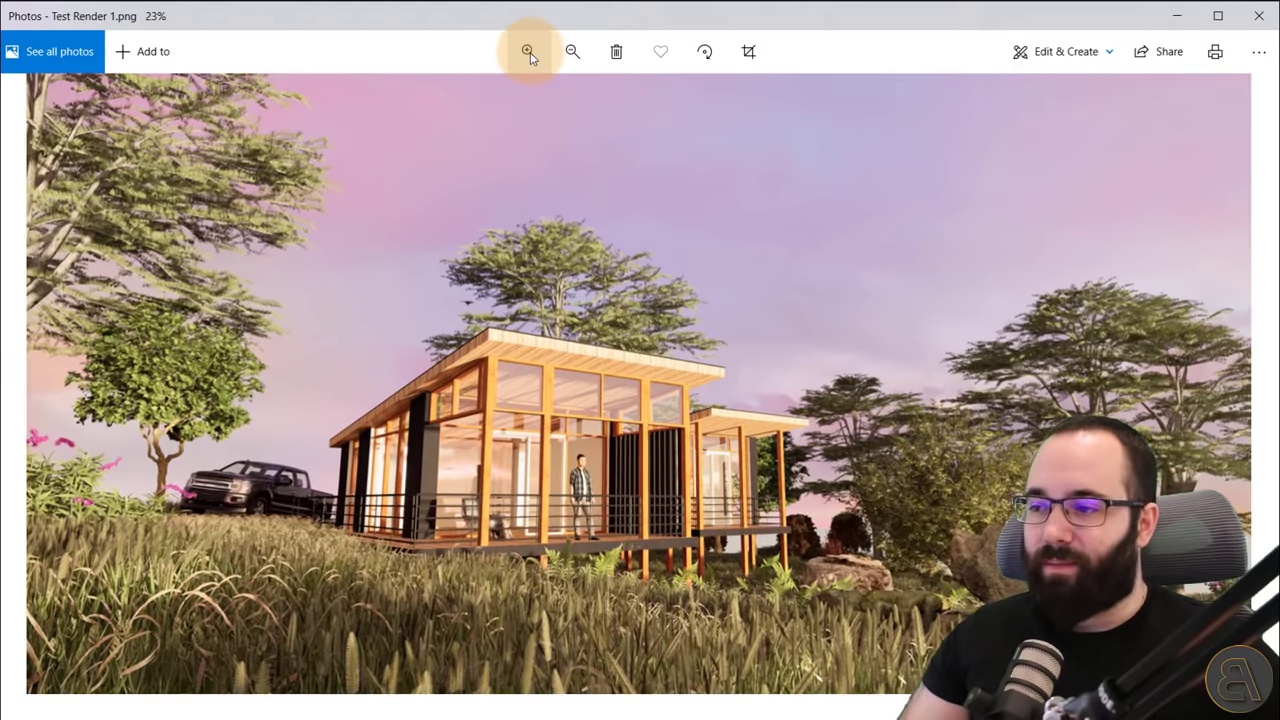
click(528, 52)
click(528, 52)
click(528, 52)
click(528, 52)
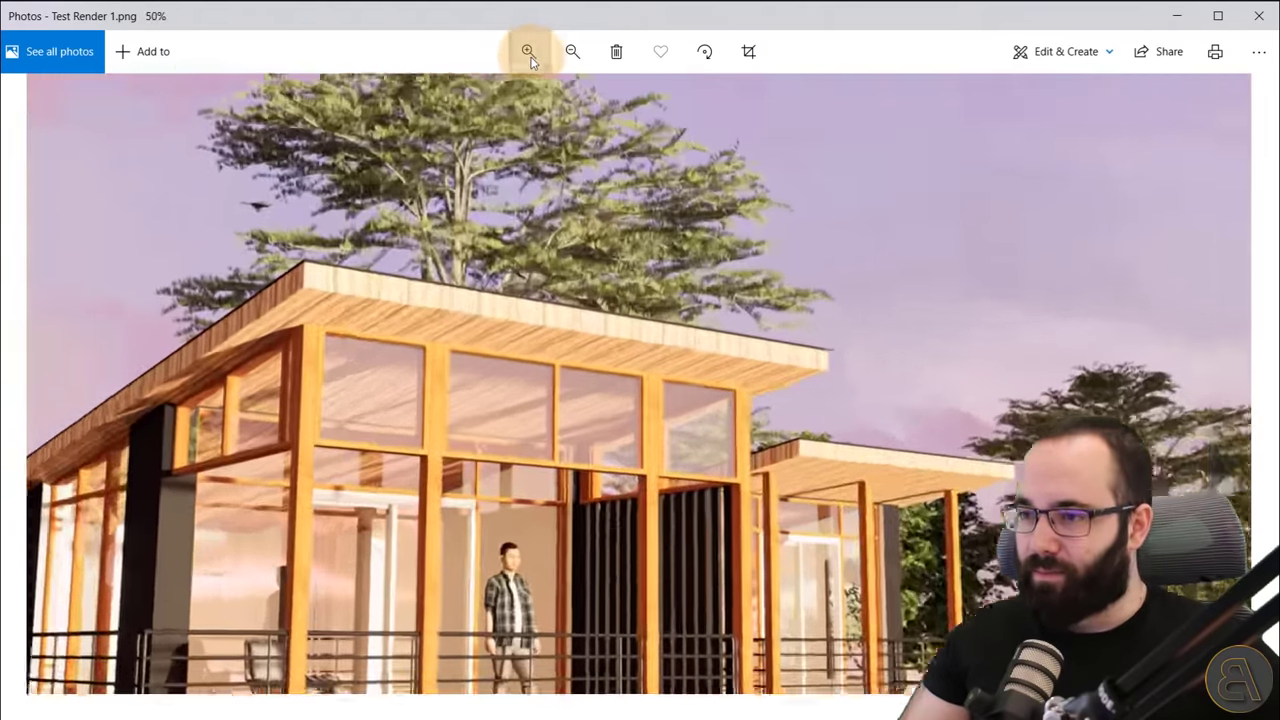
scroll(591, 420, up, 5)
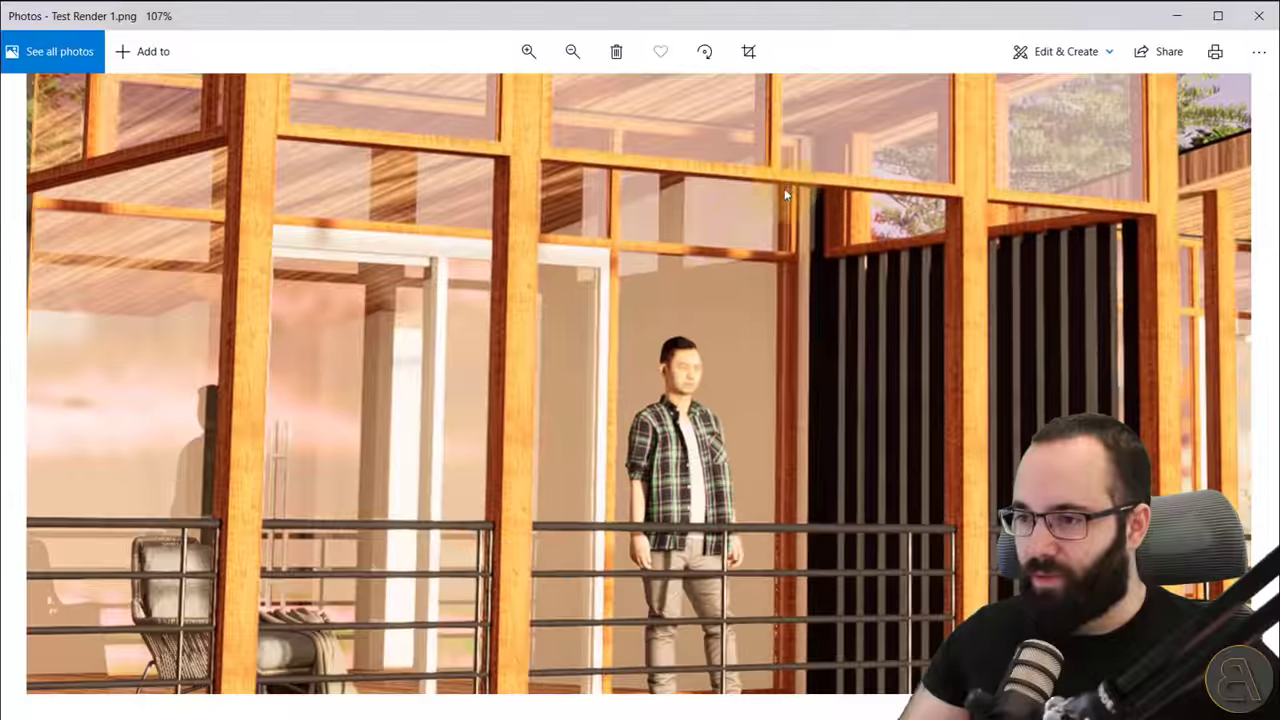
drag(386, 400, 920, 425)
drag(449, 429, 891, 286)
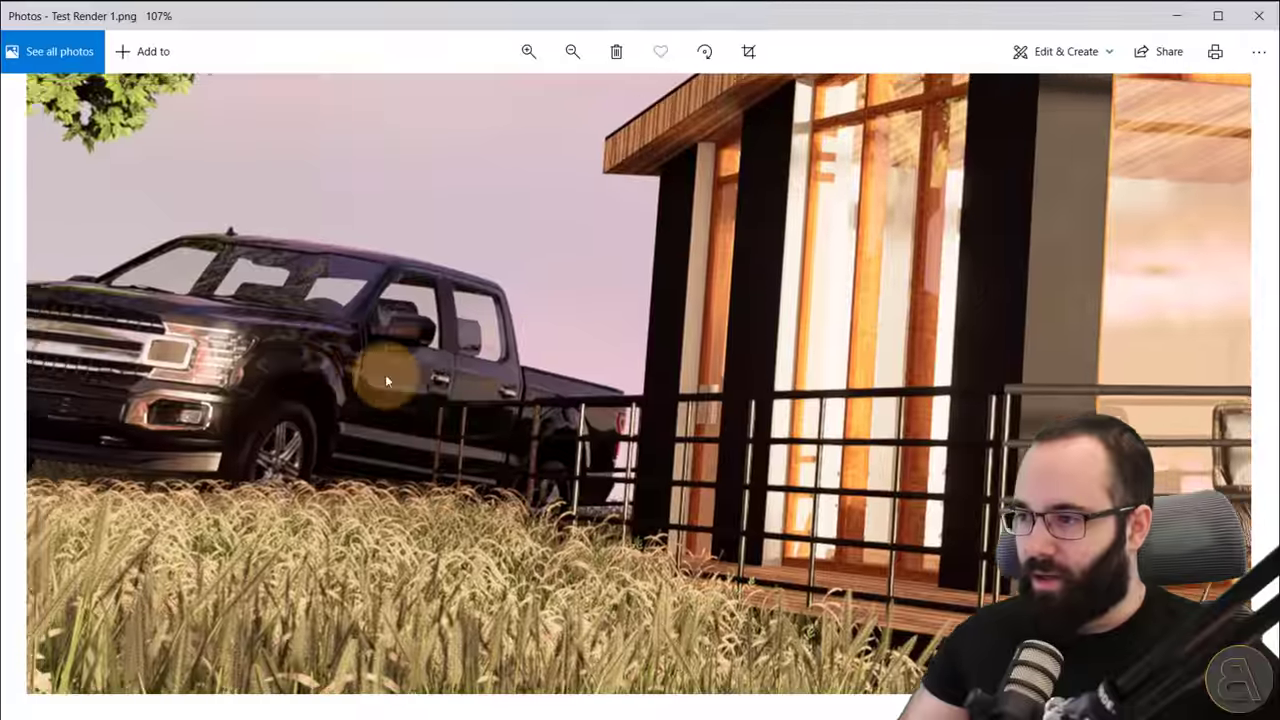
drag(386, 378, 665, 452)
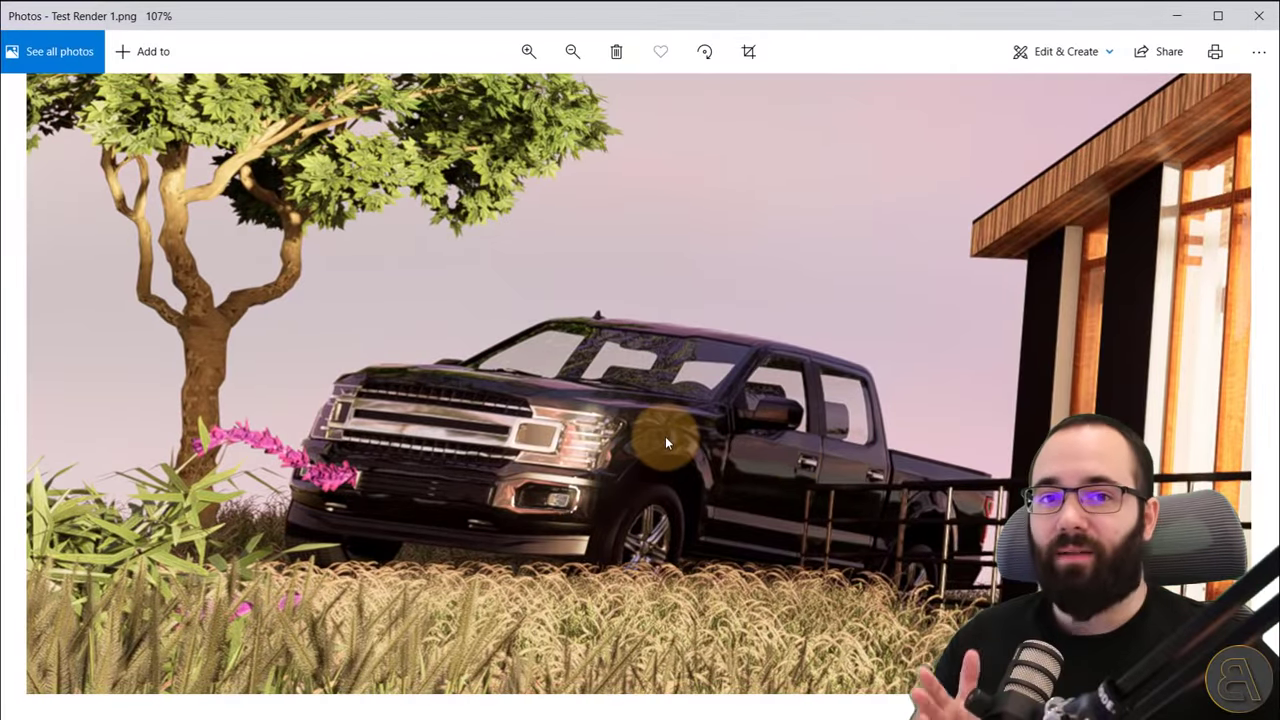
scroll(473, 441, down, 6)
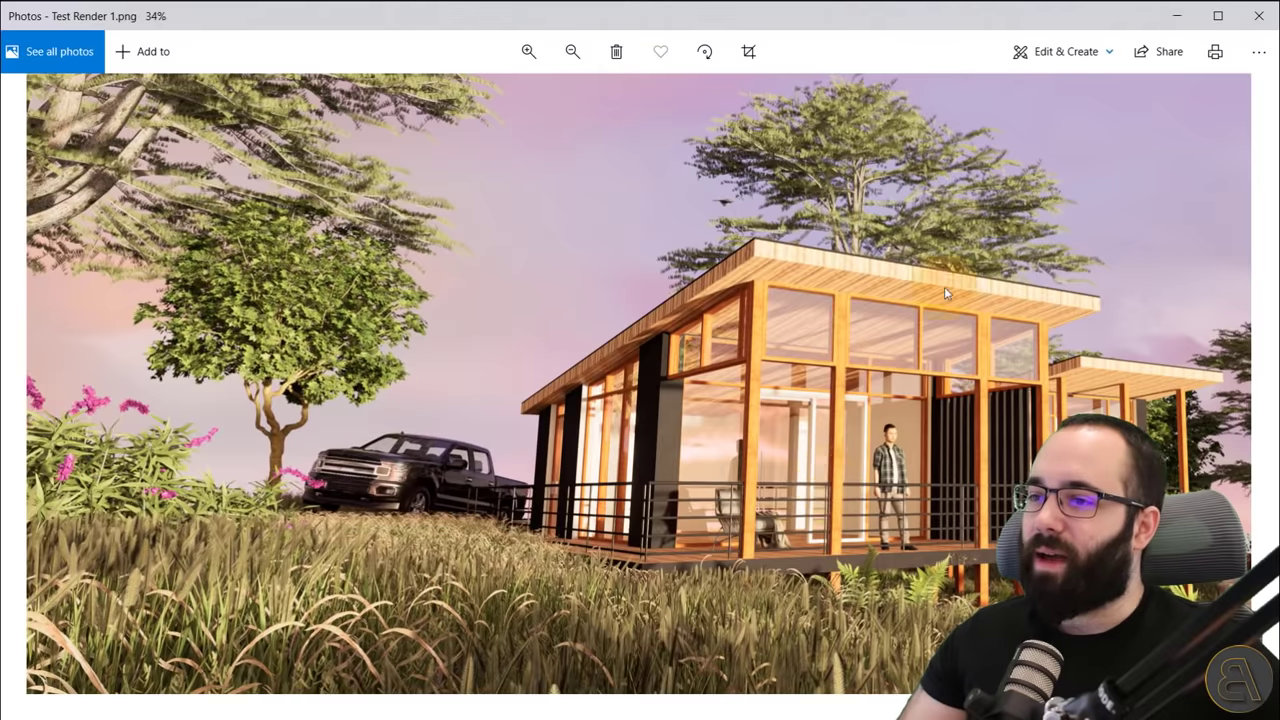
- Inspect the tree behind the house and the rocks and plants beside the deck, then return to the whole render
scroll(908, 177, up, 5)
drag(594, 200, 508, 300)
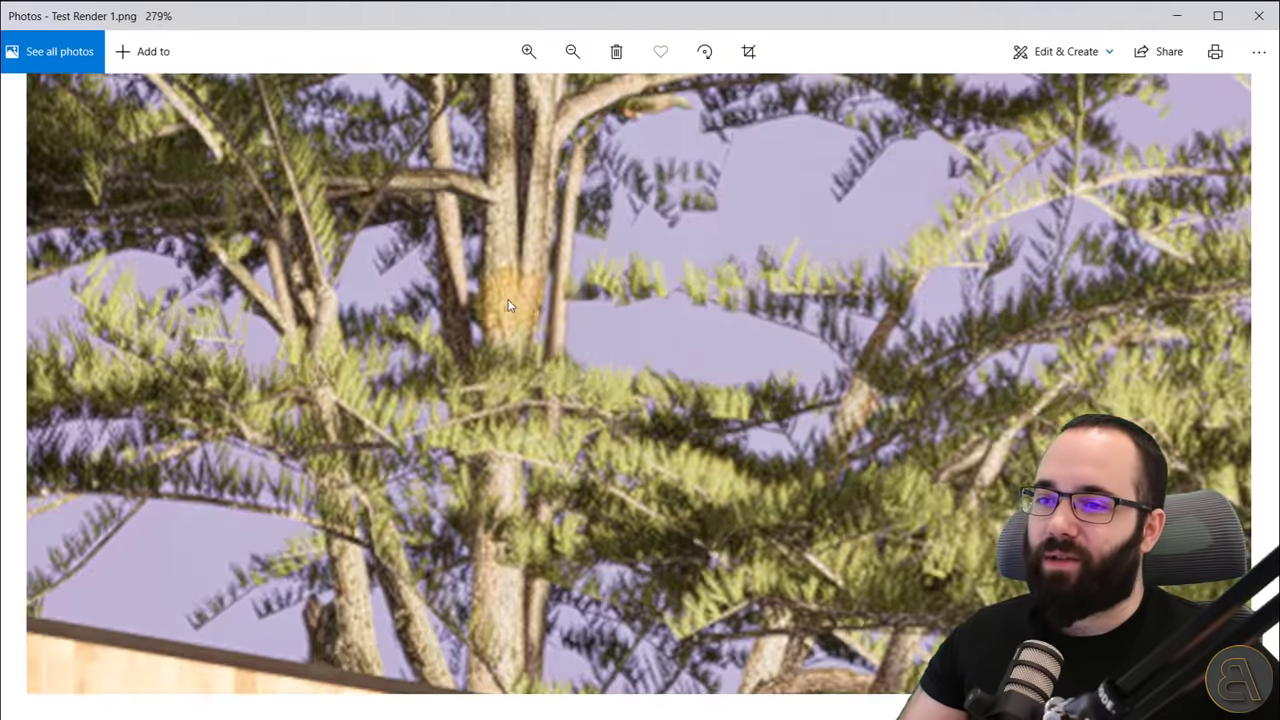
scroll(503, 299, down, 4)
scroll(956, 483, up, 3)
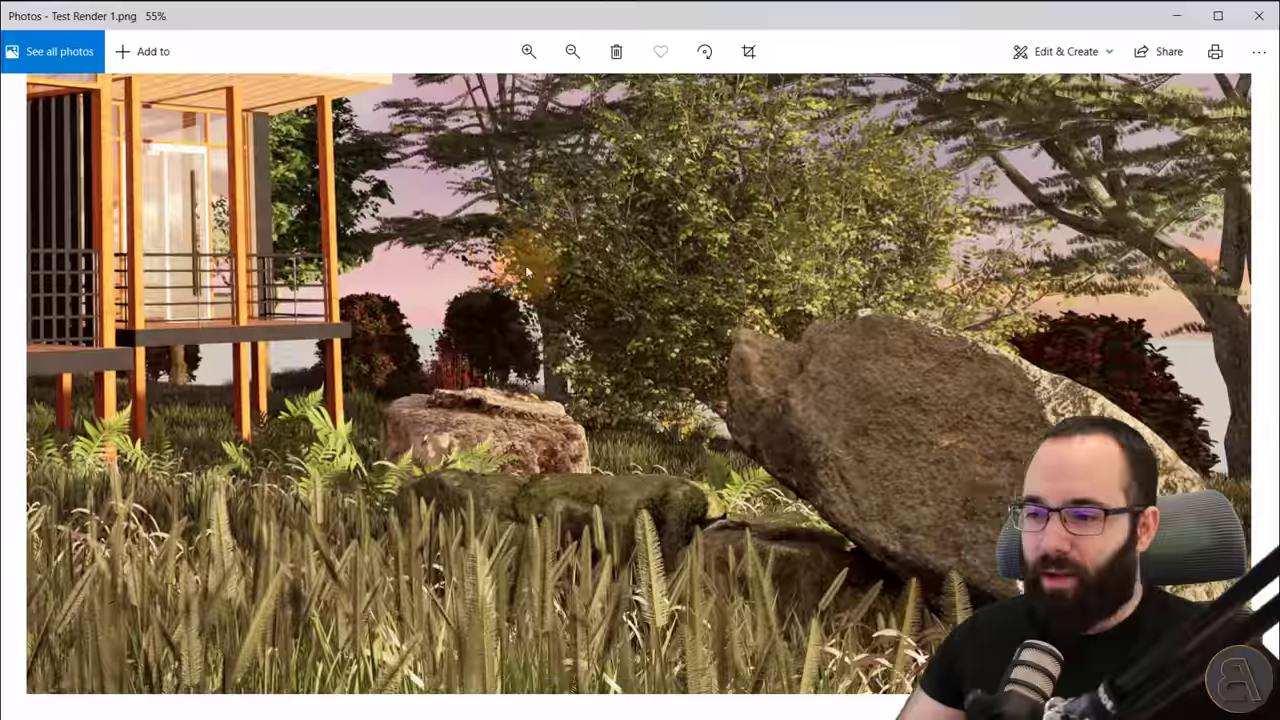
scroll(956, 483, up, 2)
drag(230, 290, 507, 290)
scroll(521, 285, up, 3)
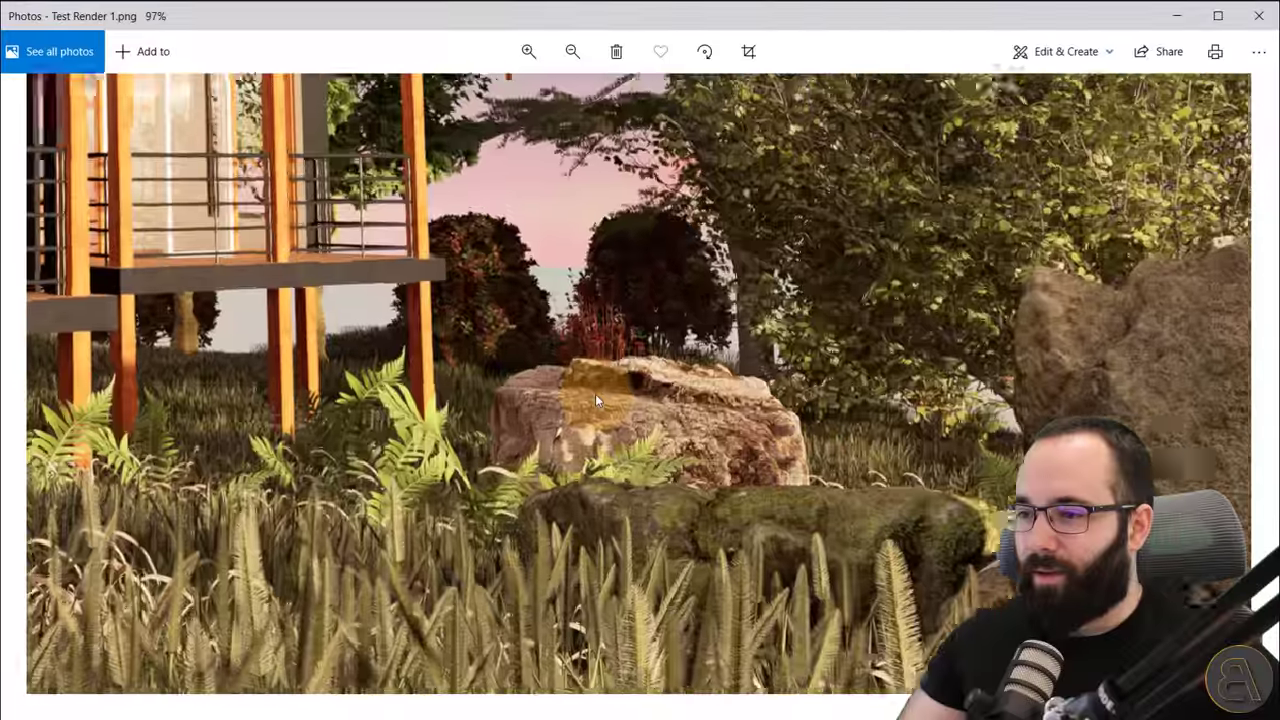
scroll(521, 285, down, 5)
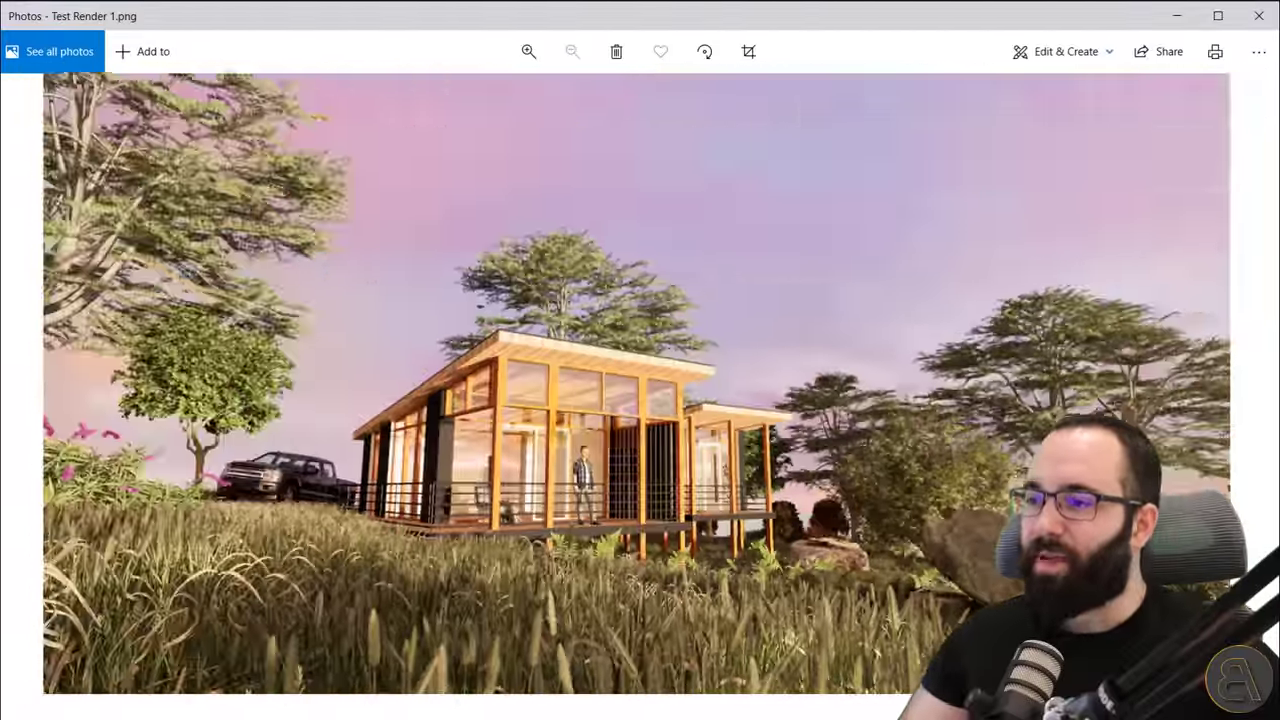